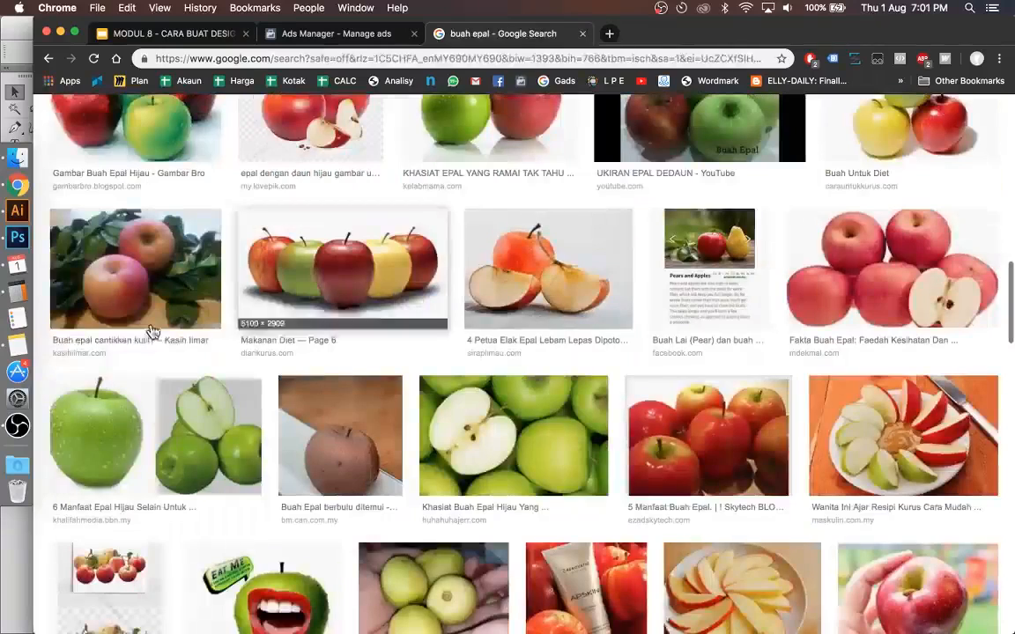
Step: Open the Kasih Ilmar photo of two apples with leaves from the image results and copy the image
{"action": "left_click", "coordinate": [150, 268]}
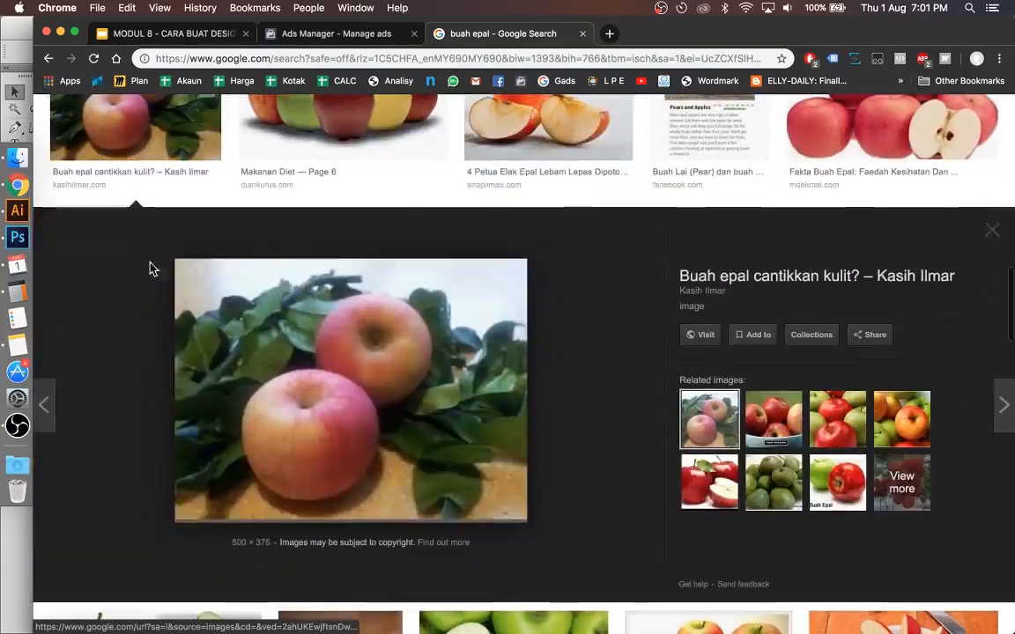
{"action": "right_click", "coordinate": [373, 363]}
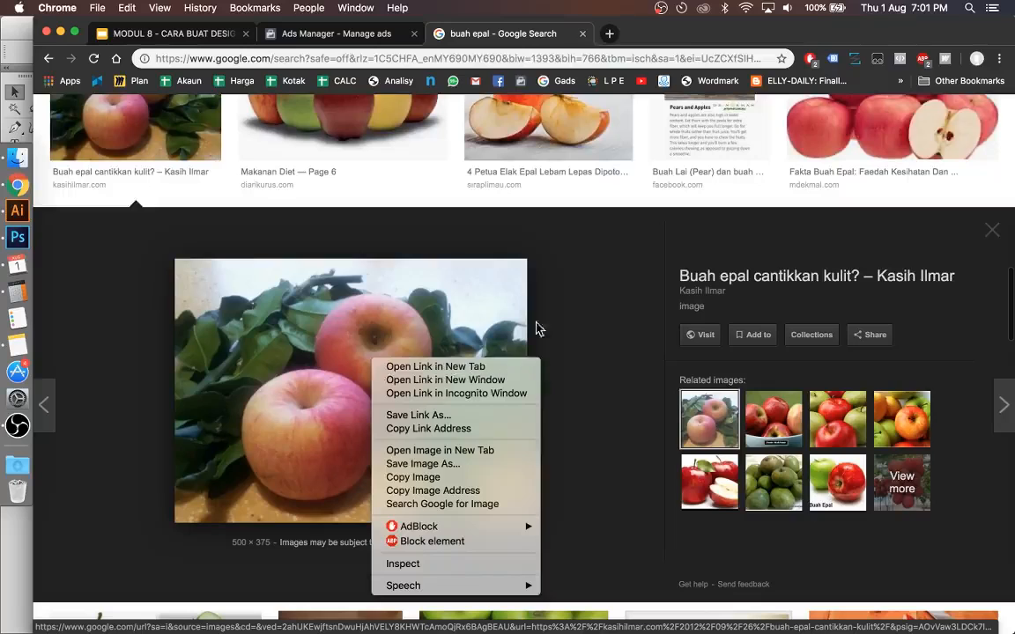
{"action": "left_click", "coordinate": [564, 324]}
{"action": "left_click", "coordinate": [564, 323]}
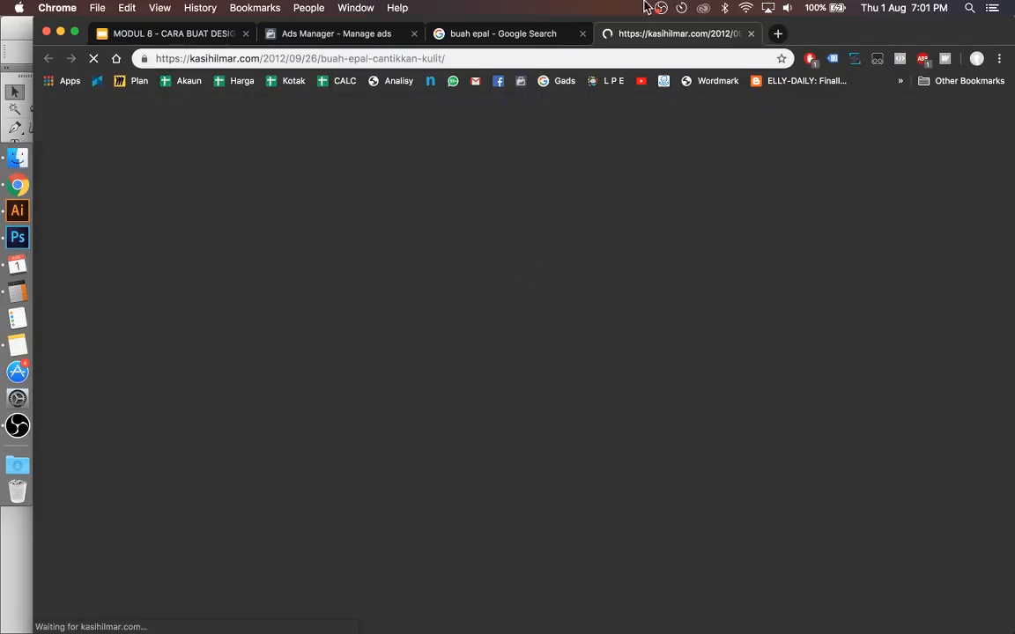
{"action": "left_click", "coordinate": [568, 34]}
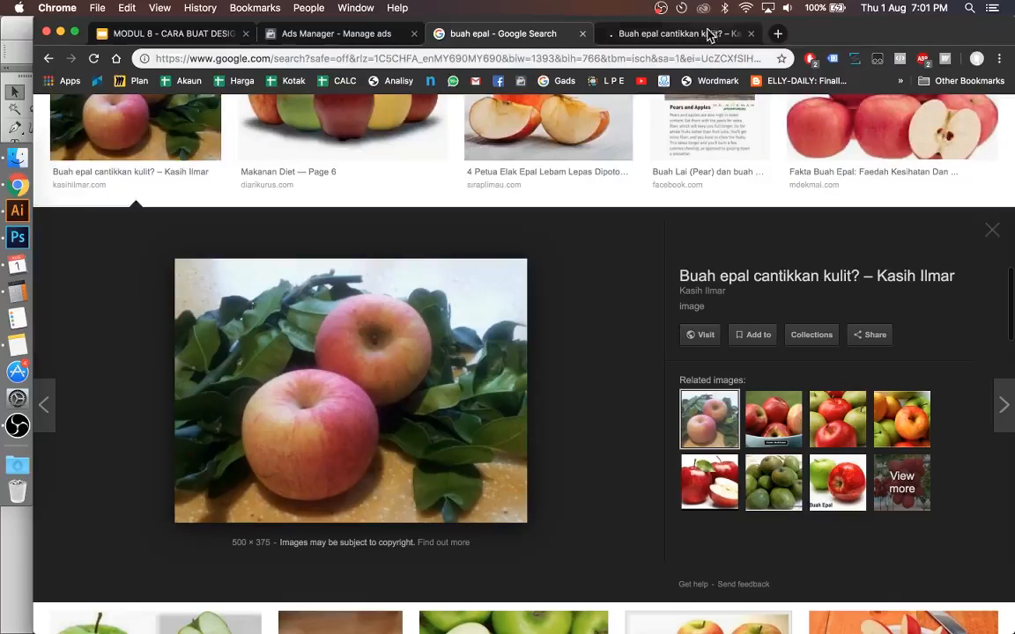
{"action": "right_click", "coordinate": [299, 351]}
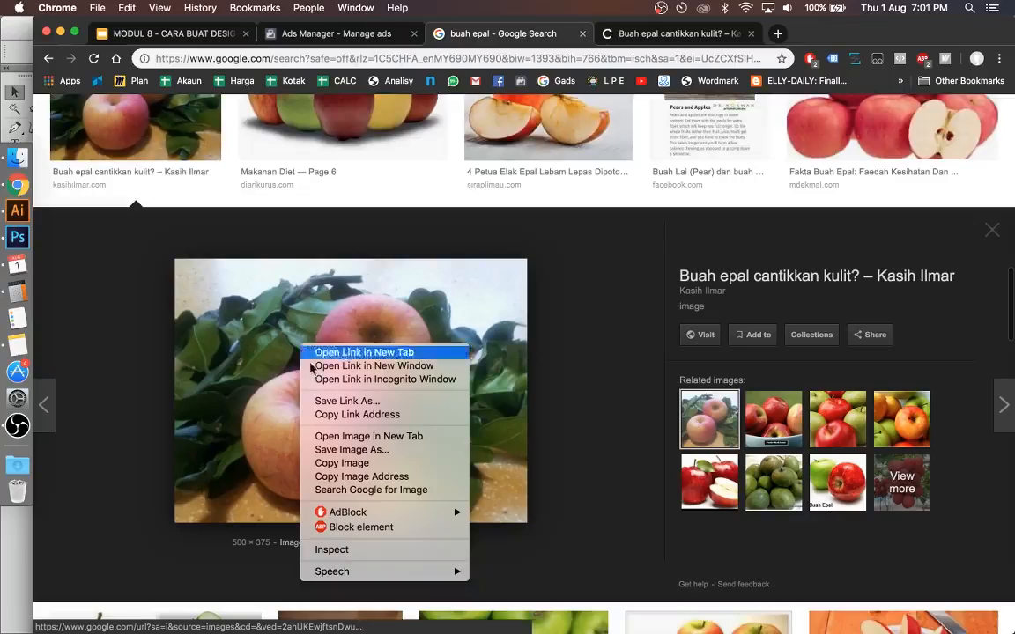
{"action": "left_click", "coordinate": [339, 464]}
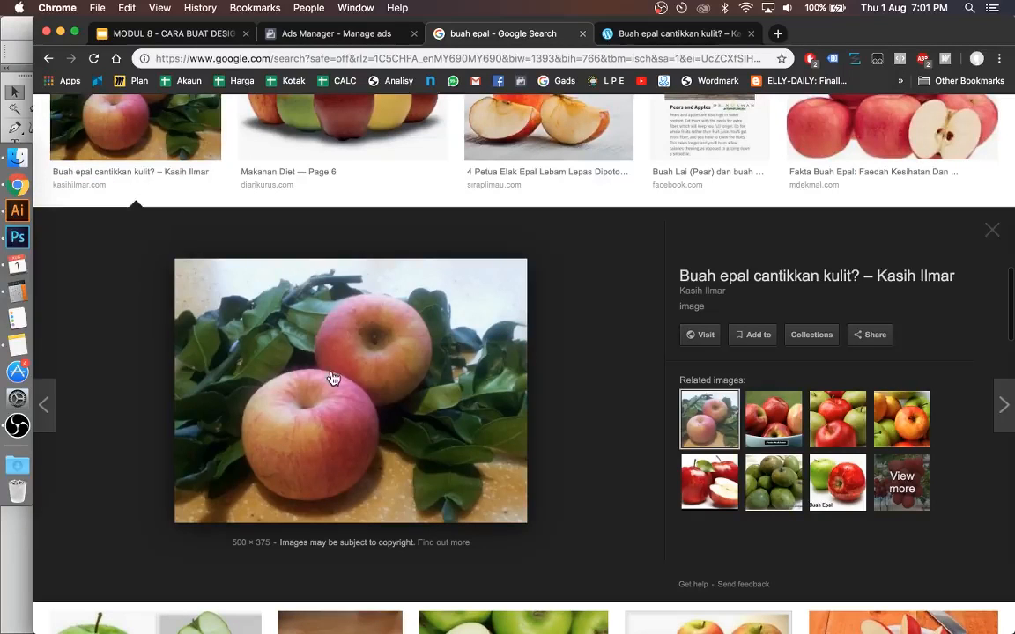
Step: Switch to Photoshop and start creating a new document
{"action": "left_click", "coordinate": [17, 249]}
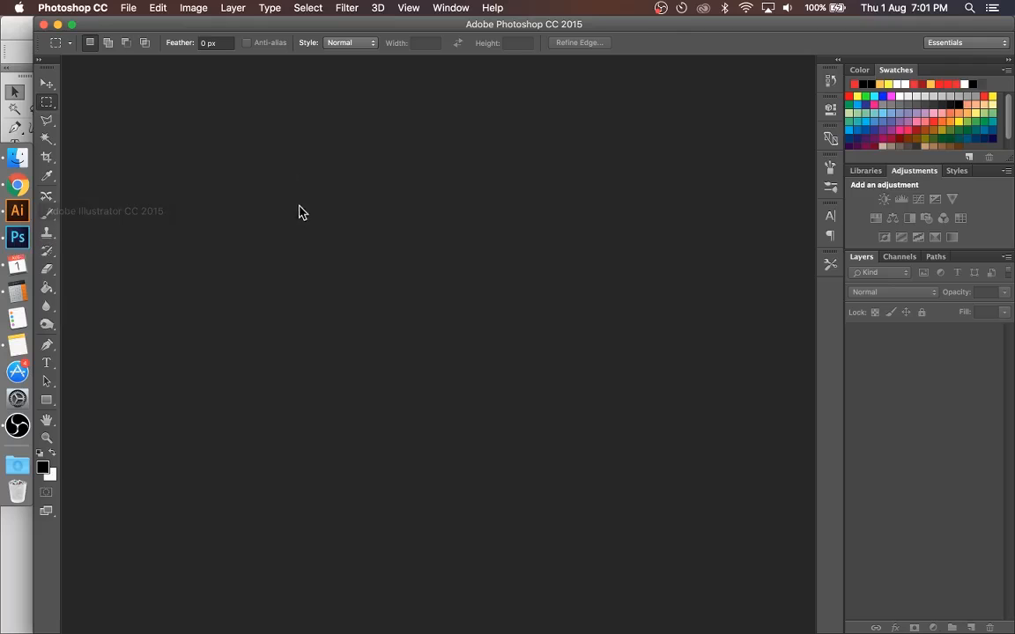
{"action": "double_click", "coordinate": [226, 25]}
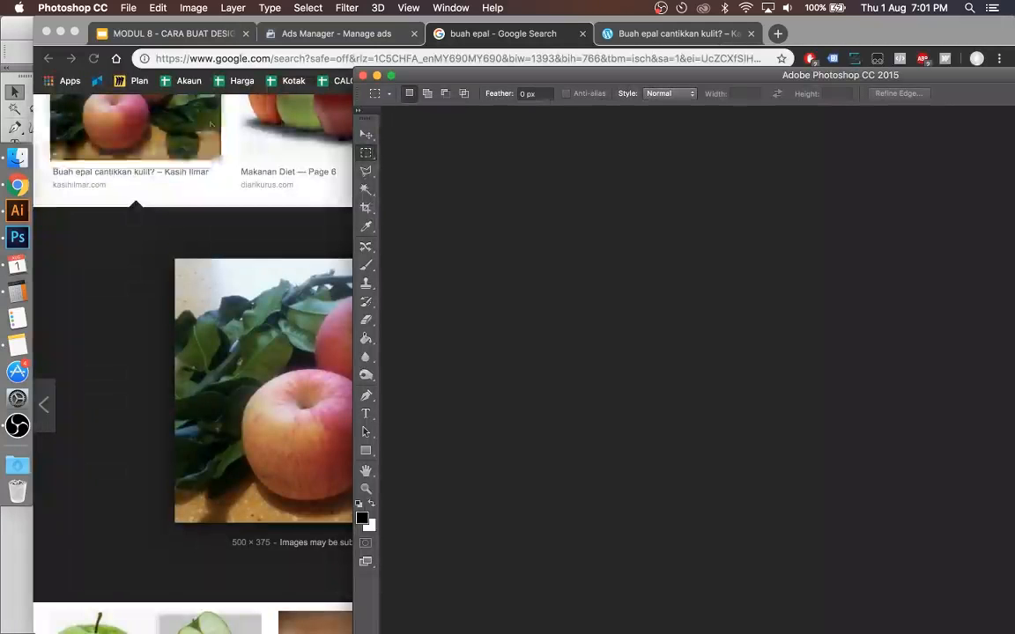
{"action": "double_click", "coordinate": [476, 77]}
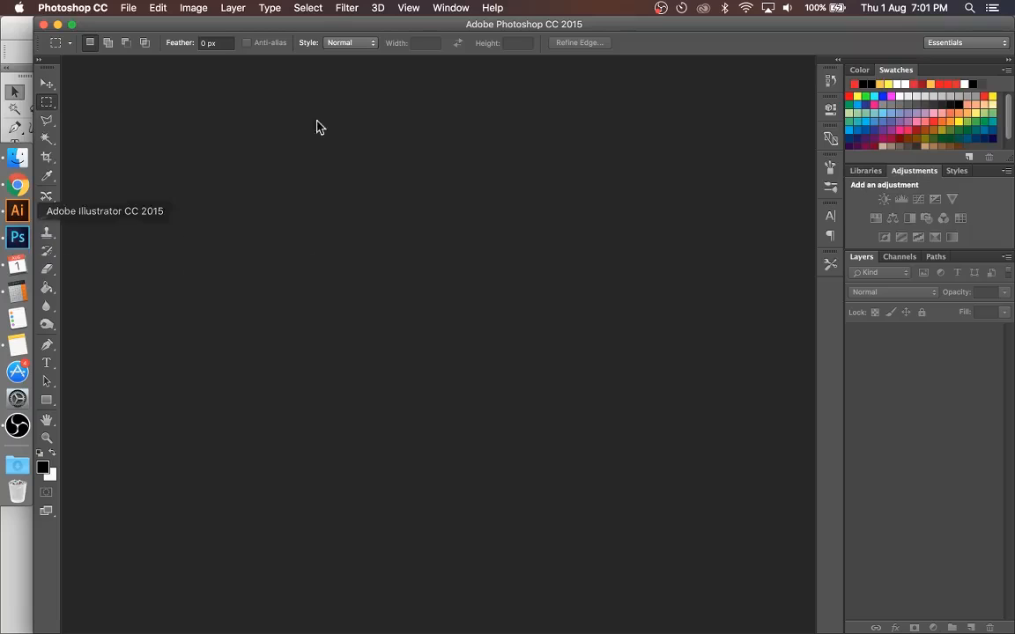
{"action": "left_click", "coordinate": [128, 9]}
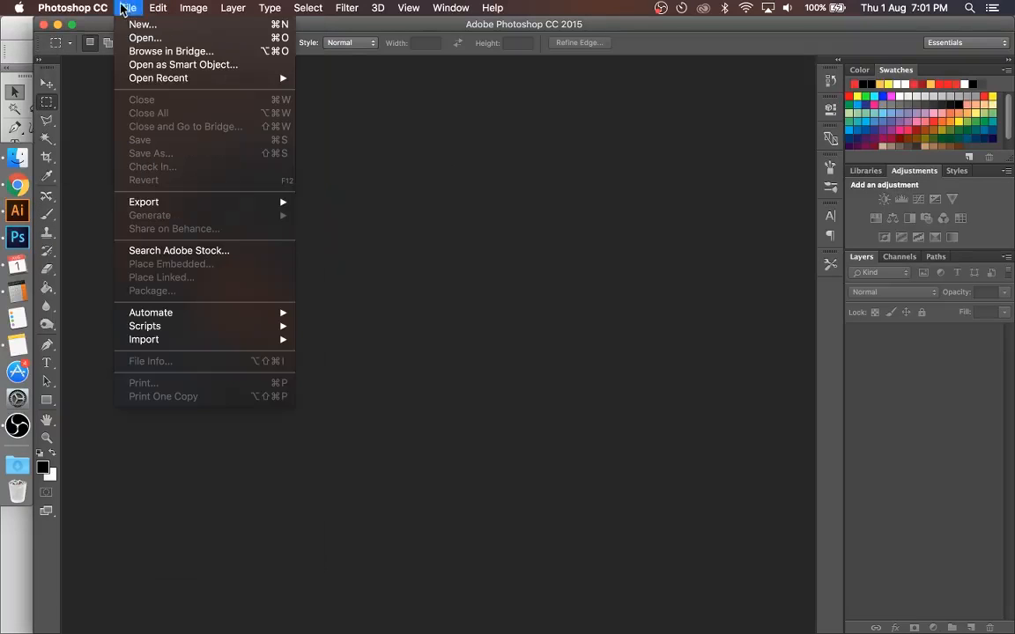
{"action": "left_click", "coordinate": [134, 27]}
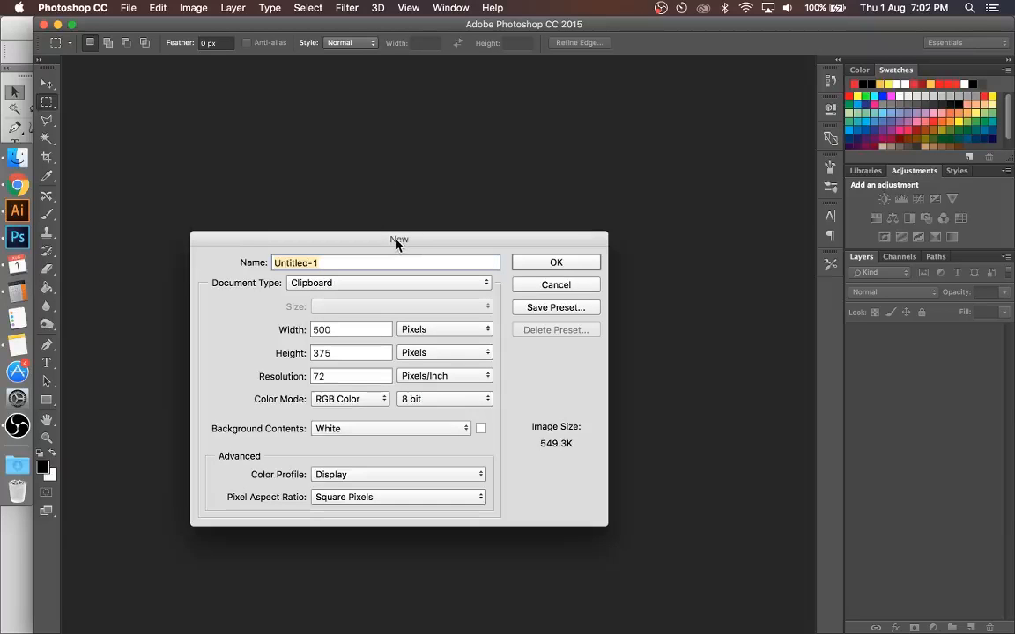
{"action": "left_click_drag", "start_coordinate": [398, 240], "coordinate": [437, 145]}
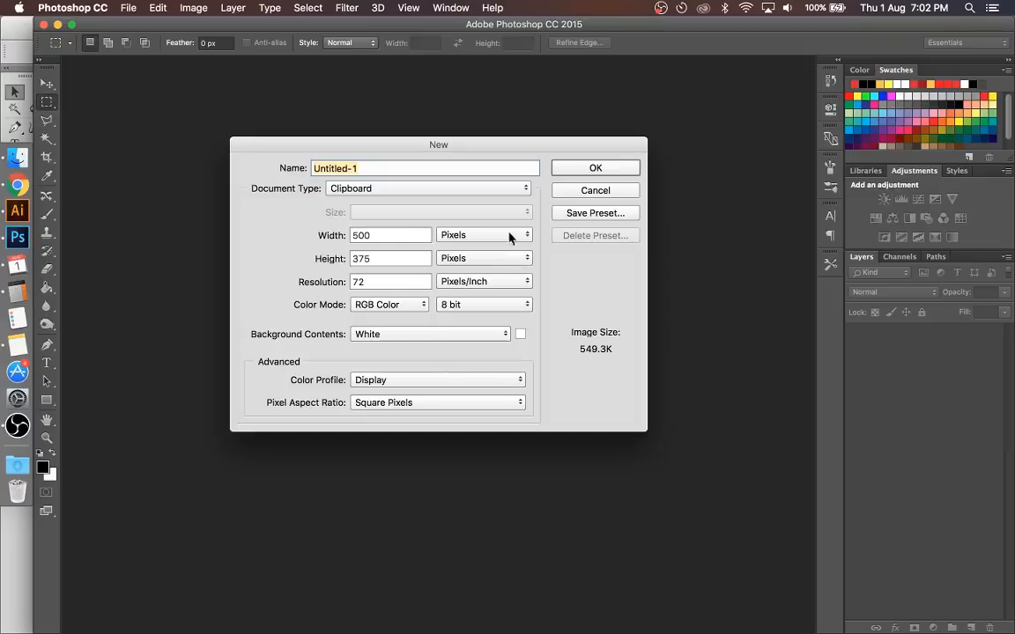
Step: Create the document with a width and height of 50 millimeters and a resolution of 300 pixels/inch
{"action": "double_click", "coordinate": [392, 236]}
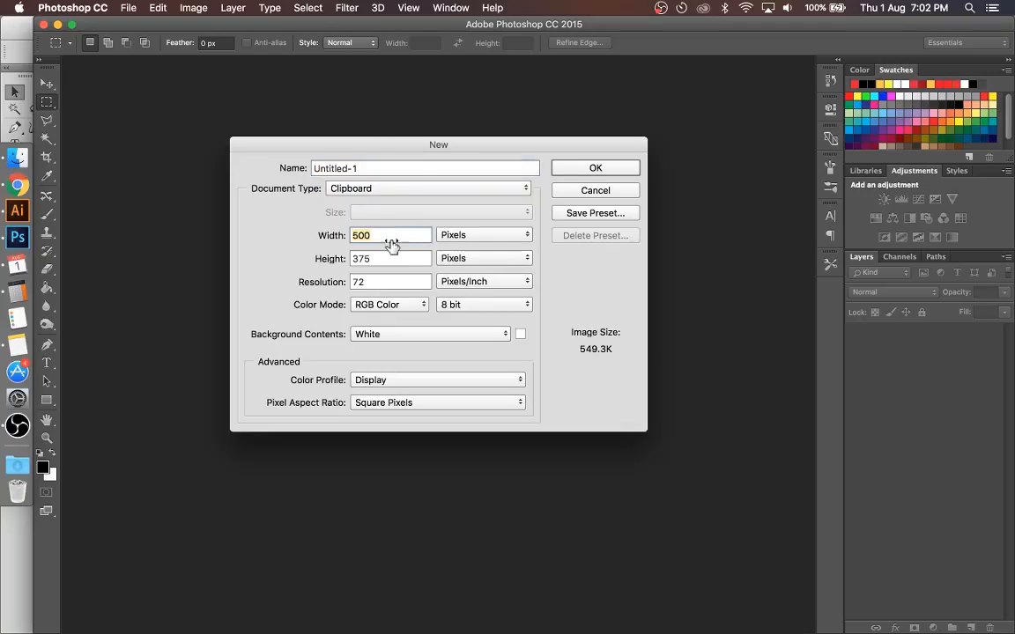
{"action": "left_click", "coordinate": [521, 234]}
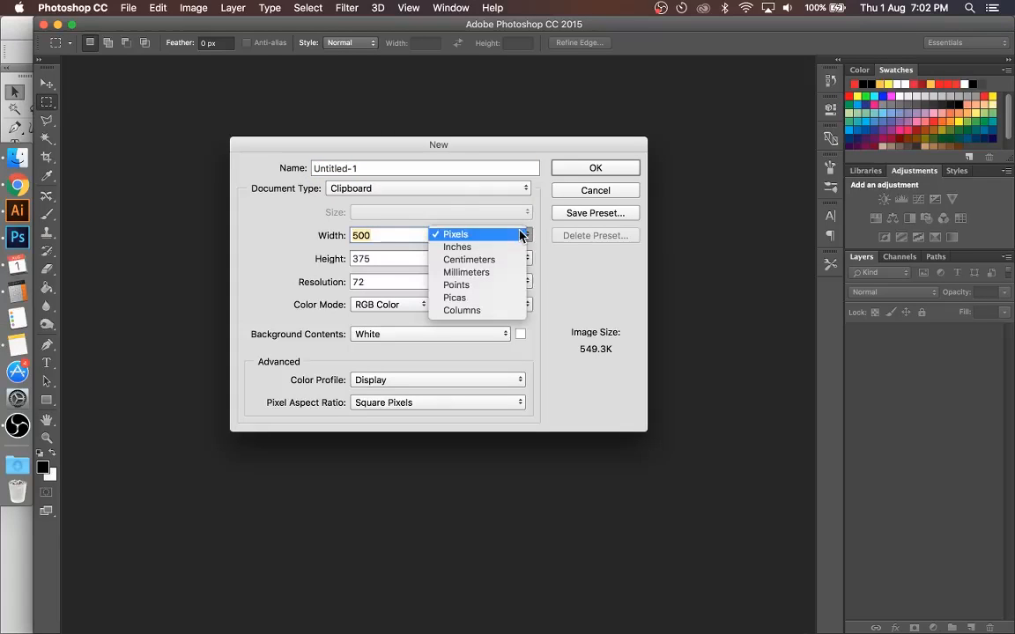
{"action": "left_click", "coordinate": [567, 248]}
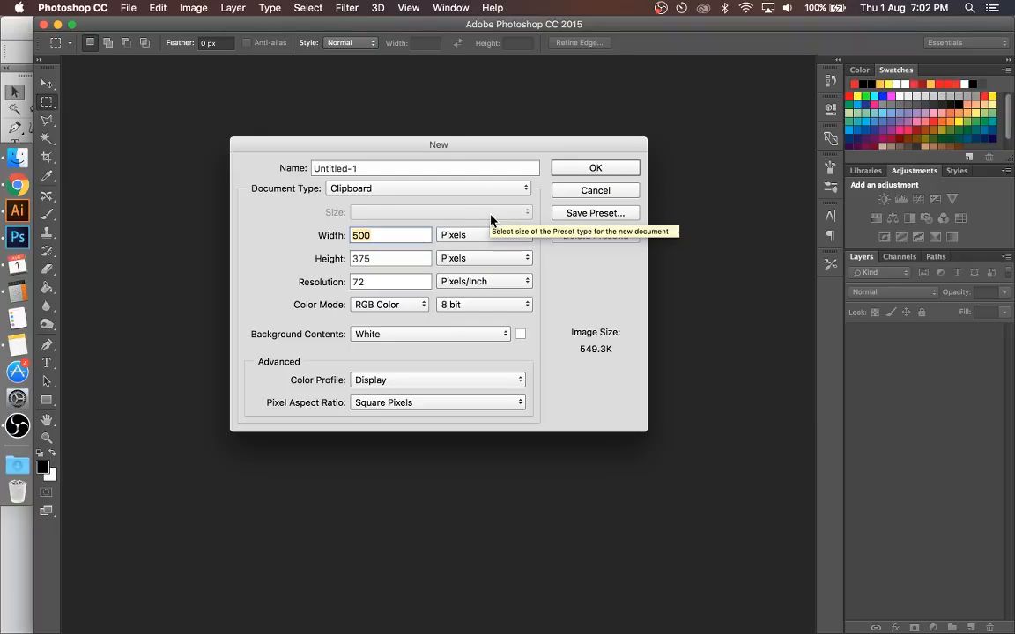
{"action": "type", "text": "50"}
{"action": "left_click", "coordinate": [482, 235]}
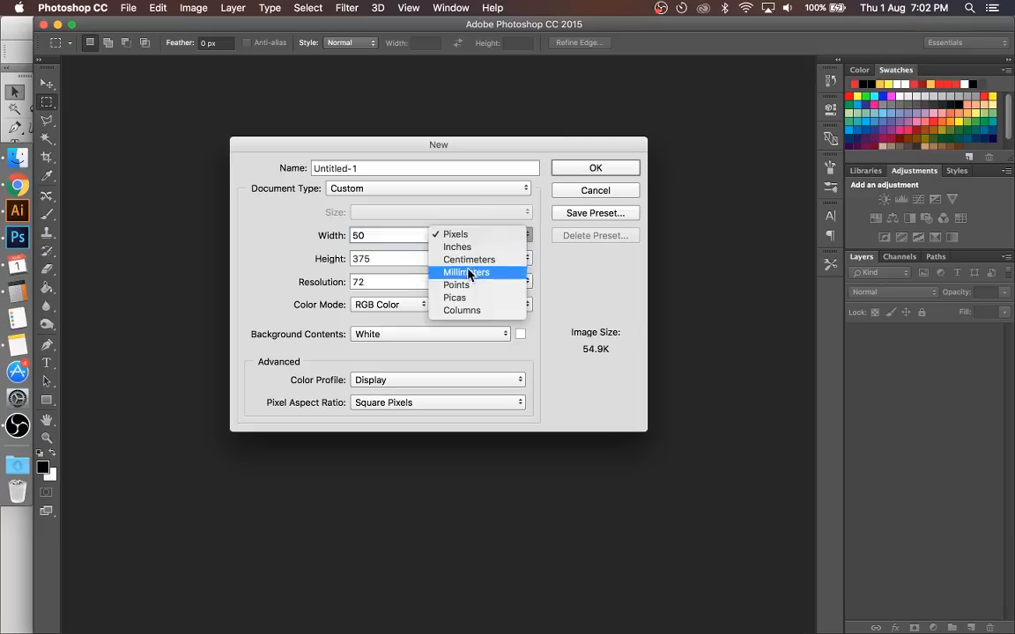
{"action": "left_click", "coordinate": [467, 272]}
{"action": "key", "text": "Tab"}
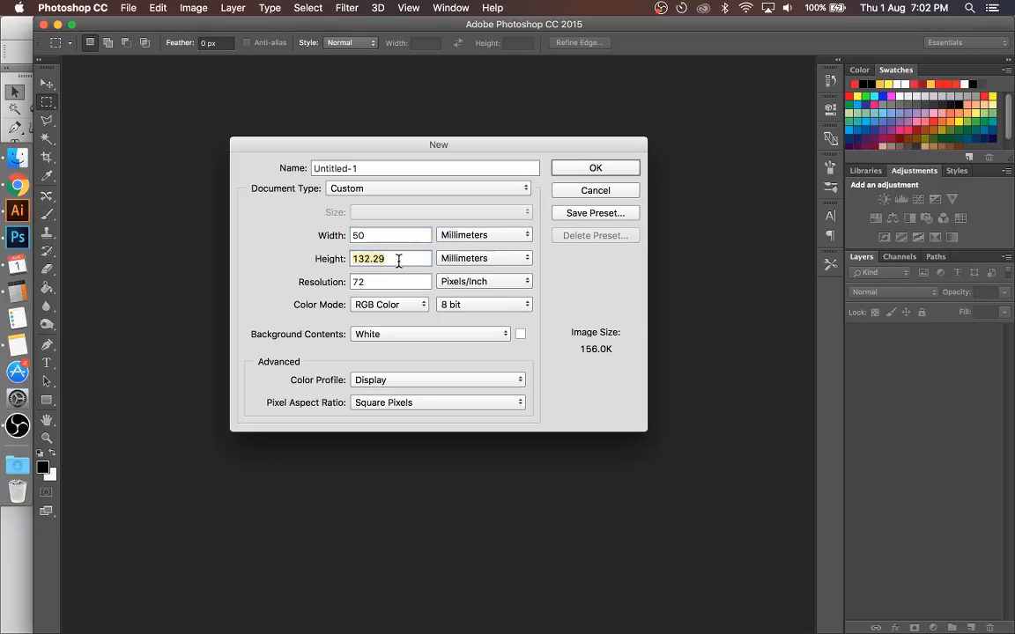
{"action": "type", "text": "50"}
{"action": "key", "text": "Tab"}
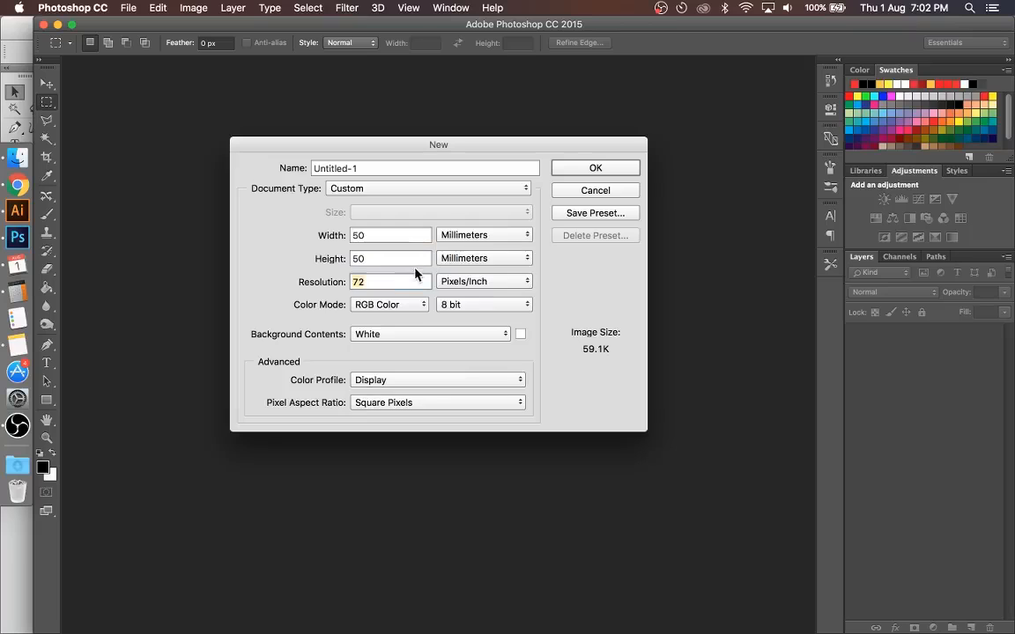
{"action": "type", "text": "300"}
{"action": "left_click", "coordinate": [595, 169]}
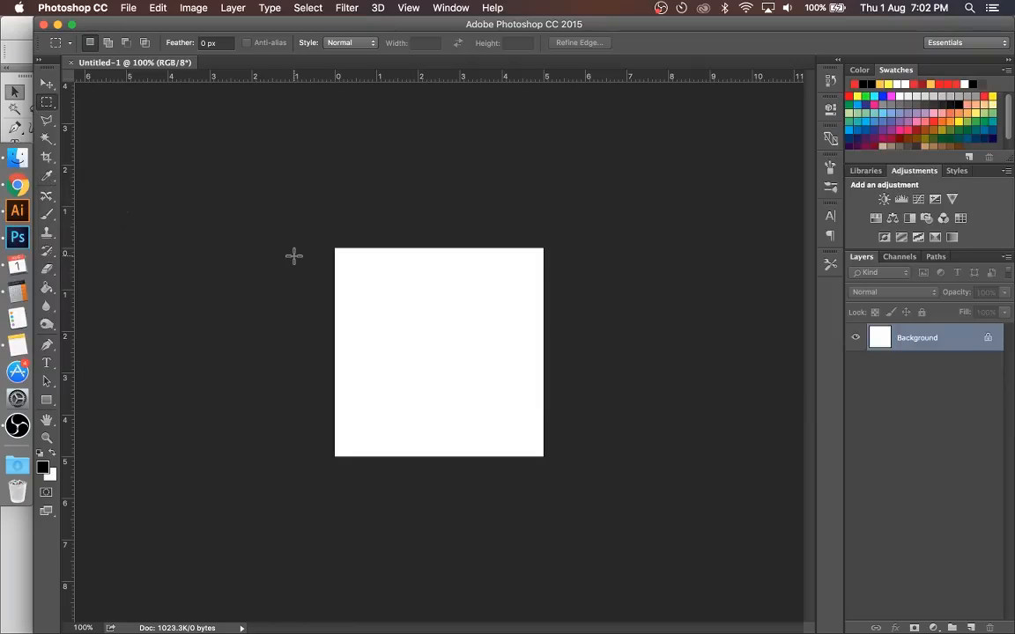
Step: Paste the copied apple photo onto the canvas and scale it up proportionally to span the full canvas width
{"action": "key", "text": "super+v"}
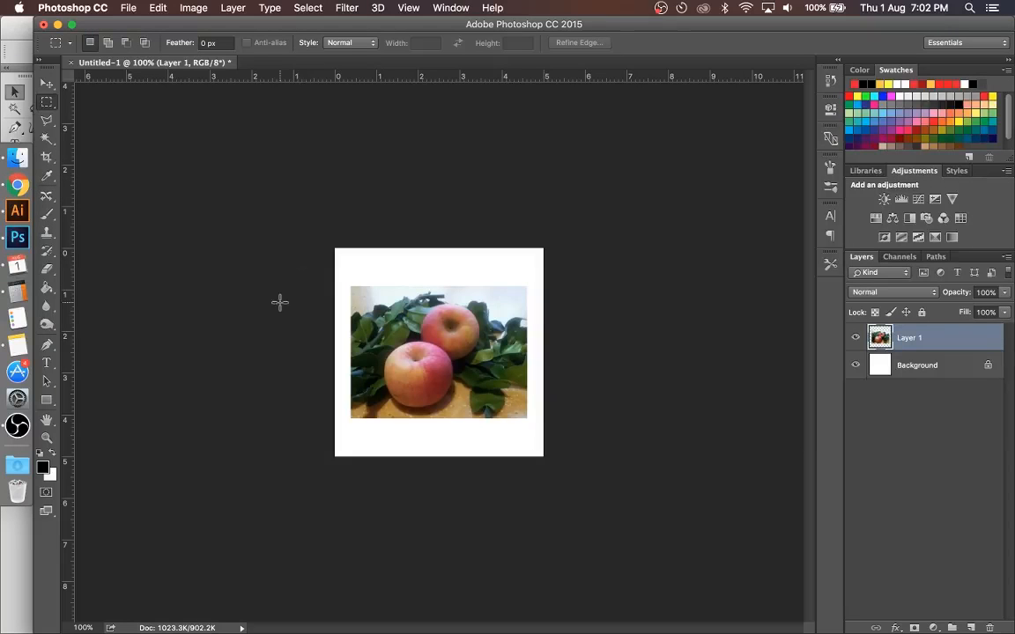
{"action": "key", "text": "v"}
{"action": "left_click_drag", "start_coordinate": [526, 284], "coordinate": [550, 268]}
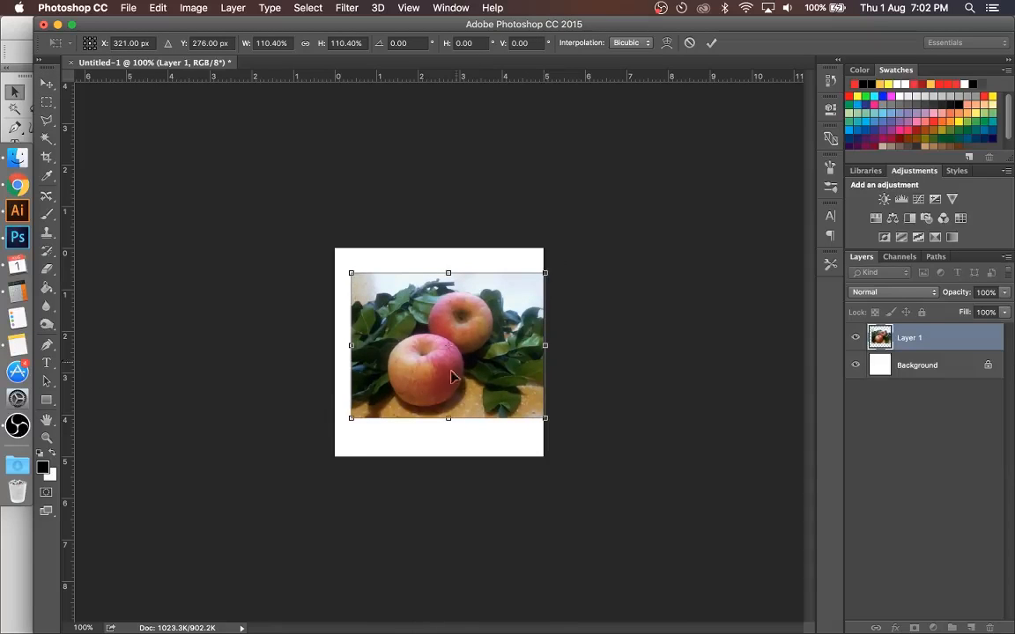
{"action": "left_click_drag", "start_coordinate": [350, 420], "coordinate": [330, 432]}
{"action": "key", "text": "Return"}
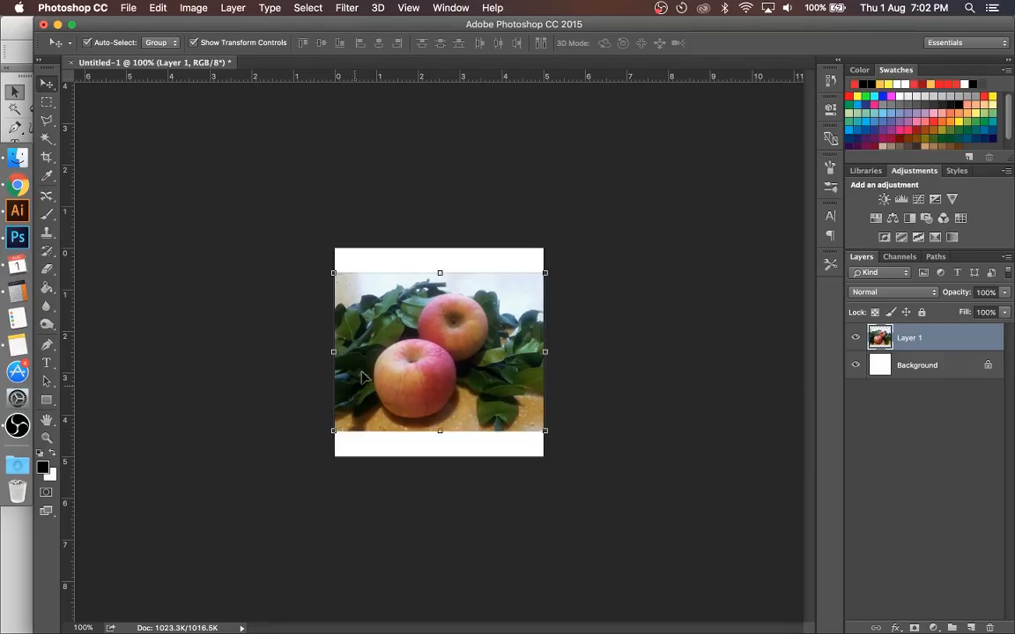
{"action": "left_click", "coordinate": [612, 242]}
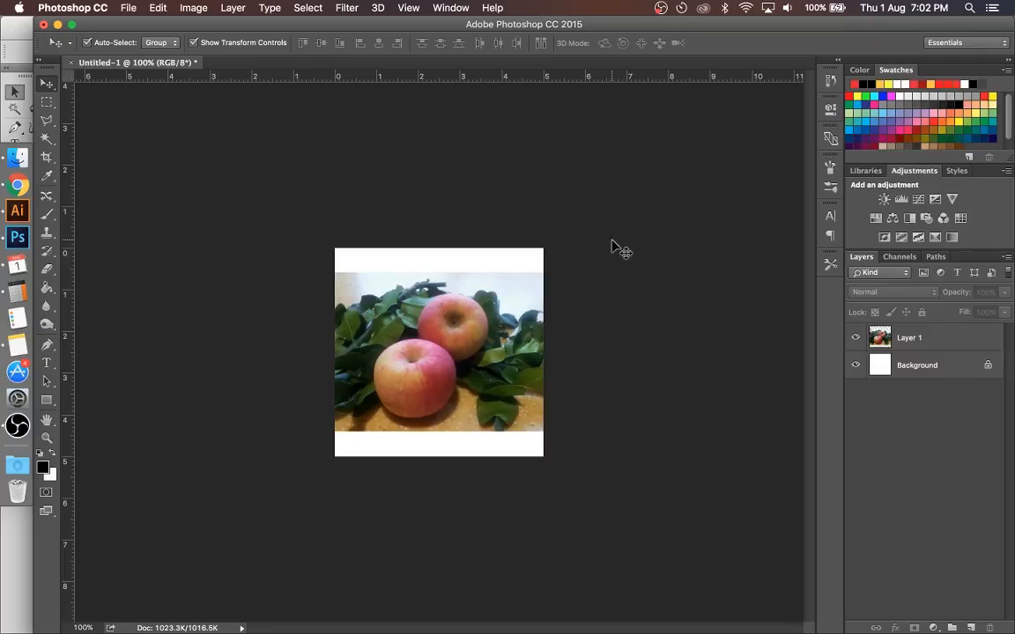
Step: Select the apple photo layer and open the Brightness/Contrast adjustment for it
{"action": "left_click", "coordinate": [445, 317]}
{"action": "left_click", "coordinate": [397, 230]}
{"action": "key", "text": "super+plus"}
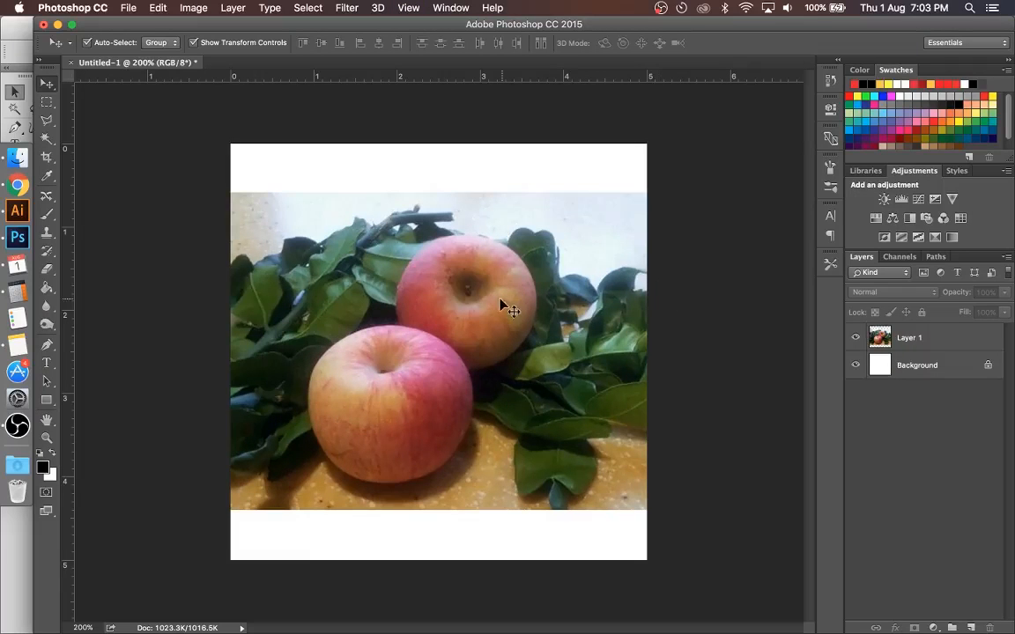
{"action": "left_click", "coordinate": [502, 300]}
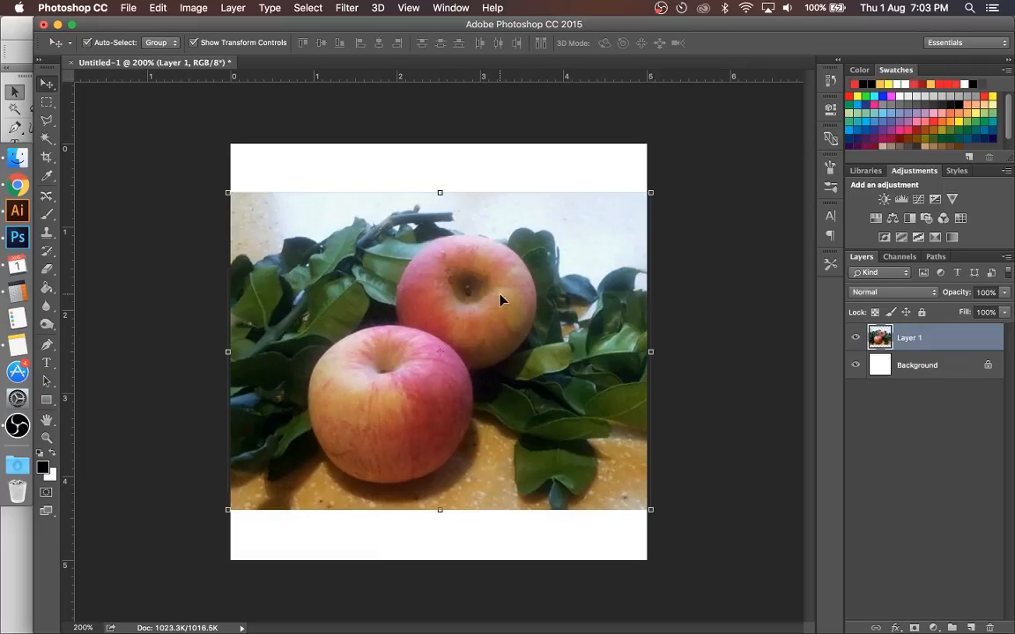
{"action": "left_click", "coordinate": [197, 11]}
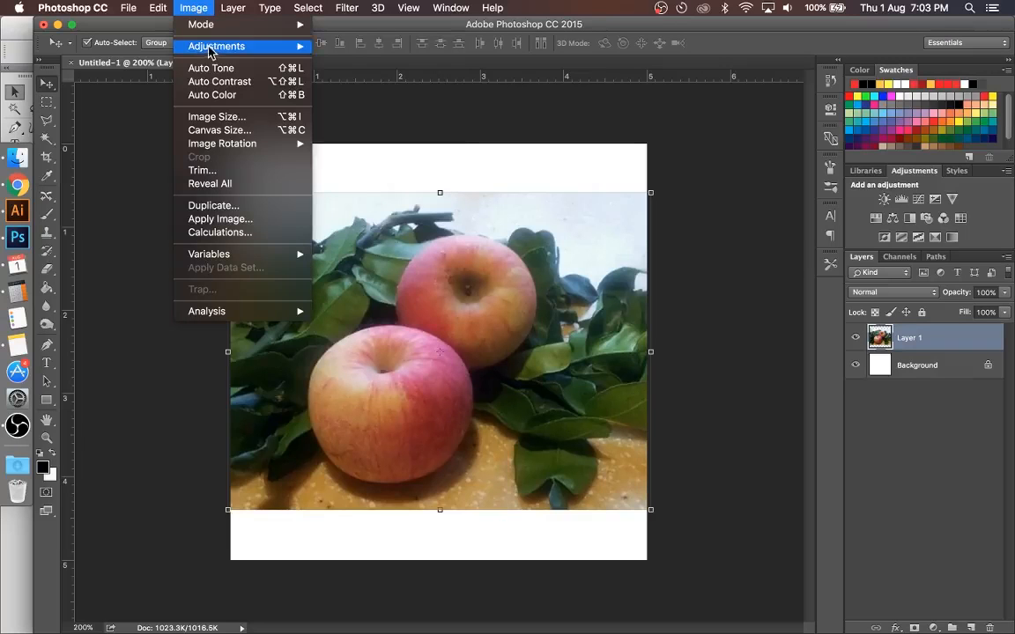
{"action": "mouse_move", "coordinate": [209, 53]}
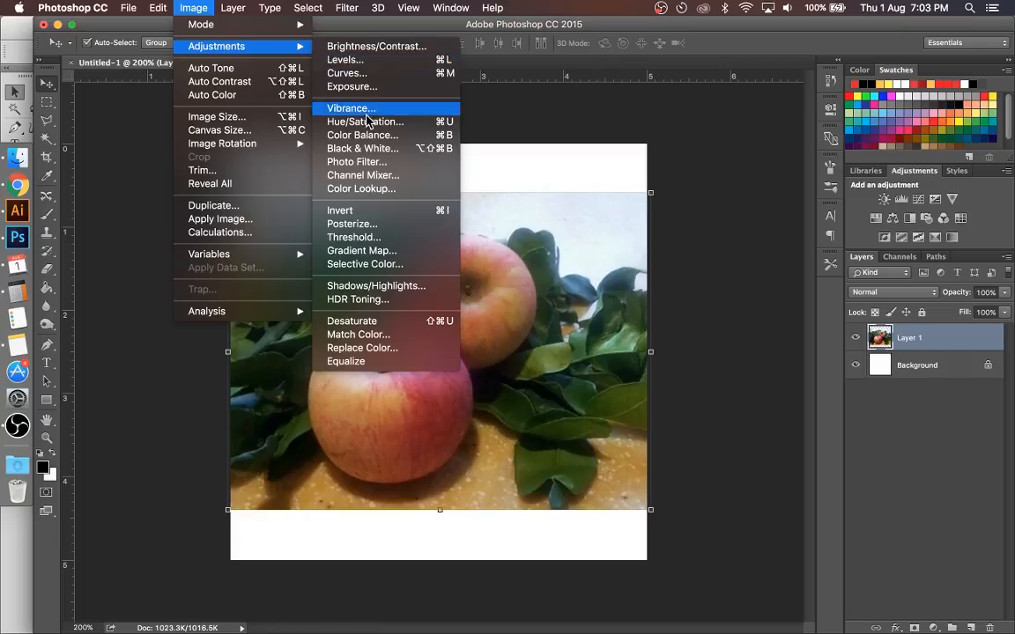
{"action": "left_click", "coordinate": [384, 46]}
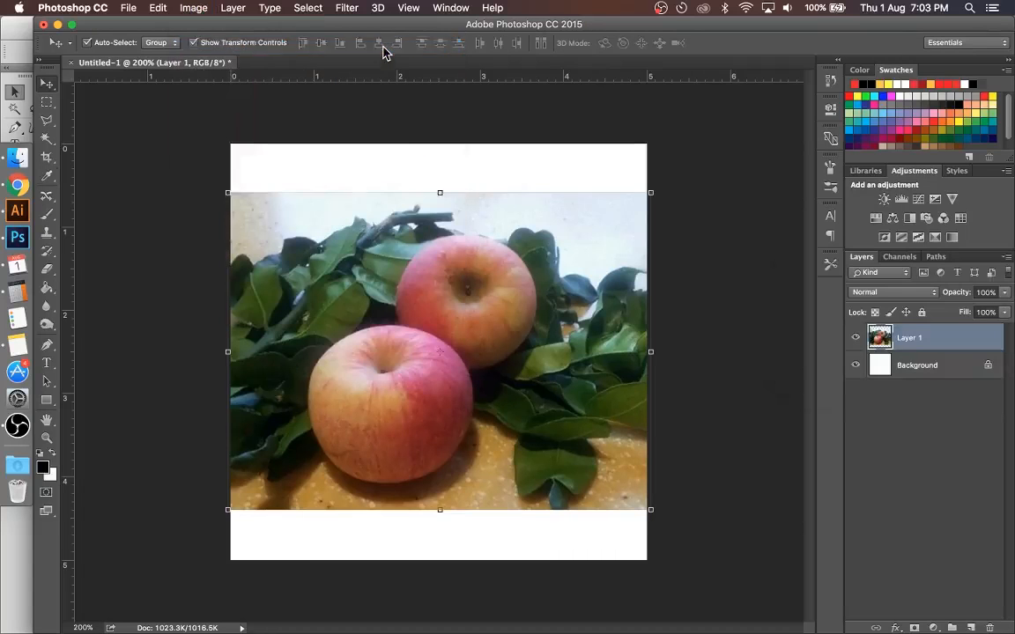
{"action": "left_click_drag", "start_coordinate": [833, 253], "coordinate": [614, 233]}
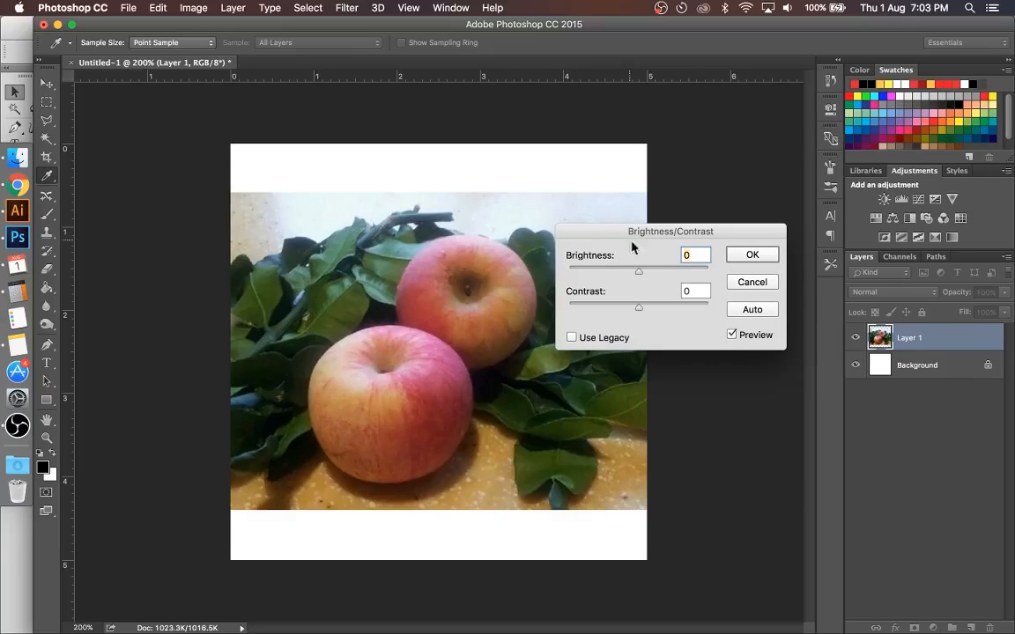
Step: Try raising the photo's brightness to 108 and lowering it to -30
{"action": "left_click_drag", "start_coordinate": [648, 278], "coordinate": [690, 275]}
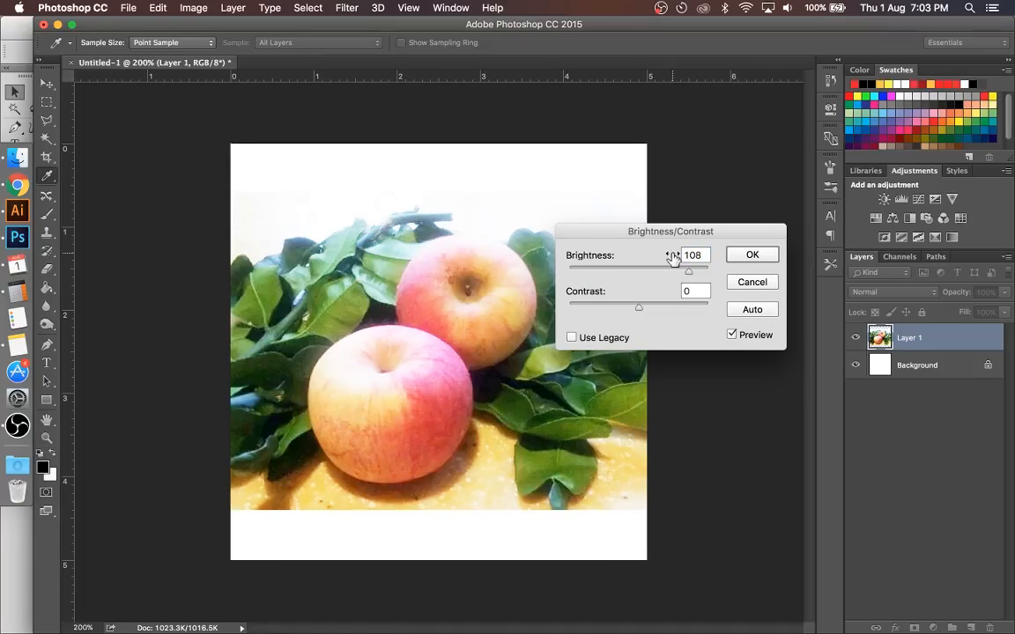
{"action": "left_click", "coordinate": [636, 273]}
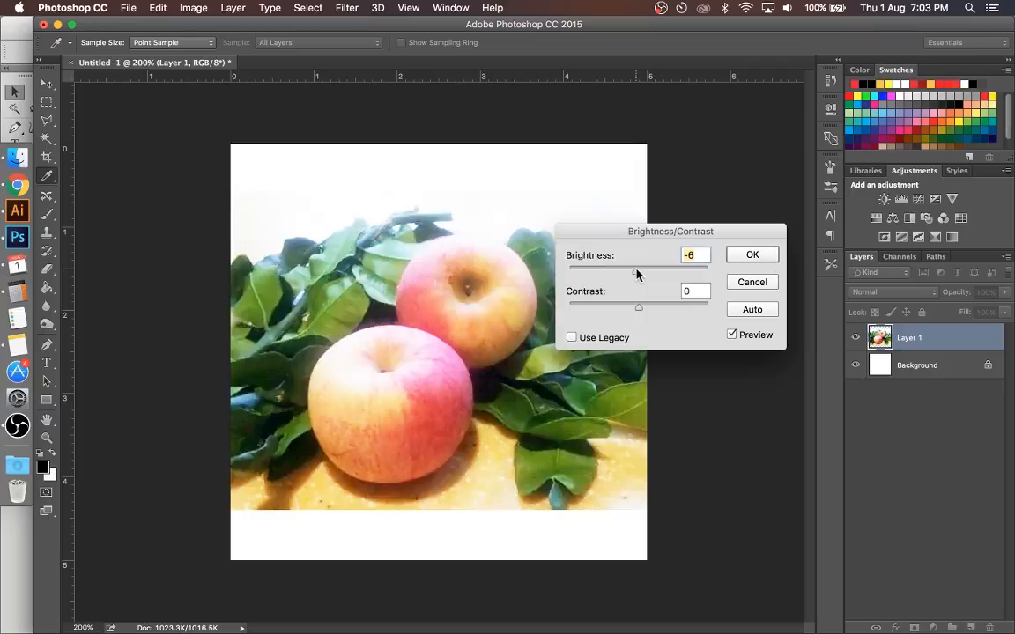
{"action": "type", "text": "-70"}
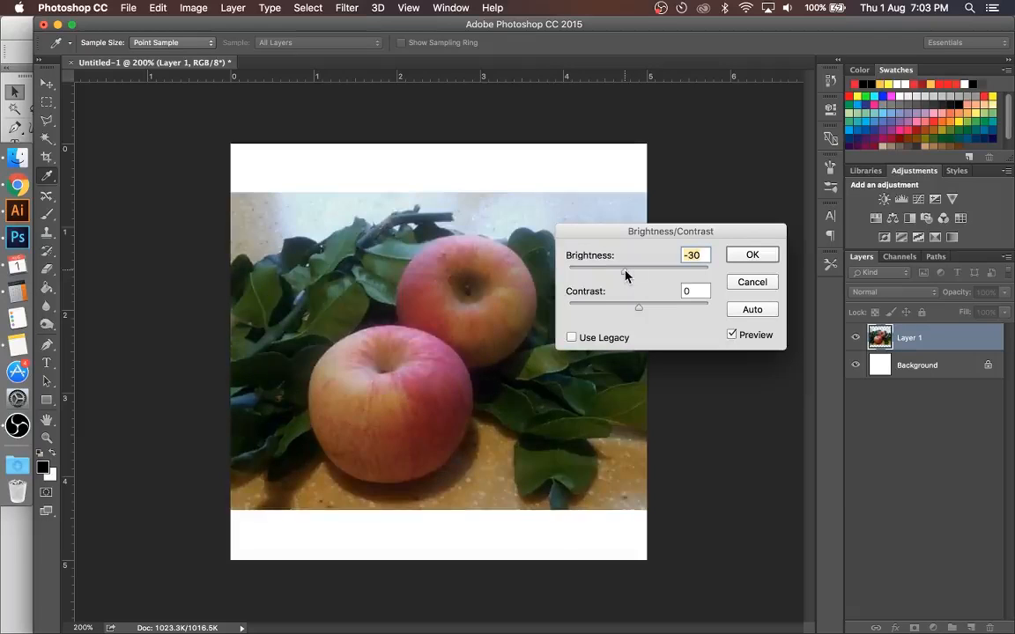
Step: Set the photo's brightness to 14, increase its contrast moderately, and apply the adjustment
{"action": "left_click", "coordinate": [649, 272]}
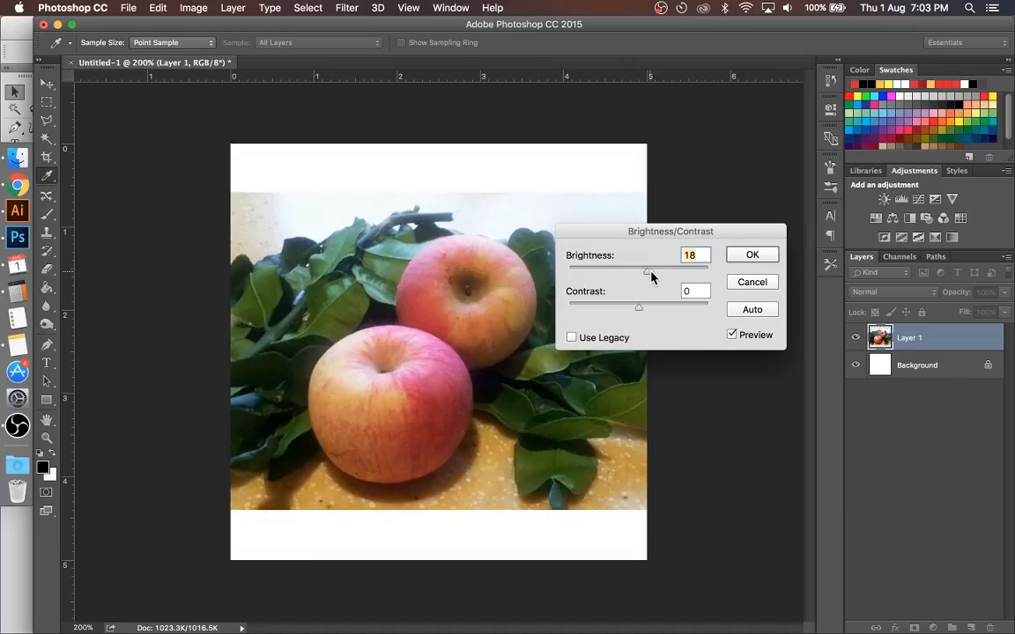
{"action": "left_click_drag", "start_coordinate": [648, 273], "coordinate": [644, 273]}
{"action": "left_click", "coordinate": [653, 308]}
{"action": "mouse_move", "coordinate": [657, 310]}
{"action": "left_mouse_down"}
{"action": "mouse_move", "coordinate": [722, 310]}
{"action": "mouse_move", "coordinate": [664, 309]}
{"action": "left_mouse_up"}
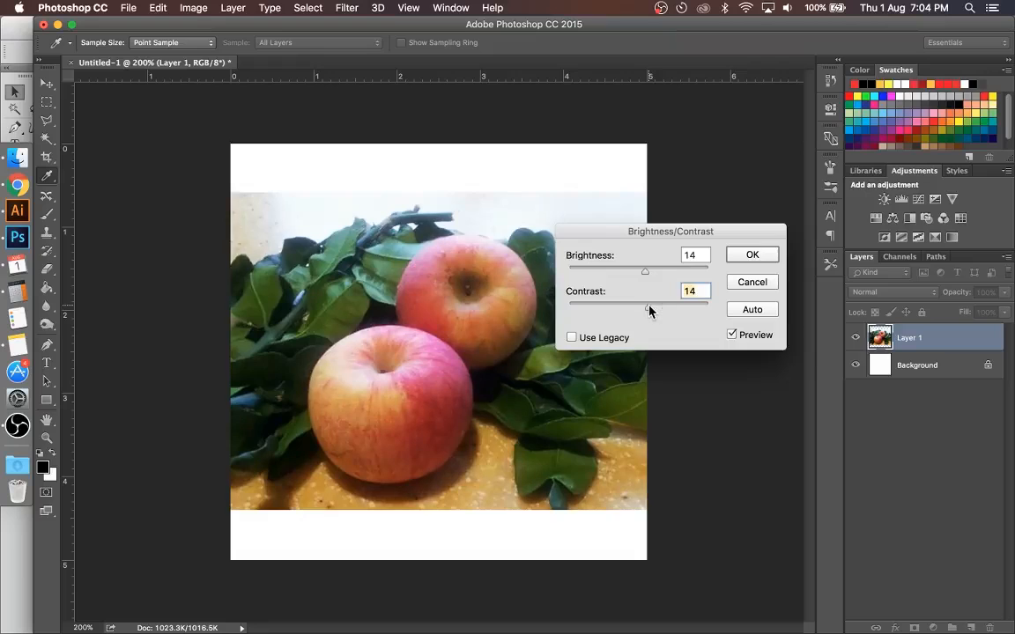
{"action": "left_click_drag", "start_coordinate": [648, 310], "coordinate": [665, 314]}
{"action": "left_click", "coordinate": [753, 256]}
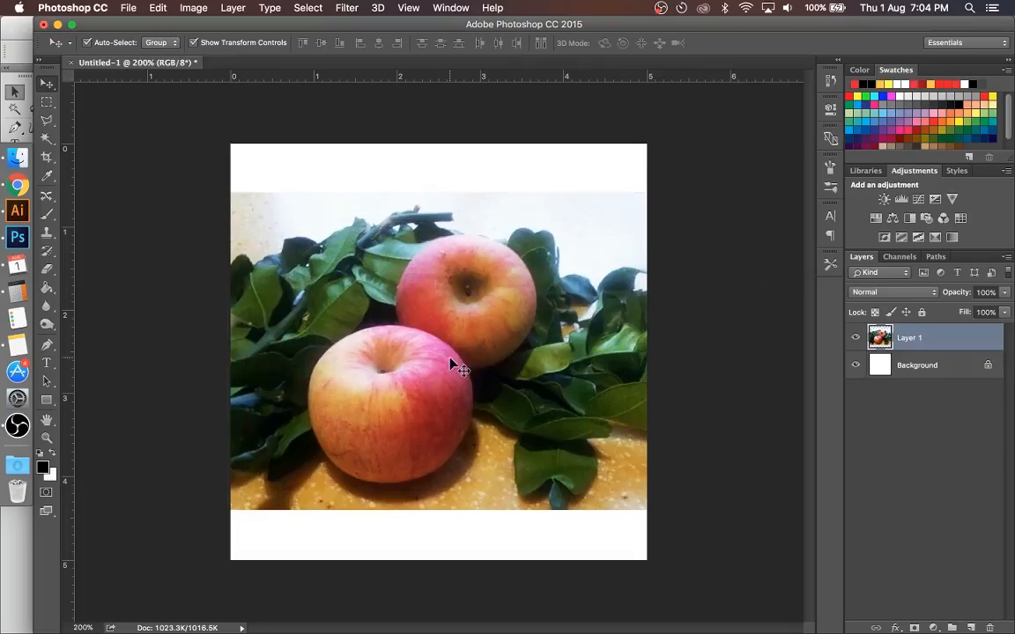
Step: Open the Hue/Saturation adjustment for the apple photo and move its dialog clear of the apples
{"action": "left_click", "coordinate": [201, 8]}
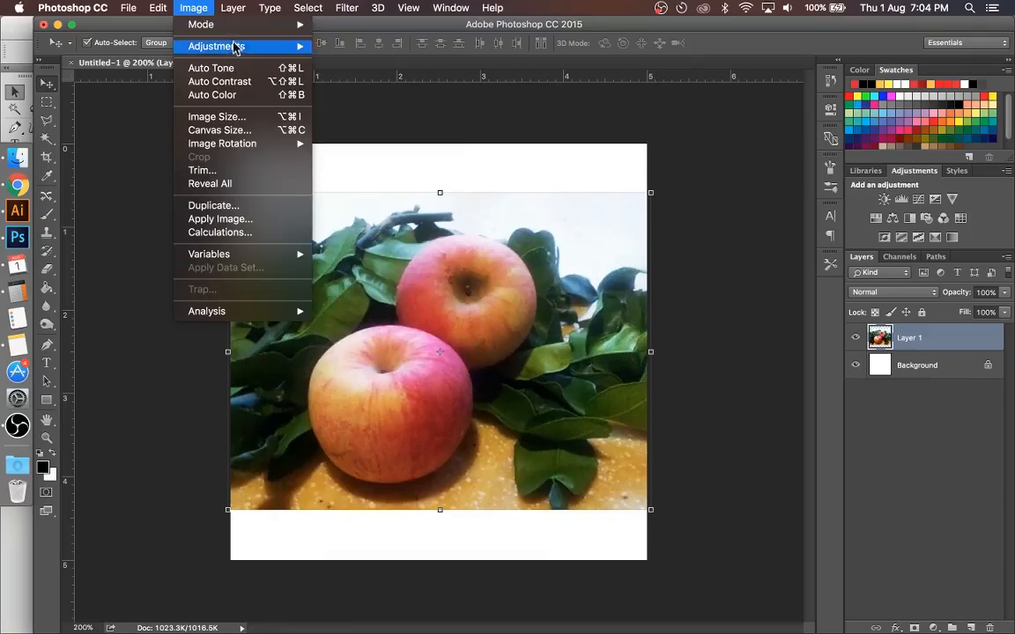
{"action": "mouse_move", "coordinate": [294, 45]}
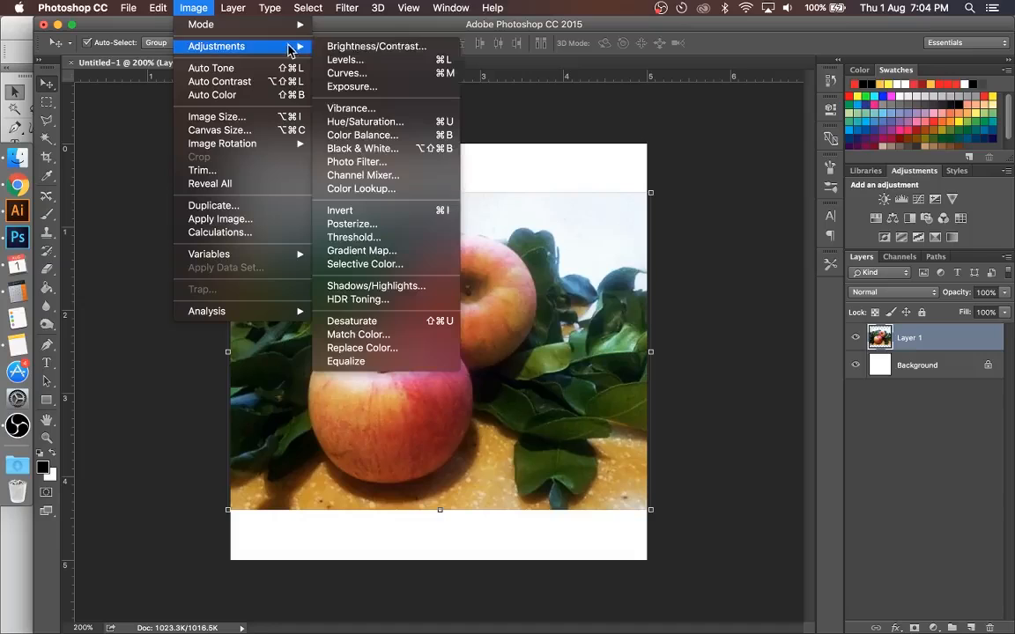
{"action": "left_click", "coordinate": [375, 124]}
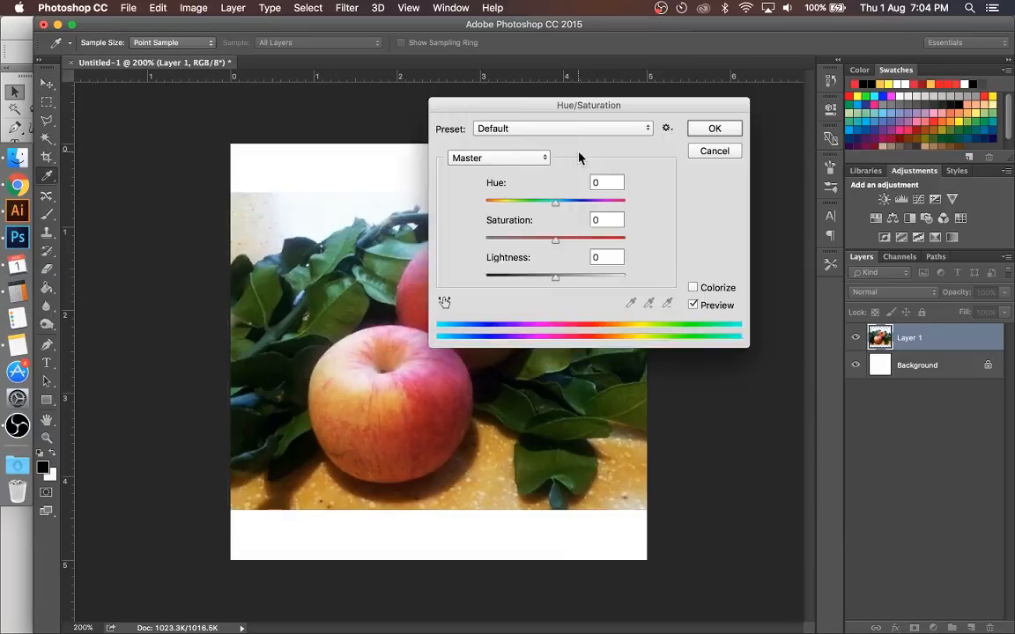
{"action": "left_click_drag", "start_coordinate": [571, 113], "coordinate": [683, 106]}
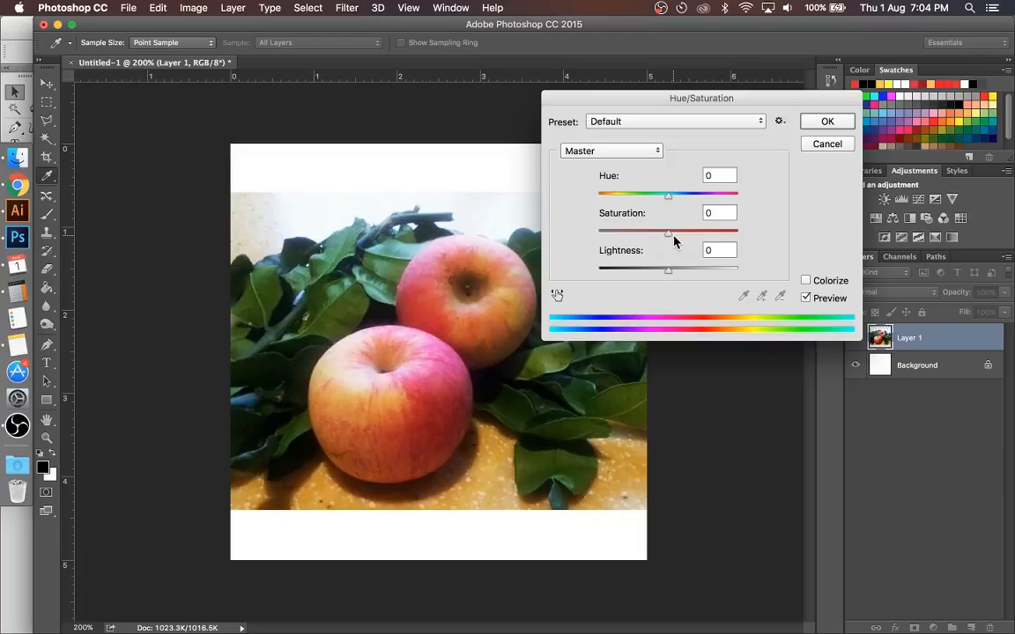
Step: Try raising the photo's saturation to +100 and lowering it to -65
{"action": "left_click_drag", "start_coordinate": [673, 239], "coordinate": [739, 238]}
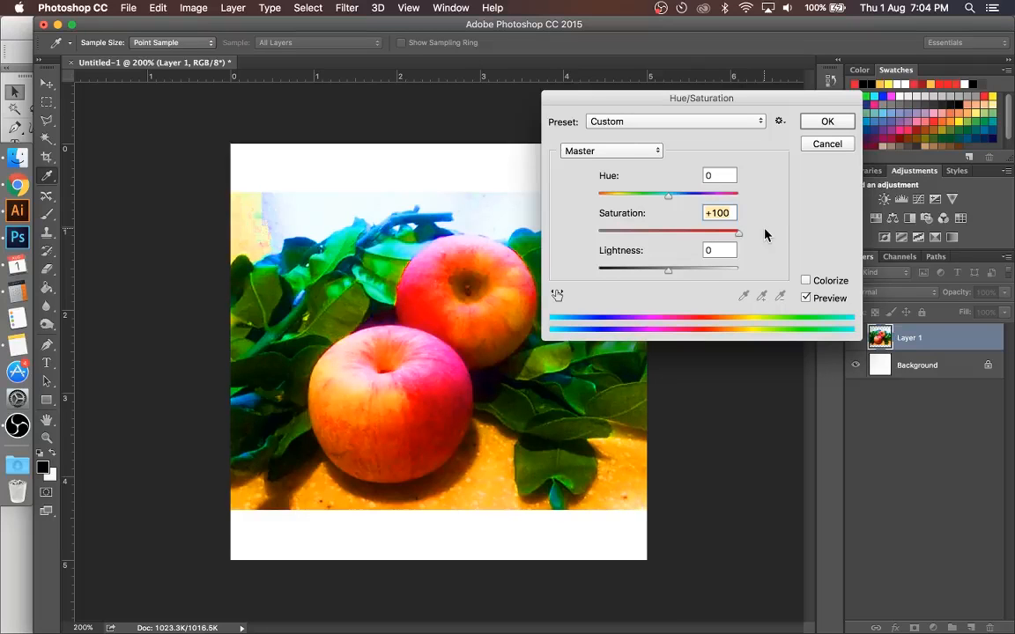
{"action": "left_click", "coordinate": [668, 233]}
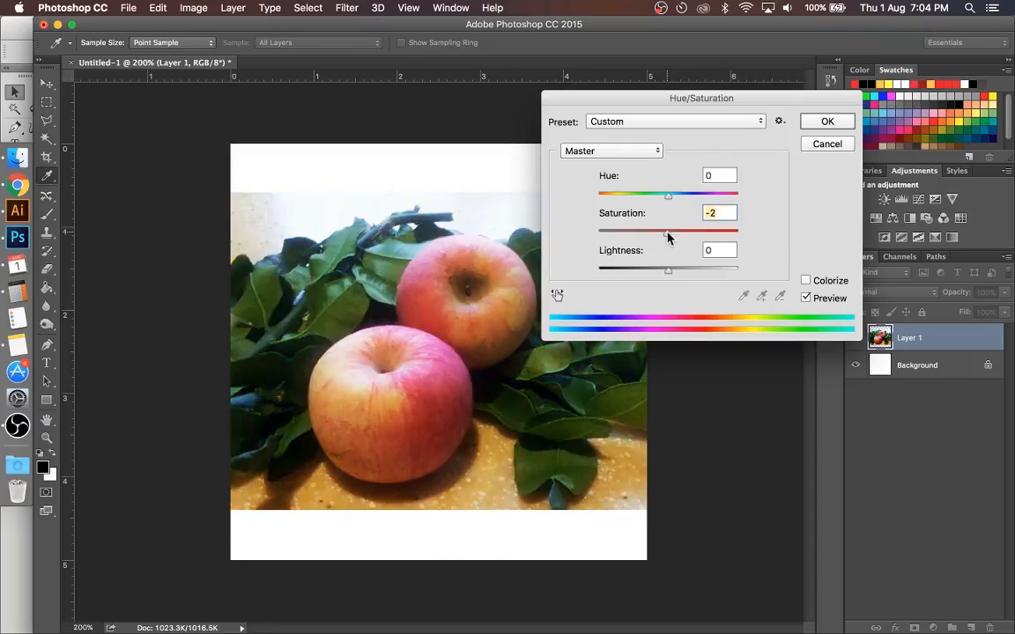
{"action": "left_click_drag", "start_coordinate": [670, 236], "coordinate": [622, 241]}
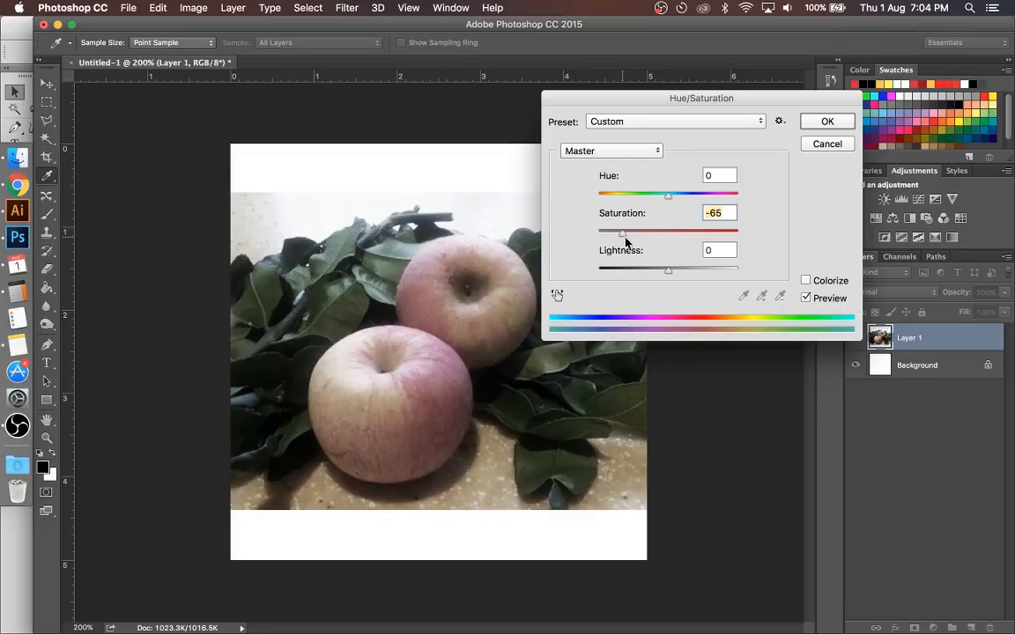
Step: Set the photo's saturation to +6 and apply the Hue/Saturation adjustment
{"action": "left_click", "coordinate": [669, 241]}
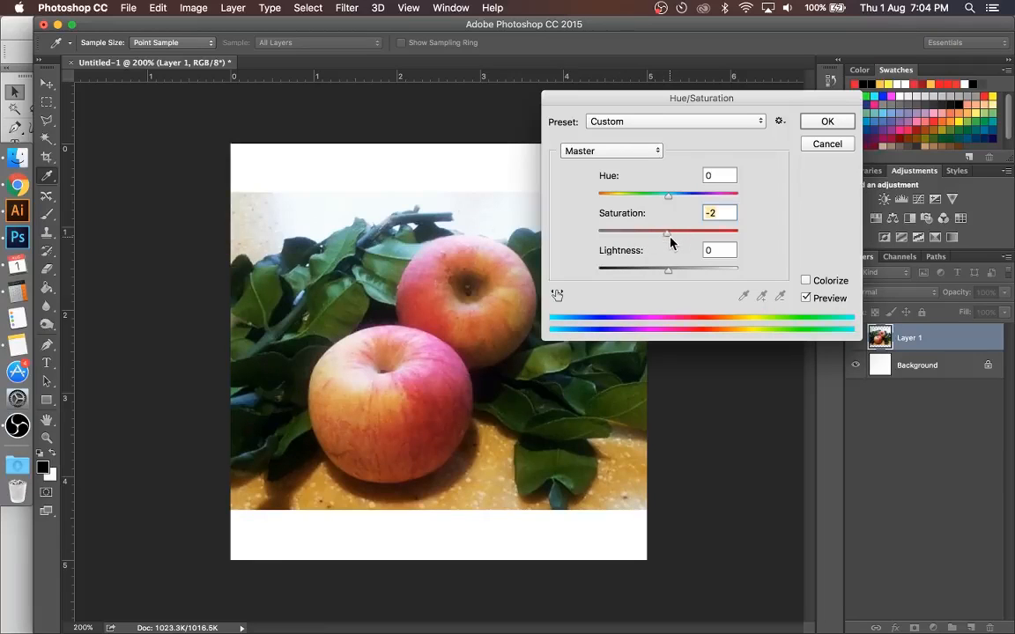
{"action": "left_click_drag", "start_coordinate": [672, 241], "coordinate": [673, 241]}
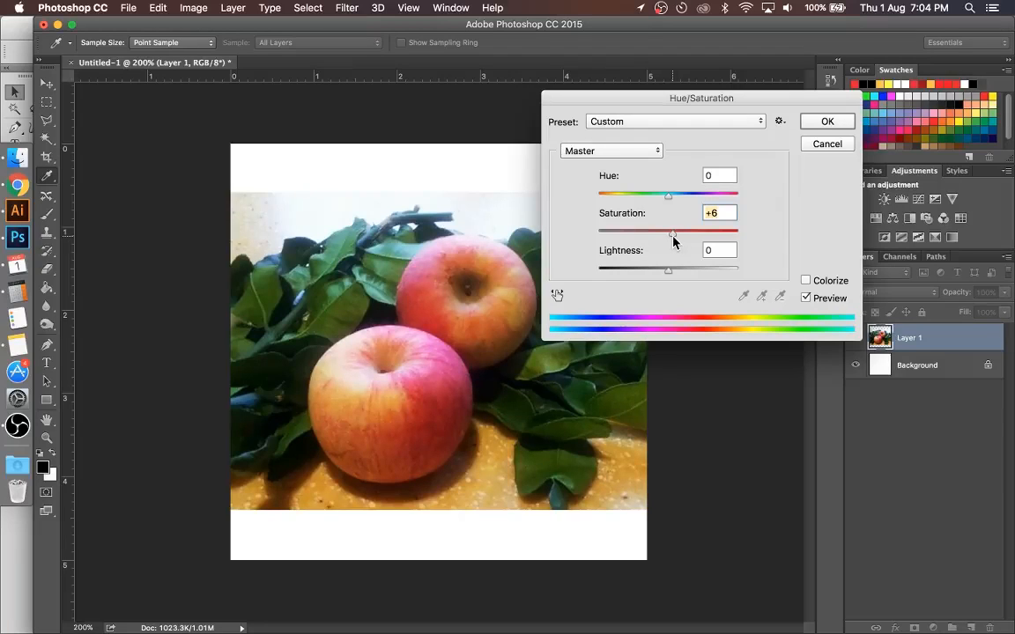
{"action": "left_click", "coordinate": [808, 124]}
Step: Open the Levels adjustment for the apple photo and set the RGB white input level to 242
{"action": "left_click", "coordinate": [193, 10]}
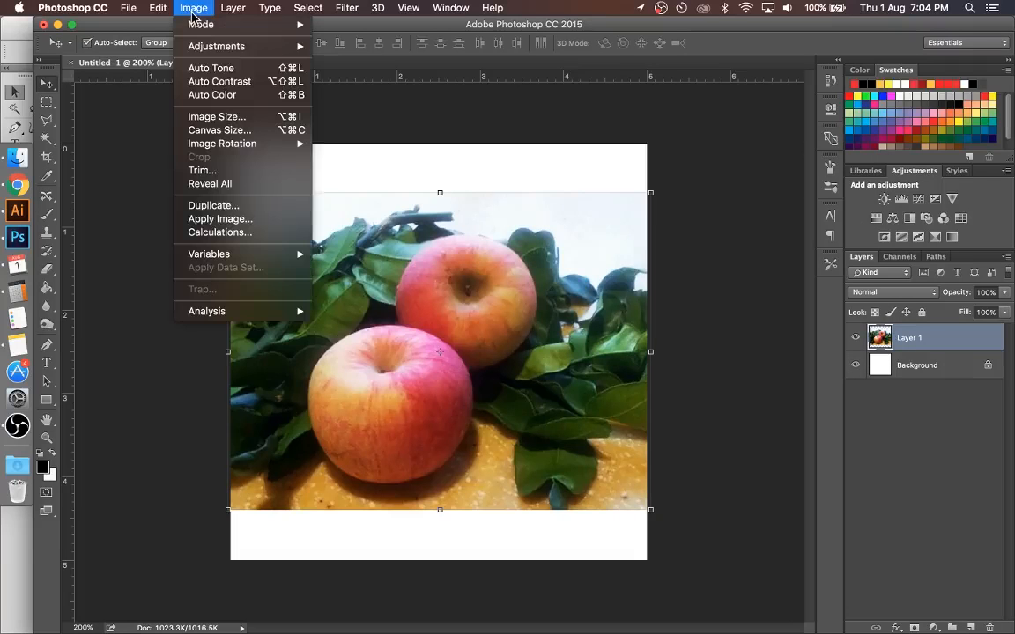
{"action": "mouse_move", "coordinate": [250, 53]}
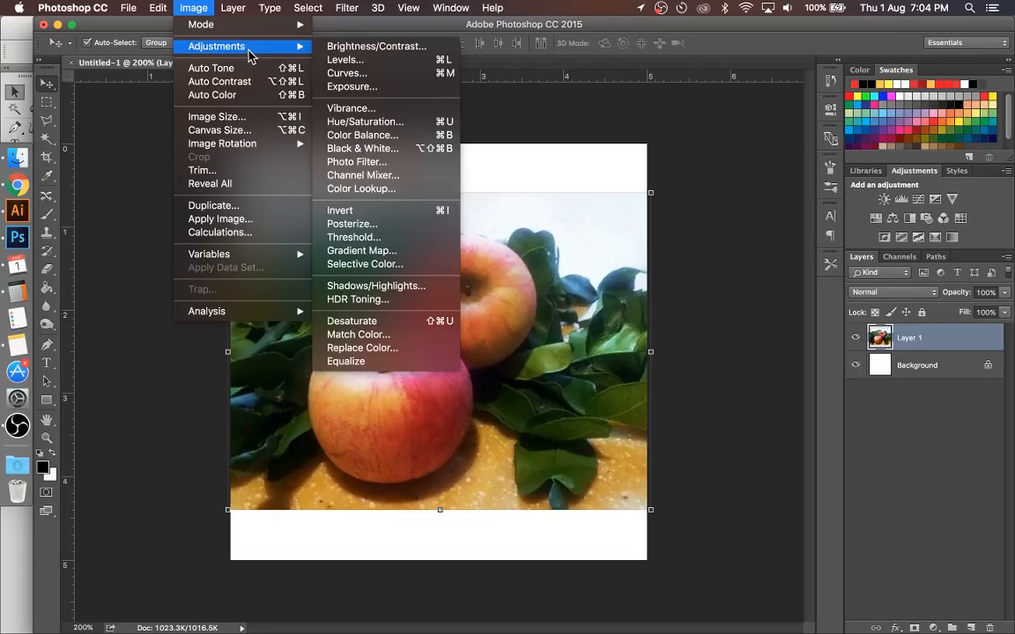
{"action": "left_click", "coordinate": [345, 61]}
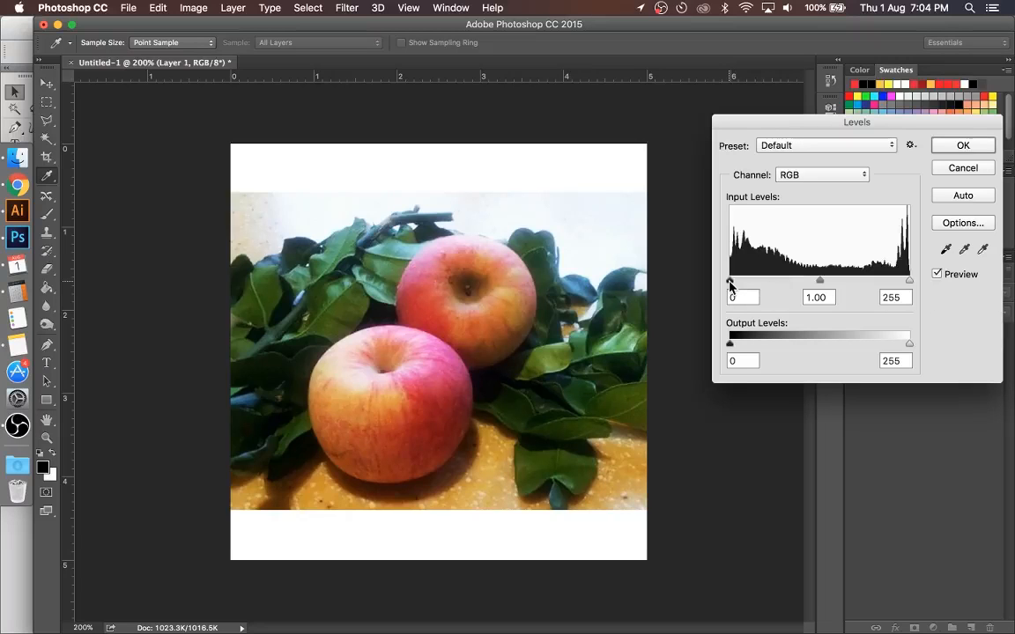
{"action": "mouse_move", "coordinate": [730, 284]}
{"action": "left_mouse_down"}
{"action": "mouse_move", "coordinate": [739, 285]}
{"action": "mouse_move", "coordinate": [728, 282]}
{"action": "left_mouse_up"}
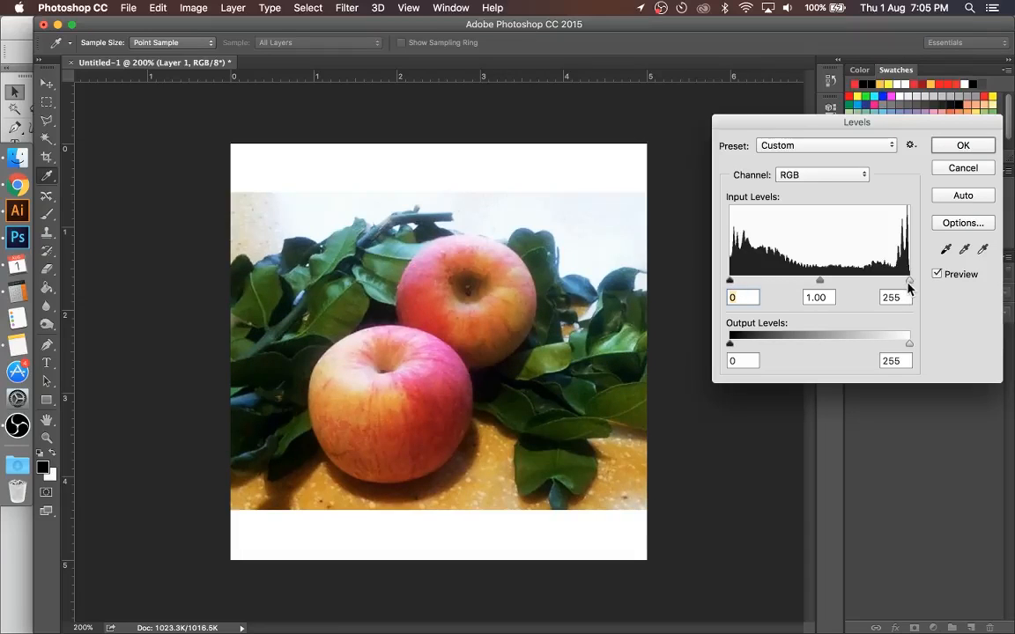
{"action": "mouse_move", "coordinate": [908, 286]}
{"action": "left_mouse_down"}
{"action": "mouse_move", "coordinate": [868, 285]}
{"action": "mouse_move", "coordinate": [895, 292]}
{"action": "left_mouse_up"}
{"action": "left_click", "coordinate": [895, 290]}
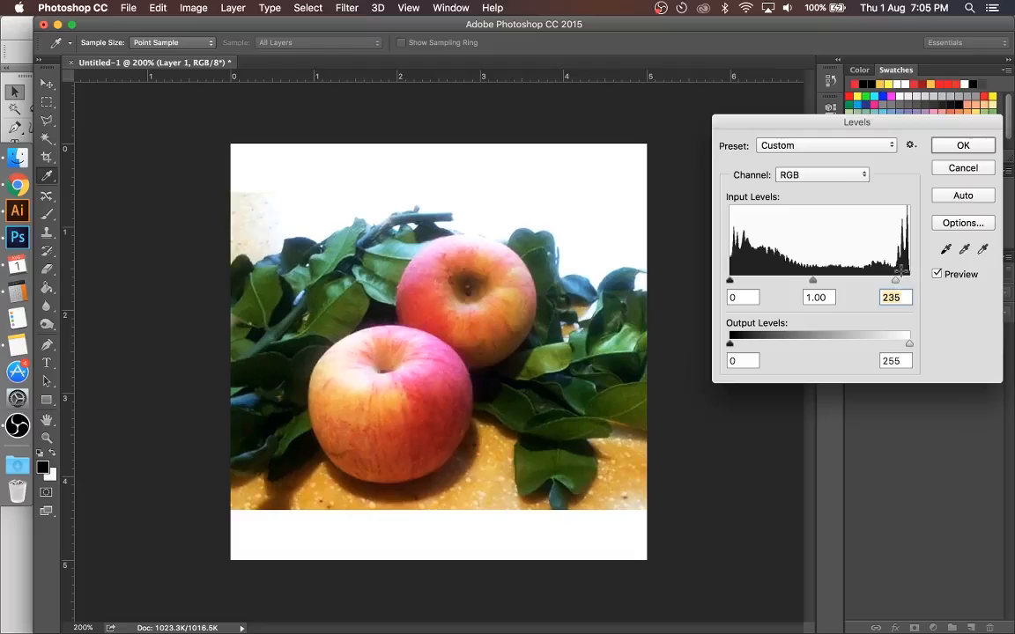
{"action": "key", "text": "Up"}
{"action": "key", "text": "Up"}
{"action": "key", "text": "Up"}
{"action": "key", "text": "Up"}
{"action": "key", "text": "Up"}
{"action": "key", "text": "Up"}
{"action": "key", "text": "Up"}
Step: Set the white output level to 251, keep the black output level at 0, and apply the Levels adjustment
{"action": "mouse_move", "coordinate": [731, 343]}
{"action": "left_mouse_down"}
{"action": "mouse_move", "coordinate": [785, 348]}
{"action": "mouse_move", "coordinate": [730, 345]}
{"action": "left_mouse_up"}
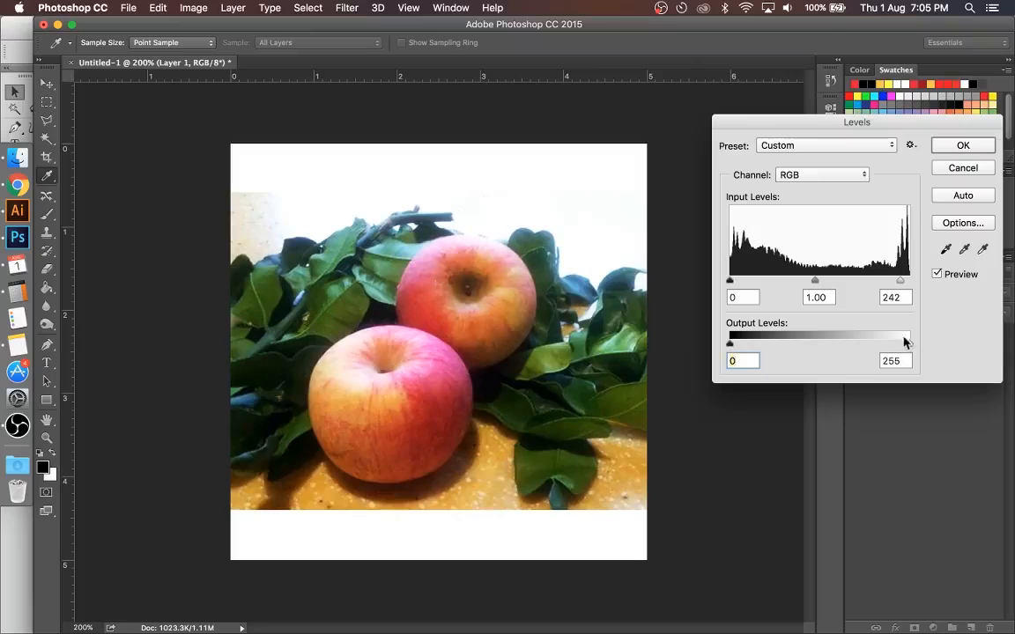
{"action": "left_click_drag", "start_coordinate": [908, 344], "coordinate": [953, 350]}
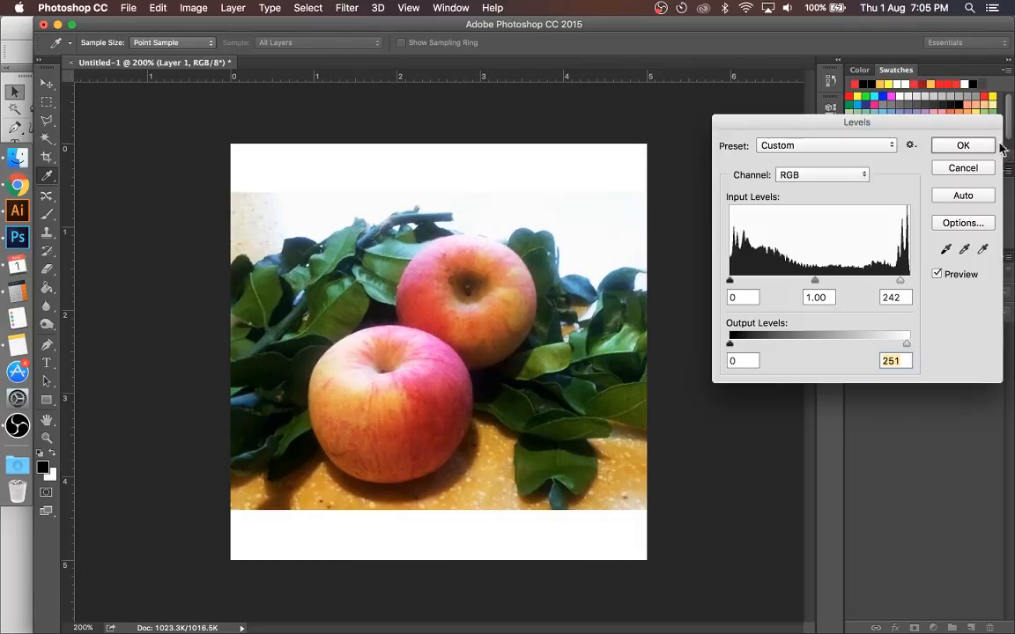
{"action": "left_click", "coordinate": [968, 147]}
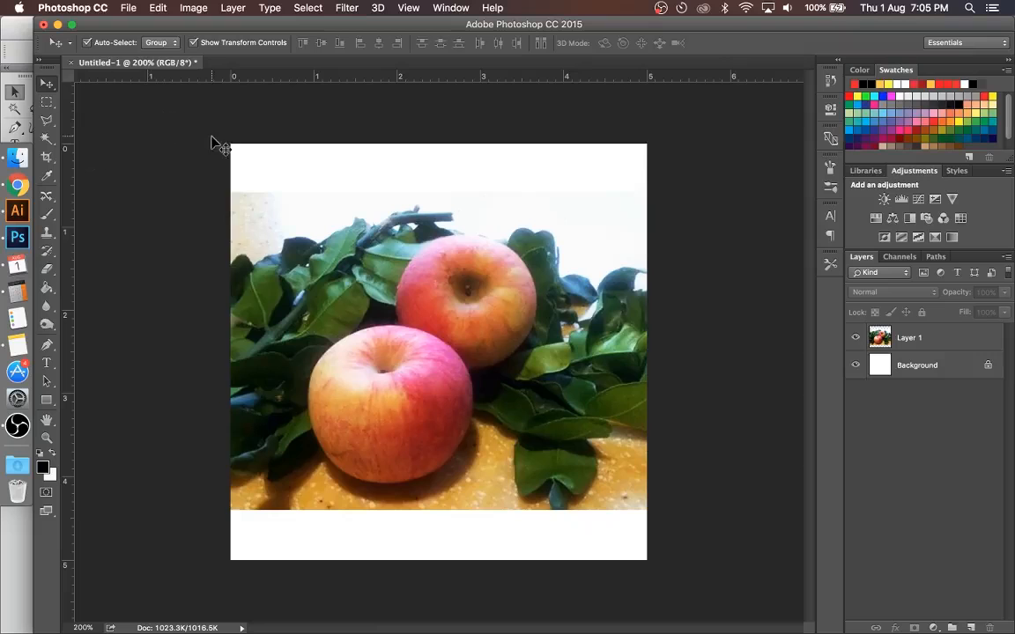
Step: Compare the original apple photo in Chrome with the edited one in Photoshop, viewing the edited photo at 100% and 200% zoom
{"action": "left_click", "coordinate": [17, 184]}
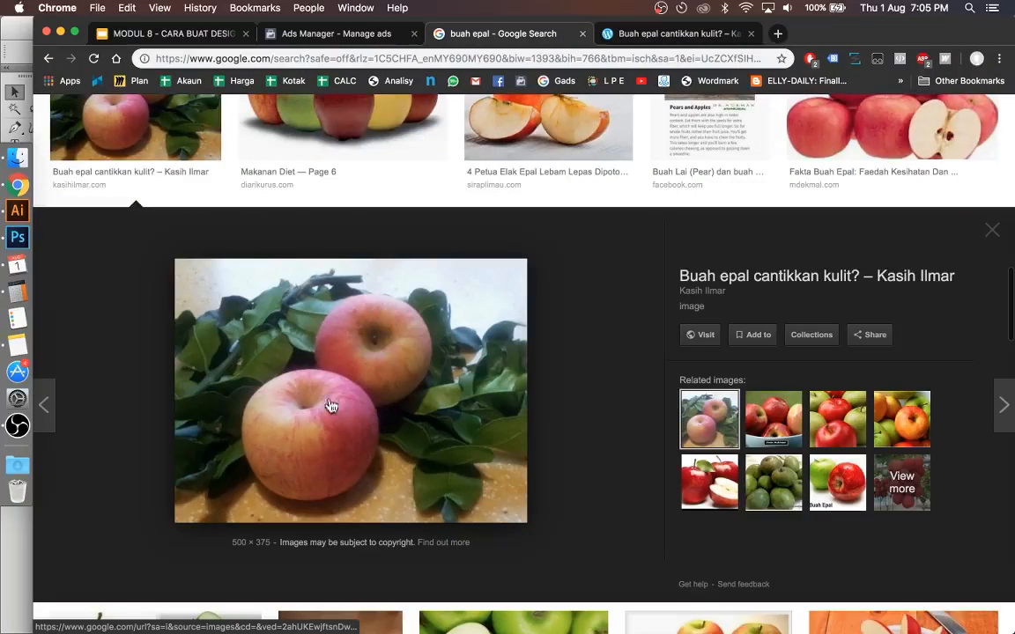
{"action": "left_click", "coordinate": [20, 239]}
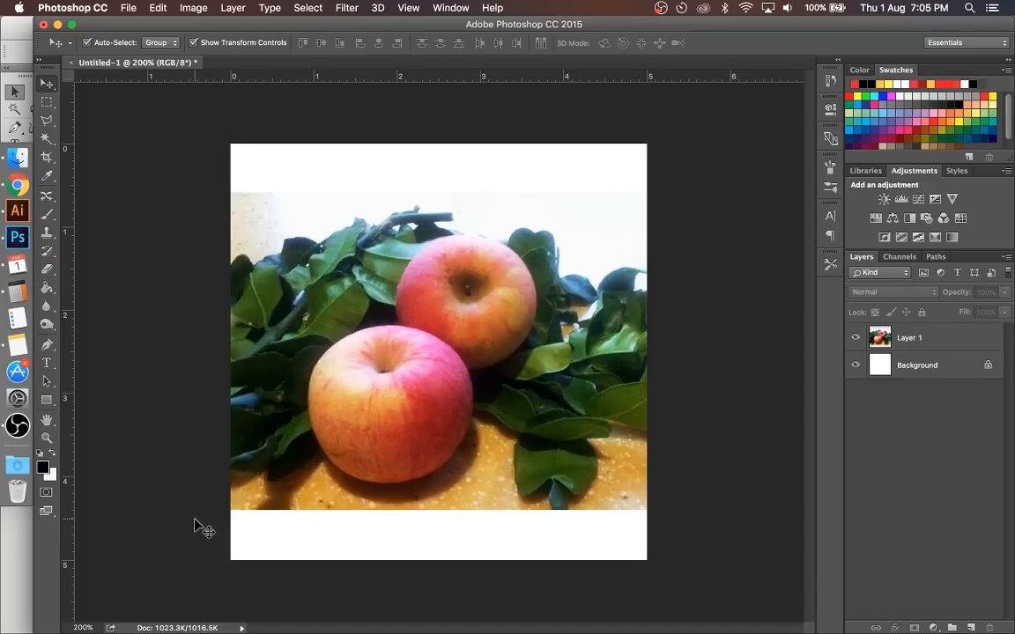
{"action": "key", "text": "super+minus"}
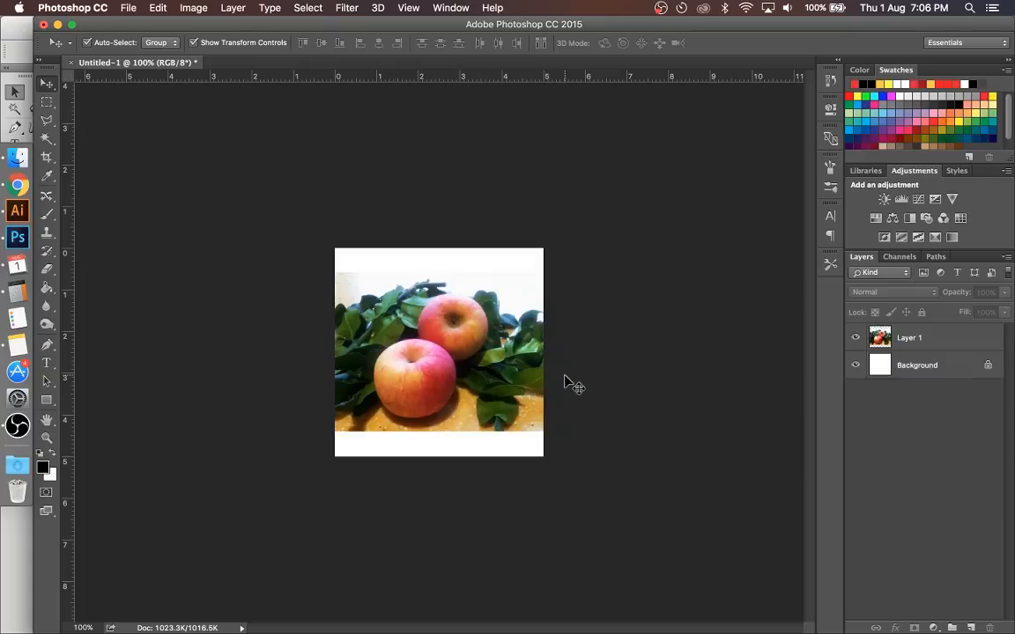
{"action": "key", "text": "super+plus"}
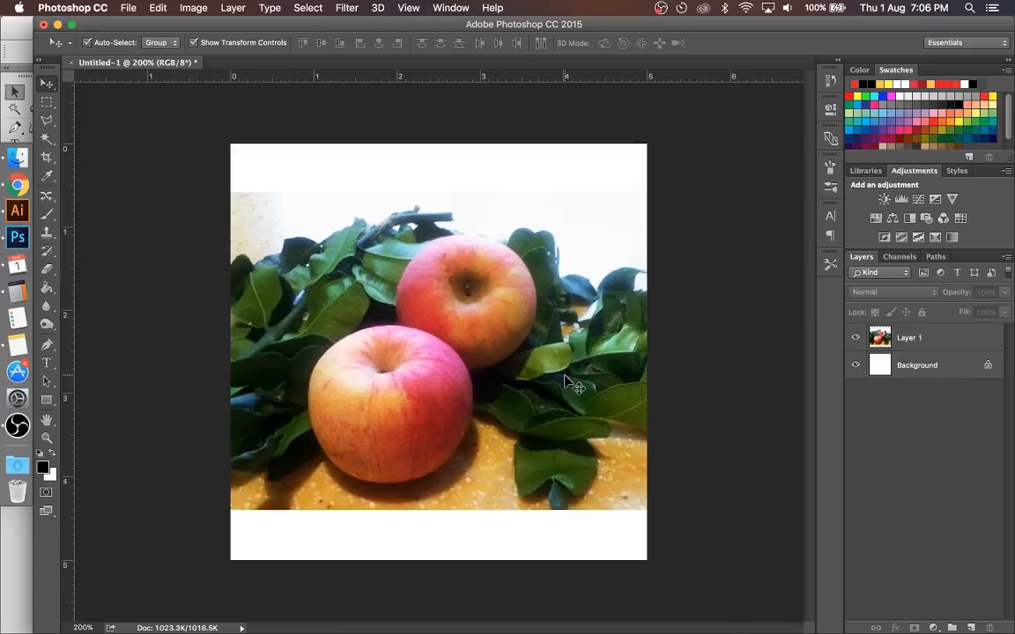
Step: Switch to the MODUL 8 presentation in Chrome to review the slide with the image-editing steps
{"action": "left_click", "coordinate": [4, 188]}
{"action": "key", "text": "super+1"}
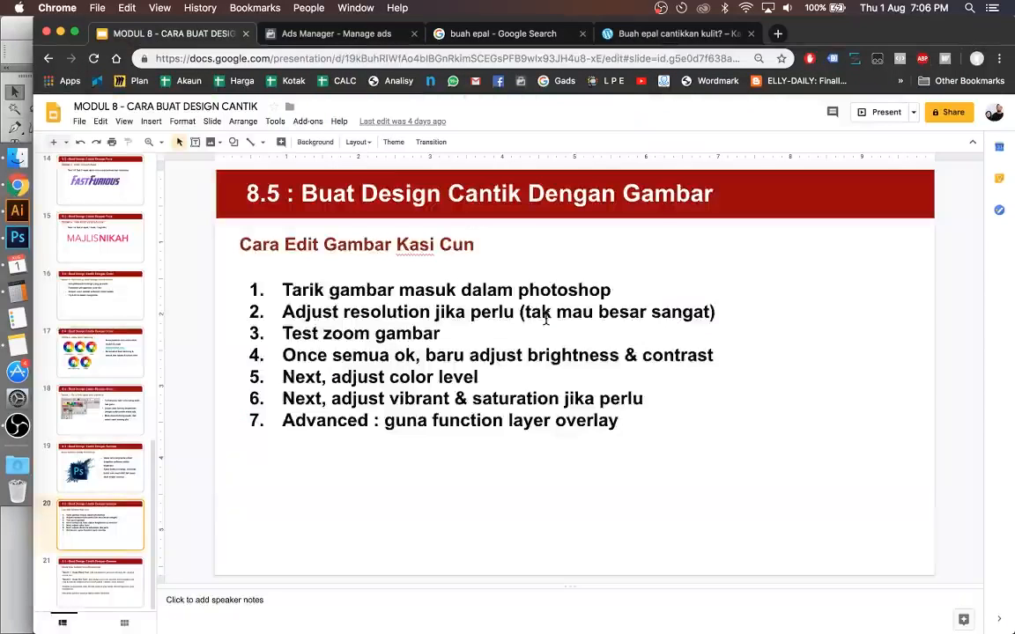
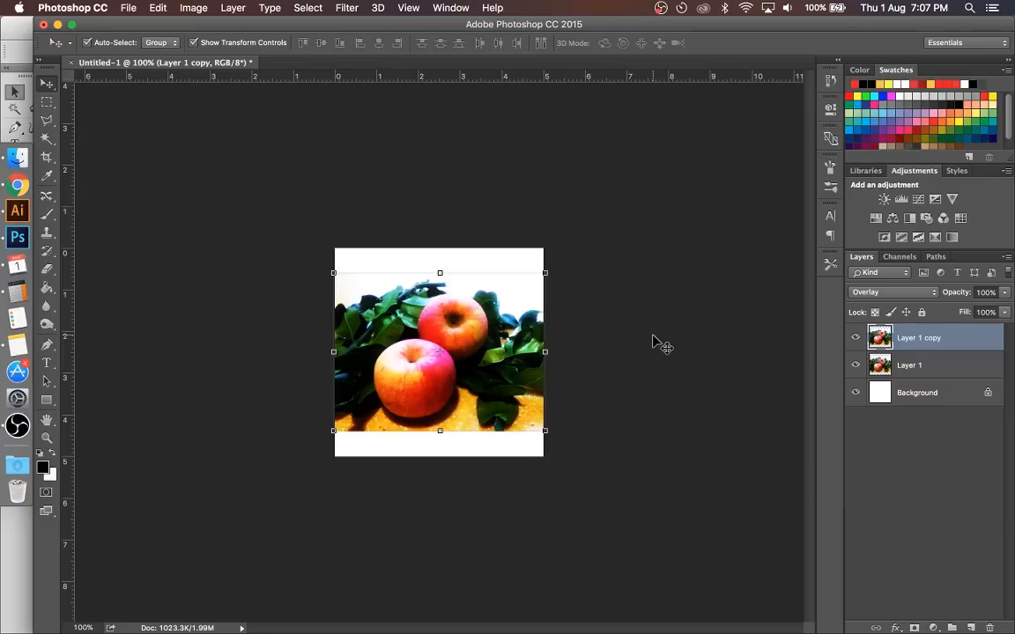
Step: Reduce the opacity of the Overlay layer Layer 1 copy to 14% and toggle its visibility to compare the effect
{"action": "left_click", "coordinate": [1004, 293]}
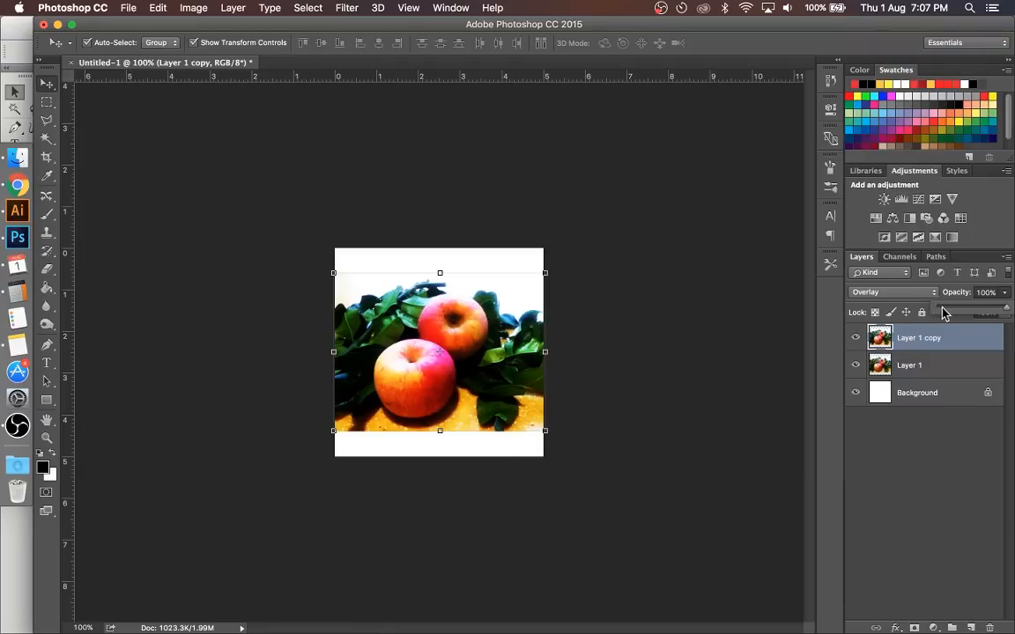
{"action": "left_click_drag", "start_coordinate": [943, 313], "coordinate": [949, 315]}
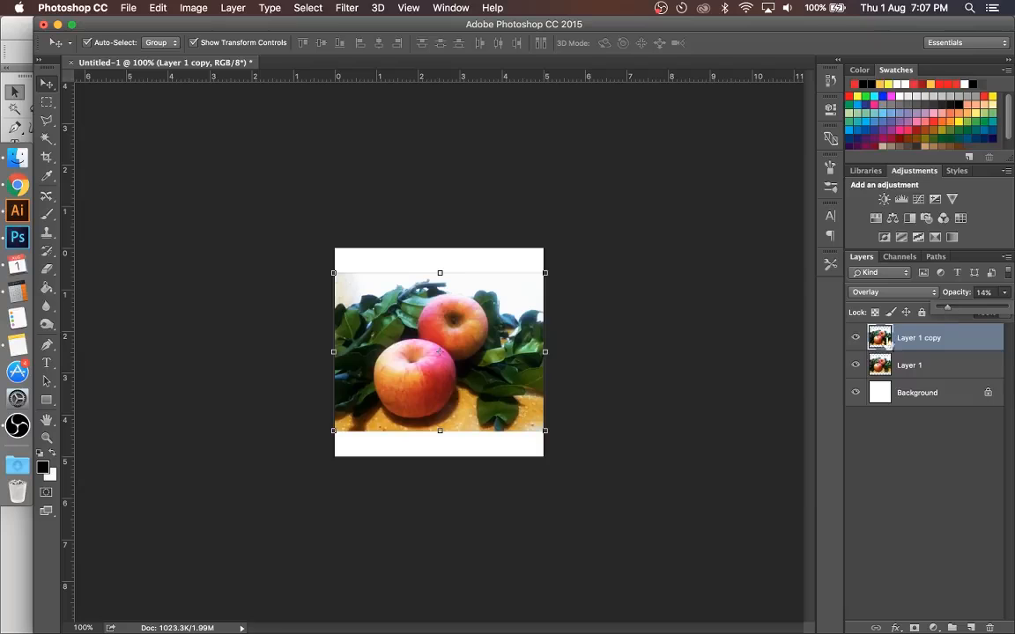
{"action": "left_click", "coordinate": [855, 338]}
{"action": "left_click", "coordinate": [856, 338]}
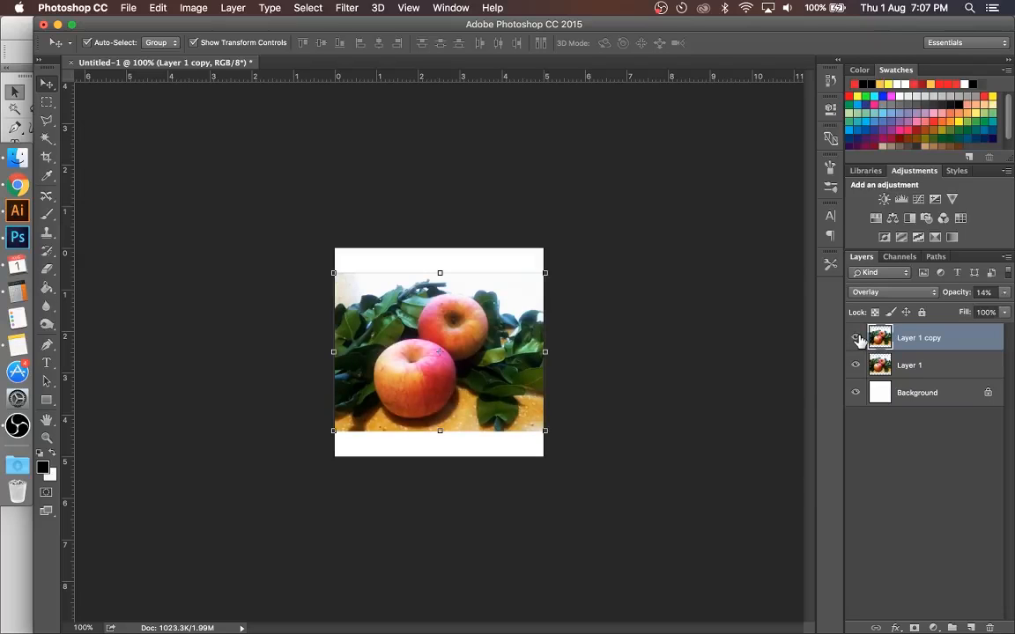
{"action": "left_click", "coordinate": [856, 338]}
{"action": "left_click", "coordinate": [856, 338]}
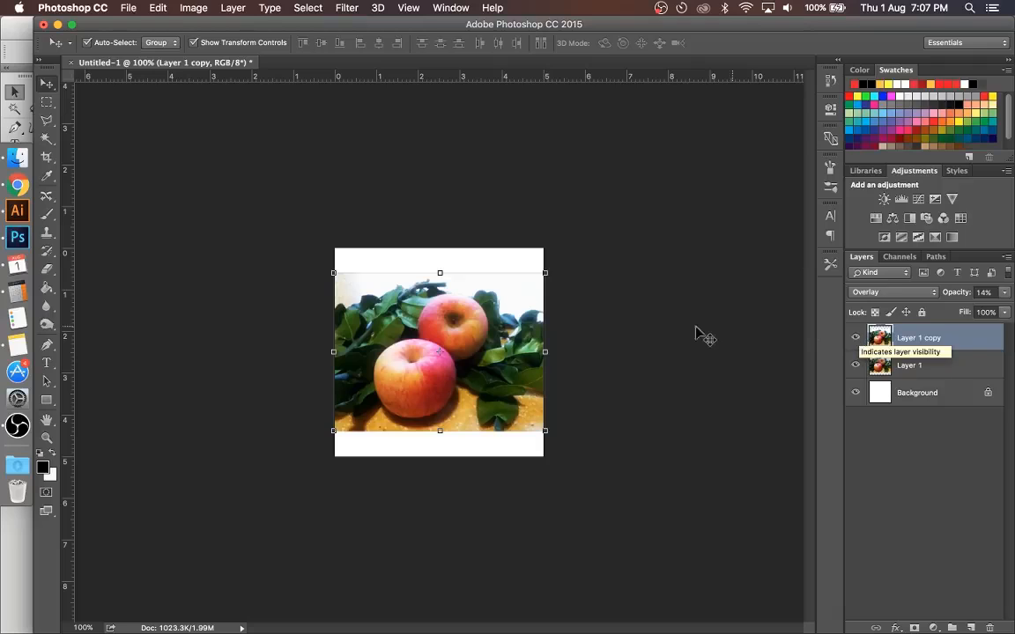
{"action": "left_click", "coordinate": [652, 295]}
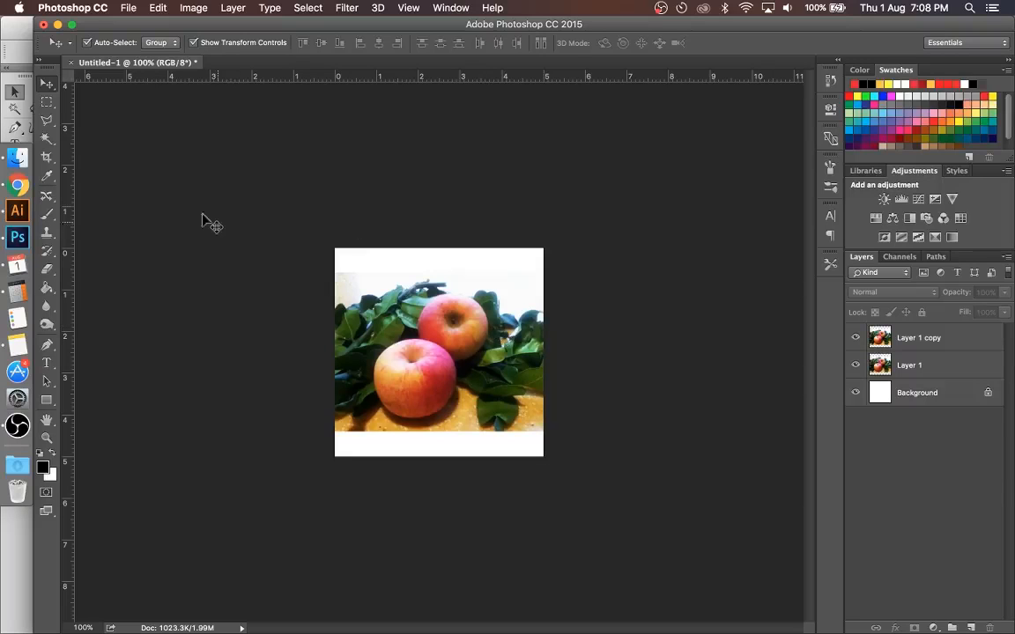
Step: Crop the canvas to the apple photo, removing the white bands above and below it, and return to the Move tool
{"action": "left_click", "coordinate": [47, 156]}
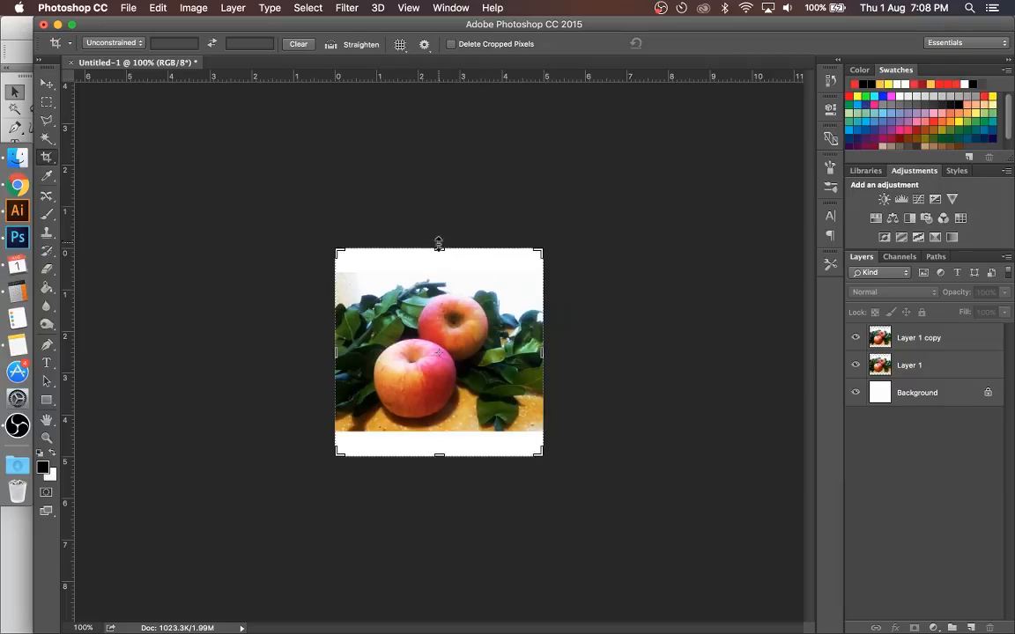
{"action": "mouse_move", "coordinate": [437, 245]}
{"action": "left_mouse_down"}
{"action": "mouse_move", "coordinate": [437, 231]}
{"action": "mouse_move", "coordinate": [437, 262]}
{"action": "left_mouse_up"}
{"action": "left_click_drag", "start_coordinate": [437, 445], "coordinate": [439, 433]}
{"action": "key", "text": "Return"}
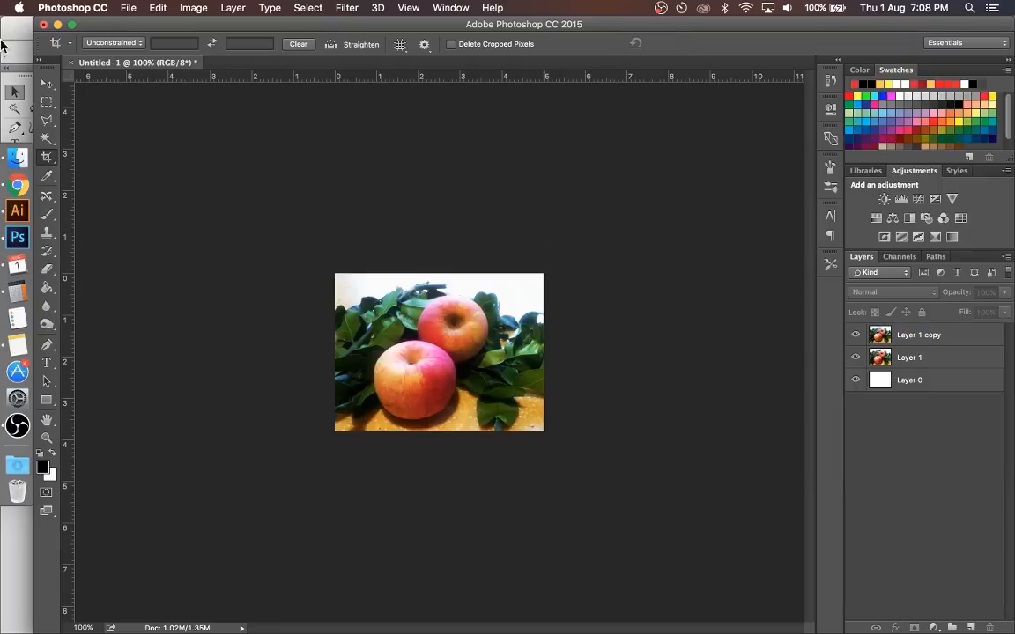
{"action": "left_click", "coordinate": [48, 83]}
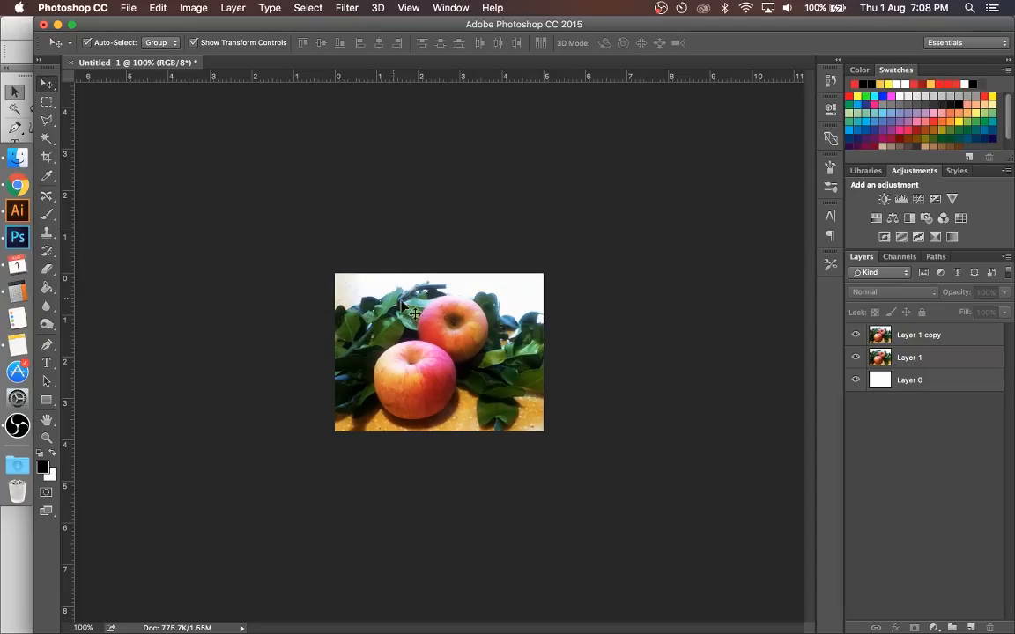
Step: Save the document in Photoshop format as gambarepal in the Contoh folder on the KIZ VIDEO drive
{"action": "left_click", "coordinate": [134, 8]}
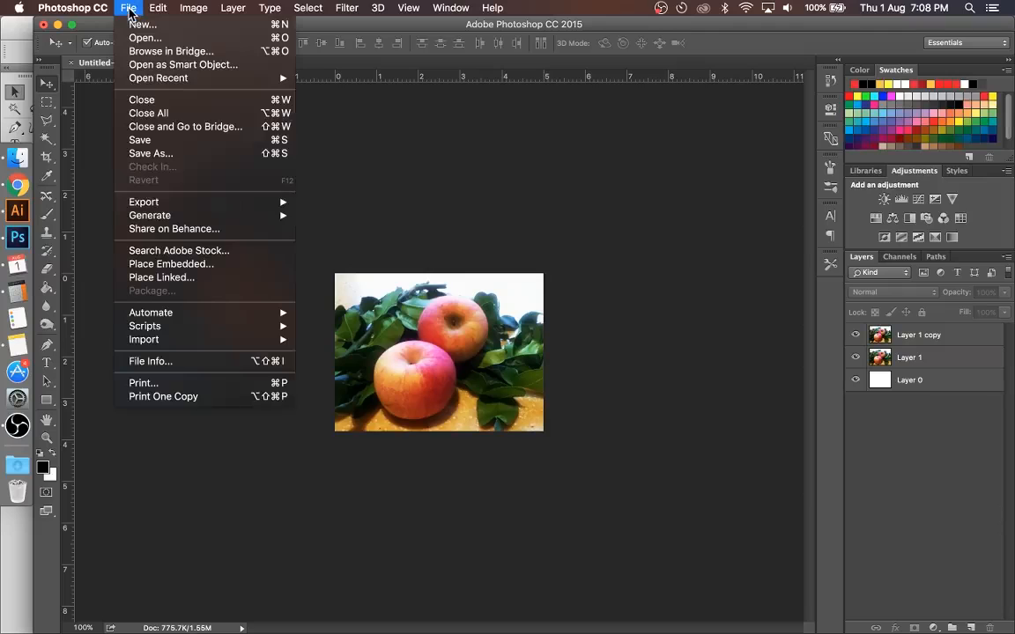
{"action": "left_click", "coordinate": [182, 156]}
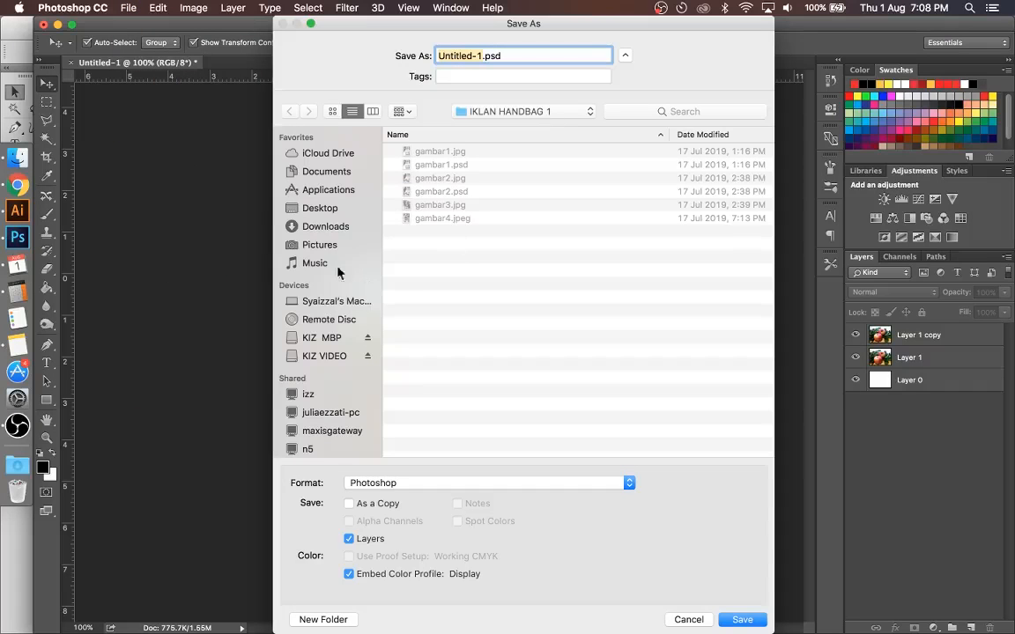
{"action": "left_click", "coordinate": [323, 355]}
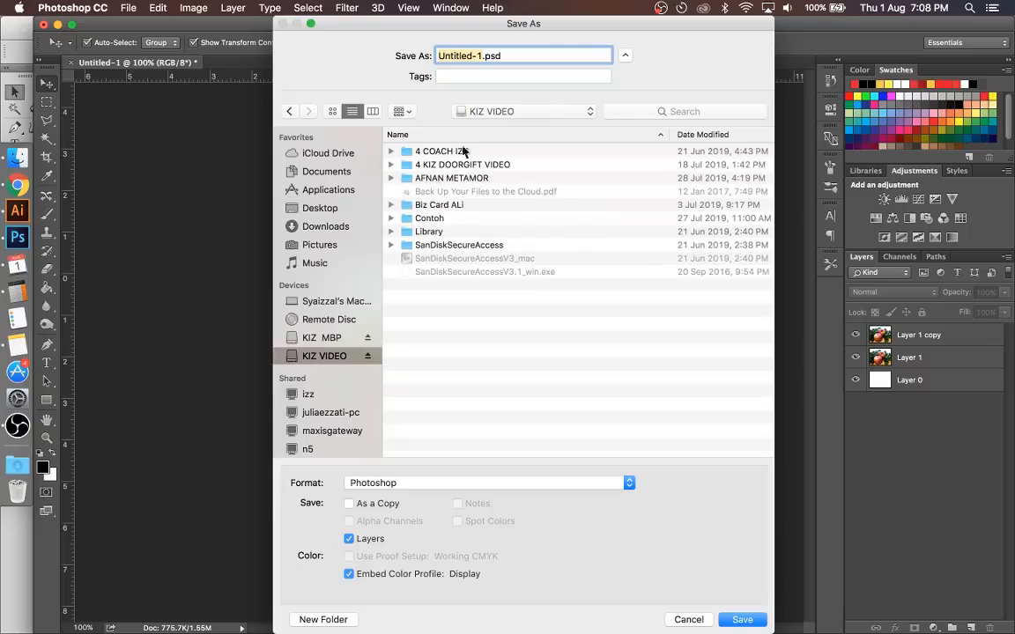
{"action": "double_click", "coordinate": [429, 218]}
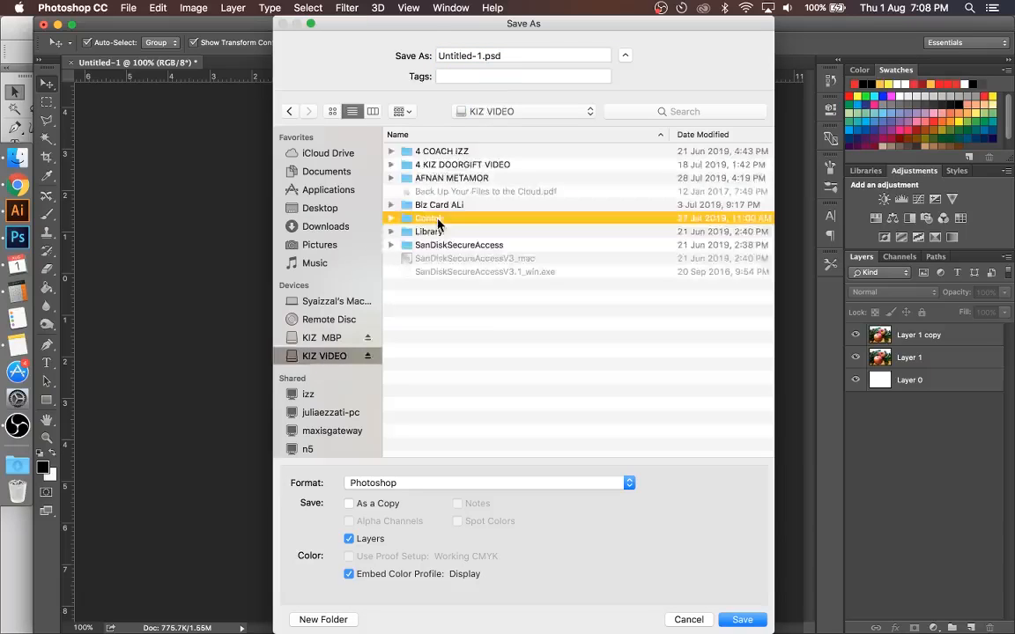
{"action": "triple_click", "coordinate": [516, 55]}
{"action": "type", "text": "gambarepal"}
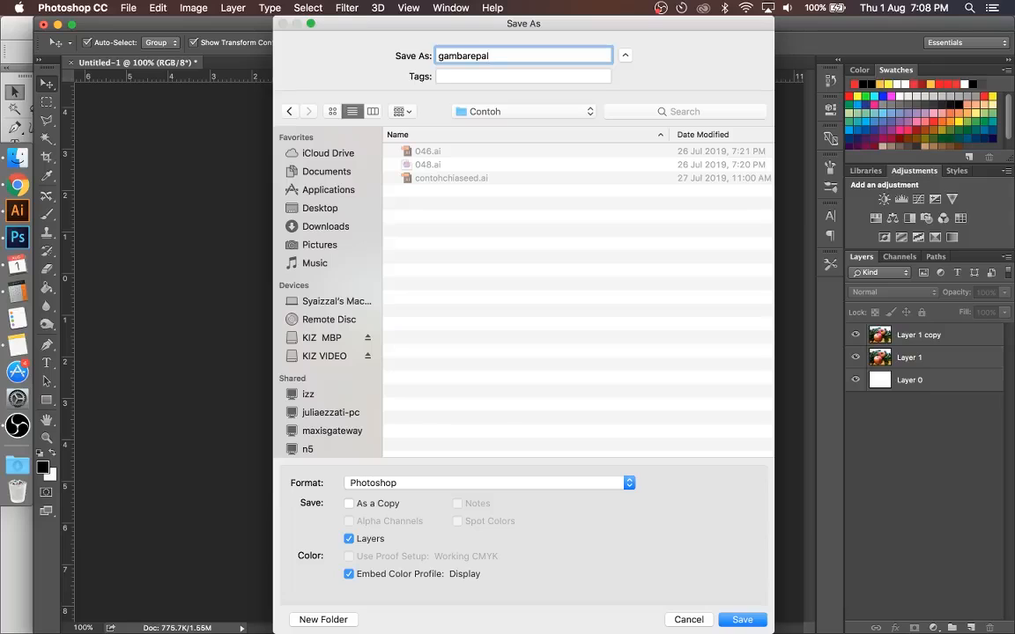
{"action": "key", "text": "Return"}
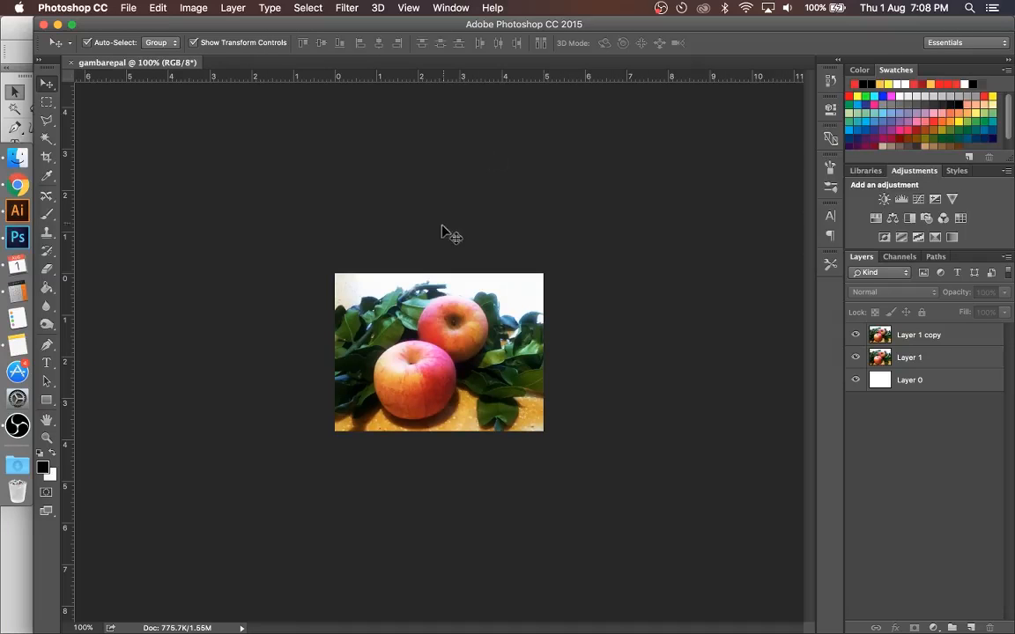
Step: Save a JPEG copy of the photo as gambarepal.jpg in the Contoh folder, accepting the JPEG options
{"action": "left_click", "coordinate": [128, 10]}
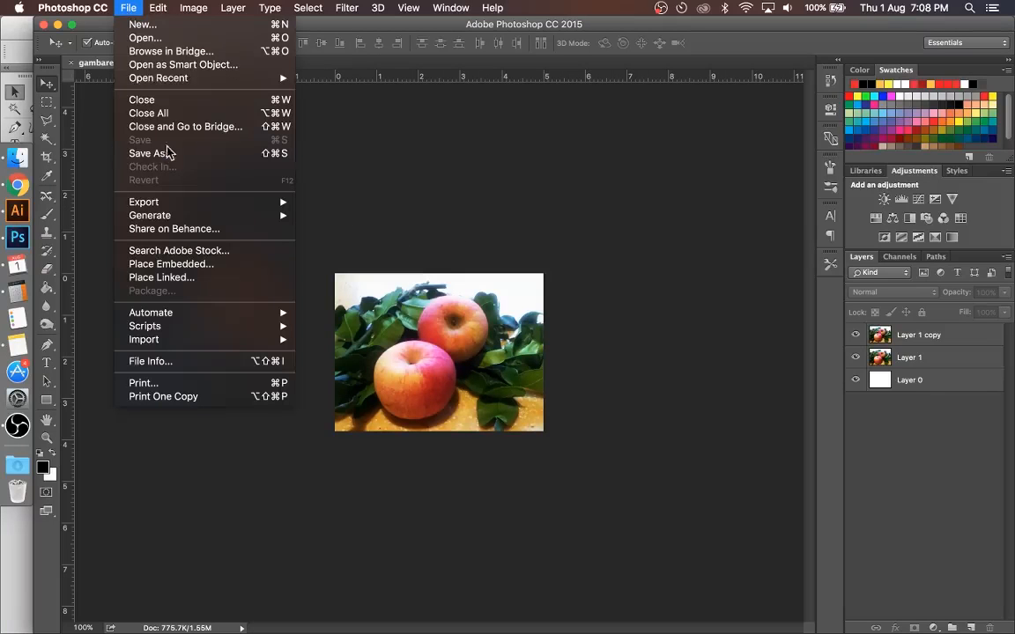
{"action": "left_click", "coordinate": [198, 155]}
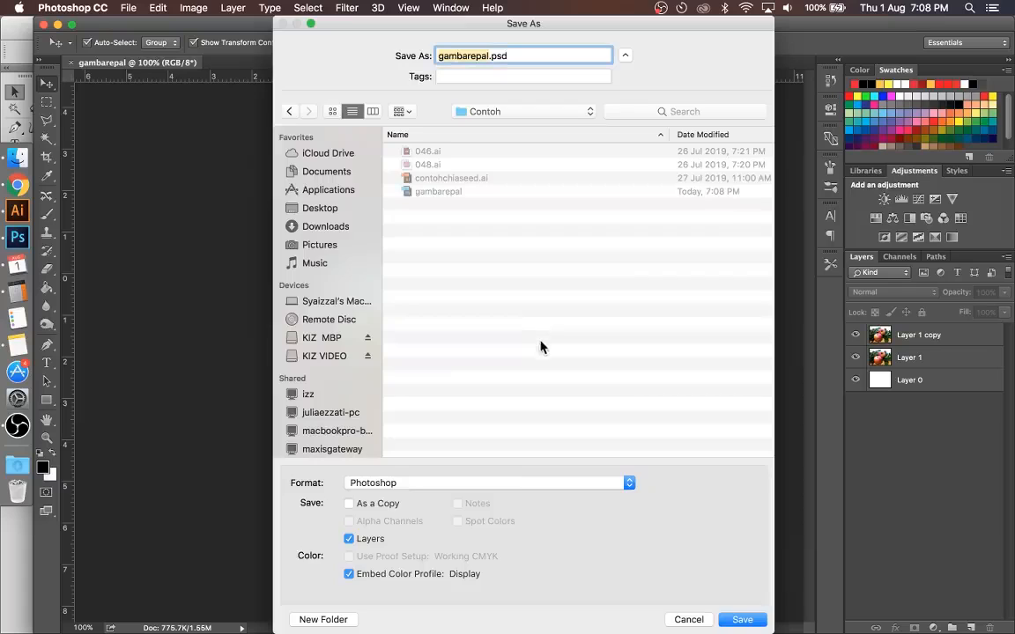
{"action": "left_click", "coordinate": [518, 483]}
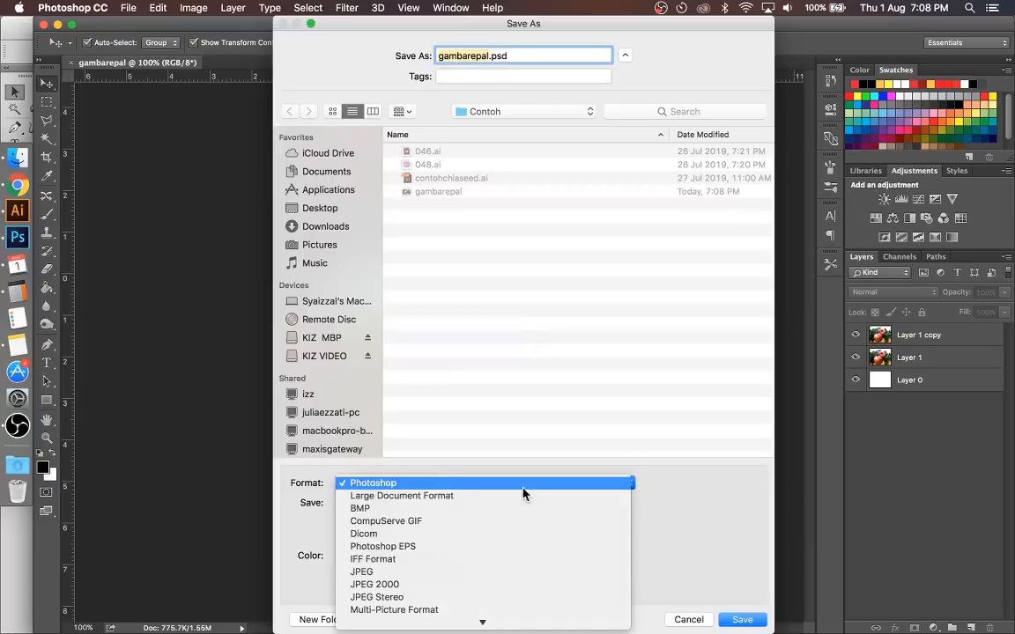
{"action": "left_click", "coordinate": [491, 574]}
{"action": "left_click", "coordinate": [743, 619]}
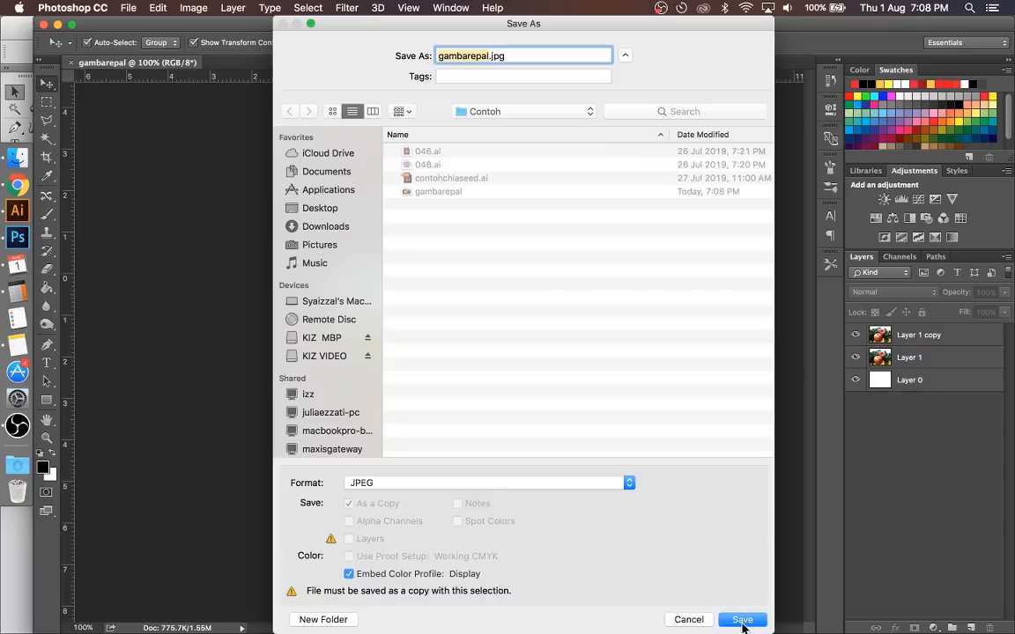
{"action": "left_click", "coordinate": [531, 162]}
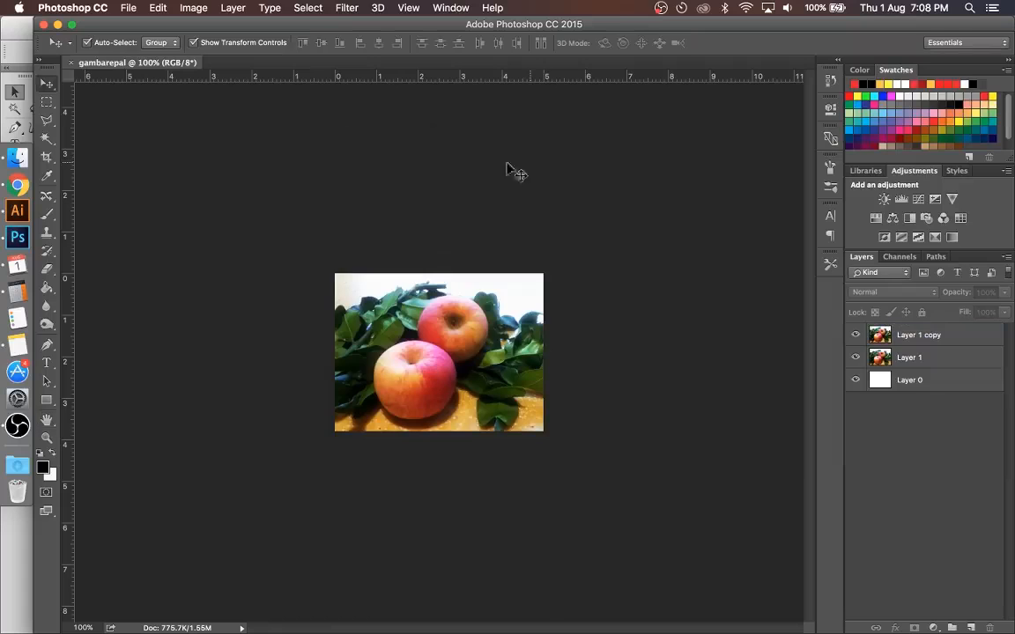
Step: Switch to Illustrator and create a new document 50 mm wide and 50 mm high
{"action": "left_click", "coordinate": [17, 211]}
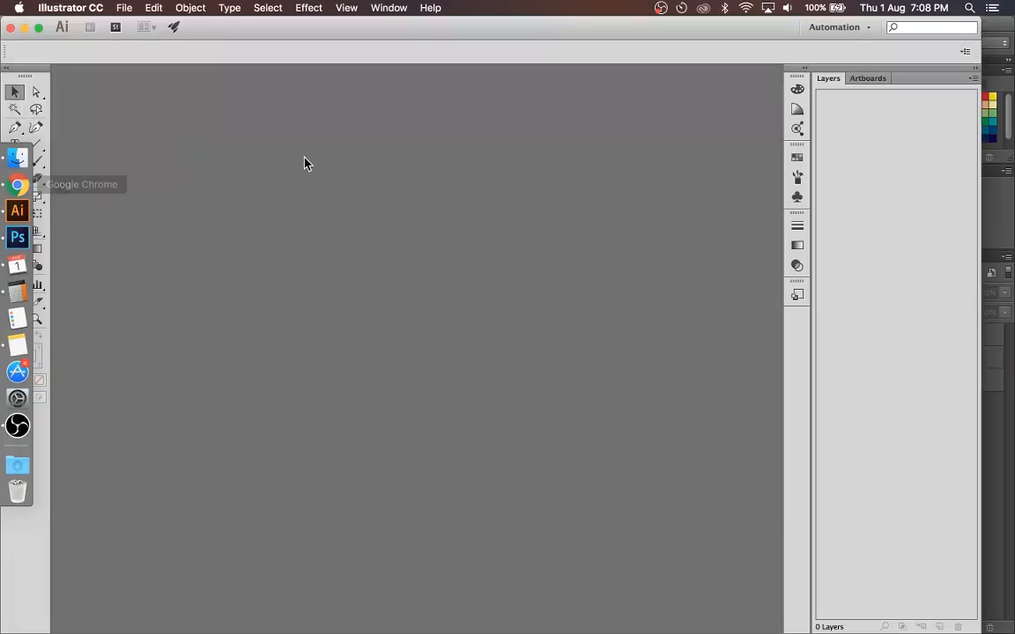
{"action": "left_click", "coordinate": [113, 9]}
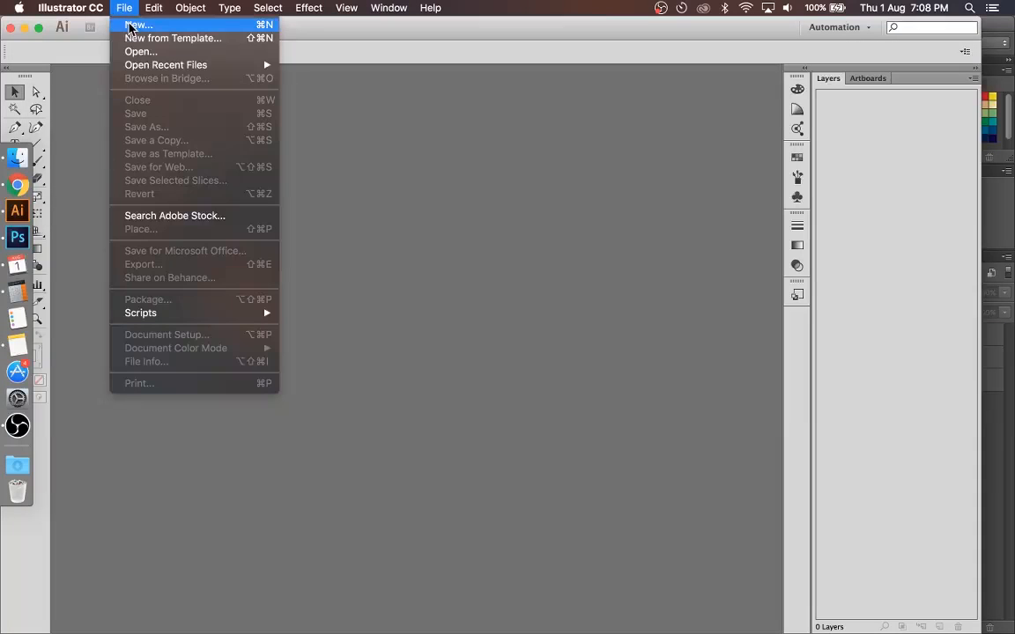
{"action": "left_click", "coordinate": [130, 26]}
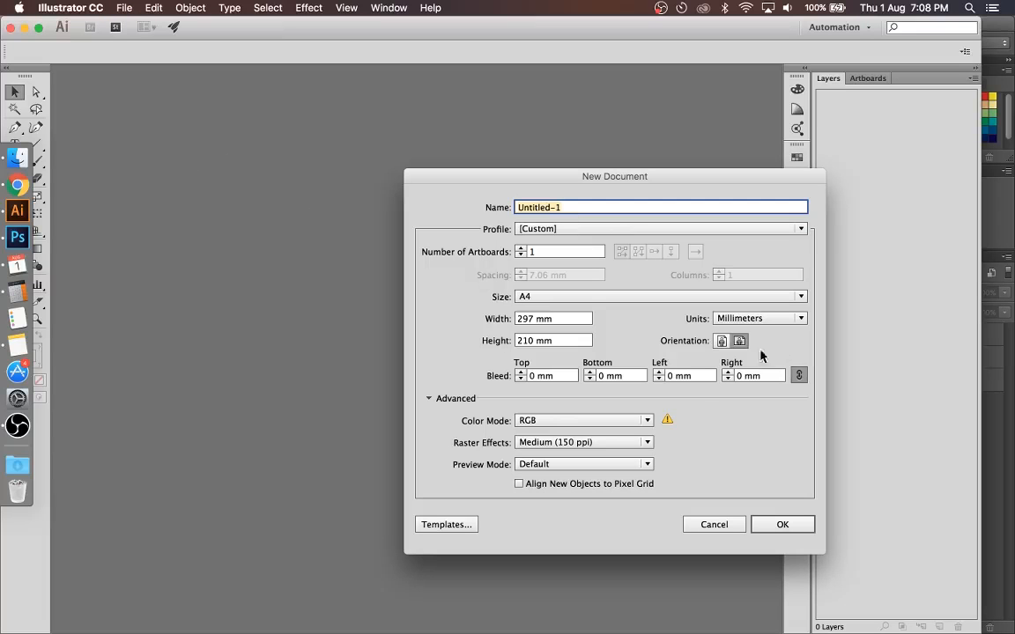
{"action": "left_click", "coordinate": [579, 320]}
{"action": "type", "text": "50"}
{"action": "key", "text": "Tab"}
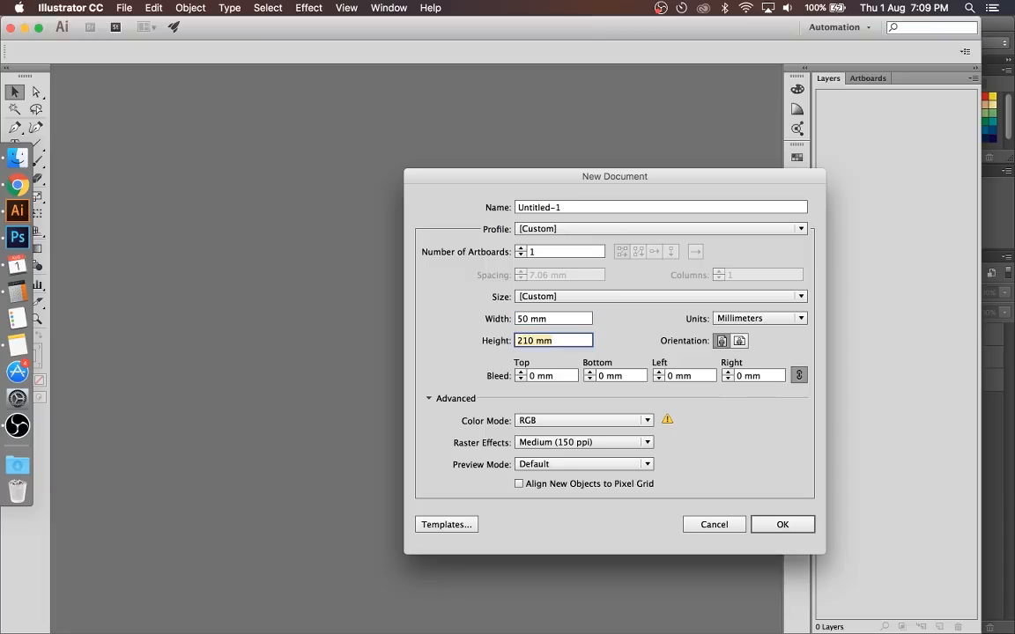
{"action": "type", "text": "50"}
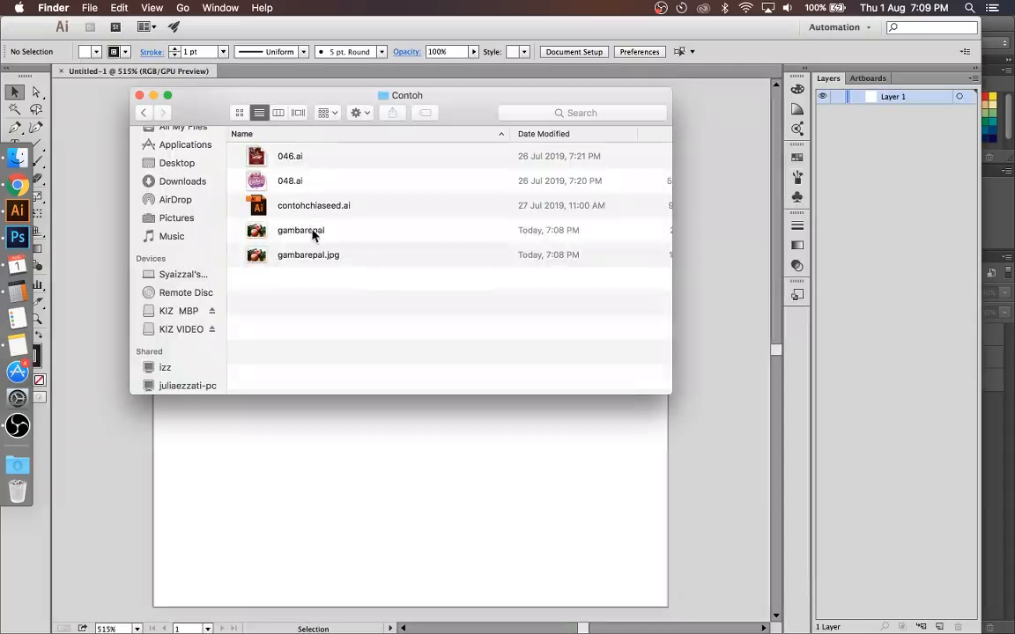
Step: Place gambarepal.jpg from the Contoh folder in Finder onto the Illustrator artboard
{"action": "left_click", "coordinate": [310, 231]}
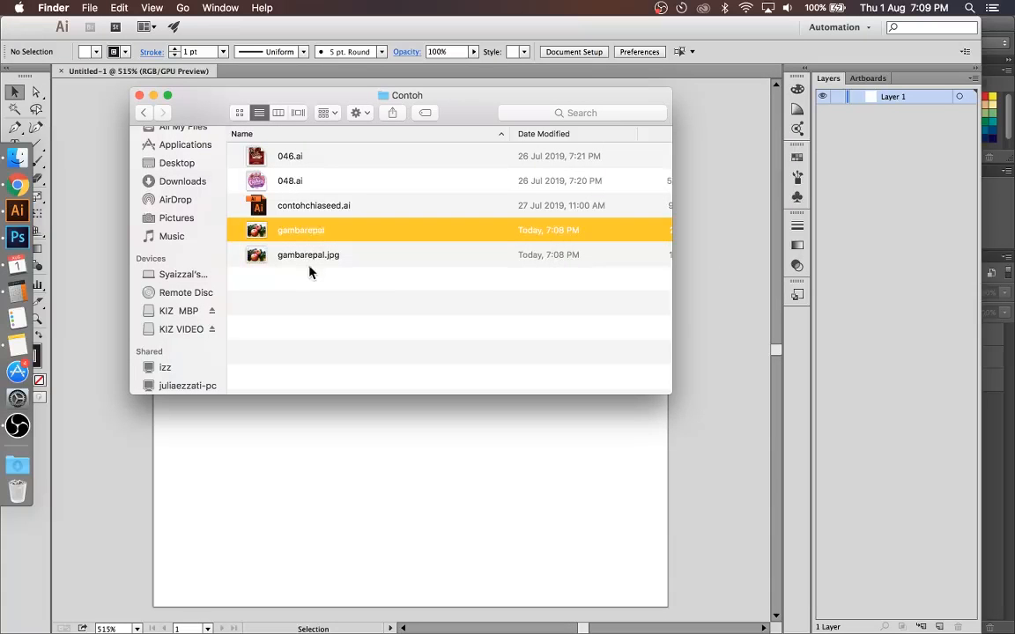
{"action": "left_click", "coordinate": [309, 264]}
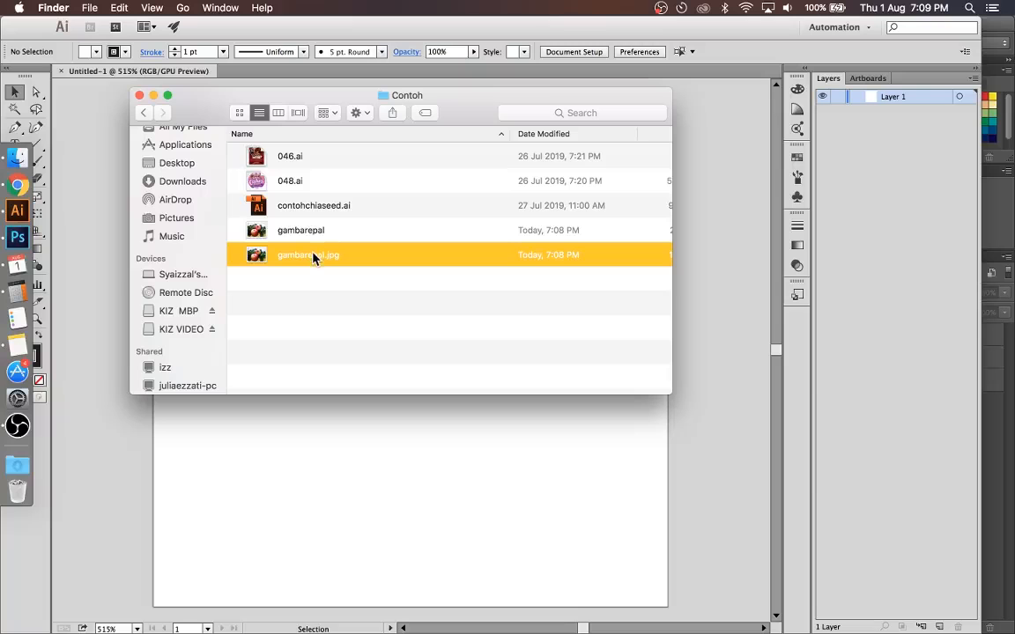
{"action": "left_click_drag", "start_coordinate": [313, 256], "coordinate": [395, 342]}
{"action": "left_click", "coordinate": [310, 469]}
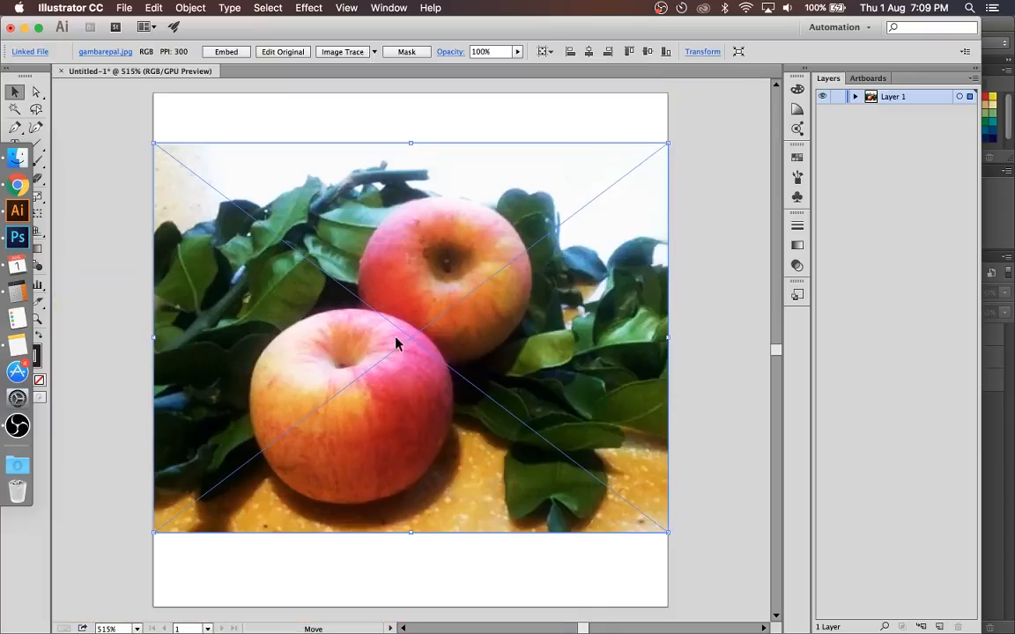
Step: Scale the apple photo down proportionally and position it in the lower-left corner of the artboard
{"action": "left_click_drag", "start_coordinate": [665, 145], "coordinate": [563, 187]}
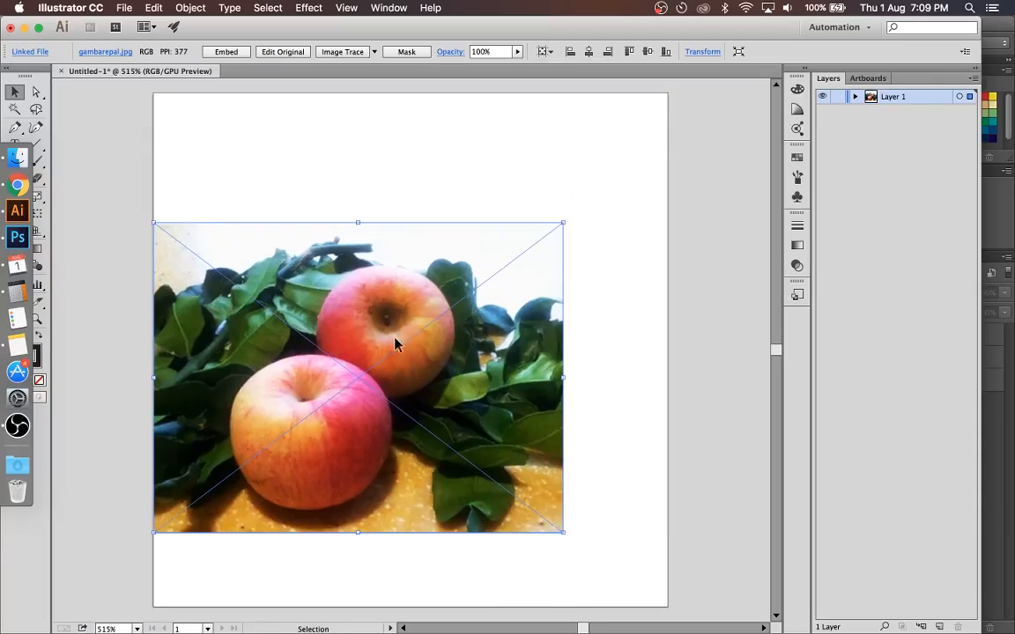
{"action": "left_click_drag", "start_coordinate": [395, 343], "coordinate": [437, 328]}
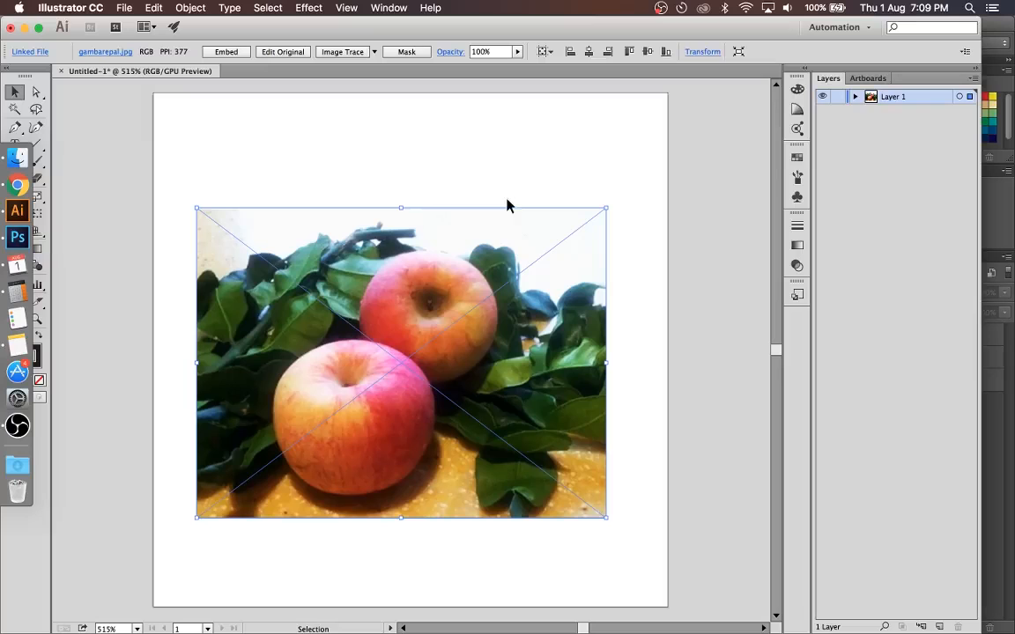
{"action": "left_click", "coordinate": [689, 267]}
{"action": "left_click", "coordinate": [499, 360]}
{"action": "left_click", "coordinate": [368, 134]}
{"action": "left_click", "coordinate": [380, 261]}
{"action": "left_click_drag", "start_coordinate": [400, 285], "coordinate": [360, 374]}
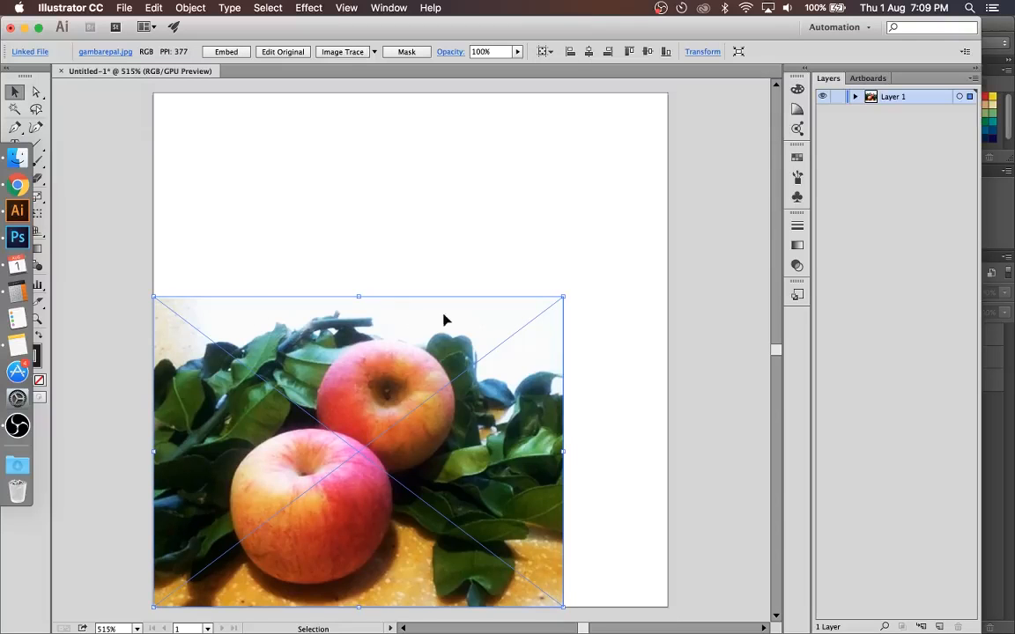
{"action": "left_click", "coordinate": [482, 270]}
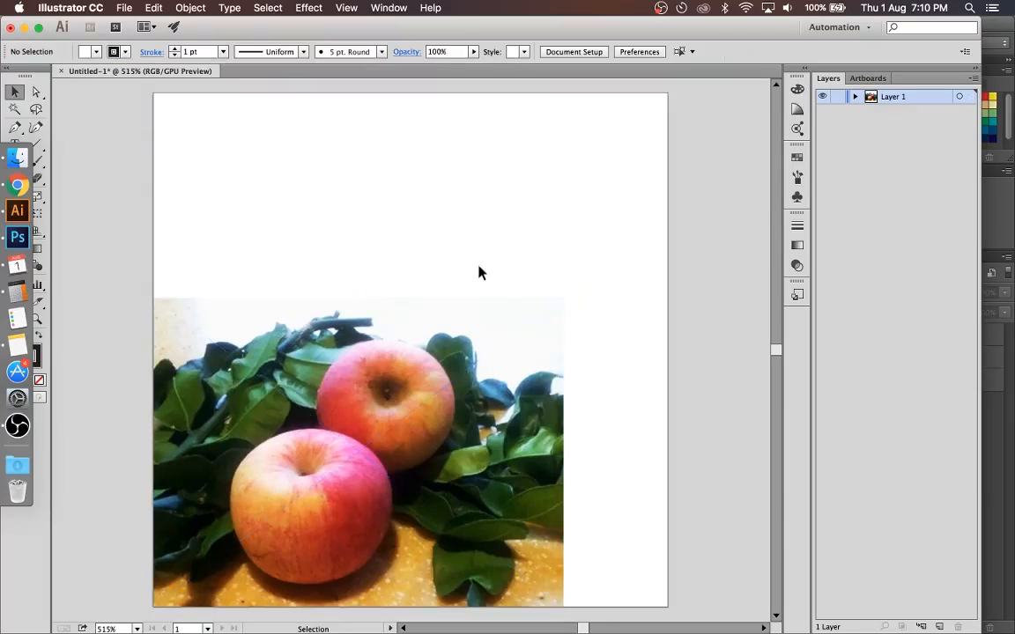
Step: Draw a rectangle covering the whole artboard, extending slightly past its edges
{"action": "double_click", "coordinate": [238, 40]}
{"action": "left_click", "coordinate": [48, 162]}
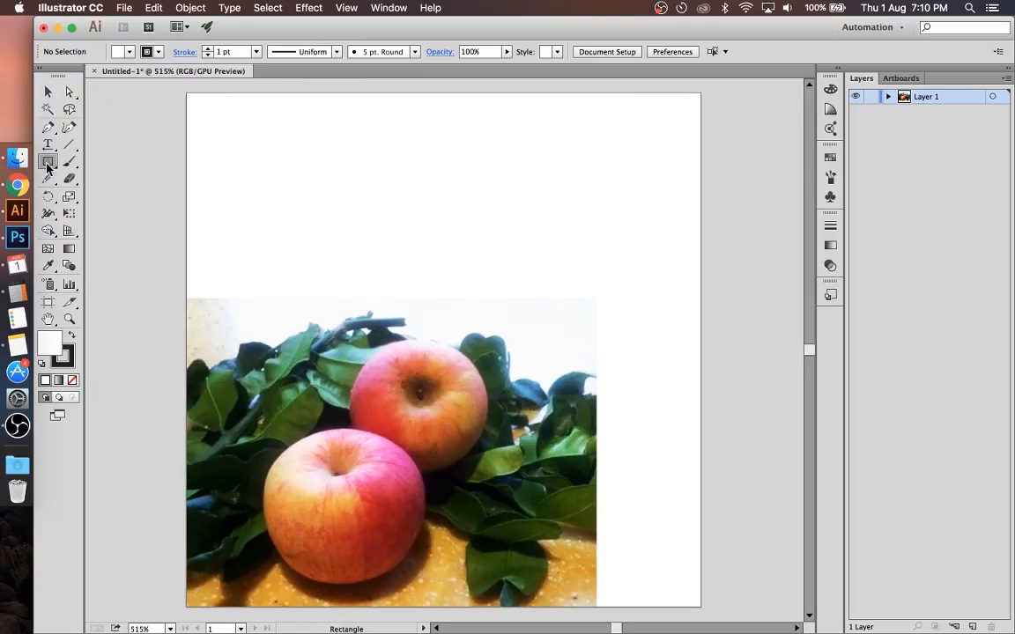
{"action": "mouse_move", "coordinate": [189, 90]}
{"action": "left_mouse_down"}
{"action": "mouse_move", "coordinate": [502, 451]}
{"action": "mouse_move", "coordinate": [650, 532]}
{"action": "mouse_move", "coordinate": [668, 572]}
{"action": "mouse_move", "coordinate": [705, 609]}
{"action": "left_mouse_up"}
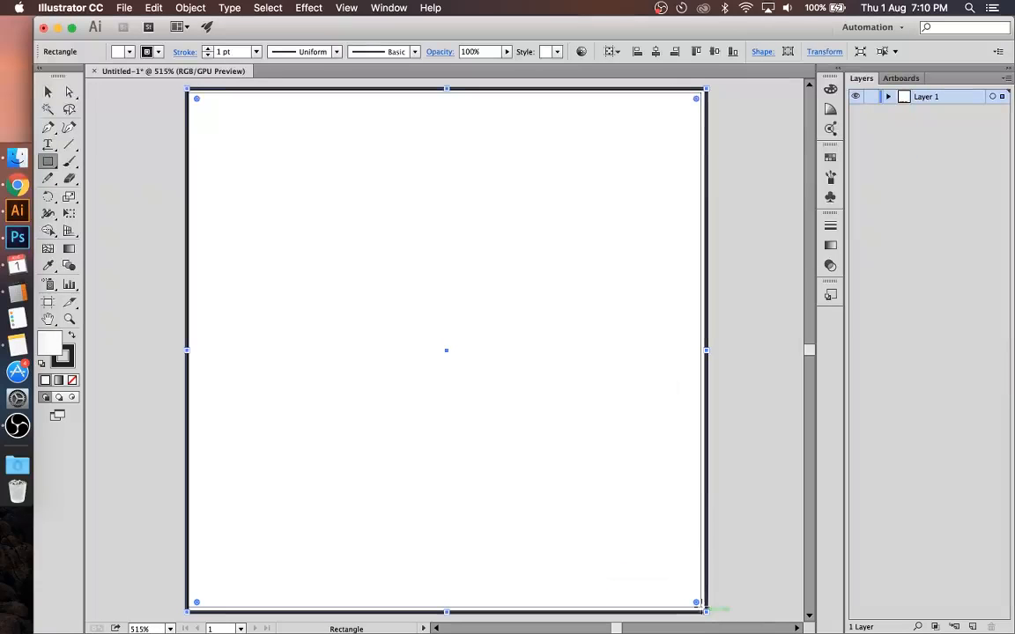
Step: Fill the artboard-sized rectangle with black and set its stroke to none
{"action": "left_click", "coordinate": [126, 51]}
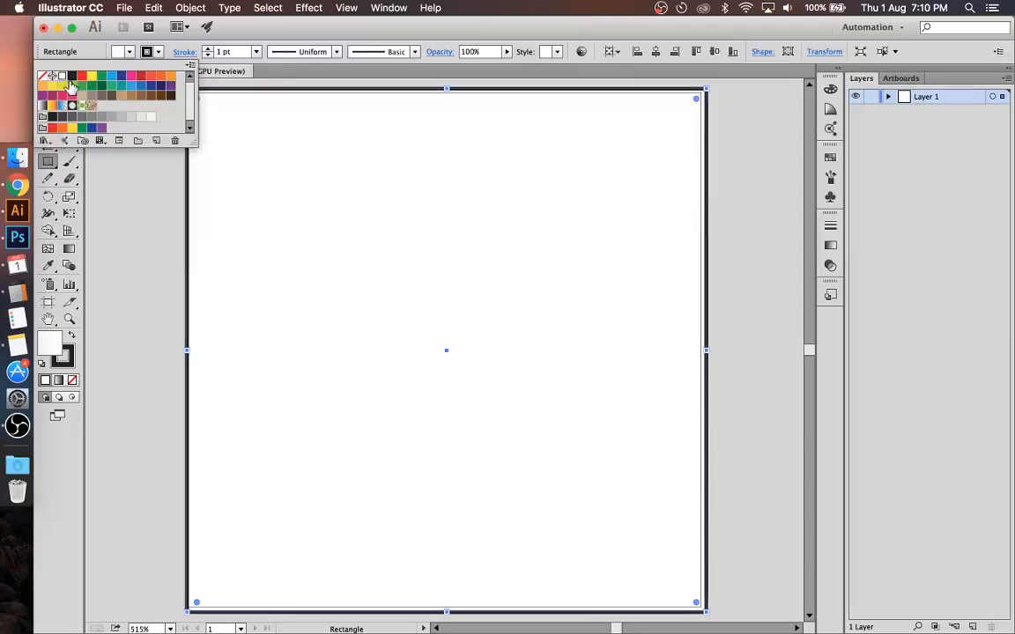
{"action": "left_click", "coordinate": [72, 77]}
{"action": "left_click", "coordinate": [157, 53]}
{"action": "left_click", "coordinate": [157, 53]}
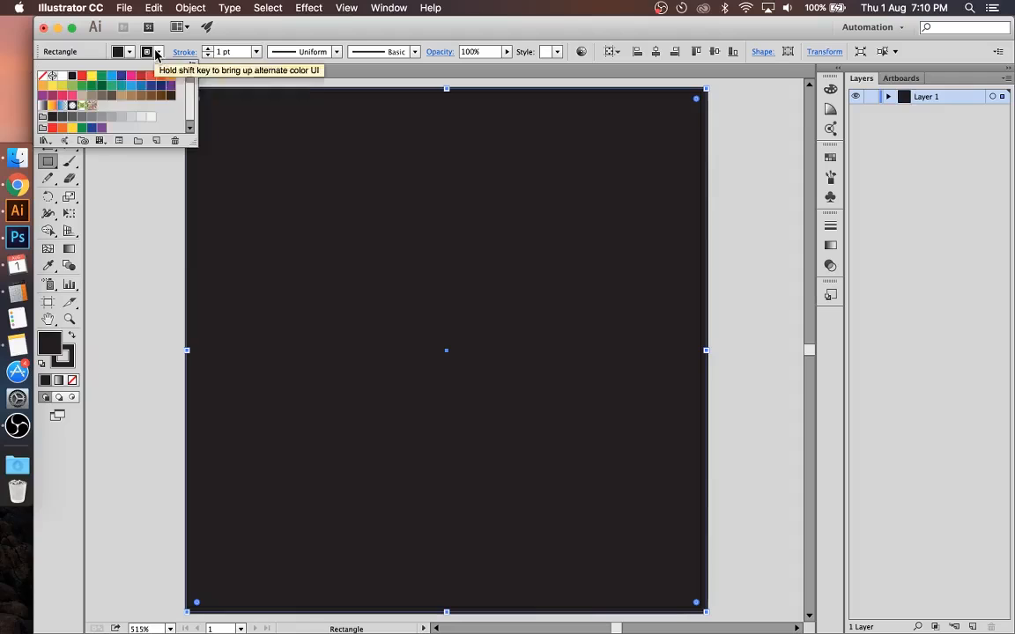
{"action": "left_click", "coordinate": [43, 77]}
{"action": "left_click", "coordinate": [216, 154]}
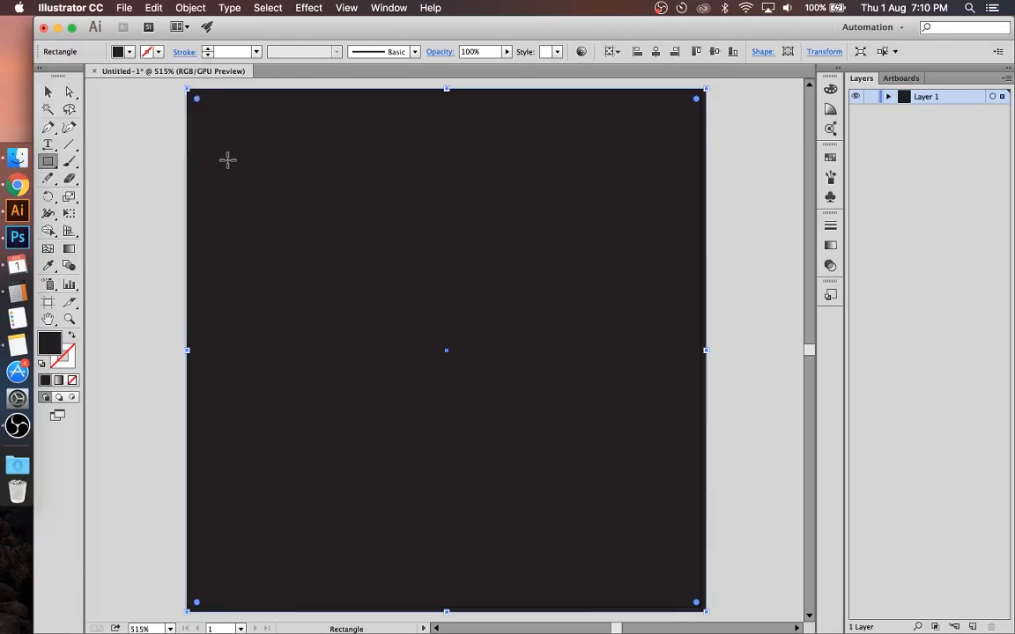
Step: Send the black rectangle behind the apple photo and clear the selection
{"action": "key", "text": "super+shift+bracketleft"}
{"action": "key", "text": "v"}
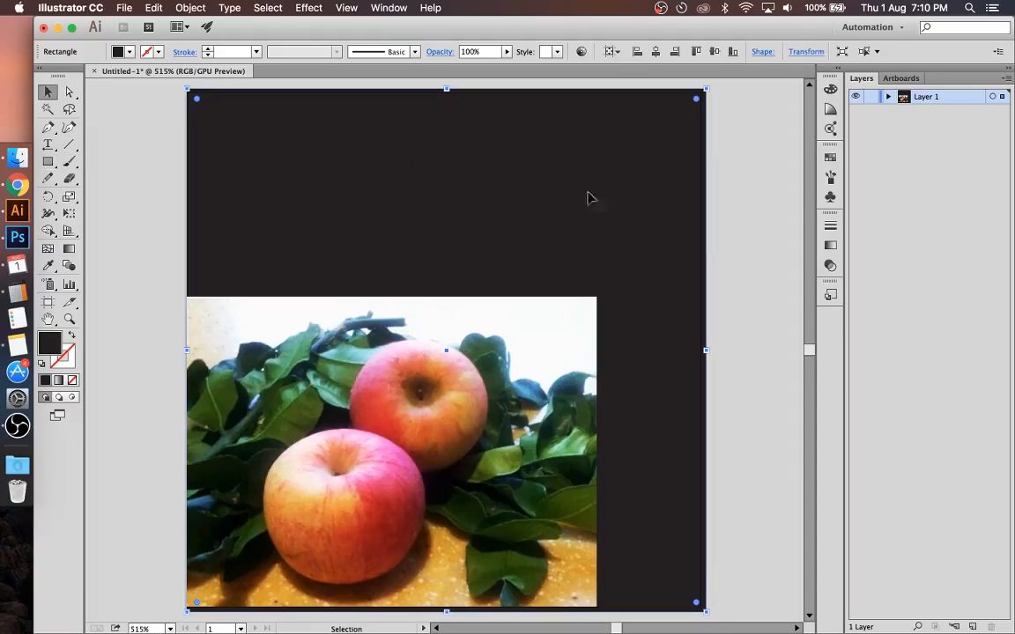
{"action": "left_click", "coordinate": [753, 210]}
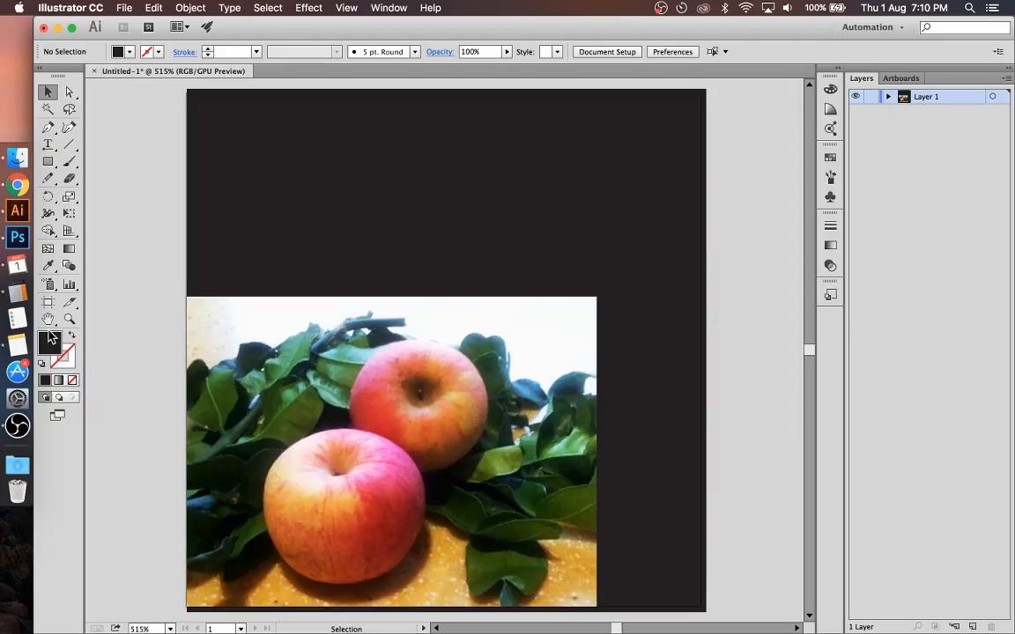
Step: Switch to Chrome to read slide 21 on professional cropping techniques, and return to the apple photo in Photoshop
{"action": "left_click", "coordinate": [18, 187]}
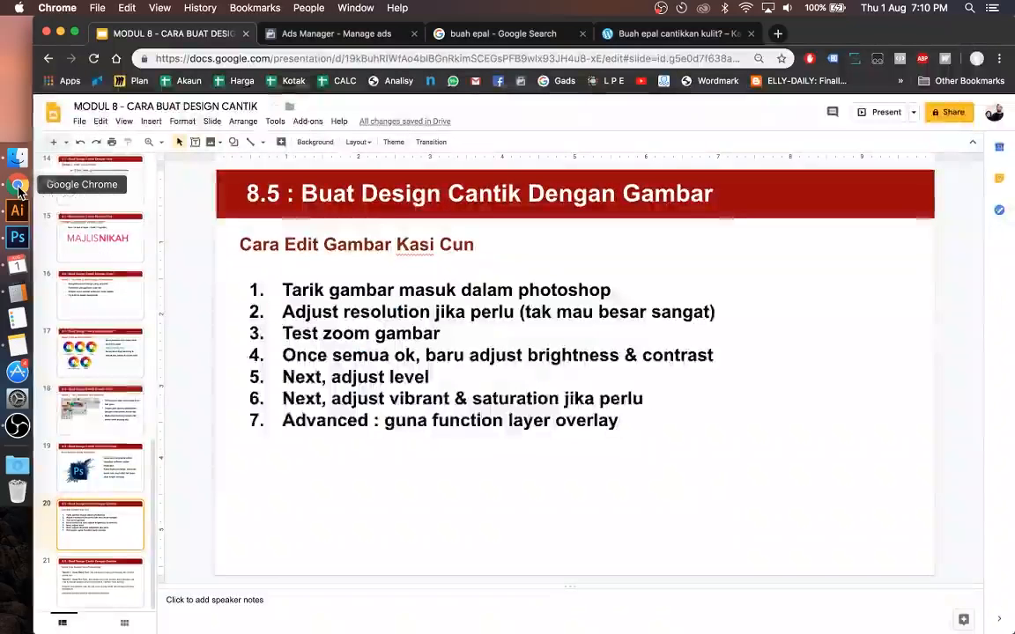
{"action": "left_click", "coordinate": [92, 583]}
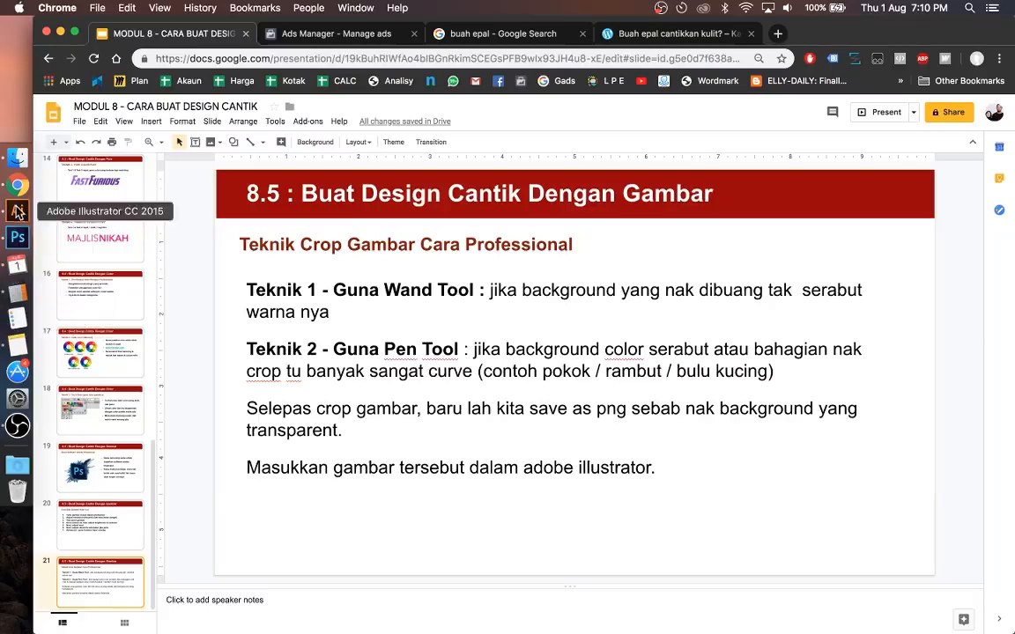
{"action": "left_click", "coordinate": [17, 240]}
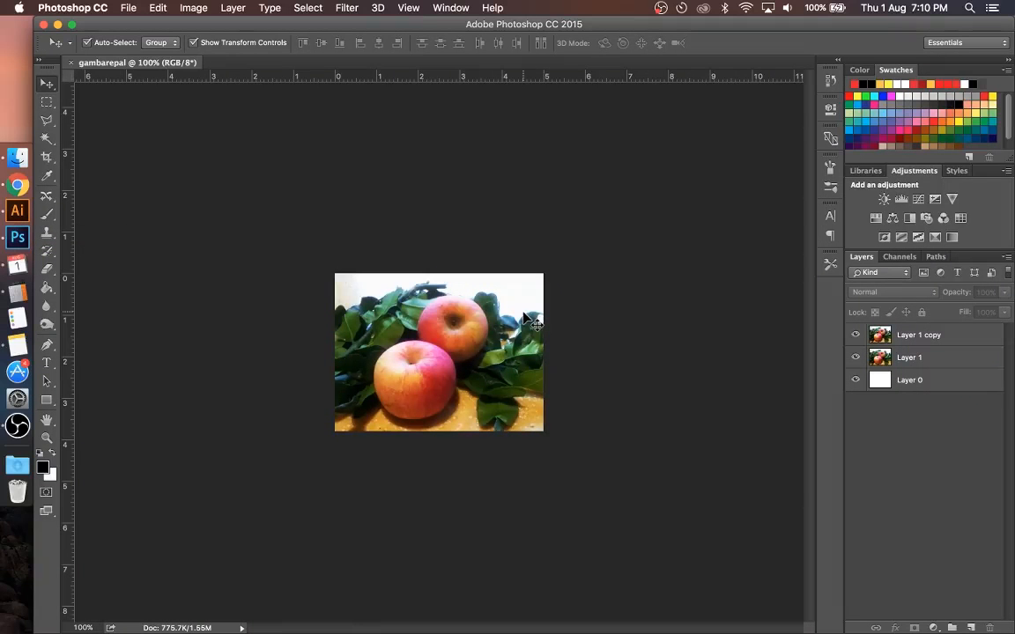
{"action": "key", "text": "super+plus"}
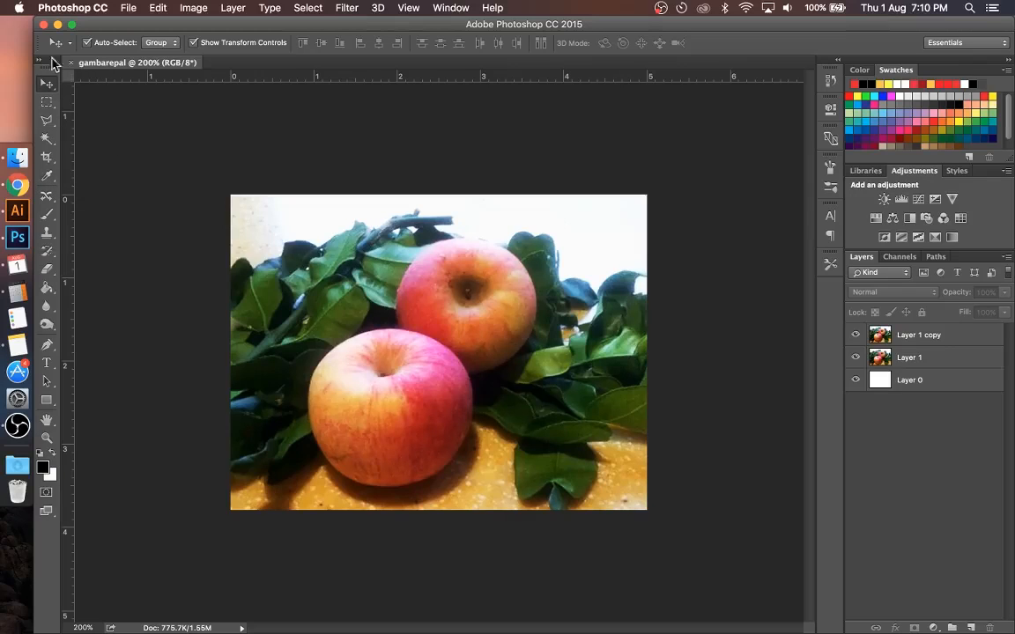
{"action": "left_click", "coordinate": [46, 143]}
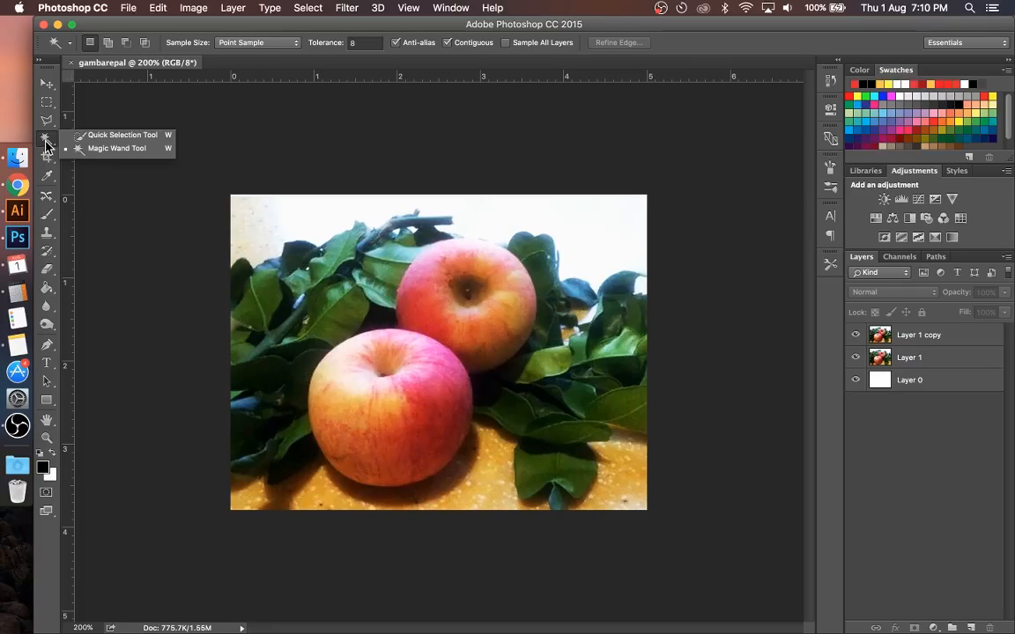
{"action": "left_click", "coordinate": [76, 149]}
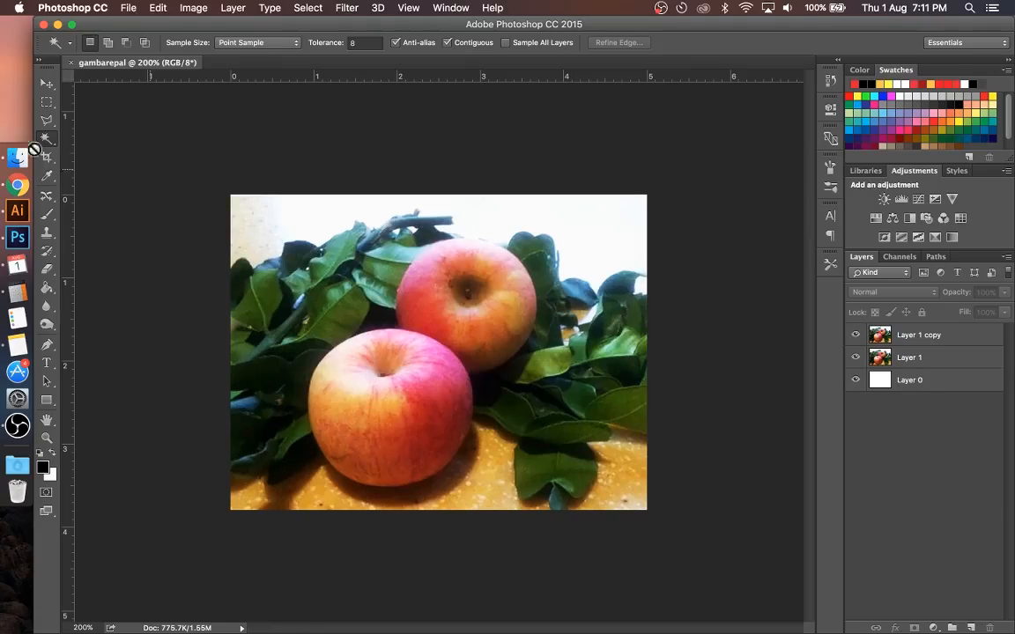
{"action": "left_click", "coordinate": [48, 83]}
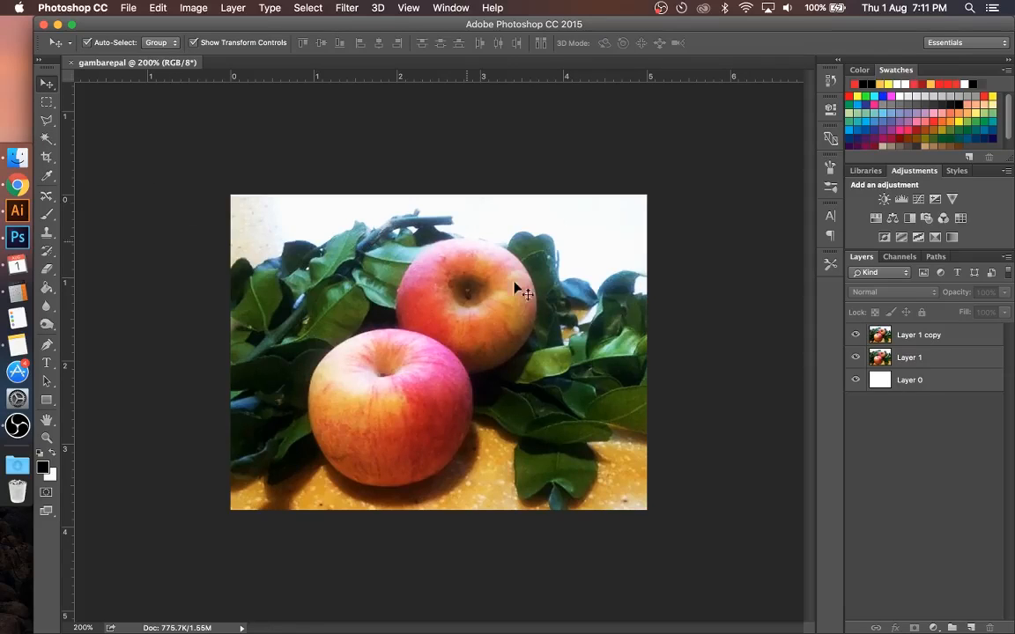
Step: Merge Layer 1 copy and Layer 1 into a single layer, leaving Layer 0 separate
{"action": "left_click", "coordinate": [927, 340]}
{"action": "left_click", "coordinate": [913, 360], "text": "shift"}
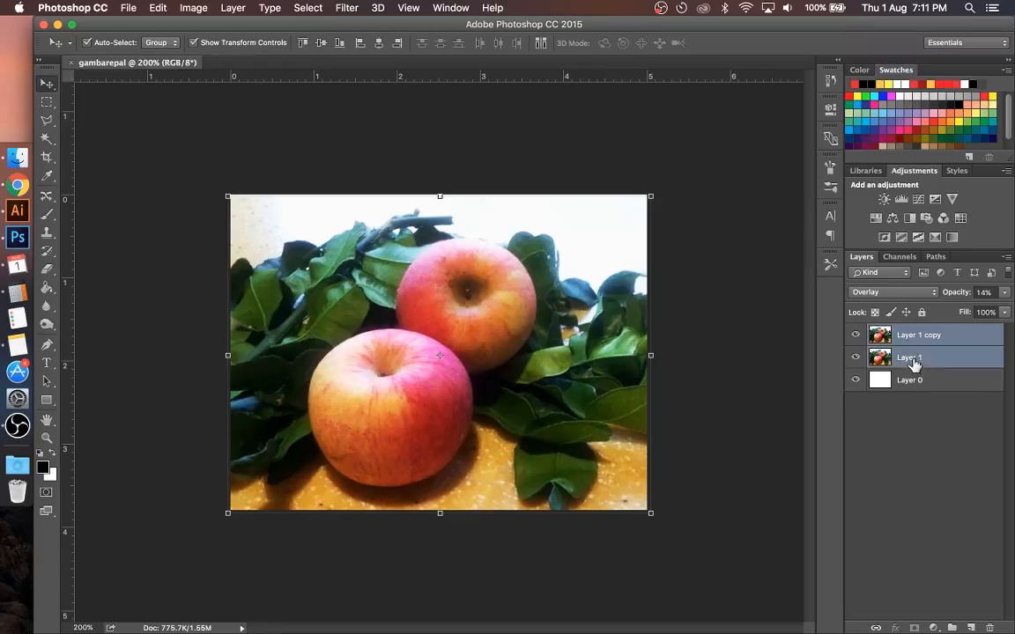
{"action": "left_click", "coordinate": [932, 359]}
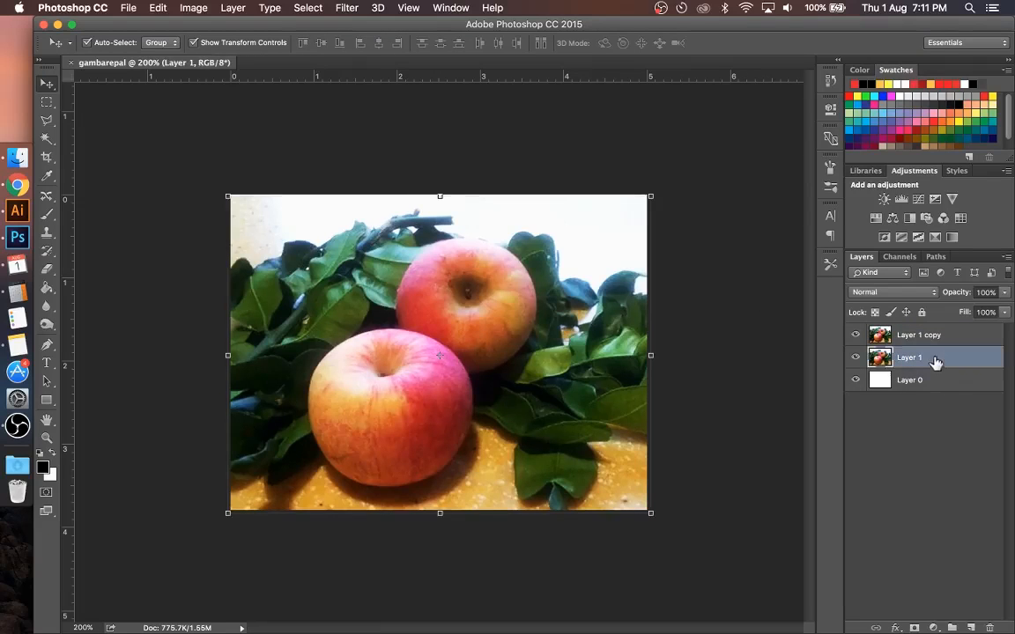
{"action": "left_click", "coordinate": [916, 341], "text": "shift"}
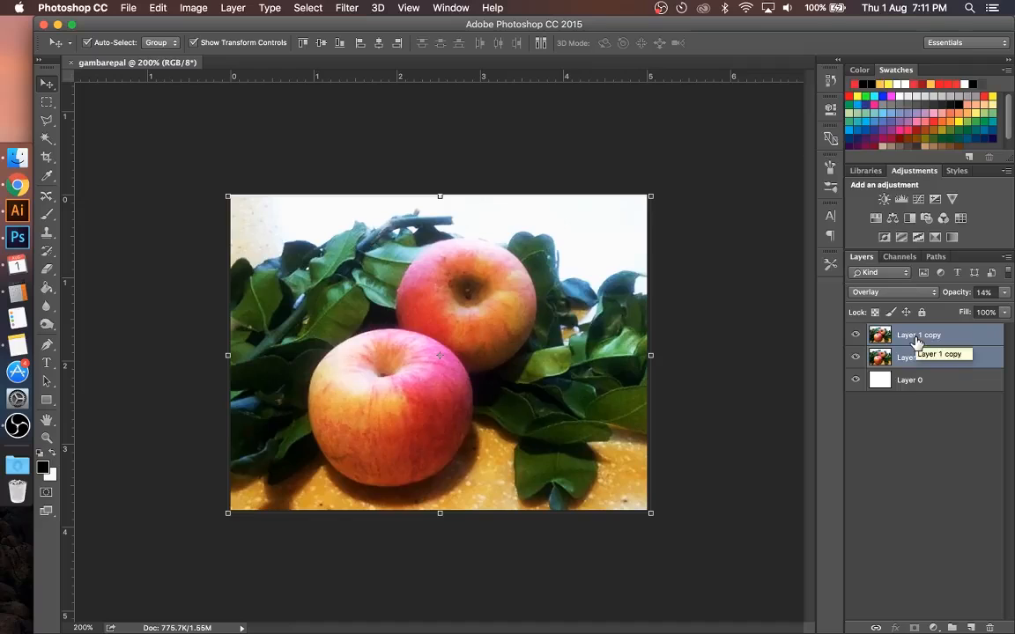
{"action": "right_click", "coordinate": [916, 343]}
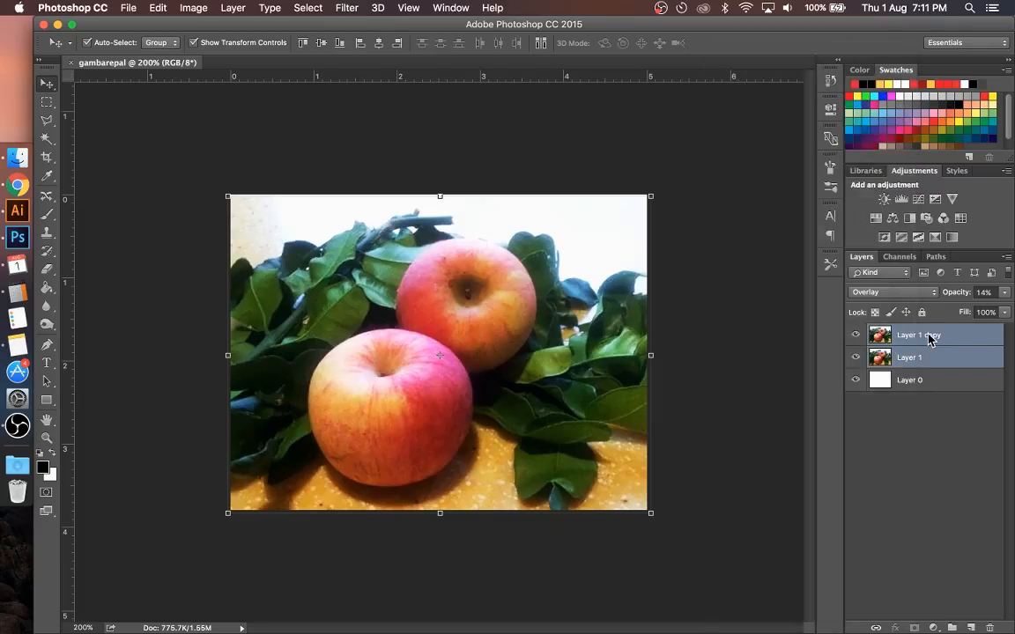
{"action": "right_click", "coordinate": [929, 340]}
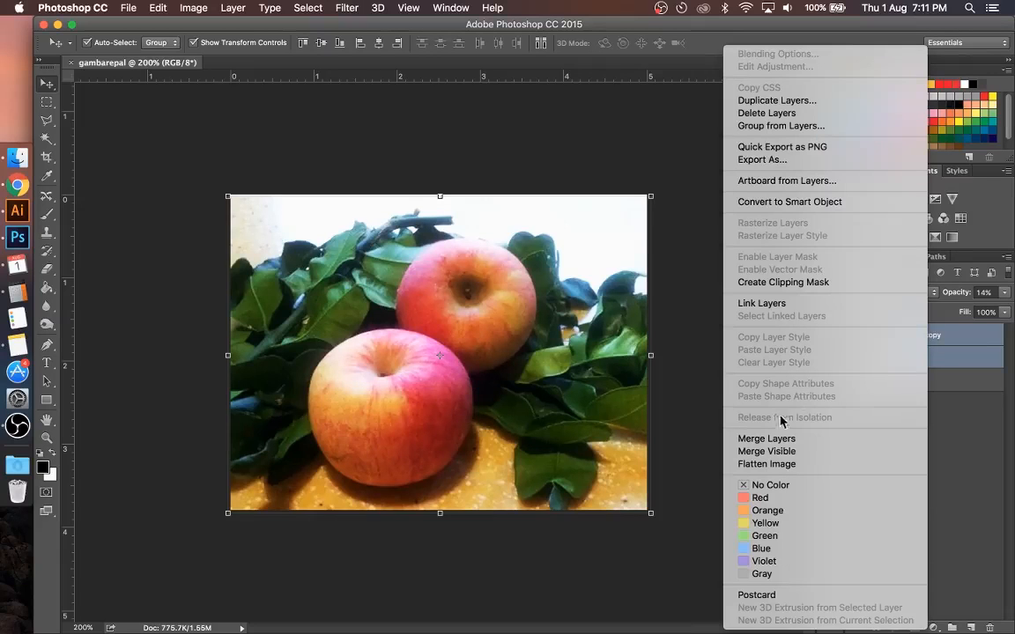
{"action": "left_click", "coordinate": [767, 438]}
{"action": "left_click", "coordinate": [750, 332]}
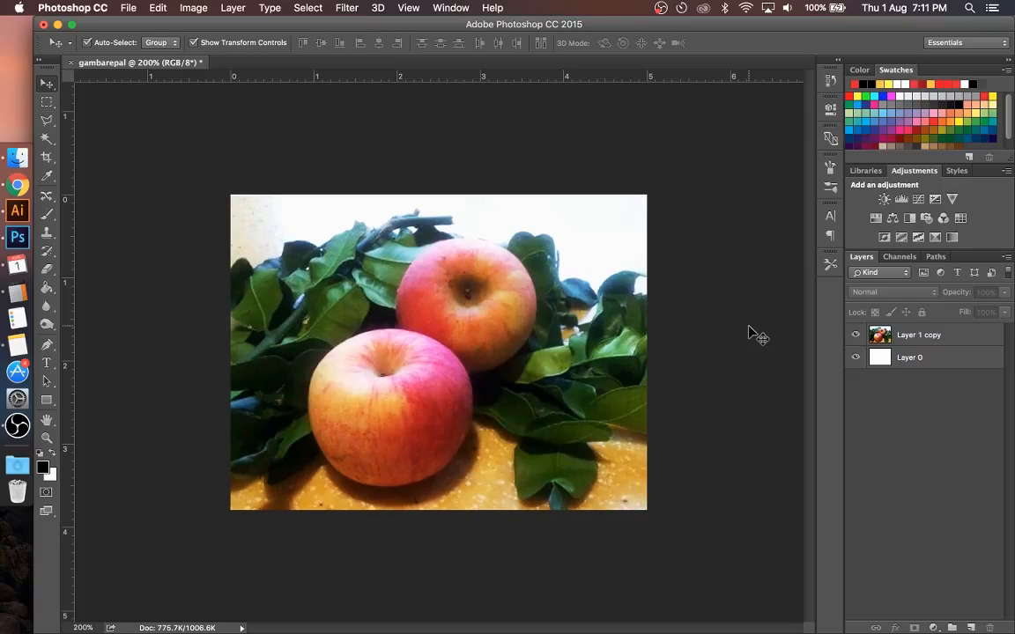
Step: Select the white background above the leaves on the merged apple layer with the Magic Wand at tolerance 8
{"action": "left_click", "coordinate": [482, 311]}
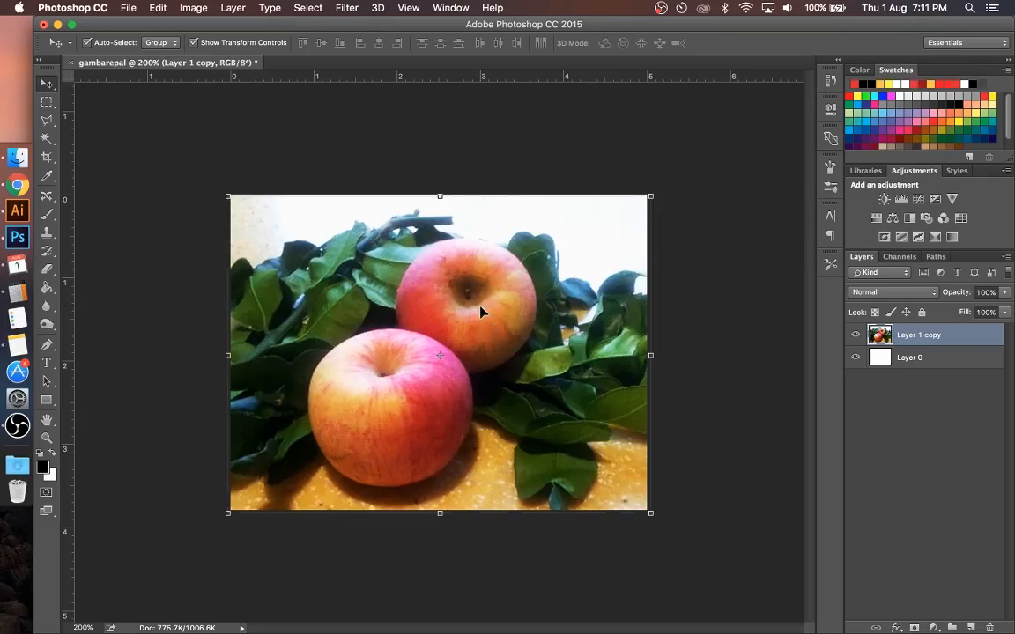
{"action": "left_click", "coordinate": [46, 137]}
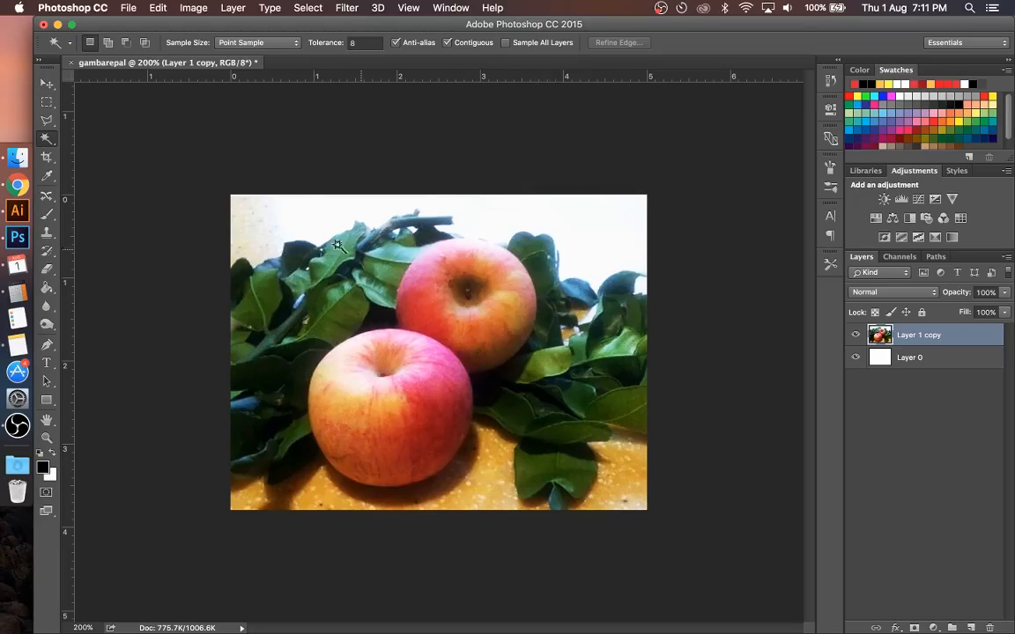
{"action": "left_click", "coordinate": [298, 227]}
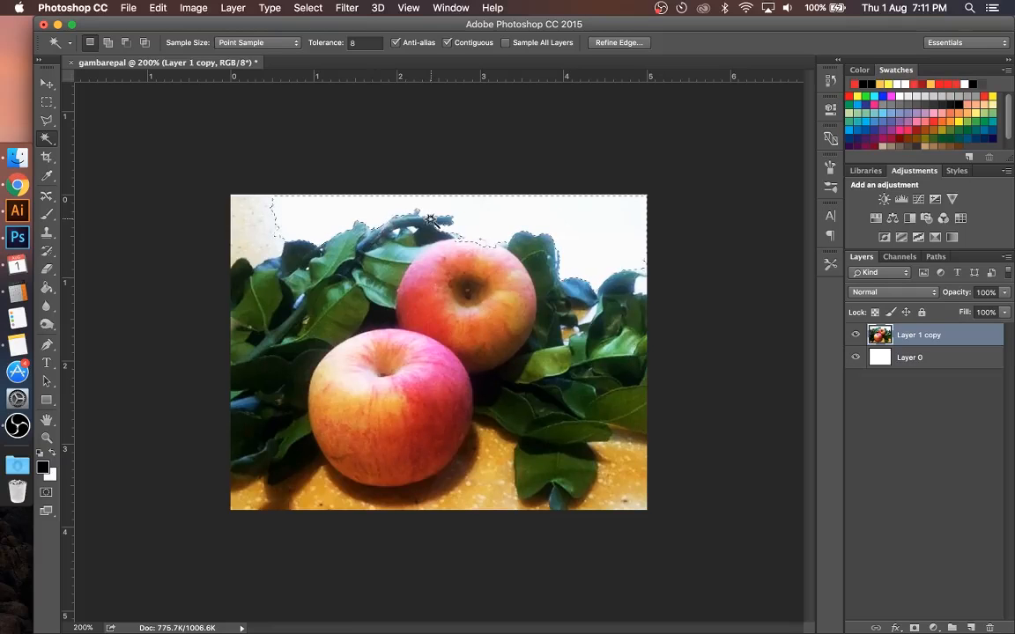
{"action": "key", "text": "super+equal"}
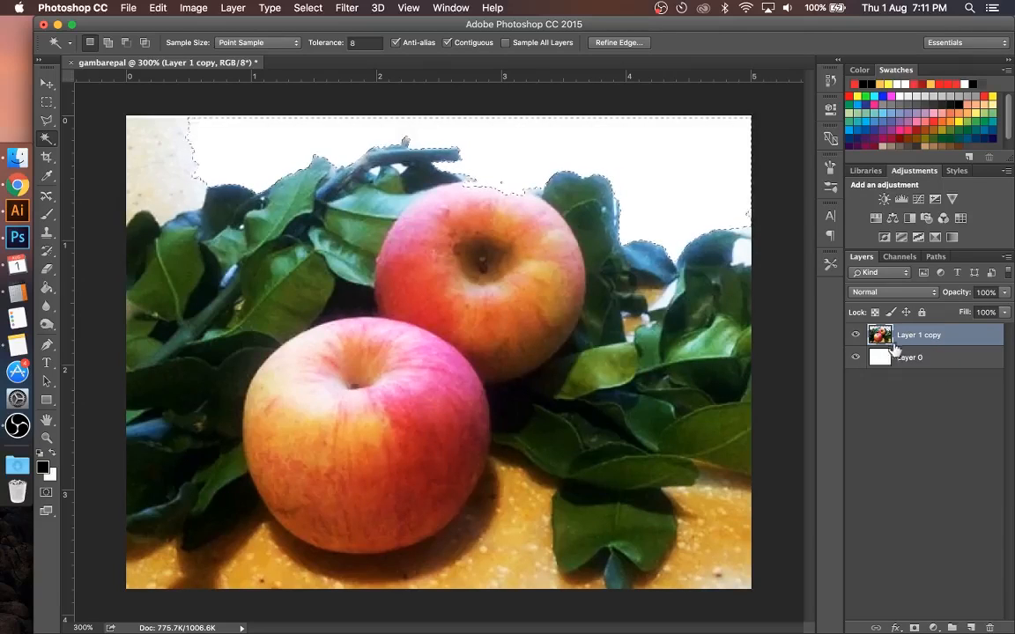
Step: Delete the white Layer 0 and remove the white background area from Layer 1 copy
{"action": "left_click", "coordinate": [912, 362]}
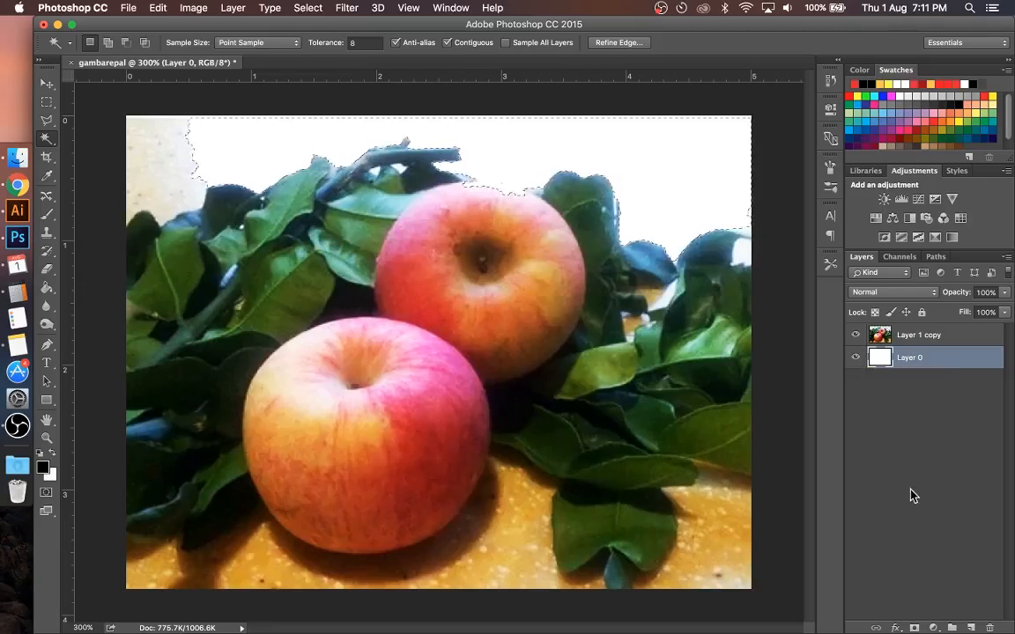
{"action": "left_click", "coordinate": [990, 627]}
{"action": "left_click", "coordinate": [628, 231]}
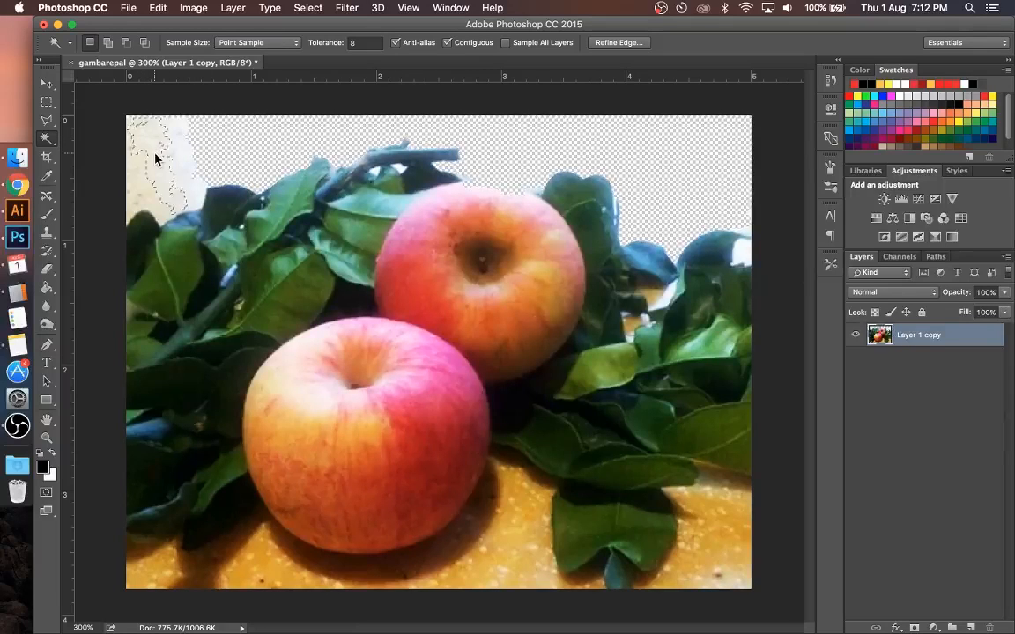
Step: Delete a beige wall patch in the photo's upper-left corner and try adding the neighbouring pale patches to a Magic Wand selection
{"action": "left_click", "coordinate": [161, 165]}
{"action": "left_click", "coordinate": [178, 130]}
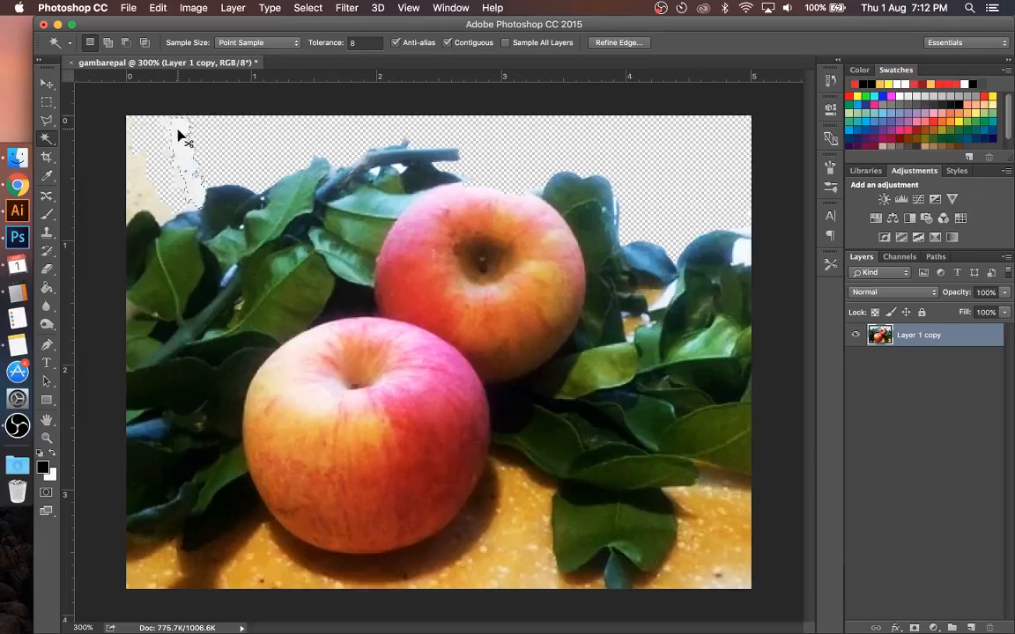
{"action": "key", "text": "super+equal"}
{"action": "key", "text": "super+equal"}
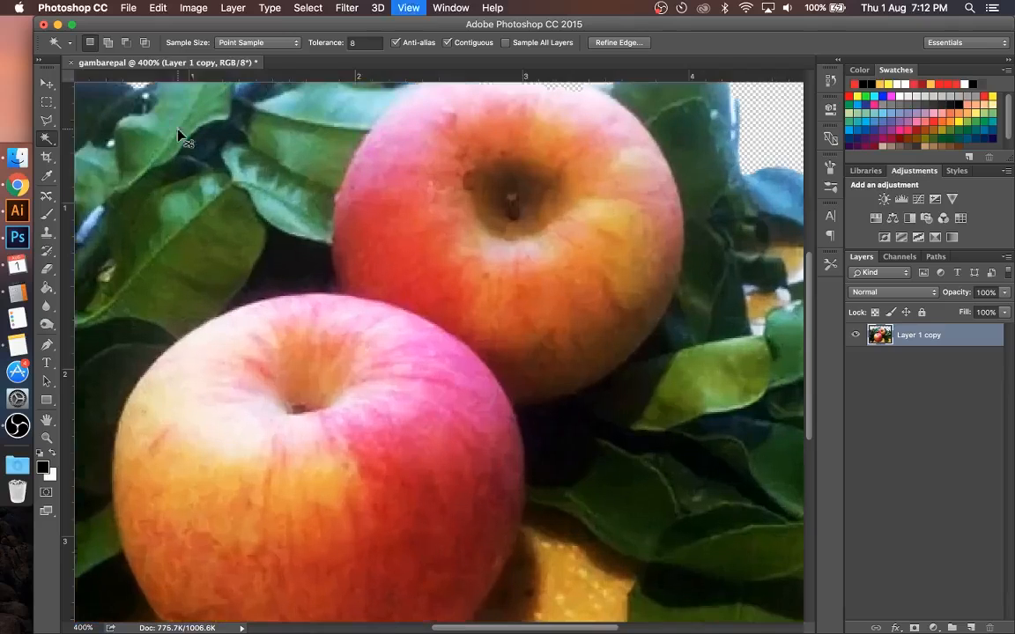
{"action": "scroll", "coordinate": [193, 181], "scroll_direction": "up", "scroll_amount": 5}
{"action": "scroll", "coordinate": [247, 349], "scroll_direction": "left", "scroll_amount": 8}
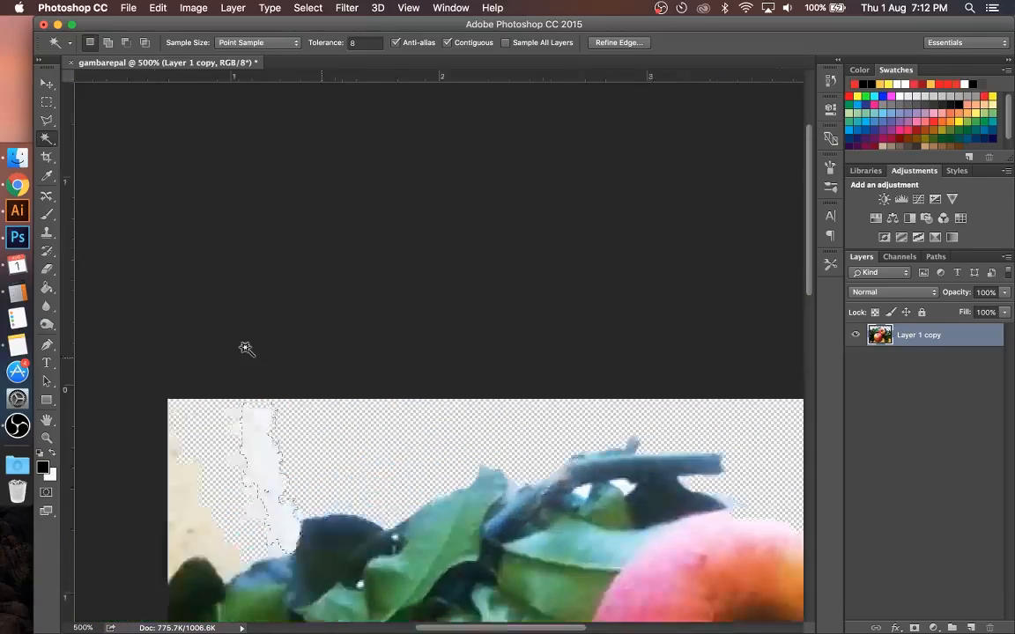
{"action": "scroll", "coordinate": [247, 349], "scroll_direction": "down", "scroll_amount": 3}
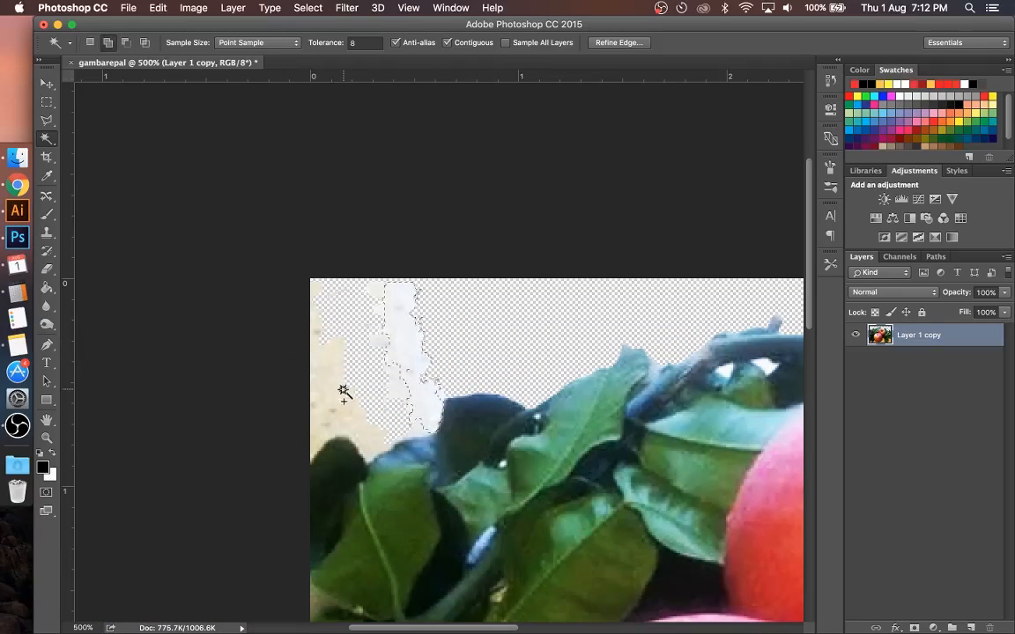
{"action": "left_click", "coordinate": [317, 354], "text": "shift"}
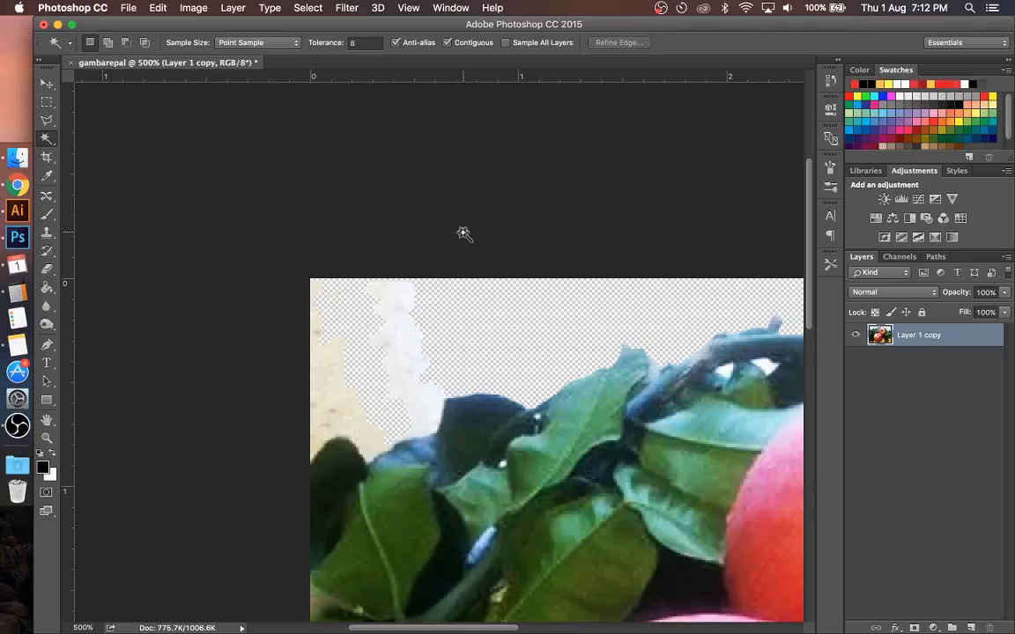
Step: Select the remaining pale and beige wall patches in the photo's upper-left corner together, delete them and deselect
{"action": "left_click", "coordinate": [409, 305]}
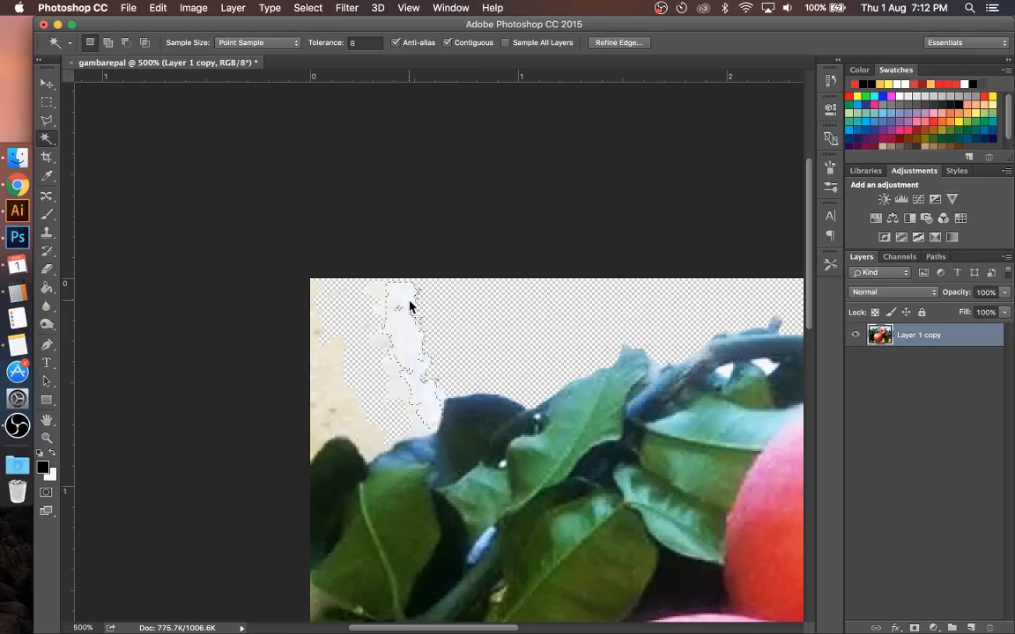
{"action": "left_click", "coordinate": [378, 295], "text": "shift"}
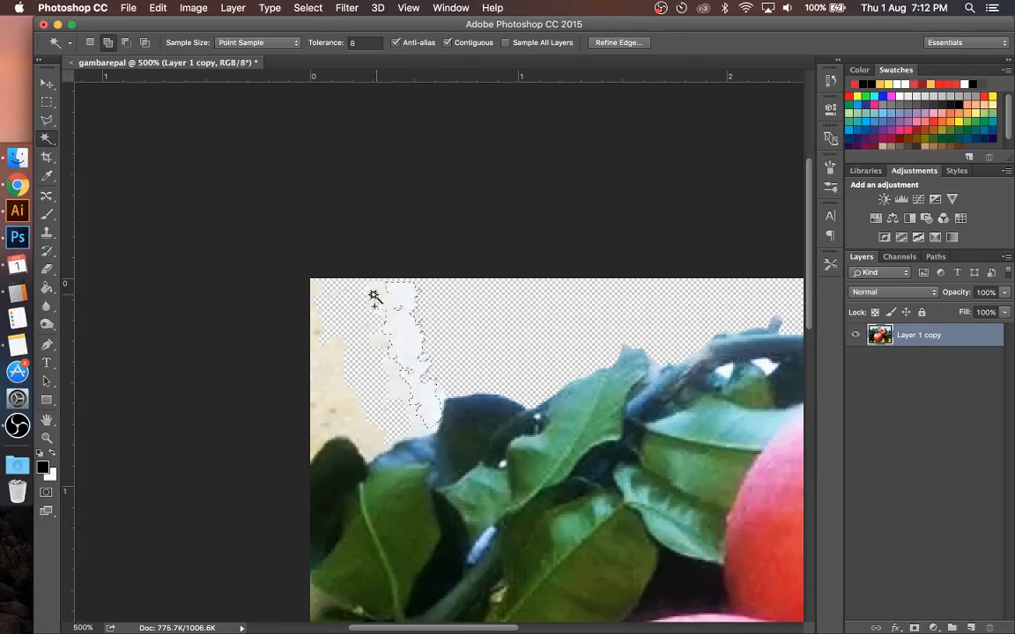
{"action": "left_click", "coordinate": [327, 398], "text": "shift"}
{"action": "left_click", "coordinate": [323, 418], "text": "shift"}
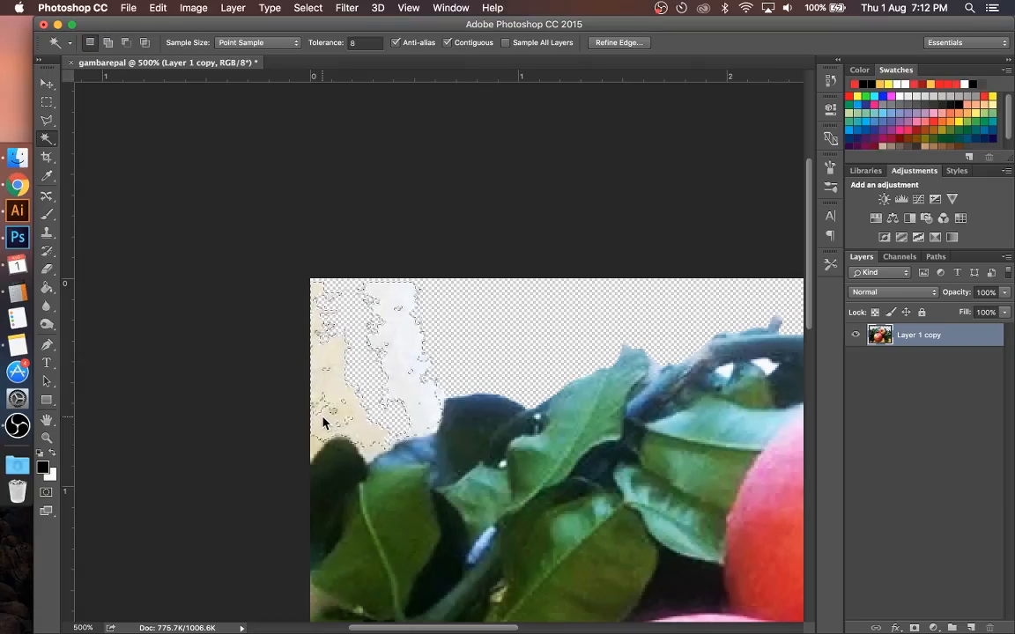
{"action": "left_click", "coordinate": [313, 446], "text": "shift"}
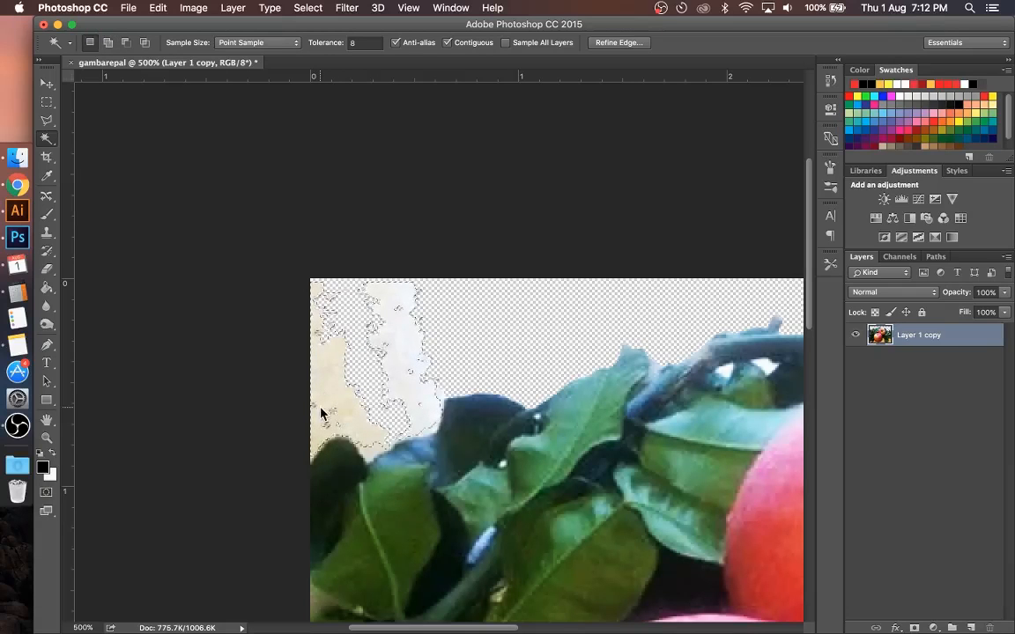
{"action": "key", "text": "Delete"}
{"action": "key", "text": "super+d"}
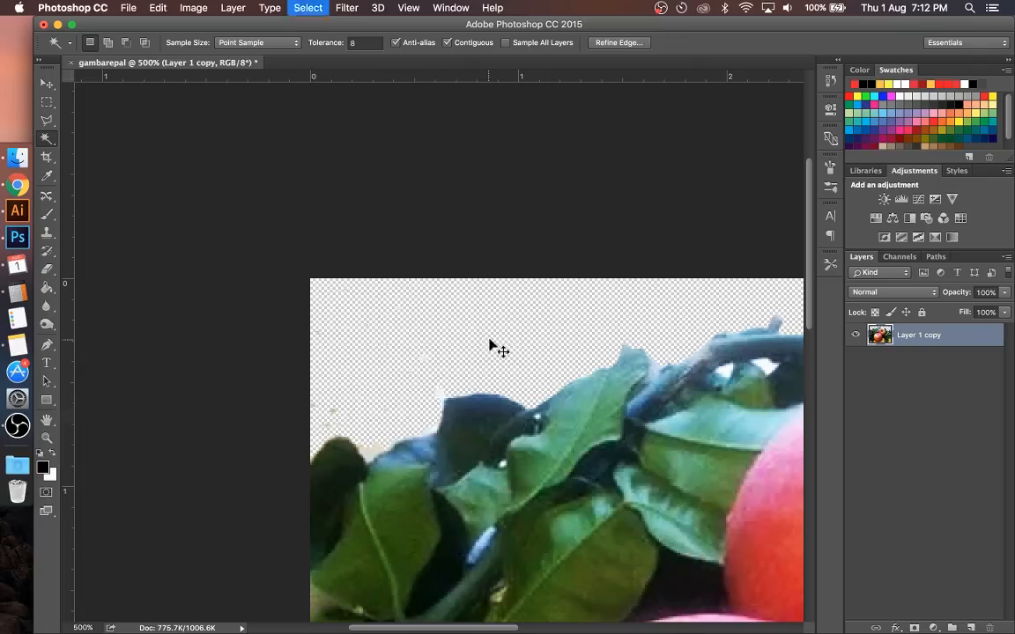
Step: Discard the Magic Wand selection of leftover specks and ready the Eraser with a 35 px brush
{"action": "left_click", "coordinate": [423, 359]}
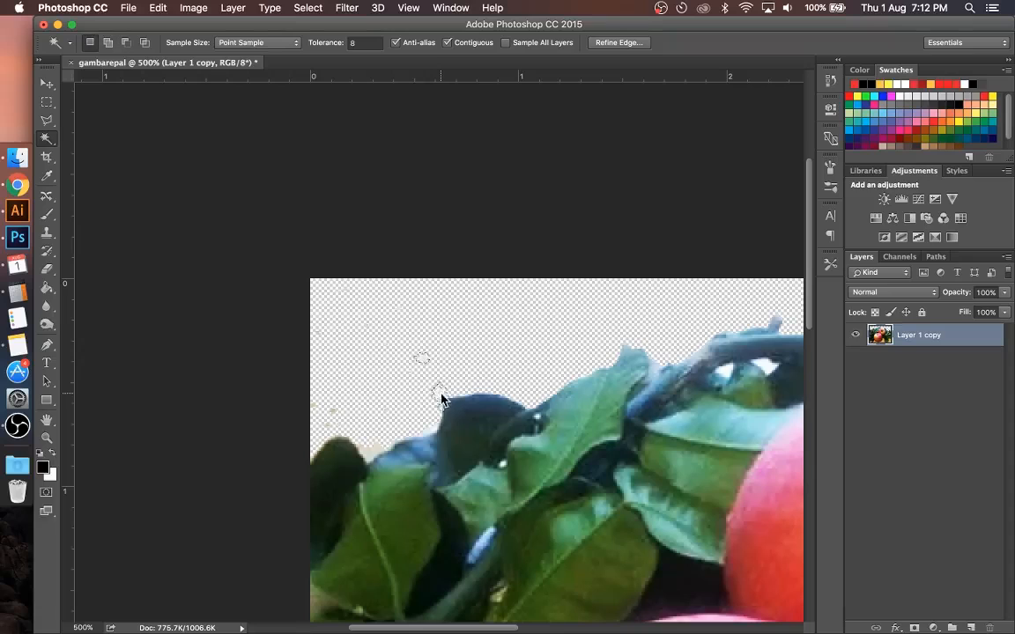
{"action": "left_click", "coordinate": [274, 175]}
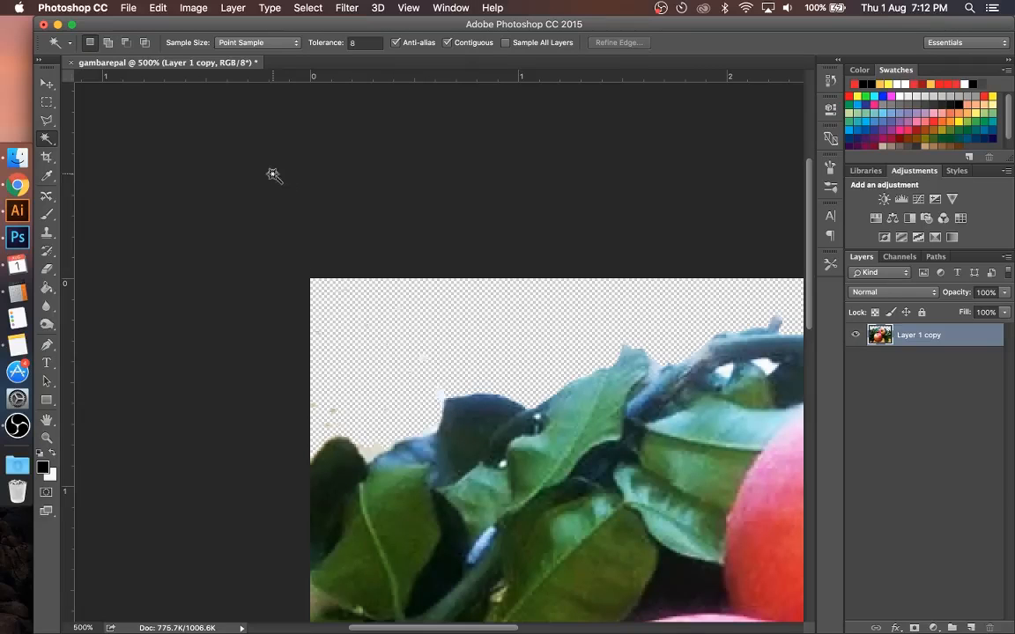
{"action": "left_click", "coordinate": [47, 269]}
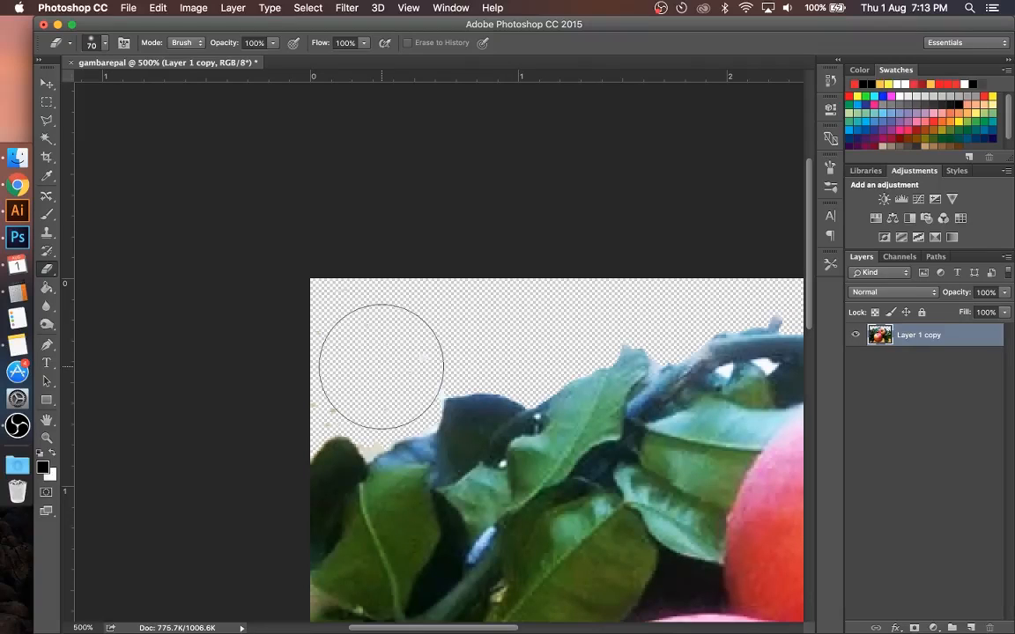
{"action": "key", "text": "bracketleft"}
{"action": "key", "text": "bracketleft"}
{"action": "key", "text": "bracketleft"}
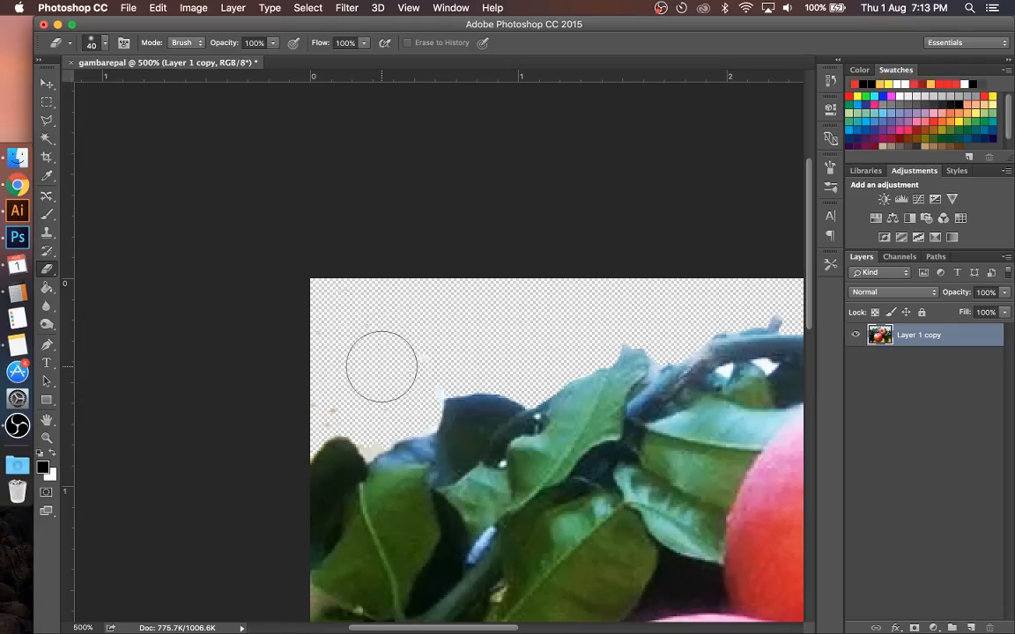
{"action": "key", "text": "bracketright"}
{"action": "key", "text": "bracketright"}
{"action": "key", "text": "bracketright"}
{"action": "key", "text": "bracketright"}
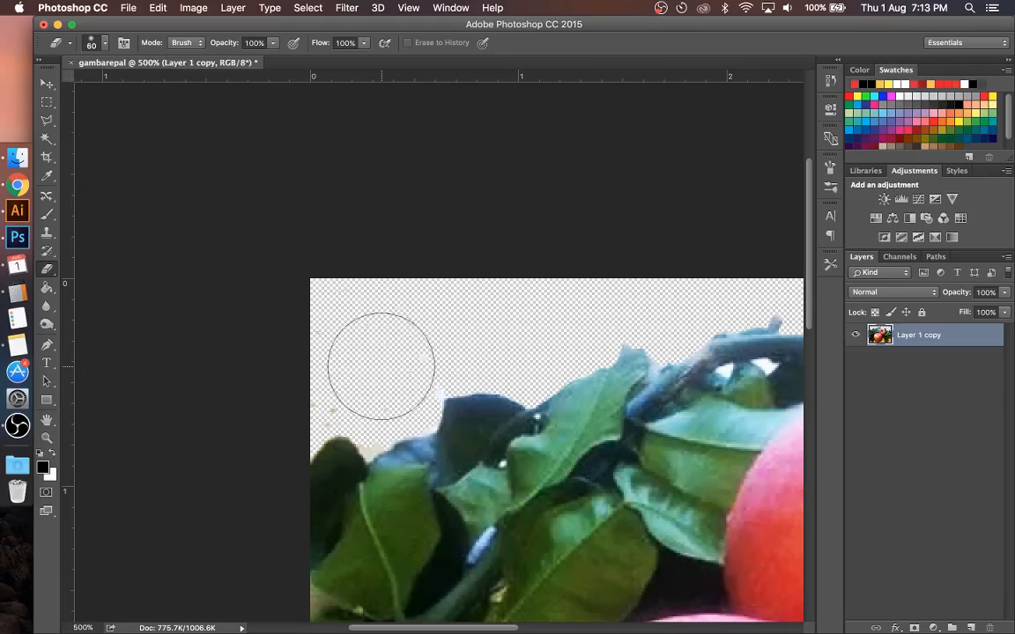
{"action": "key", "text": "bracketleft"}
{"action": "key", "text": "bracketleft"}
{"action": "key", "text": "bracketleft"}
{"action": "key", "text": "bracketleft"}
{"action": "key", "text": "bracketleft"}
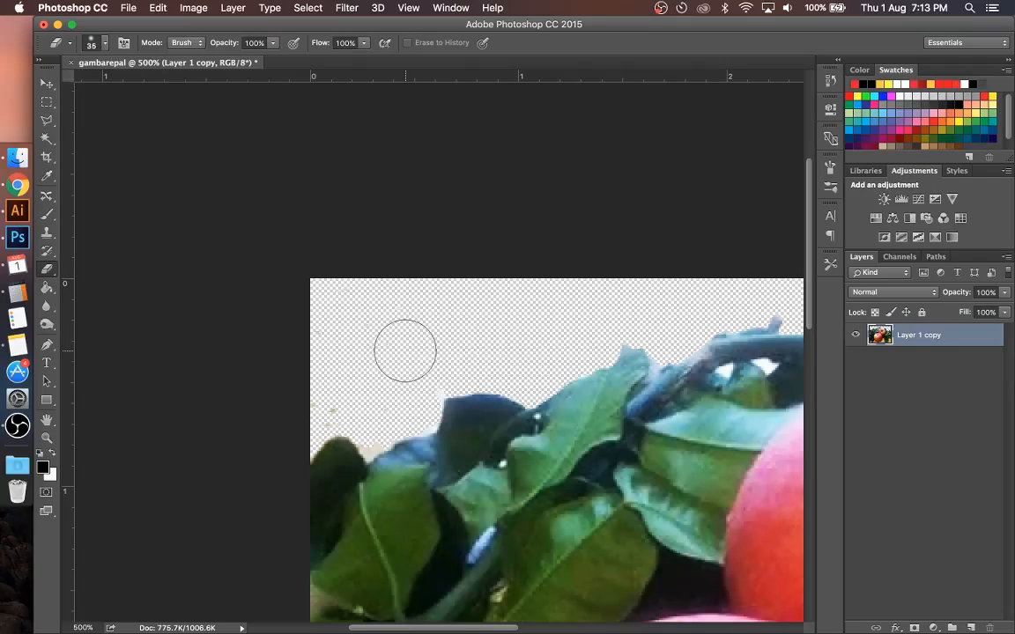
Step: Set the Eraser brush hardness to 100%
{"action": "right_click", "coordinate": [405, 352]}
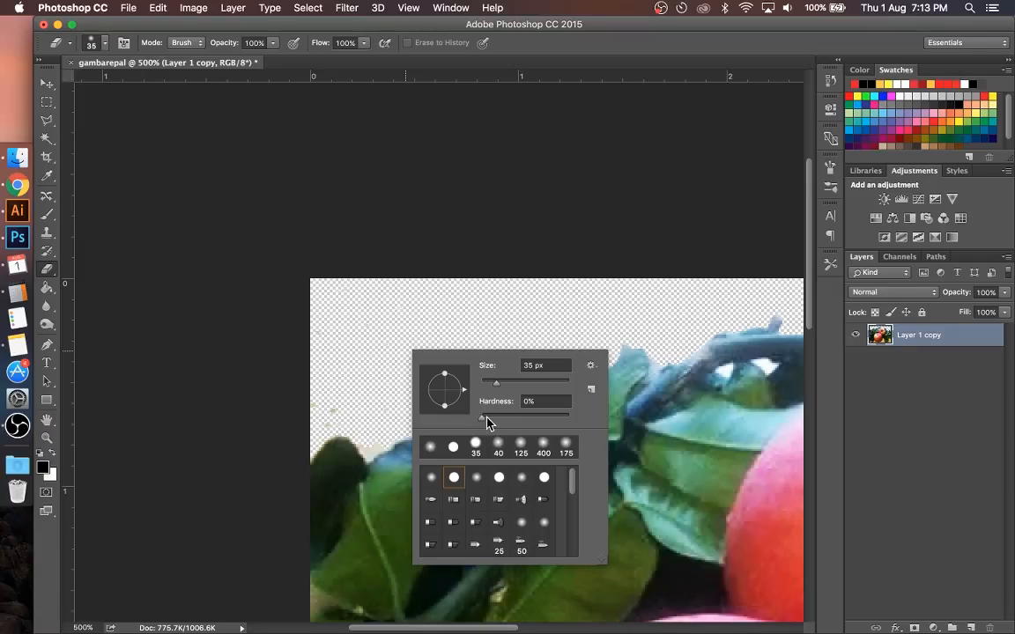
{"action": "left_click_drag", "start_coordinate": [487, 423], "coordinate": [592, 431]}
{"action": "left_click_drag", "start_coordinate": [570, 422], "coordinate": [597, 432]}
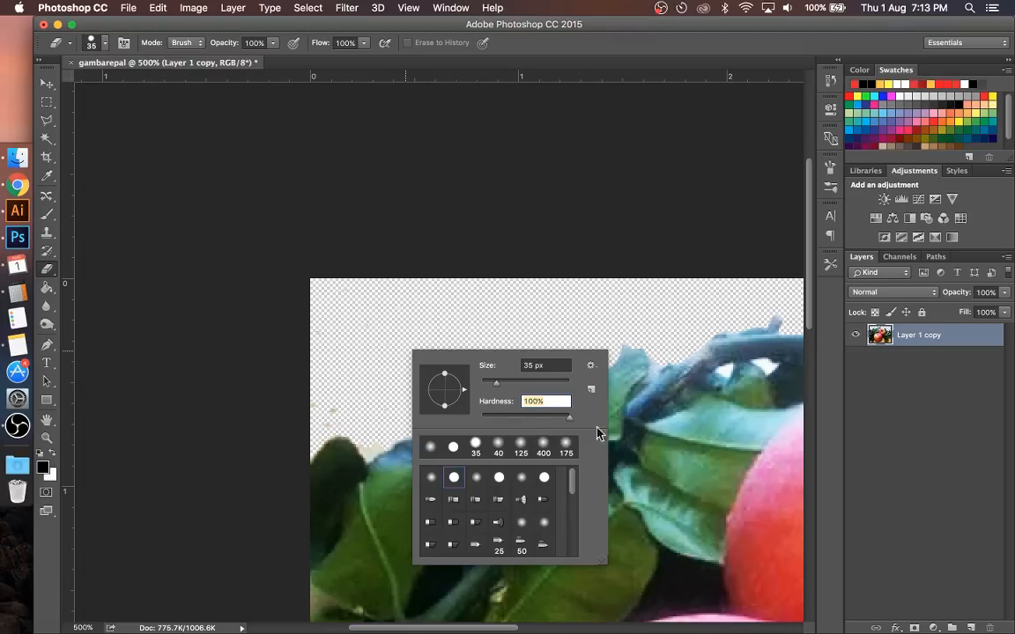
{"action": "left_click", "coordinate": [470, 42]}
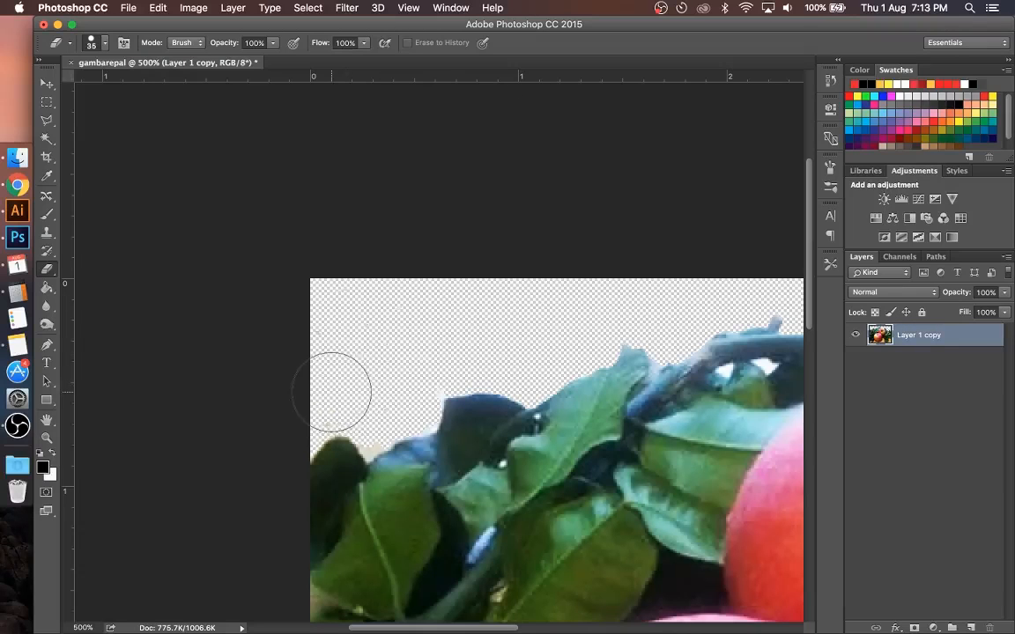
Step: Erase the leftover specks in the photo's upper-left background, reducing the brush size to 15 px
{"action": "key", "text": "bracketleft"}
{"action": "key", "text": "bracketleft"}
{"action": "key", "text": "bracketleft"}
{"action": "key", "text": "bracketleft"}
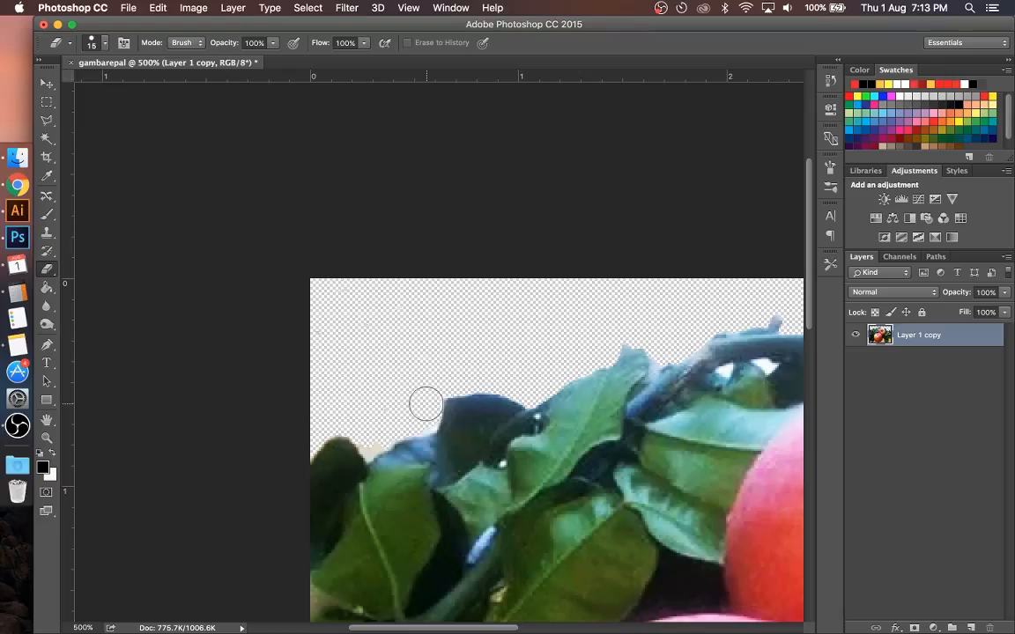
Step: Remove the beige patch above the far-left leaves using a Magic Wand selection, then deselect
{"action": "key", "text": "w"}
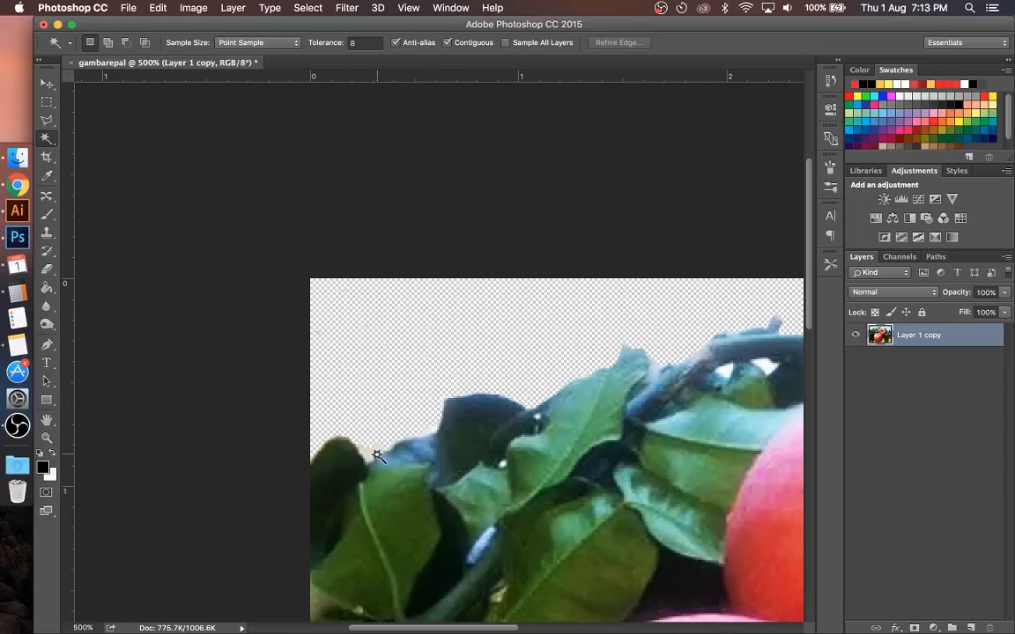
{"action": "left_click", "coordinate": [340, 407]}
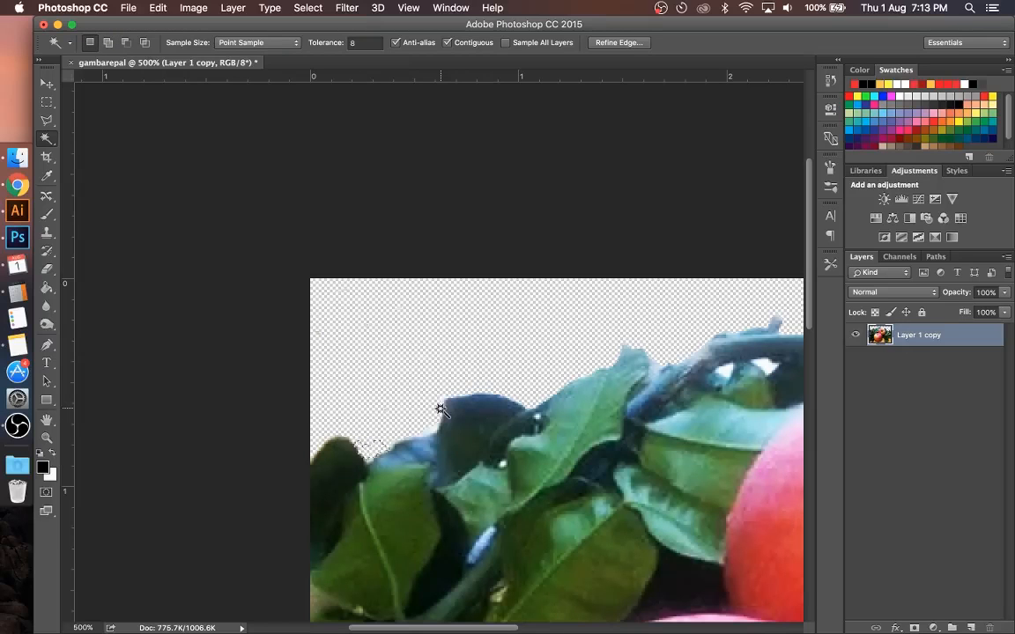
{"action": "key", "text": "super+d"}
Step: Remove the pale background remnants on both sides of the upper apple with the Magic Wand, then deselect
{"action": "scroll", "coordinate": [470, 399], "scroll_direction": "right", "scroll_amount": 5}
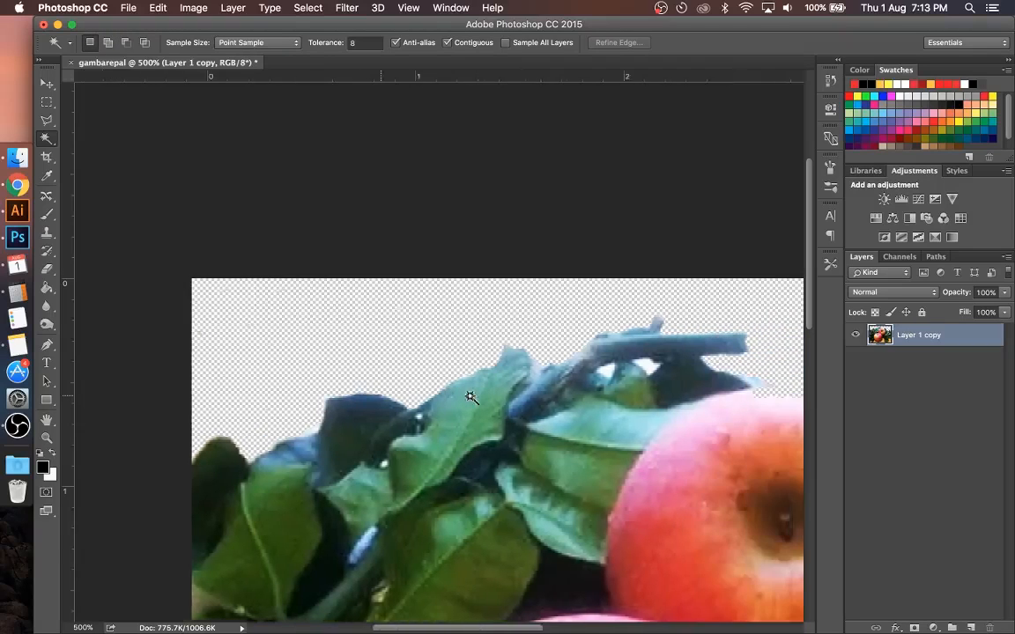
{"action": "scroll", "coordinate": [466, 397], "scroll_direction": "right", "scroll_amount": 5}
{"action": "scroll", "coordinate": [623, 340], "scroll_direction": "right", "scroll_amount": 2}
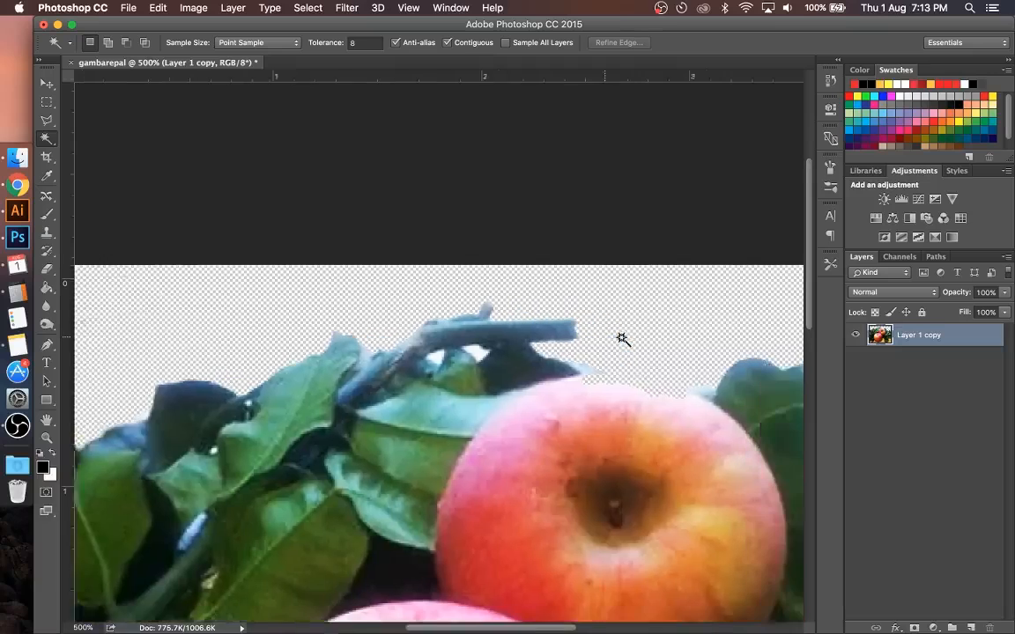
{"action": "scroll", "coordinate": [623, 339], "scroll_direction": "right", "scroll_amount": 5}
{"action": "scroll", "coordinate": [623, 340], "scroll_direction": "down", "scroll_amount": 1}
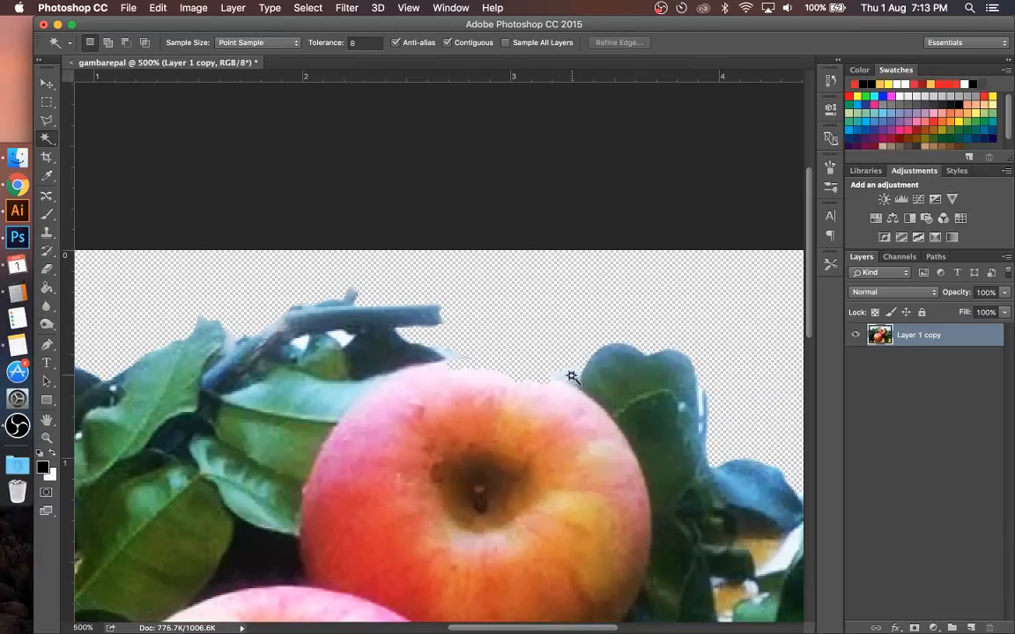
{"action": "left_click", "coordinate": [571, 378]}
{"action": "left_click", "coordinate": [560, 377], "text": "shift"}
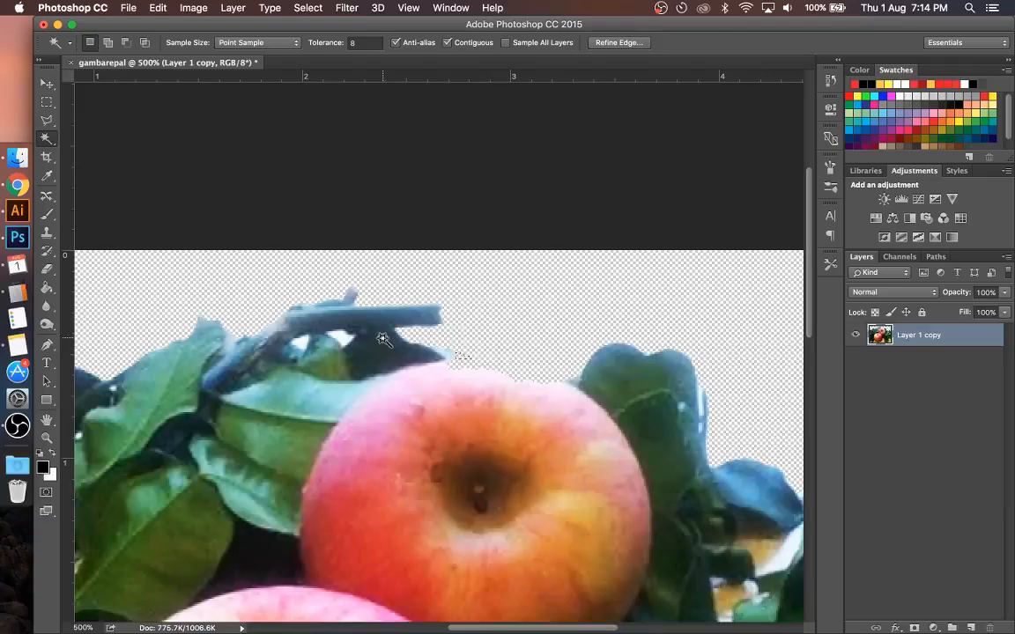
{"action": "scroll", "coordinate": [381, 339], "scroll_direction": "left", "scroll_amount": 5}
{"action": "scroll", "coordinate": [381, 339], "scroll_direction": "up", "scroll_amount": 1}
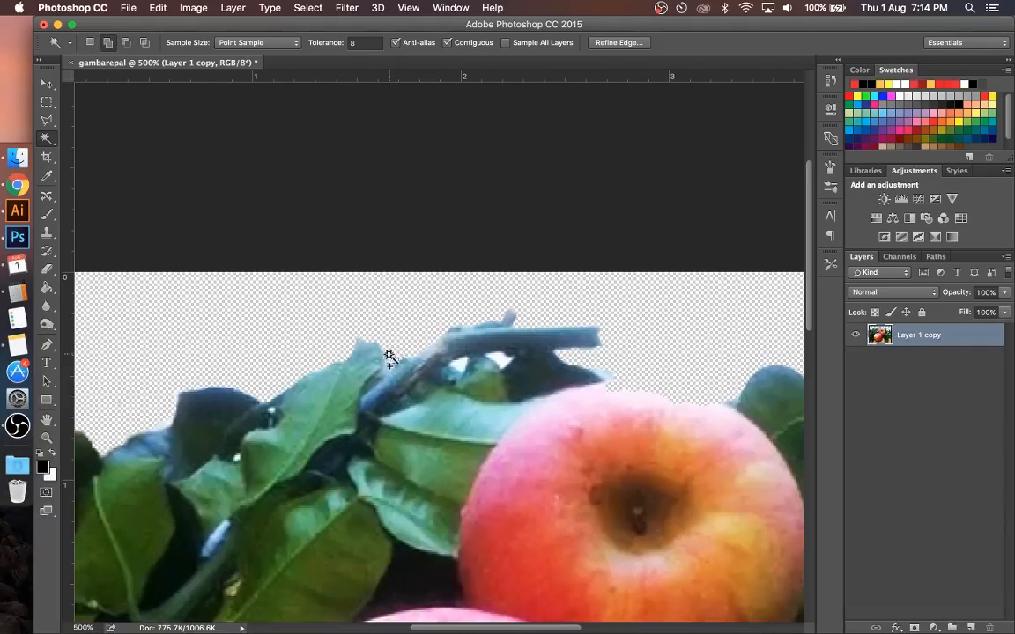
{"action": "key", "text": "super+d"}
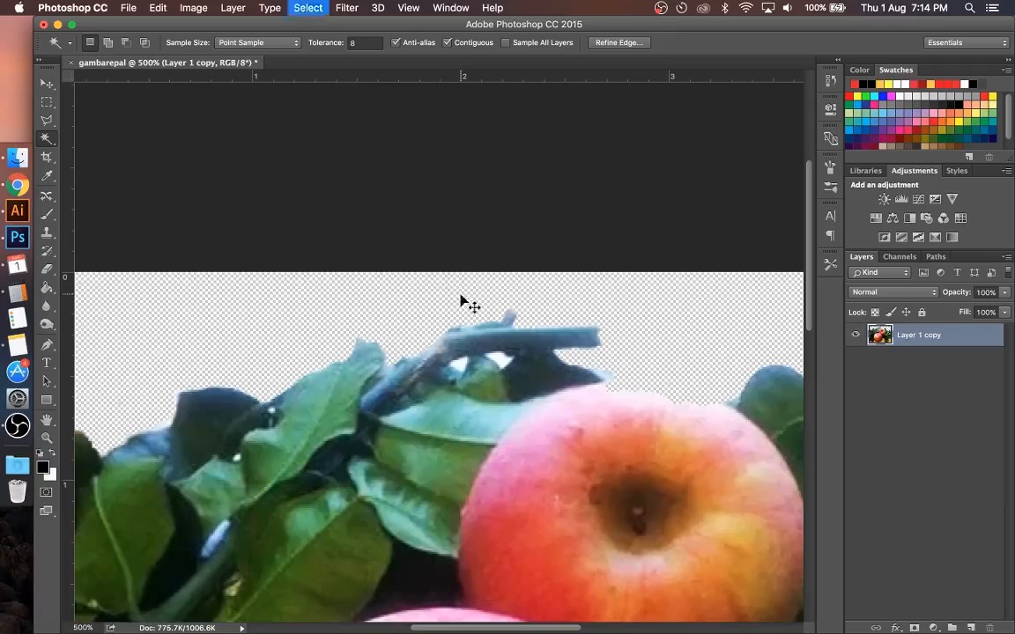
Step: Remove the two white gaps beneath the cut branch with the Magic Wand and clear the selection
{"action": "scroll", "coordinate": [368, 361], "scroll_direction": "down", "scroll_amount": 5}
{"action": "scroll", "coordinate": [368, 361], "scroll_direction": "left", "scroll_amount": 2}
{"action": "scroll", "coordinate": [368, 361], "scroll_direction": "up", "scroll_amount": 3}
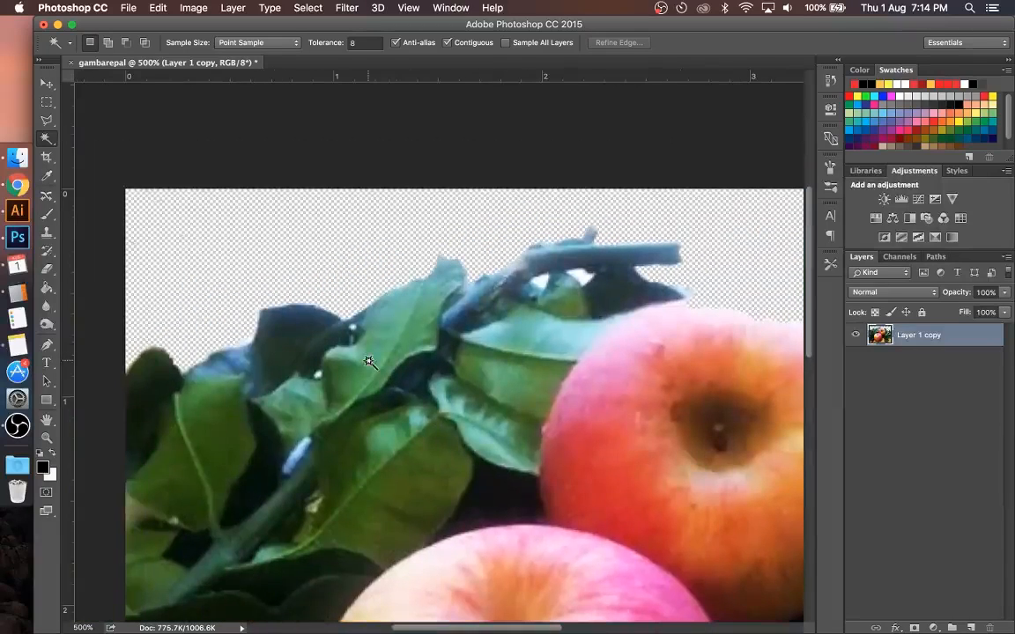
{"action": "left_click", "coordinate": [568, 277]}
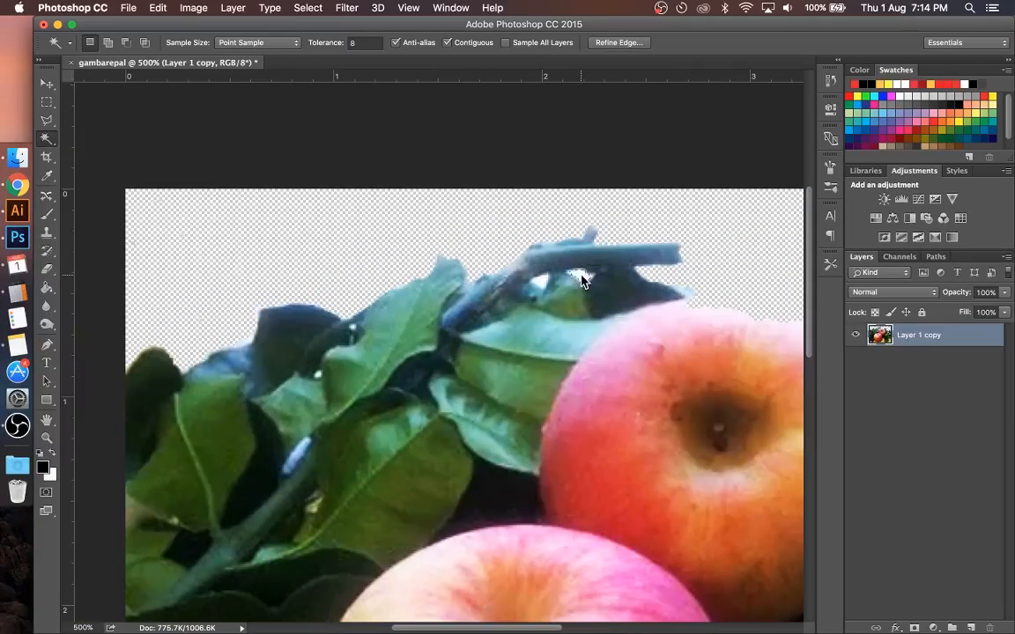
{"action": "left_click", "coordinate": [540, 281], "text": "shift"}
{"action": "key", "text": "super+d"}
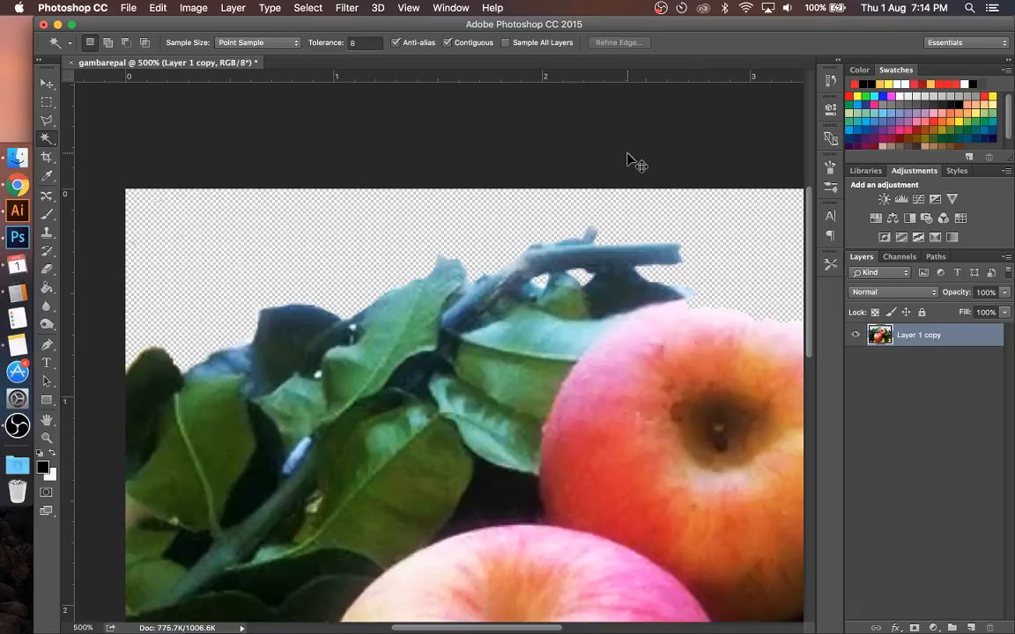
Step: Switch to the Move tool, deselect the layer and start saving the cutout with the format set to PNG
{"action": "key", "text": "super+minus"}
{"action": "key", "text": "super+minus"}
{"action": "key", "text": "super+minus"}
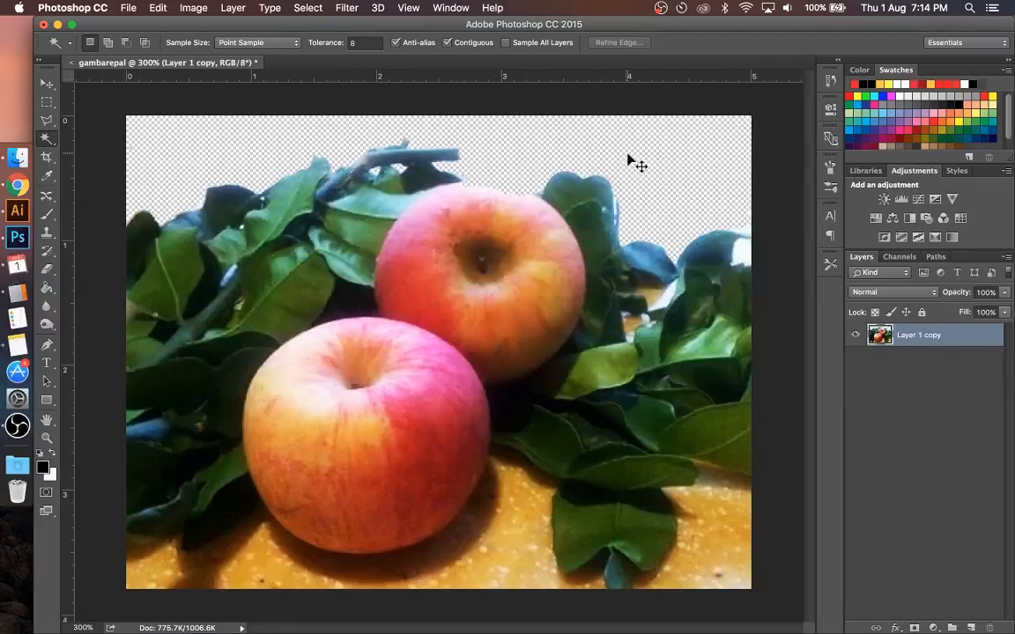
{"action": "key", "text": "super+minus"}
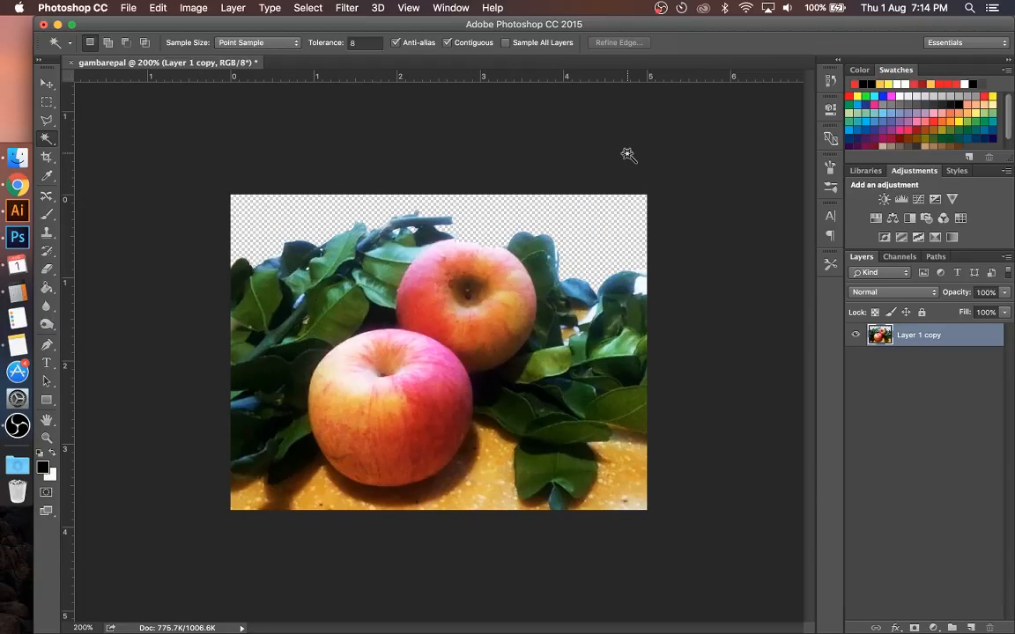
{"action": "key", "text": "v"}
{"action": "left_click", "coordinate": [384, 128]}
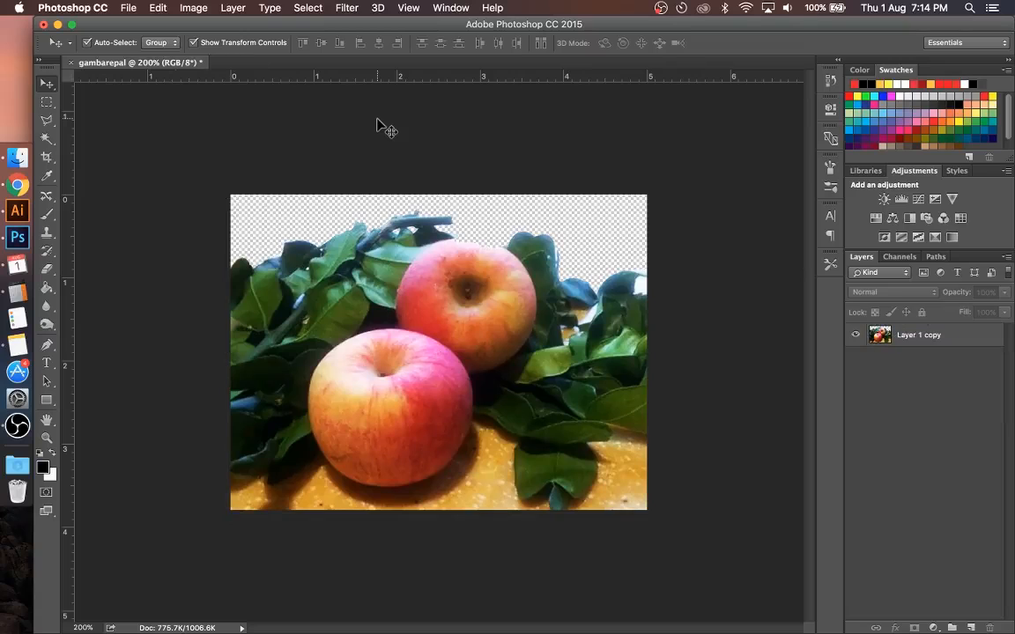
{"action": "left_click", "coordinate": [128, 8]}
{"action": "left_click", "coordinate": [192, 156]}
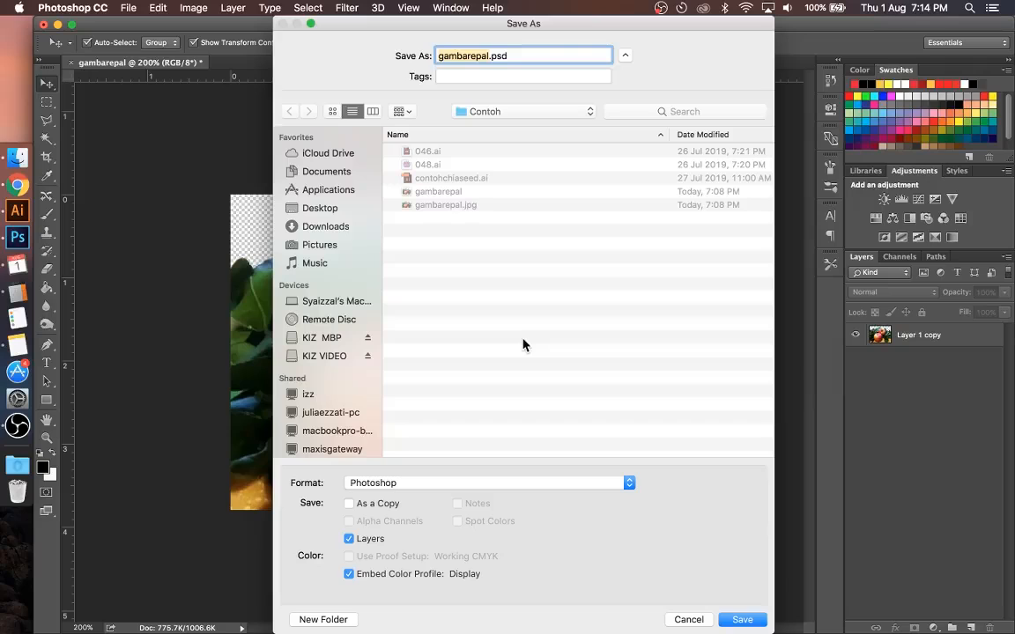
{"action": "left_click", "coordinate": [532, 483]}
{"action": "scroll", "coordinate": [516, 534], "scroll_direction": "down", "scroll_amount": 5}
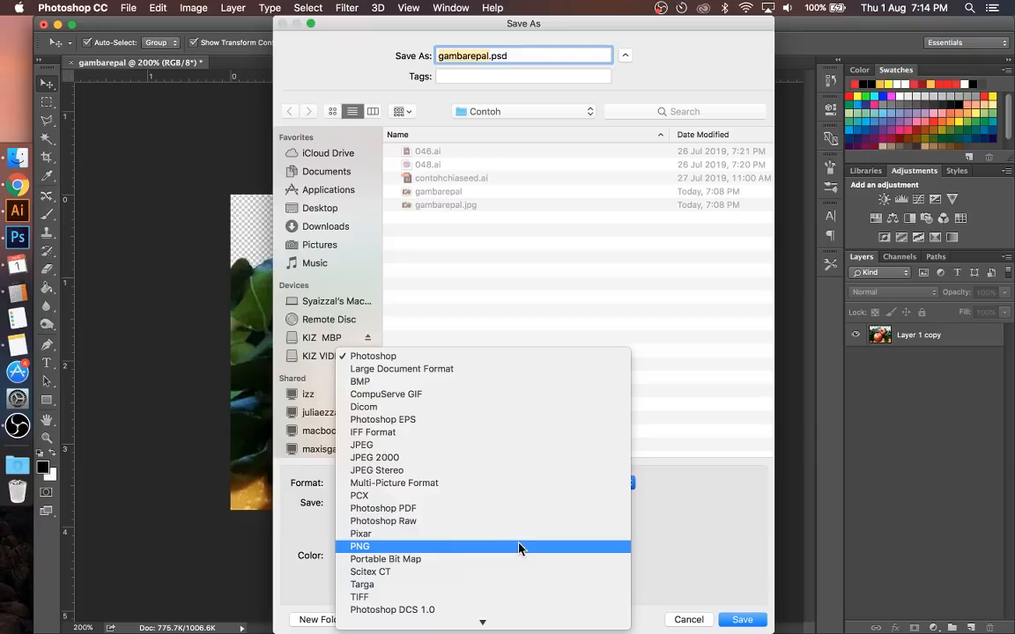
{"action": "left_click", "coordinate": [520, 548]}
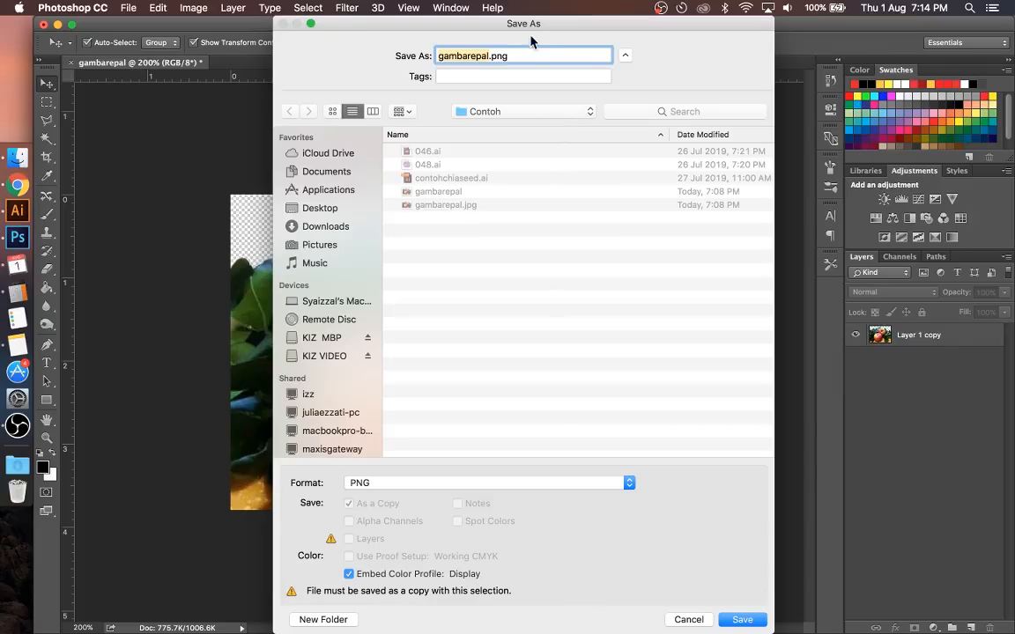
Step: Name the file gambarepaltransprent.png and save it in the Contoh folder with Smallest / Slow compression and no interlacing
{"action": "left_click", "coordinate": [489, 56]}
{"action": "type", "text": "transp"}
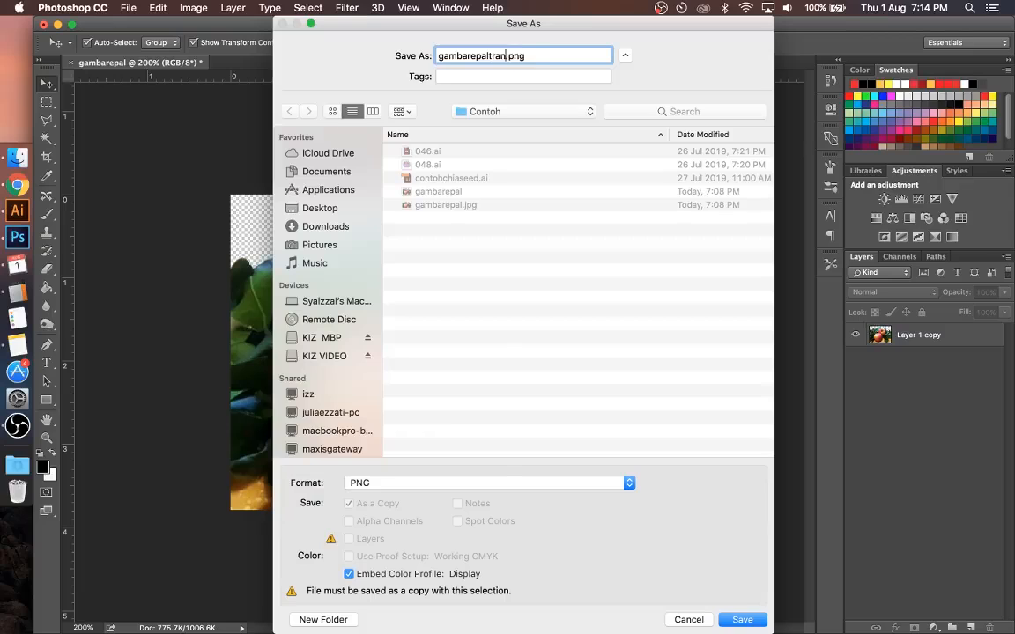
{"action": "type", "text": "rent"}
{"action": "left_click", "coordinate": [744, 620]}
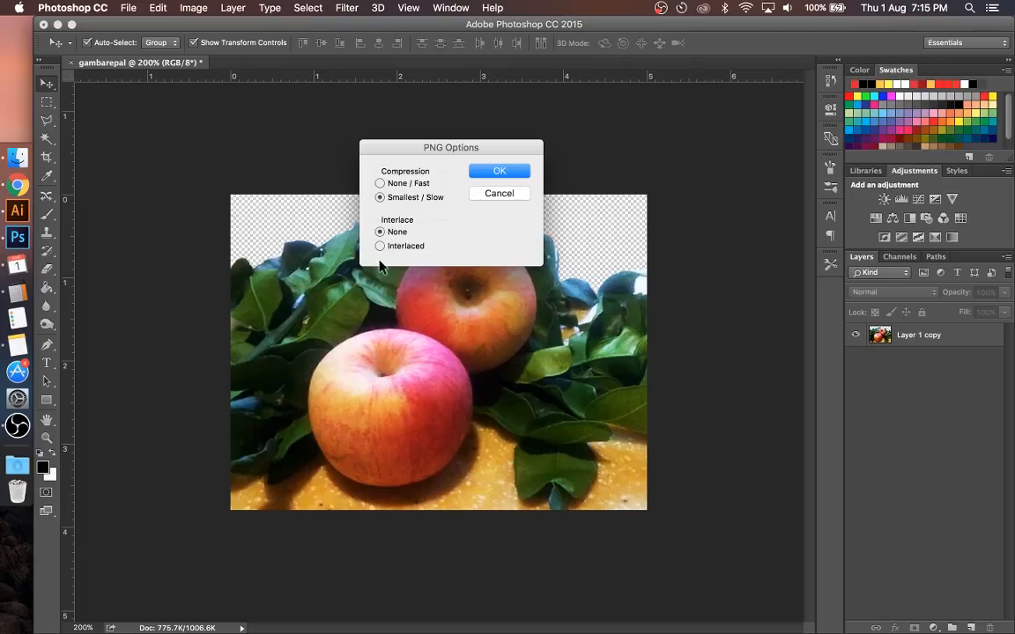
{"action": "left_click", "coordinate": [499, 173]}
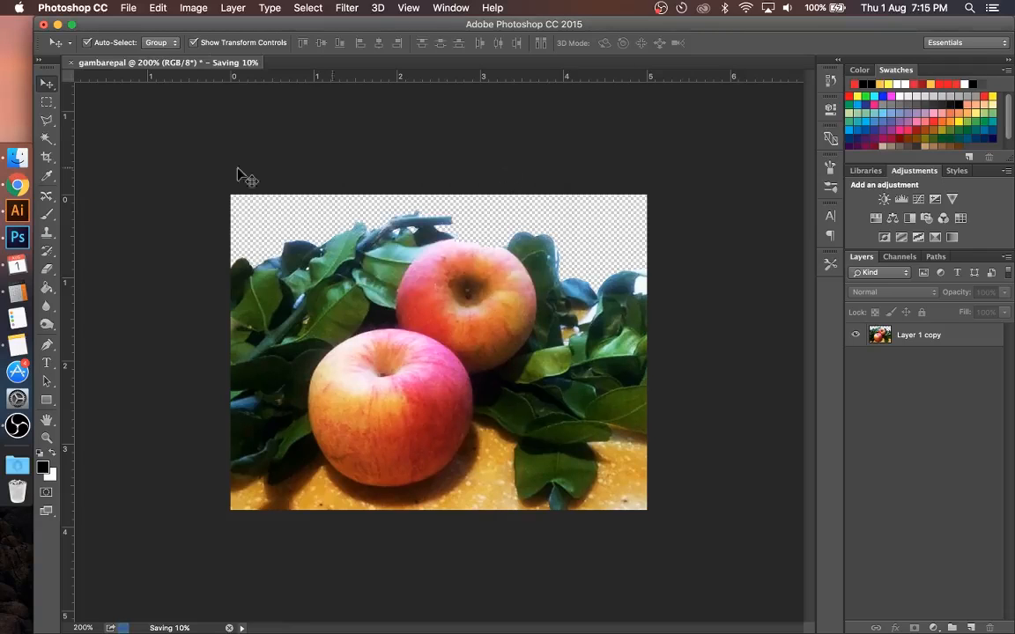
Step: Switch to Illustrator and delete the placed apple photo from the black artwork
{"action": "left_click", "coordinate": [18, 215]}
{"action": "left_click", "coordinate": [277, 333]}
{"action": "key", "text": "Delete"}
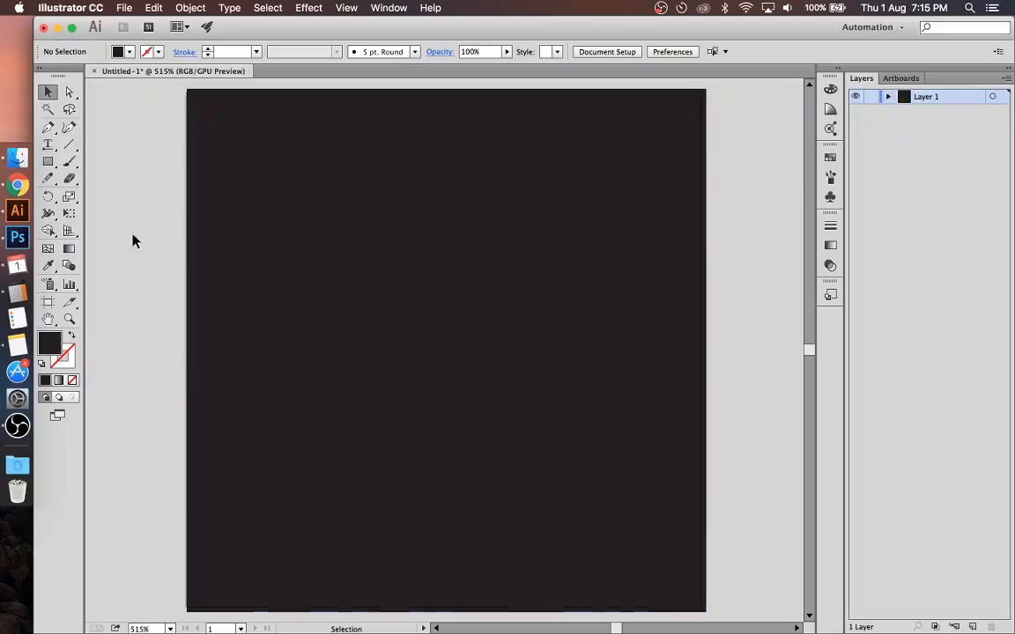
Step: Place gambarepaltransprent.png from the Contoh folder over the lower part of the black square and deselect it
{"action": "left_click", "coordinate": [17, 157]}
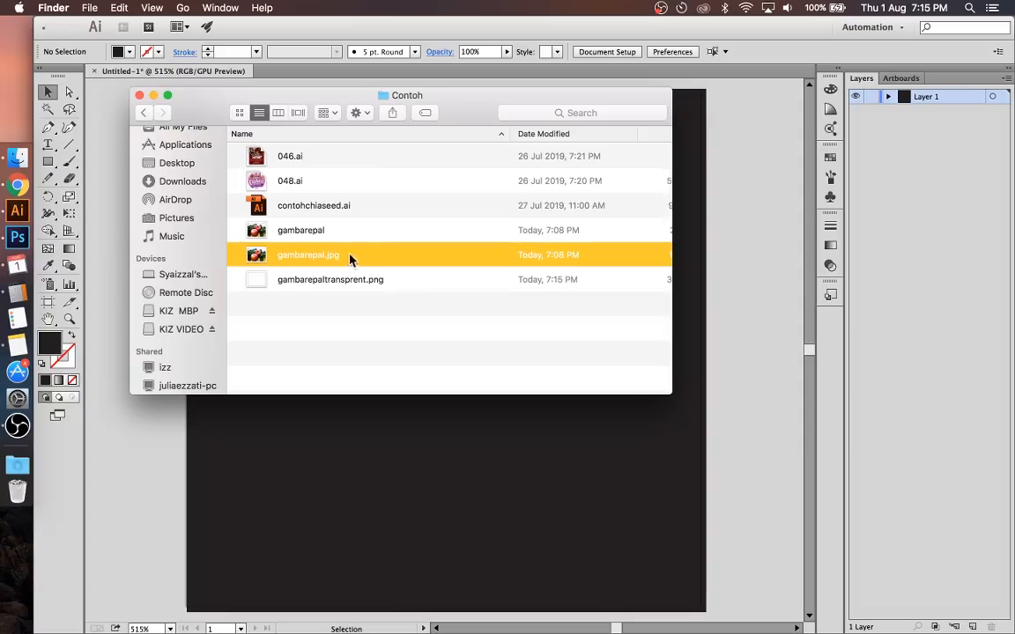
{"action": "left_click", "coordinate": [344, 282]}
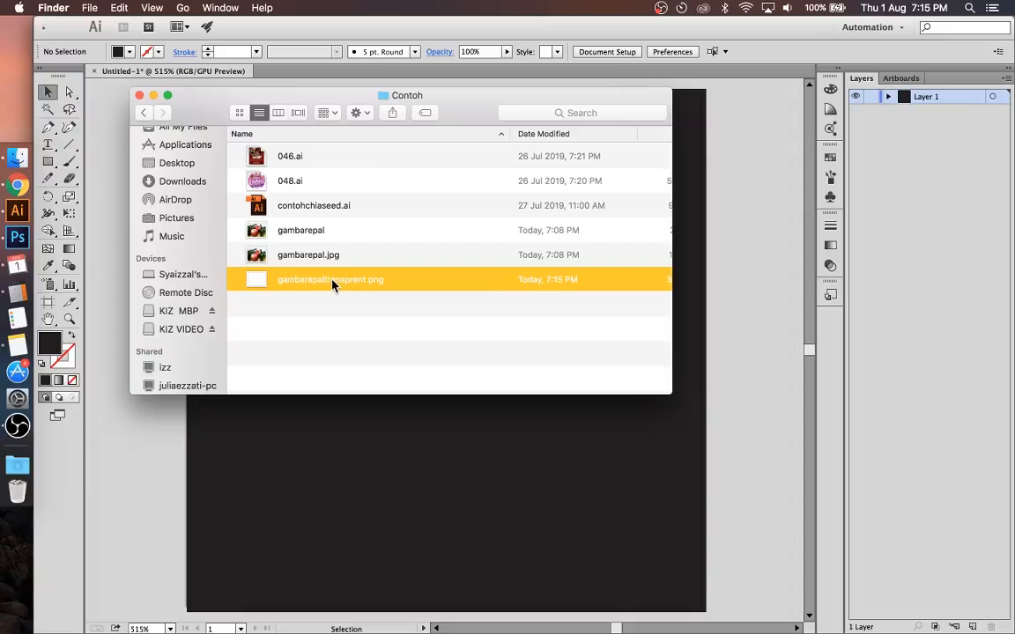
{"action": "left_click_drag", "start_coordinate": [334, 279], "coordinate": [438, 423]}
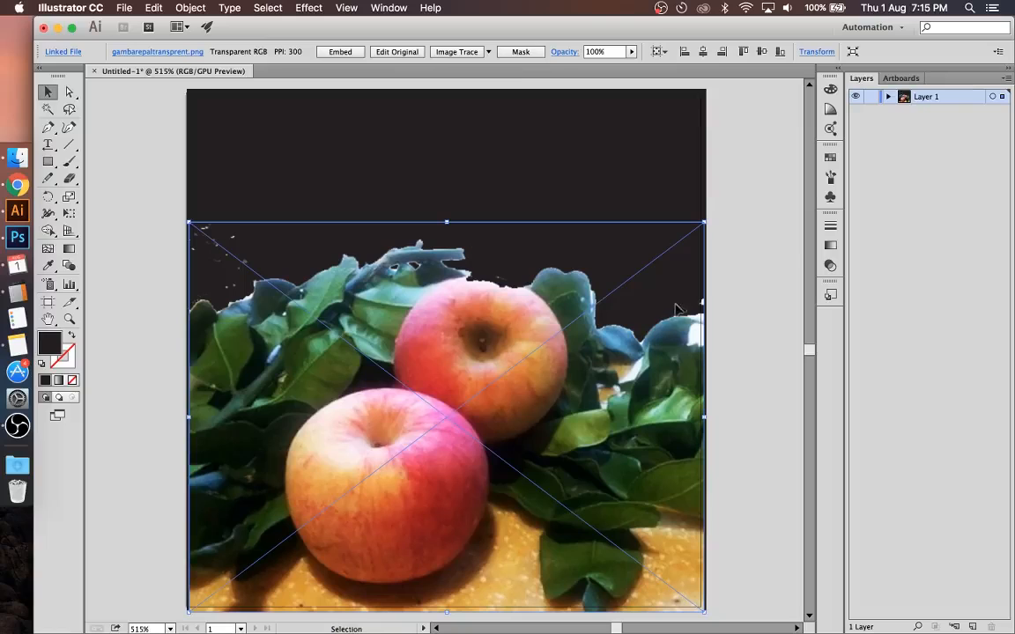
{"action": "left_click", "coordinate": [761, 281]}
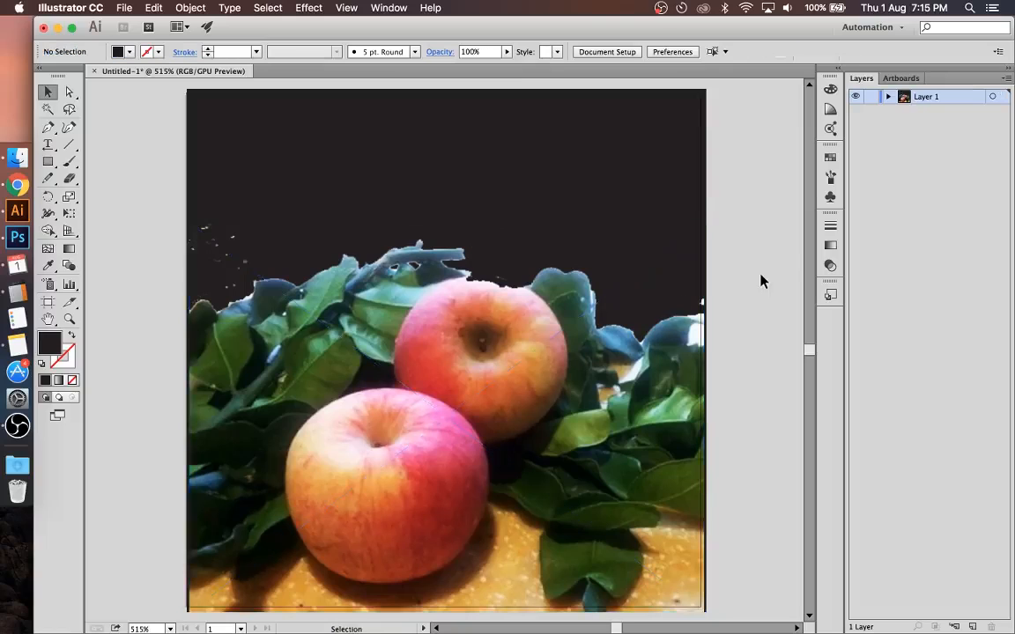
Step: Try a yellow fill on the black background square, replace it with a light green sampled from a leaf, and deselect the square
{"action": "left_click", "coordinate": [314, 179]}
{"action": "left_click", "coordinate": [129, 51]}
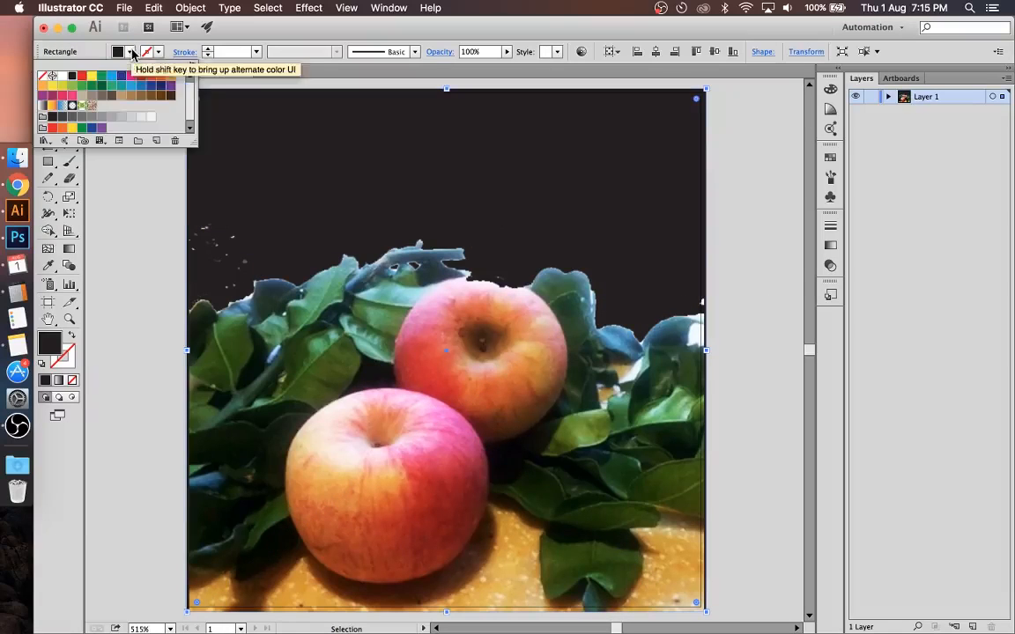
{"action": "left_click", "coordinate": [92, 81]}
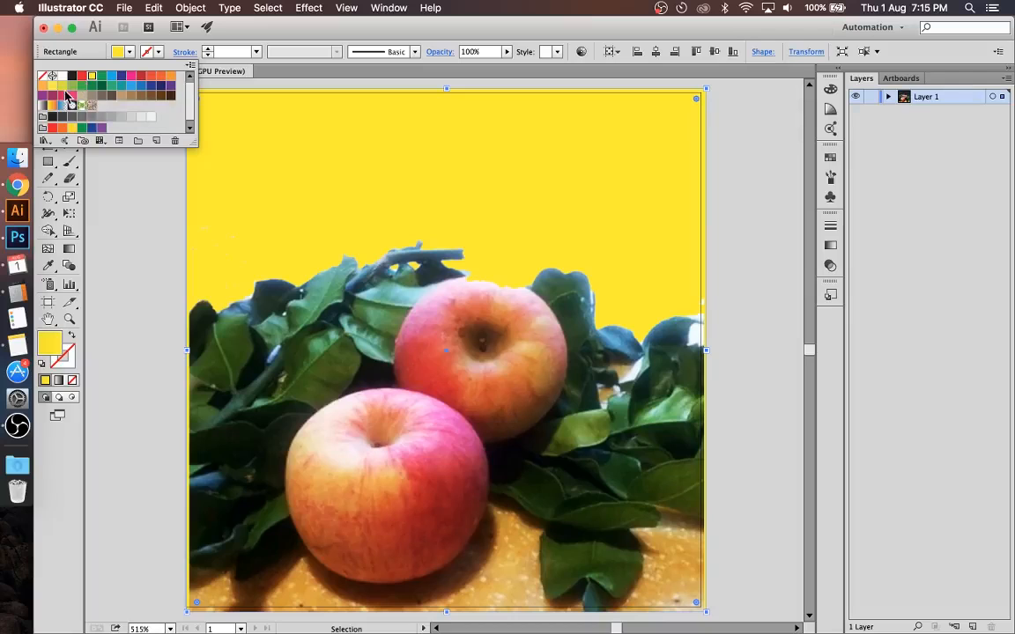
{"action": "key", "text": "i"}
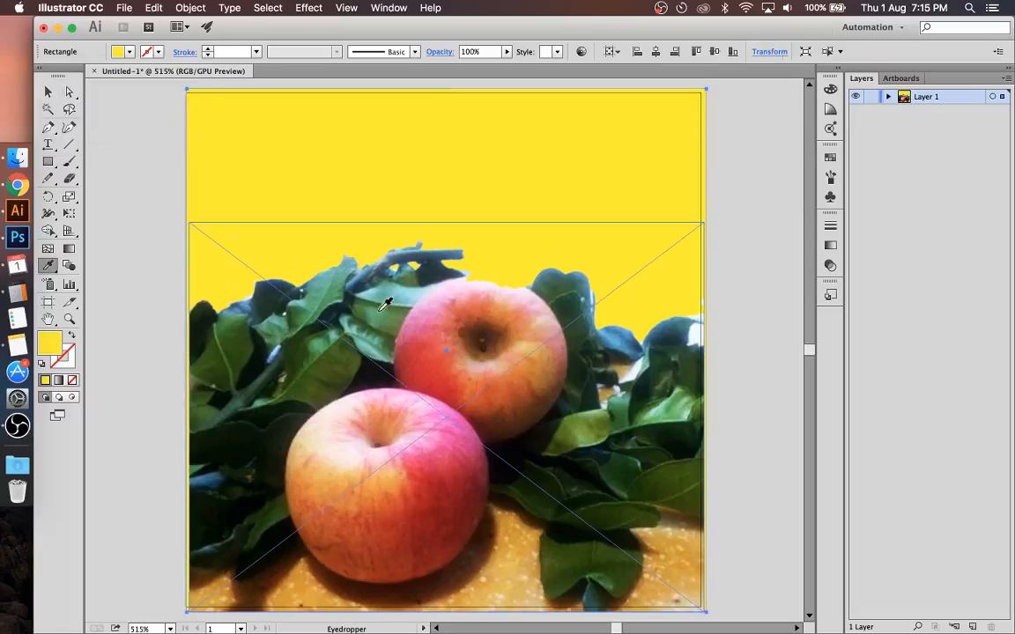
{"action": "left_click", "coordinate": [388, 302]}
{"action": "key", "text": "super+shift+a"}
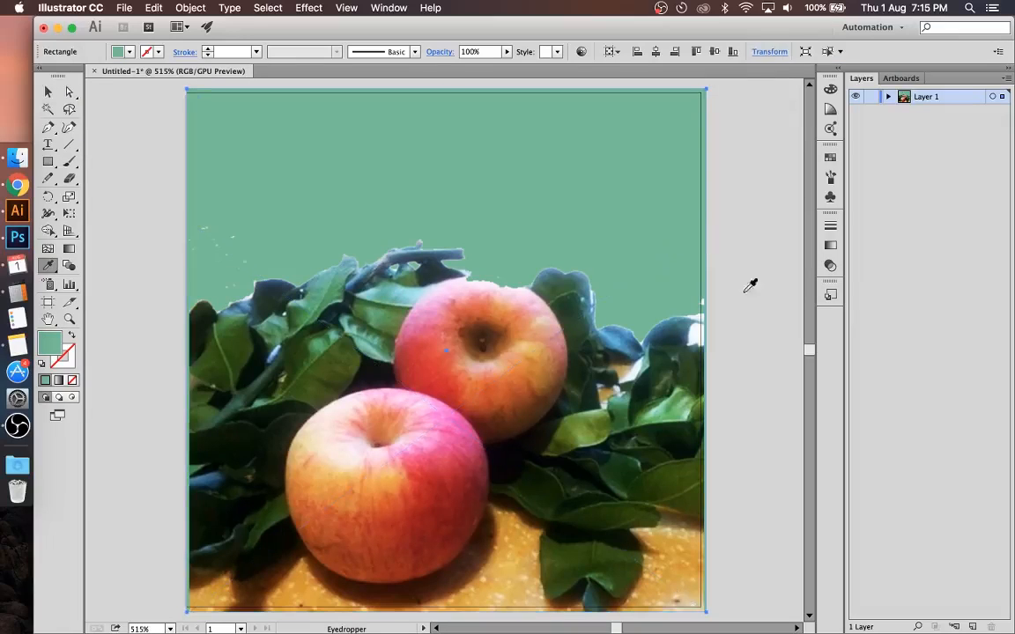
Step: Add the text Epal Fuji on the green area above the apples
{"action": "key", "text": "v"}
{"action": "key", "text": "t"}
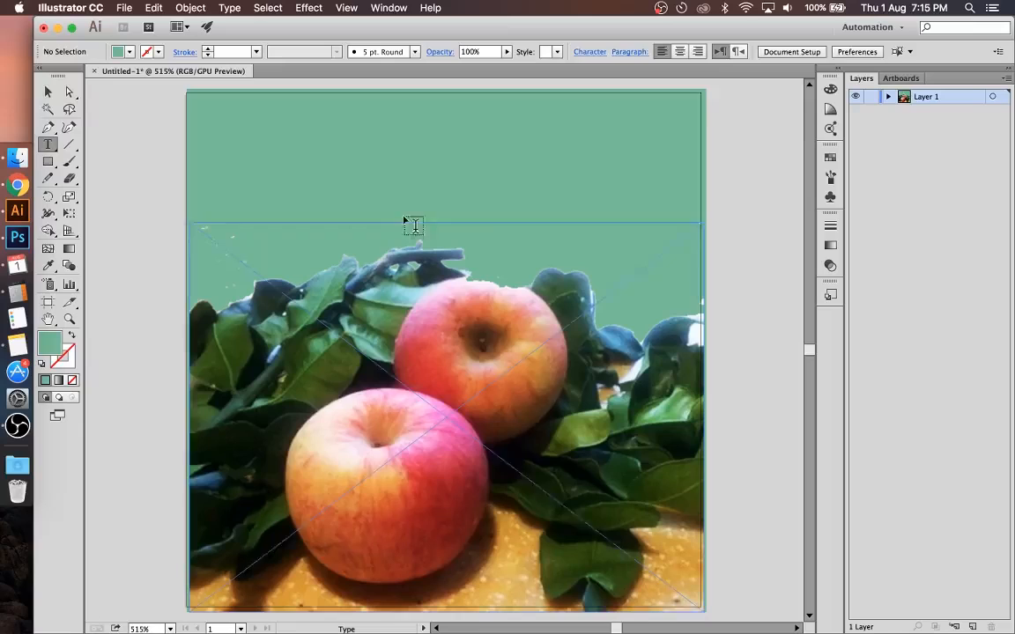
{"action": "left_click", "coordinate": [299, 171]}
{"action": "type", "text": "Epal"}
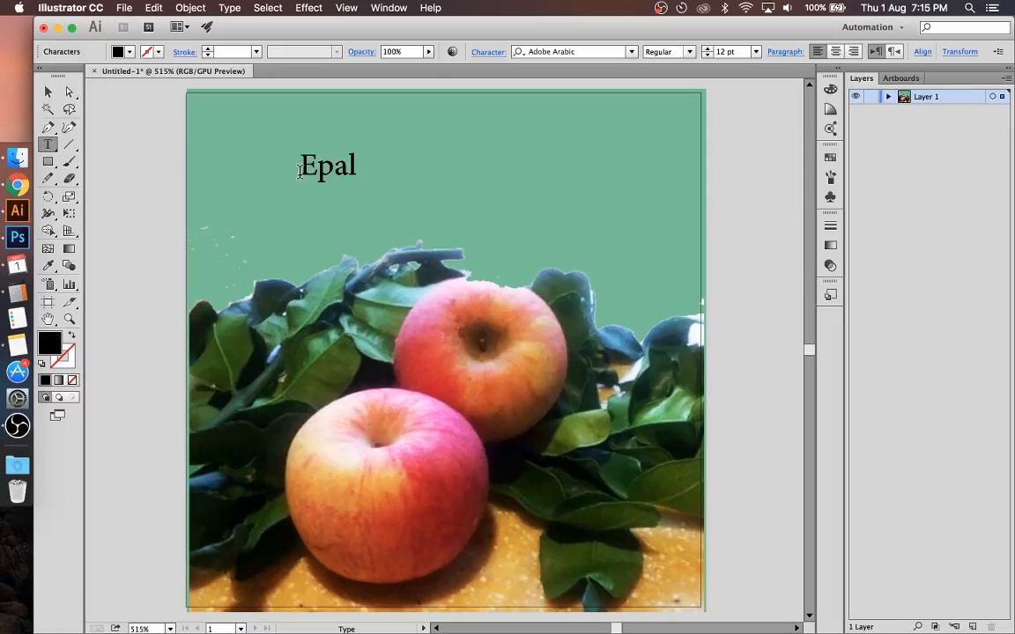
{"action": "type", "text": " Fuji"}
{"action": "key", "text": "Escape"}
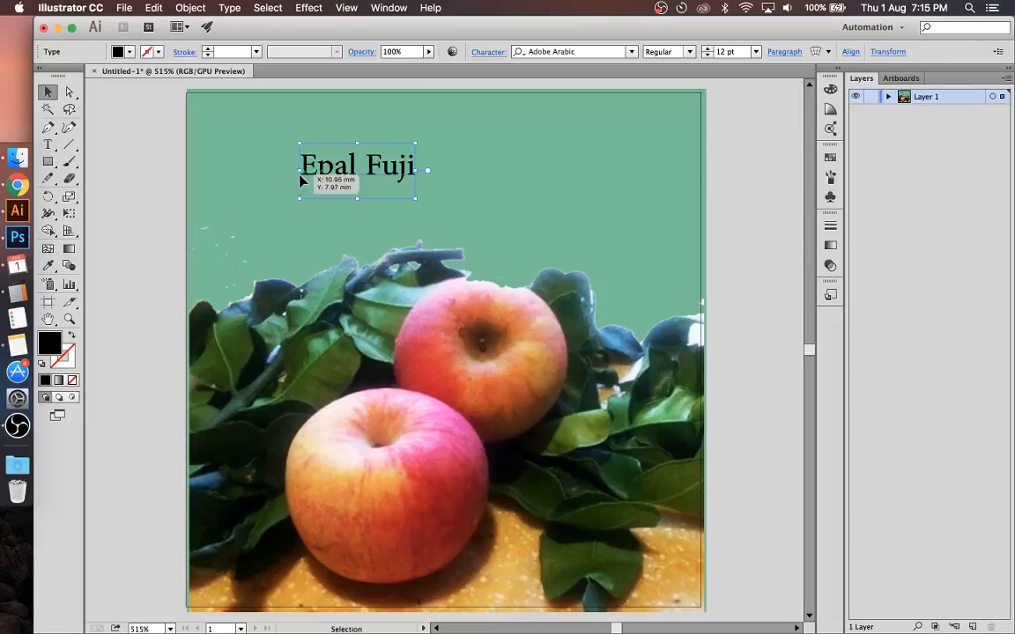
Step: Enlarge the Epal Fuji text to about 32 pt and set its font to Amarillo
{"action": "left_click_drag", "start_coordinate": [415, 169], "coordinate": [607, 220]}
{"action": "mouse_move", "coordinate": [567, 181]}
{"action": "left_mouse_down"}
{"action": "mouse_move", "coordinate": [599, 170]}
{"action": "mouse_move", "coordinate": [572, 201]}
{"action": "left_mouse_up"}
{"action": "left_click", "coordinate": [631, 51]}
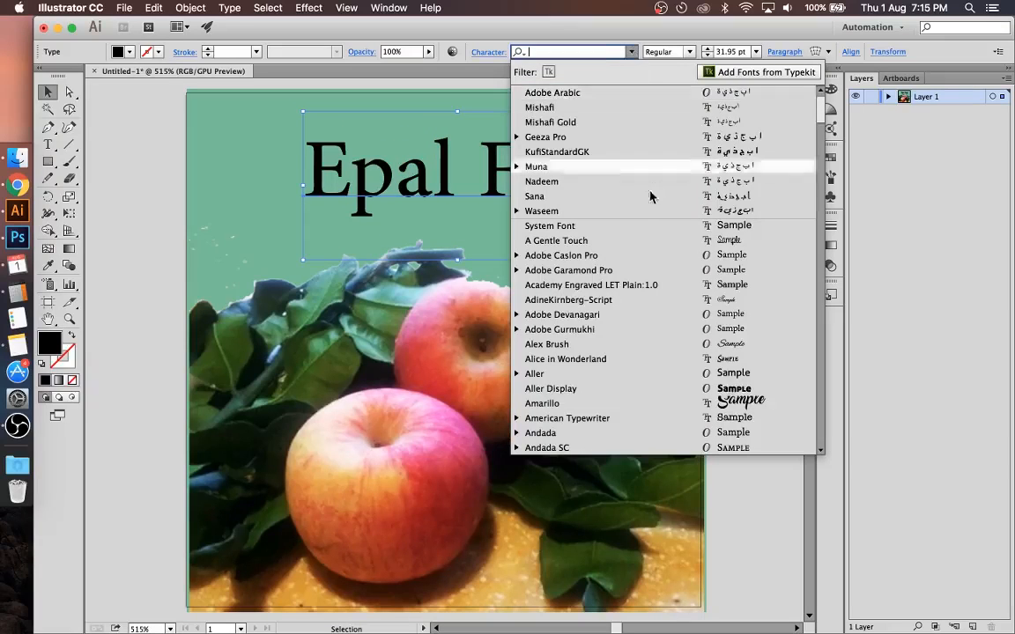
{"action": "scroll", "coordinate": [652, 194], "scroll_direction": "down", "scroll_amount": 5}
{"action": "left_click", "coordinate": [656, 256]}
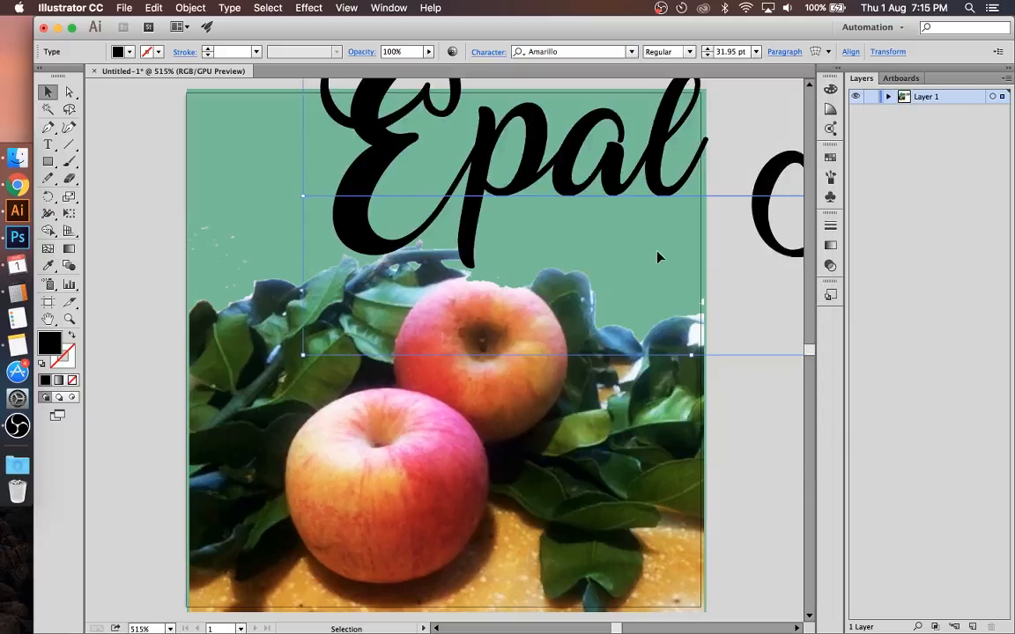
Step: Shrink the Epal Fuji text to about 17.8 pt and centre it in the green area above the leaves
{"action": "left_click_drag", "start_coordinate": [634, 177], "coordinate": [432, 232]}
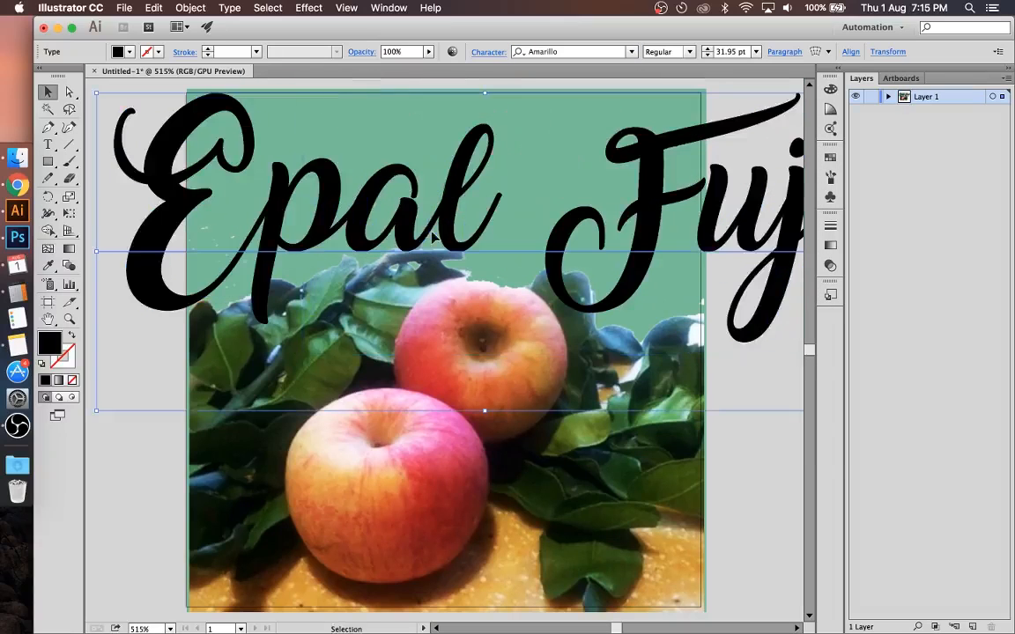
{"action": "left_click_drag", "start_coordinate": [485, 93], "coordinate": [475, 236]}
{"action": "left_click_drag", "start_coordinate": [573, 288], "coordinate": [533, 169]}
Step: Try a pink sampled from the apple on the Epal Fuji text, recolour it dark green from a leaf, and deselect it
{"action": "key", "text": "i"}
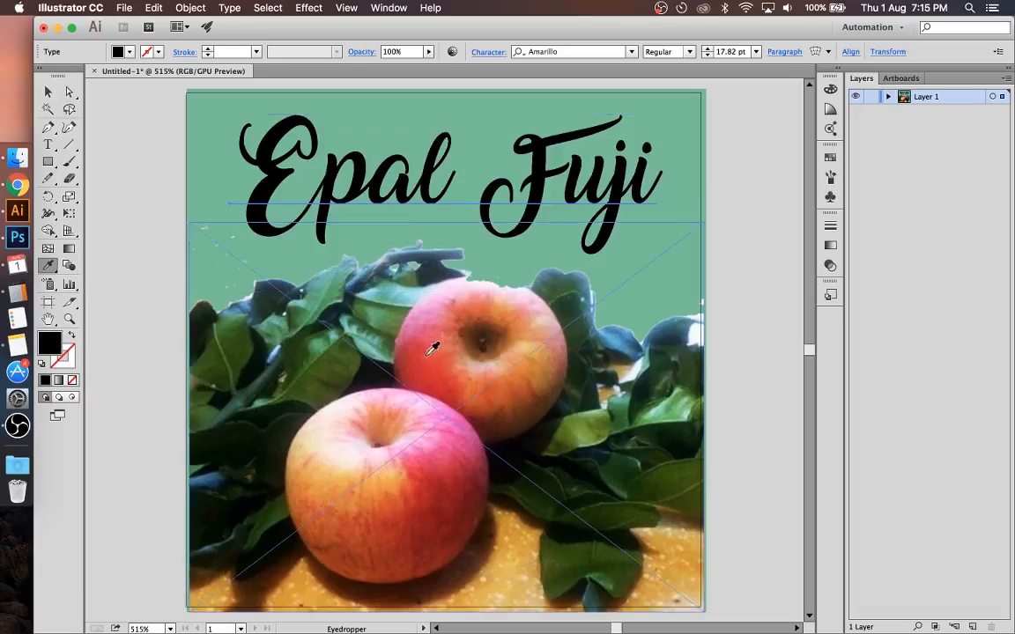
{"action": "left_click", "coordinate": [428, 353]}
{"action": "left_click", "coordinate": [432, 308]}
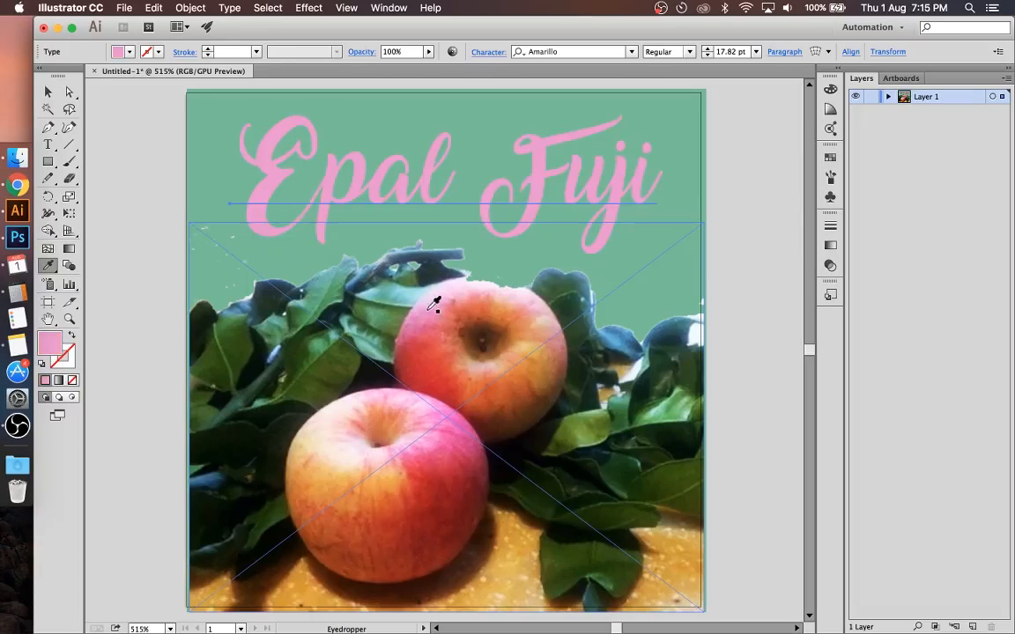
{"action": "left_click", "coordinate": [266, 291]}
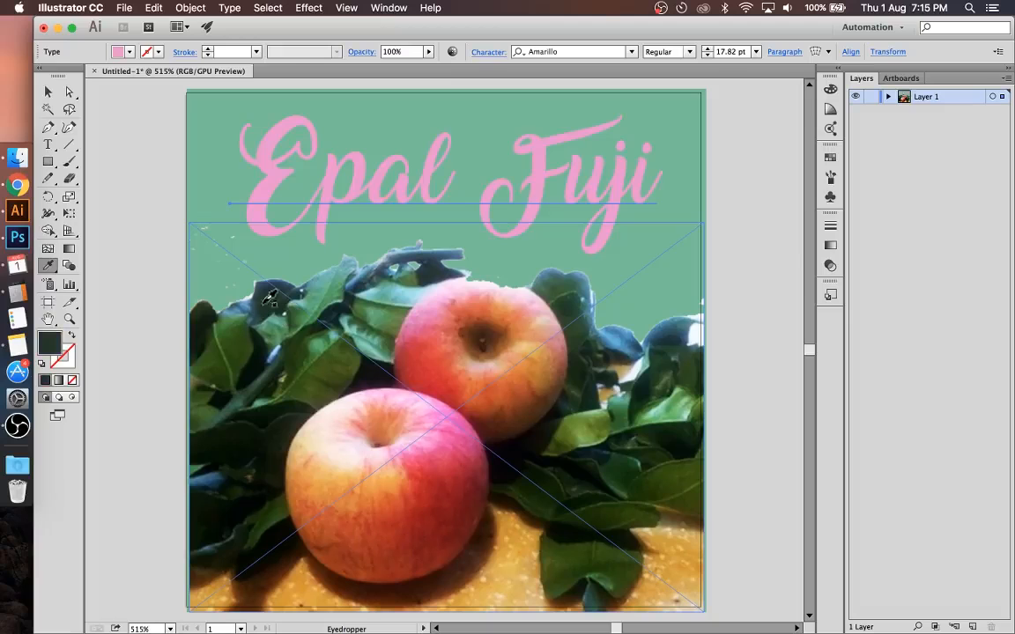
{"action": "key", "text": "v"}
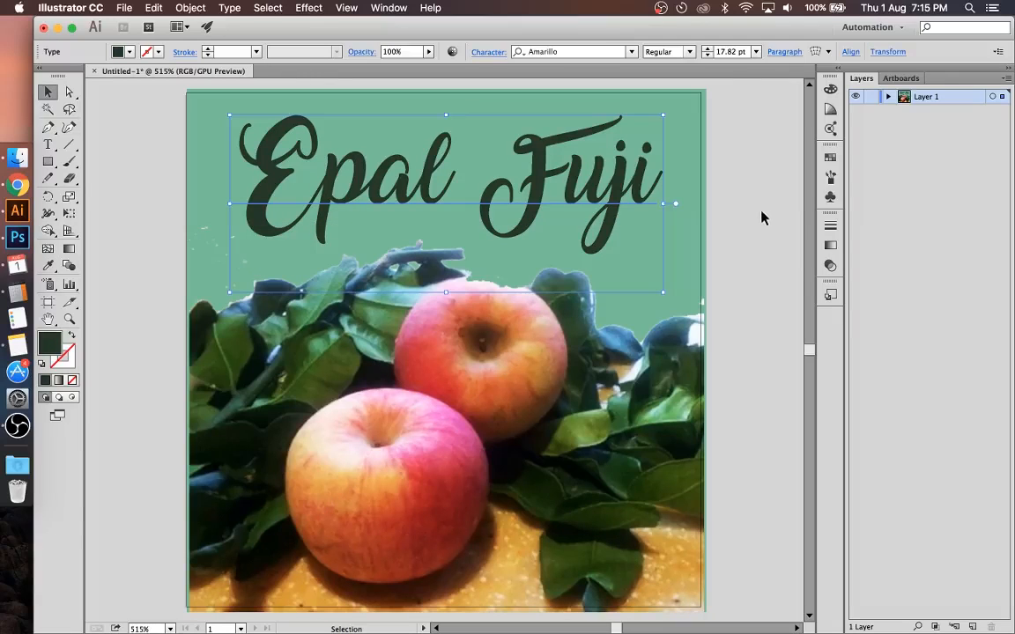
{"action": "left_click", "coordinate": [763, 218]}
{"action": "scroll", "coordinate": [763, 220], "scroll_direction": "down", "scroll_amount": 3}
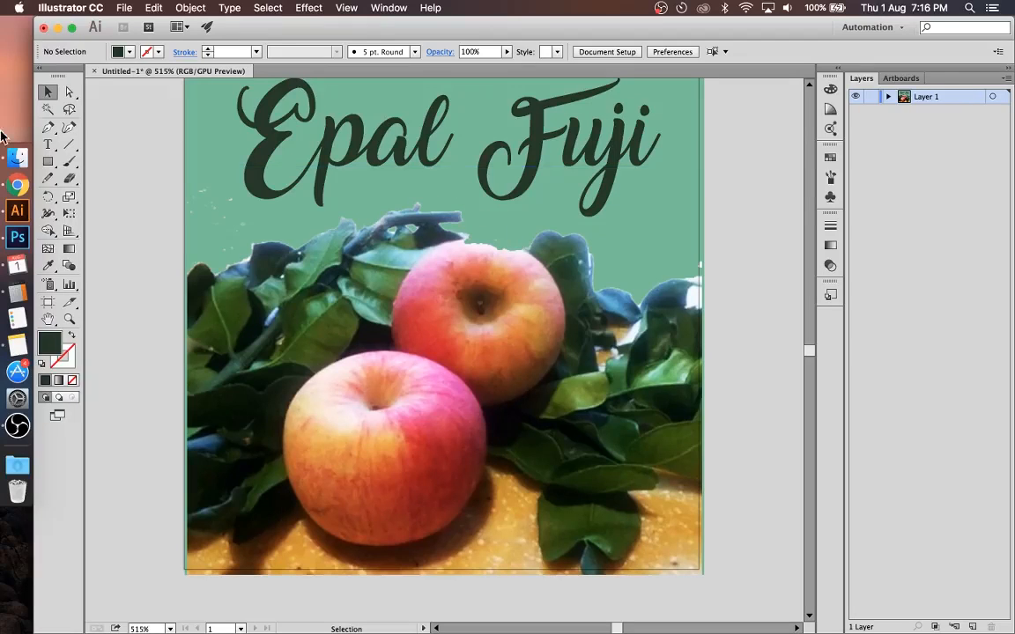
Step: View the cropping-technique slide in Chrome, switch to Photoshop, and undo the removal of the photo's background and of Layer 0
{"action": "left_click", "coordinate": [20, 192]}
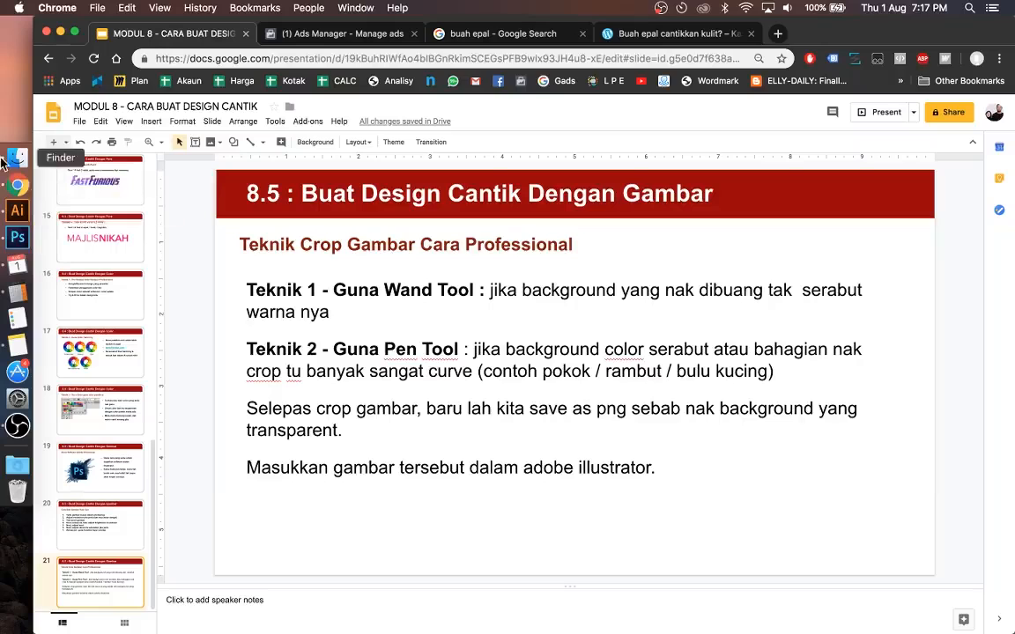
{"action": "left_click", "coordinate": [18, 239]}
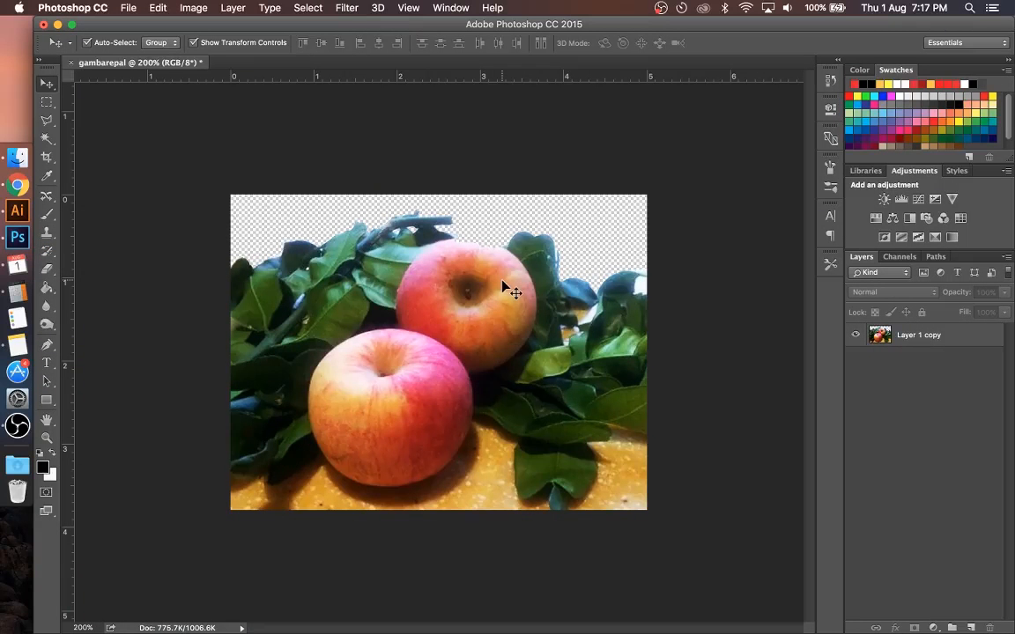
{"action": "left_click", "coordinate": [328, 261]}
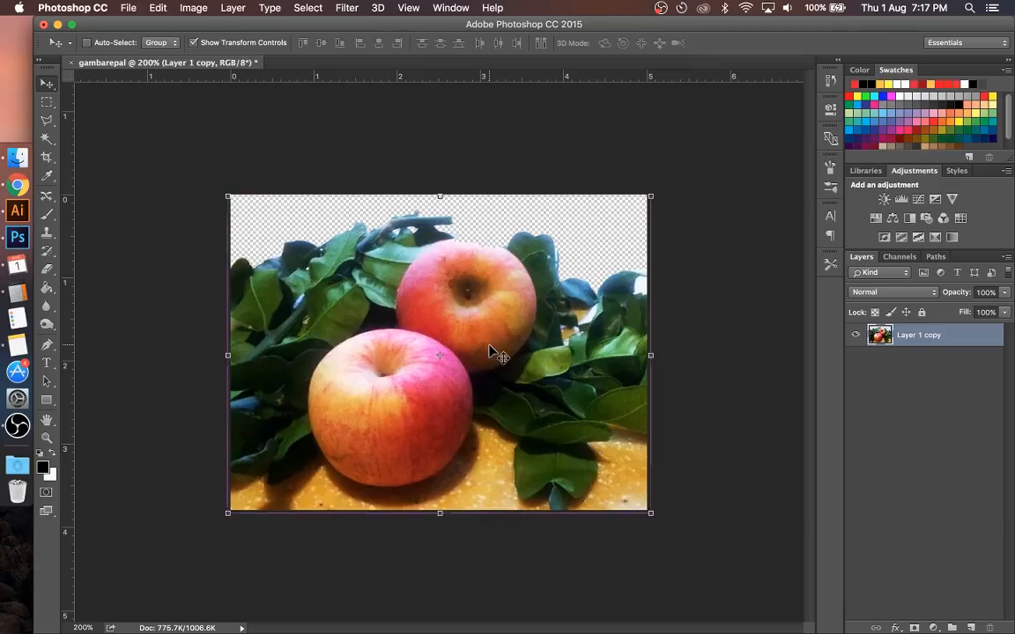
{"action": "key", "text": "alt+super+z"}
{"action": "key", "text": "alt+super+z"}
{"action": "key", "text": "alt+super+z"}
{"action": "key", "text": "alt+super+z"}
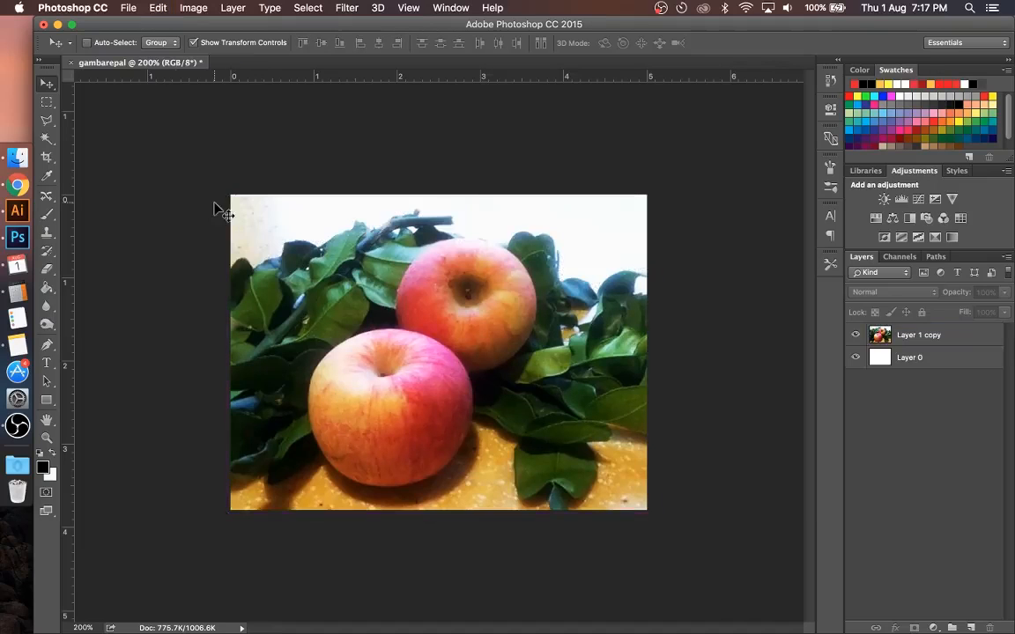
Step: Start a Pen tool path where the outermost leaf meets the photo's left edge and undo the badly curved anchor points
{"action": "key", "text": "super+plus"}
{"action": "key", "text": "super+plus"}
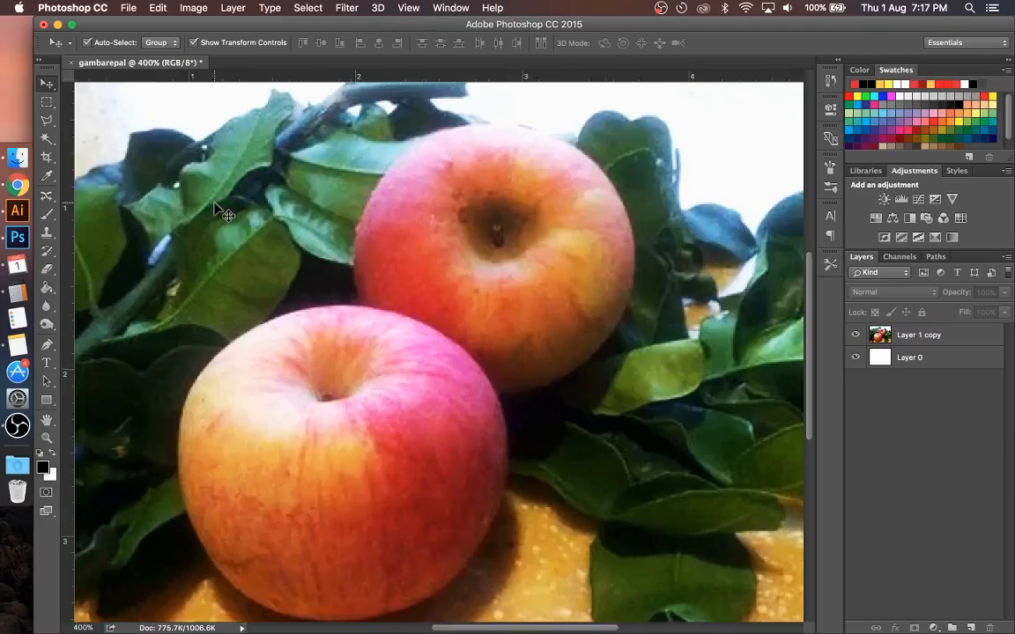
{"action": "scroll", "coordinate": [220, 211], "scroll_direction": "up", "scroll_amount": 2}
{"action": "scroll", "coordinate": [221, 212], "scroll_direction": "left", "scroll_amount": 5}
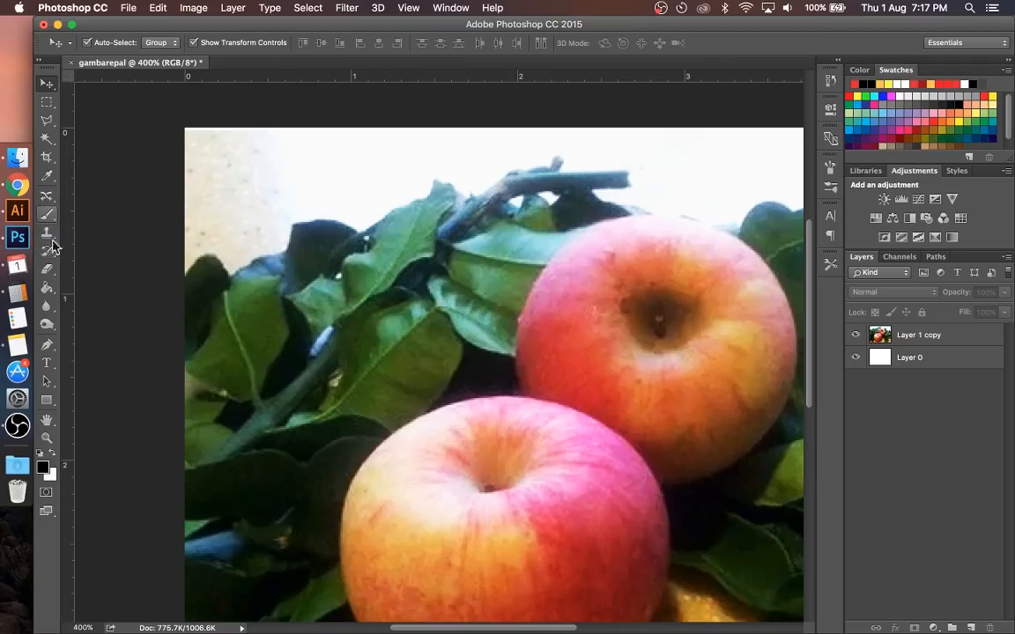
{"action": "key", "text": "p"}
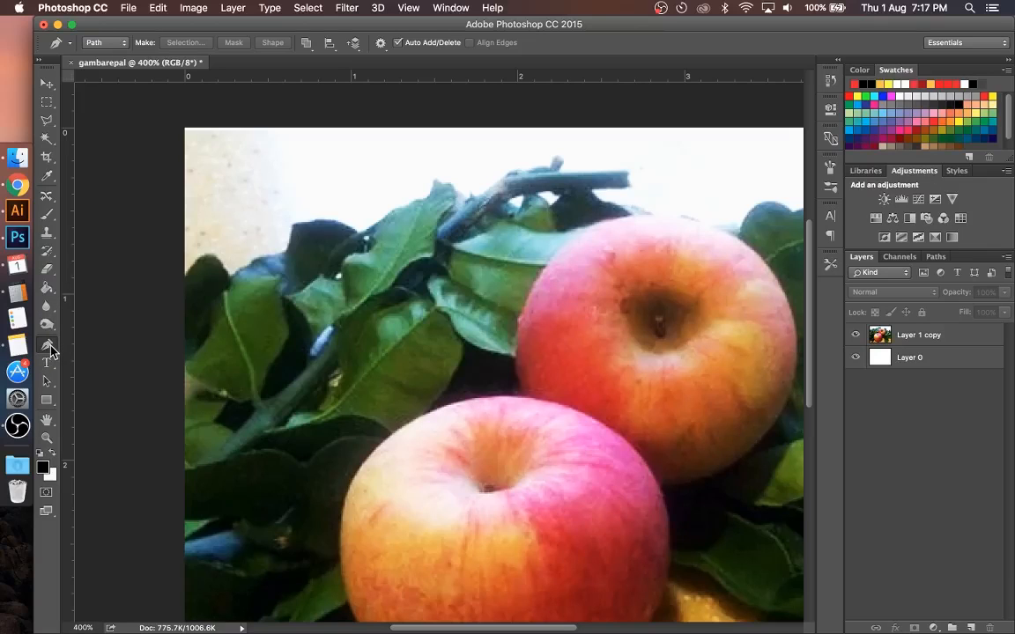
{"action": "left_click", "coordinate": [186, 278]}
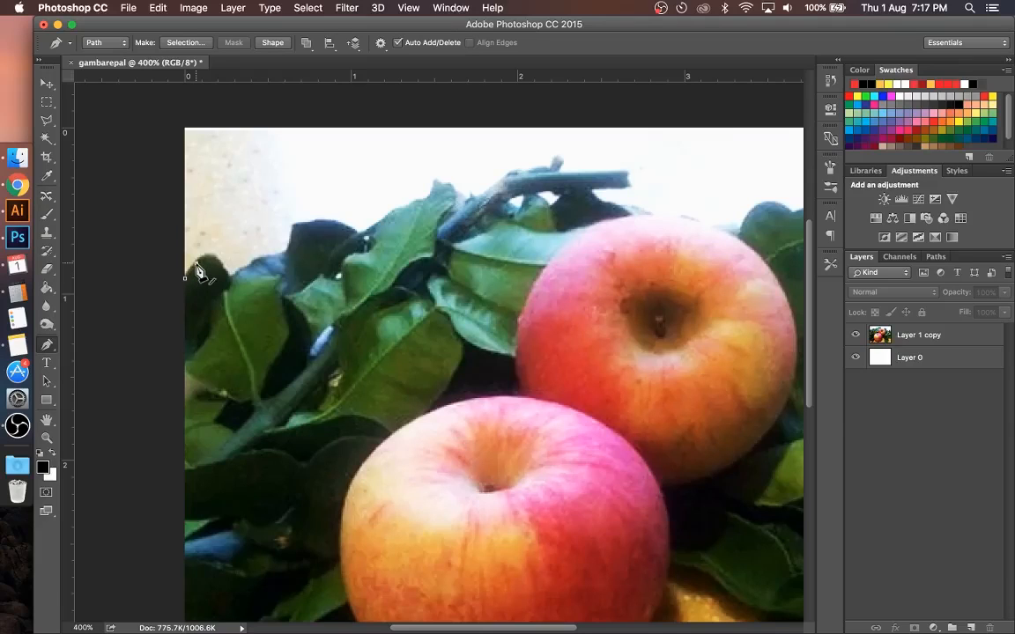
{"action": "left_click_drag", "start_coordinate": [196, 263], "coordinate": [239, 276]}
{"action": "key", "text": "super+alt+z"}
{"action": "key", "text": "super+alt+z"}
{"action": "key", "text": "super+alt+z"}
Step: Trace the path over the dark leaf at the photo's left edge and along the bluish leaf to the next dark leaf
{"action": "left_click", "coordinate": [218, 258]}
{"action": "left_click", "coordinate": [225, 271]}
{"action": "left_click", "coordinate": [234, 273]}
{"action": "left_click", "coordinate": [254, 265]}
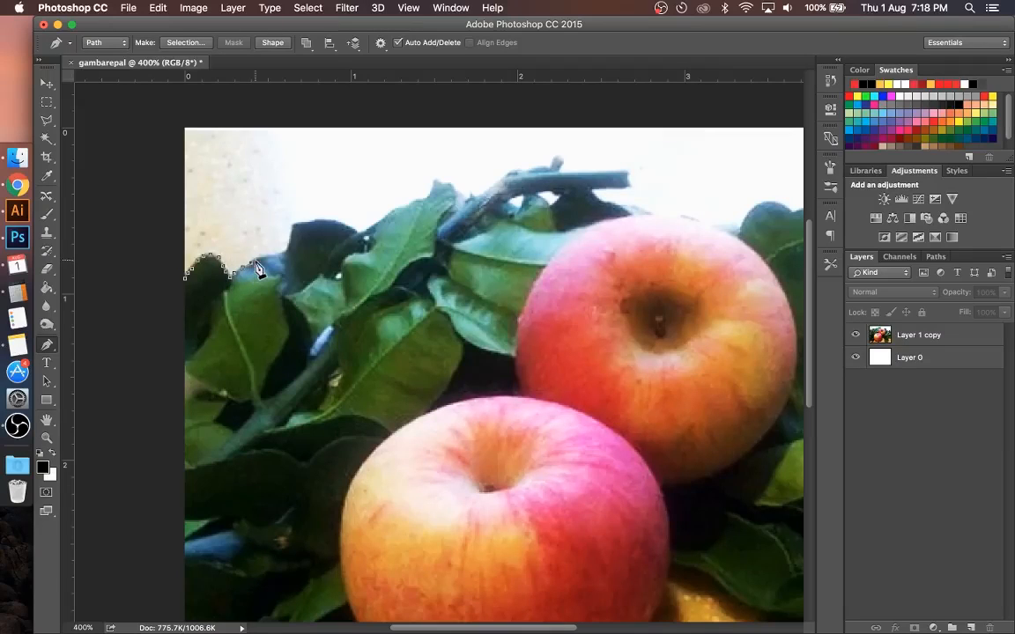
{"action": "left_click", "coordinate": [263, 258]}
{"action": "left_click", "coordinate": [270, 255]}
{"action": "left_click", "coordinate": [284, 252]}
{"action": "left_click", "coordinate": [294, 229]}
Step: Continue the path past the second dark leaf and over the tall pointed leaf to the base of the branch
{"action": "left_click_drag", "start_coordinate": [355, 233], "coordinate": [368, 248]}
{"action": "left_click", "coordinate": [356, 235], "text": "alt"}
{"action": "left_click", "coordinate": [385, 215]}
{"action": "left_click", "coordinate": [399, 211]}
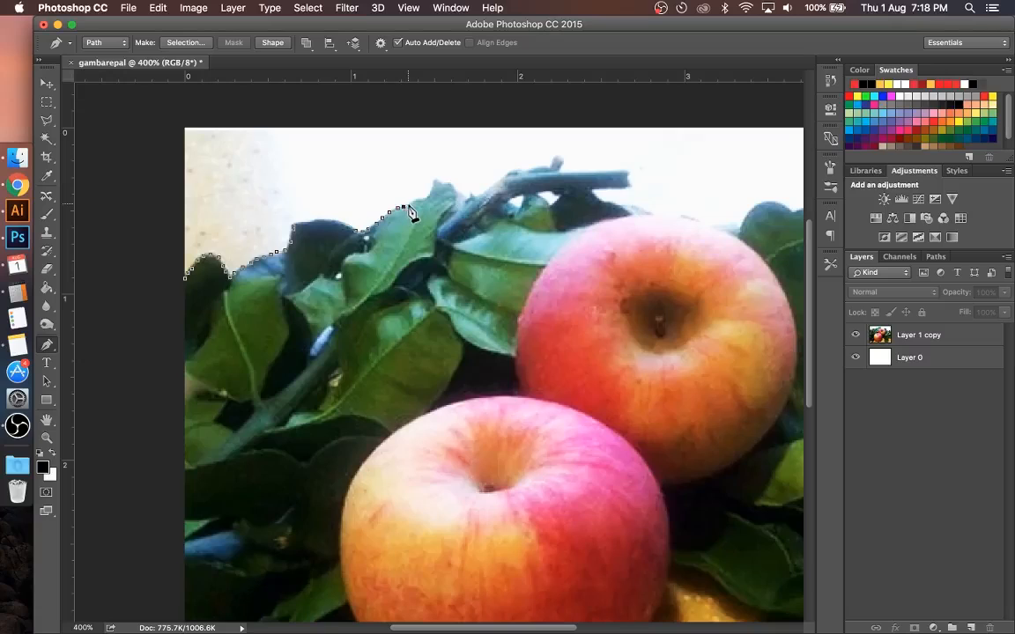
{"action": "left_click", "coordinate": [414, 201]}
{"action": "left_click", "coordinate": [458, 190]}
{"action": "left_click", "coordinate": [465, 198]}
{"action": "left_click", "coordinate": [473, 198]}
Step: Trace the path along the top of the branch, around its cut end and back along its underside
{"action": "left_click", "coordinate": [490, 187]}
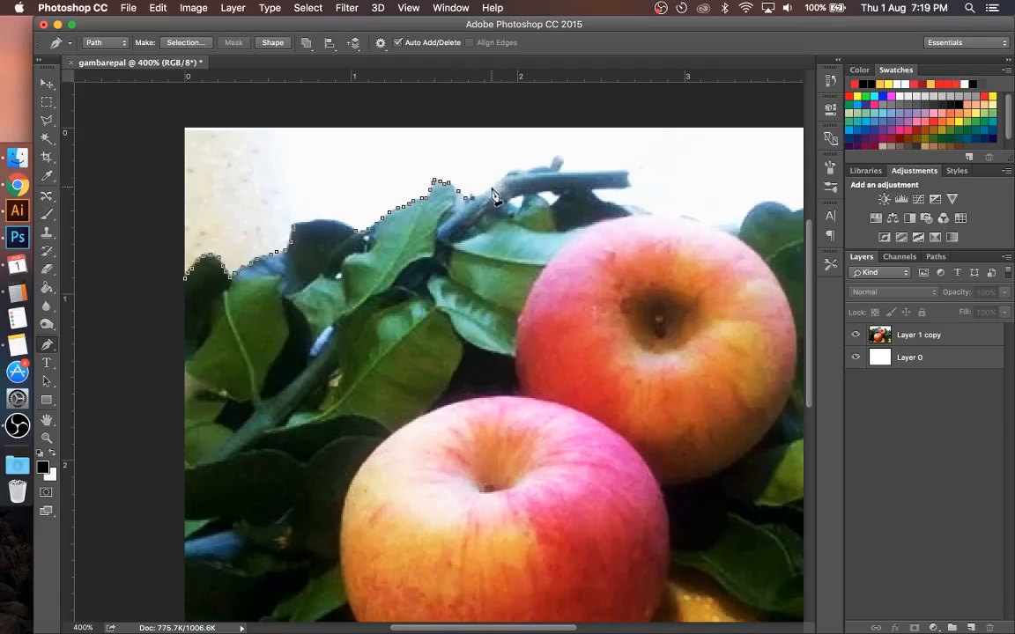
{"action": "left_click", "coordinate": [502, 178]}
{"action": "left_click", "coordinate": [517, 168]}
{"action": "left_click", "coordinate": [527, 170]}
{"action": "left_click", "coordinate": [539, 165]}
{"action": "left_click", "coordinate": [547, 168]}
{"action": "left_click", "coordinate": [556, 160]}
{"action": "left_click", "coordinate": [563, 165]}
{"action": "left_click", "coordinate": [626, 172]}
{"action": "left_click", "coordinate": [629, 187]}
{"action": "left_click", "coordinate": [591, 188]}
Step: Continue the path along the leaf below the branch and over the rear apple's upper edge to the leaf on its right
{"action": "left_click", "coordinate": [596, 200]}
{"action": "left_click", "coordinate": [605, 203]}
{"action": "left_click", "coordinate": [617, 205]}
{"action": "left_click", "coordinate": [627, 204]}
{"action": "left_click", "coordinate": [639, 207]}
{"action": "left_click", "coordinate": [654, 214]}
{"action": "left_click_drag", "start_coordinate": [654, 214], "coordinate": [443, 190]}
{"action": "left_click", "coordinate": [384, 213], "text": "alt"}
{"action": "left_click", "coordinate": [398, 216]}
{"action": "left_click", "coordinate": [405, 217]}
{"action": "left_click", "coordinate": [412, 219]}
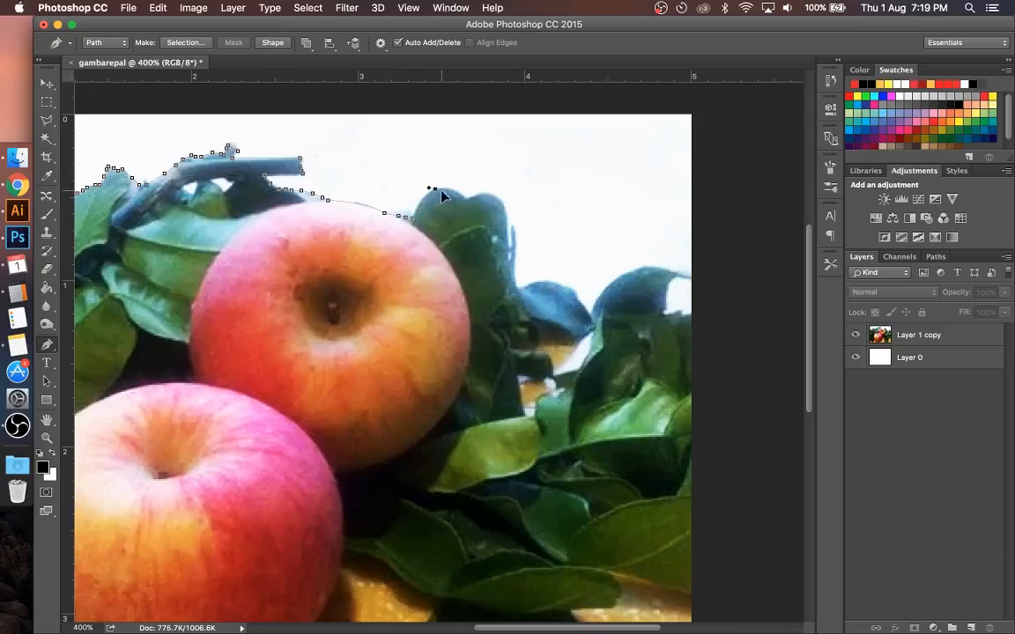
Step: Trace the path over the double-lobed leaf right of the rear apple and down its outer side to the small bluish leaf
{"action": "left_click", "coordinate": [435, 188], "text": "alt"}
{"action": "left_click", "coordinate": [467, 201]}
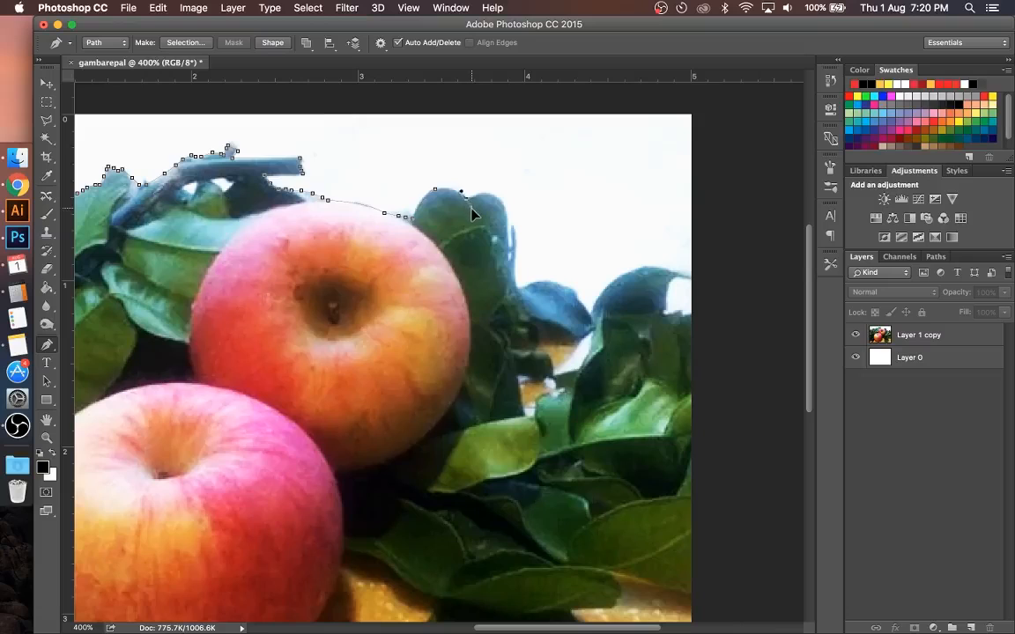
{"action": "mouse_move", "coordinate": [471, 213]}
{"action": "left_mouse_down"}
{"action": "mouse_move", "coordinate": [480, 221]}
{"action": "mouse_move", "coordinate": [477, 212]}
{"action": "left_mouse_up"}
{"action": "left_click", "coordinate": [466, 200], "text": "alt"}
{"action": "left_click_drag", "start_coordinate": [506, 207], "coordinate": [519, 232]}
{"action": "left_click", "coordinate": [505, 207], "text": "alt"}
{"action": "left_click", "coordinate": [507, 228]}
{"action": "left_click", "coordinate": [508, 238]}
{"action": "left_click", "coordinate": [509, 249]}
{"action": "left_click", "coordinate": [510, 258]}
{"action": "left_click", "coordinate": [514, 276]}
{"action": "left_click", "coordinate": [517, 285]}
{"action": "left_click", "coordinate": [522, 287]}
Step: Trace the path over the small bluish leaf down to the dip before the last large leaf
{"action": "left_click", "coordinate": [529, 285]}
{"action": "left_click", "coordinate": [536, 283]}
{"action": "left_click", "coordinate": [548, 282]}
{"action": "left_click", "coordinate": [561, 283]}
{"action": "left_click", "coordinate": [568, 288]}
{"action": "left_click", "coordinate": [577, 294]}
{"action": "left_click", "coordinate": [583, 304]}
Step: Trace the path over the last large leaf and around the white gap beneath it to the photo's right edge
{"action": "scroll", "coordinate": [608, 299], "scroll_direction": "right", "scroll_amount": 5}
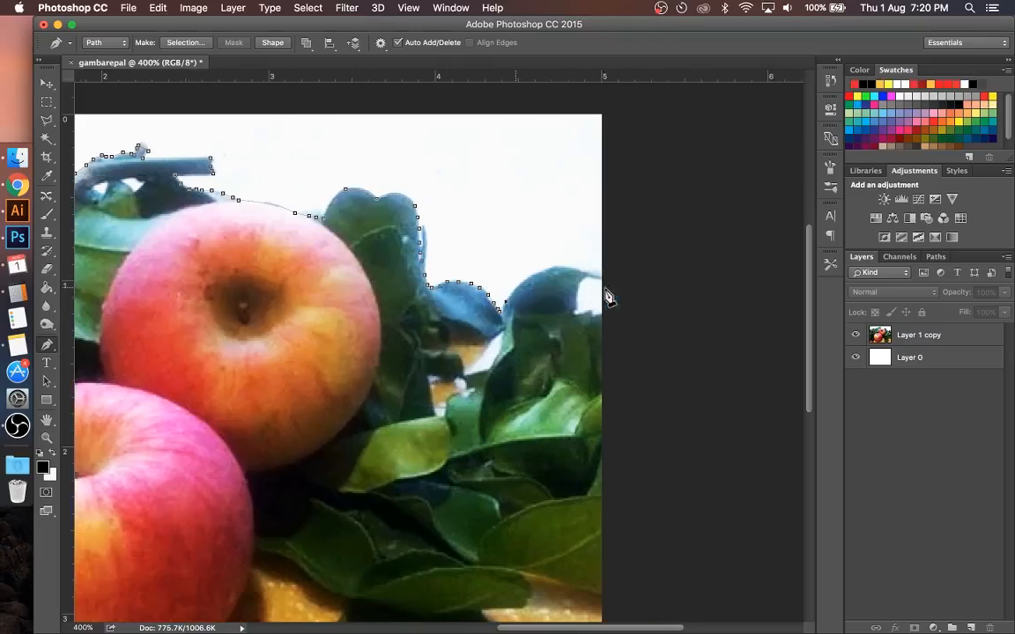
{"action": "left_click", "coordinate": [513, 293]}
{"action": "left_click", "coordinate": [521, 285]}
{"action": "left_click", "coordinate": [528, 279]}
{"action": "left_click", "coordinate": [537, 275]}
{"action": "left_click", "coordinate": [546, 270]}
{"action": "left_click", "coordinate": [556, 265]}
{"action": "left_click", "coordinate": [575, 266]}
{"action": "left_click", "coordinate": [593, 271]}
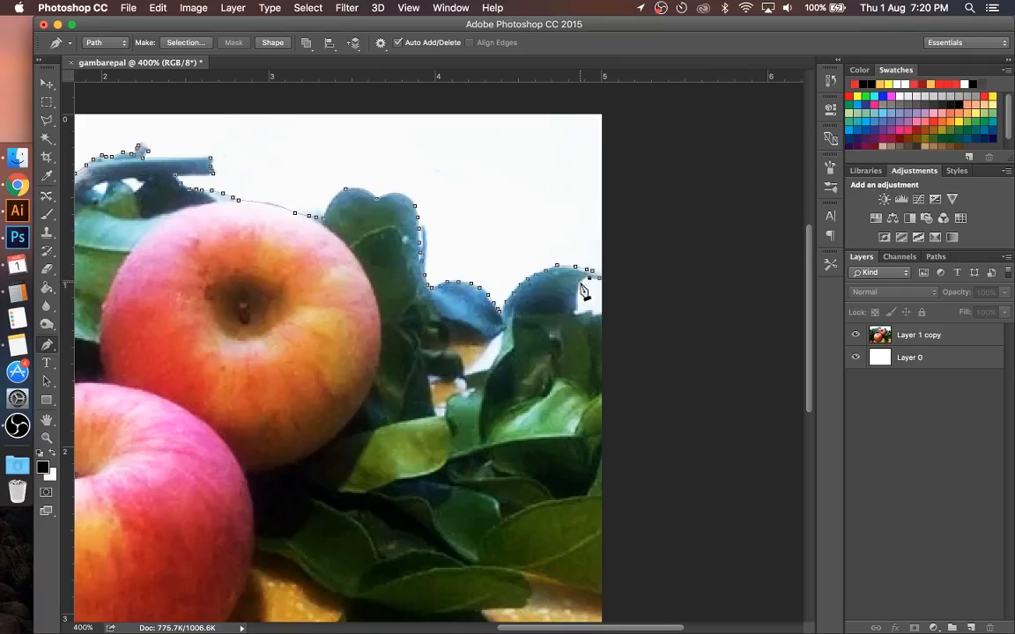
{"action": "left_click", "coordinate": [579, 290]}
{"action": "left_click", "coordinate": [581, 313]}
{"action": "left_click", "coordinate": [602, 313]}
Step: Close the path around the white background with corner points outside the photo's two upper corners
{"action": "key", "text": "super+minus"}
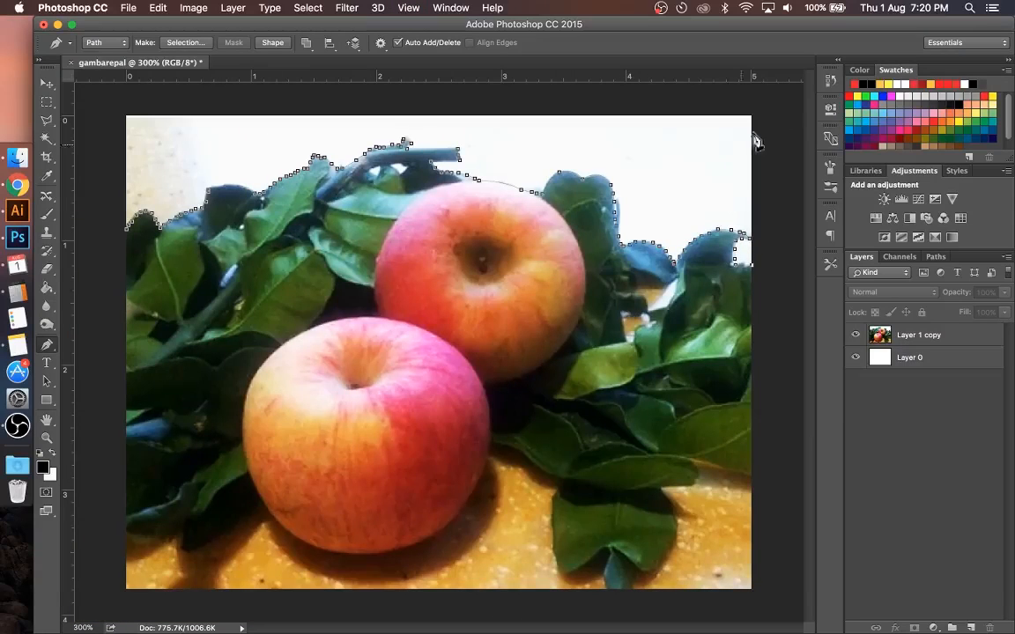
{"action": "left_click", "coordinate": [759, 110]}
{"action": "left_click", "coordinate": [111, 101]}
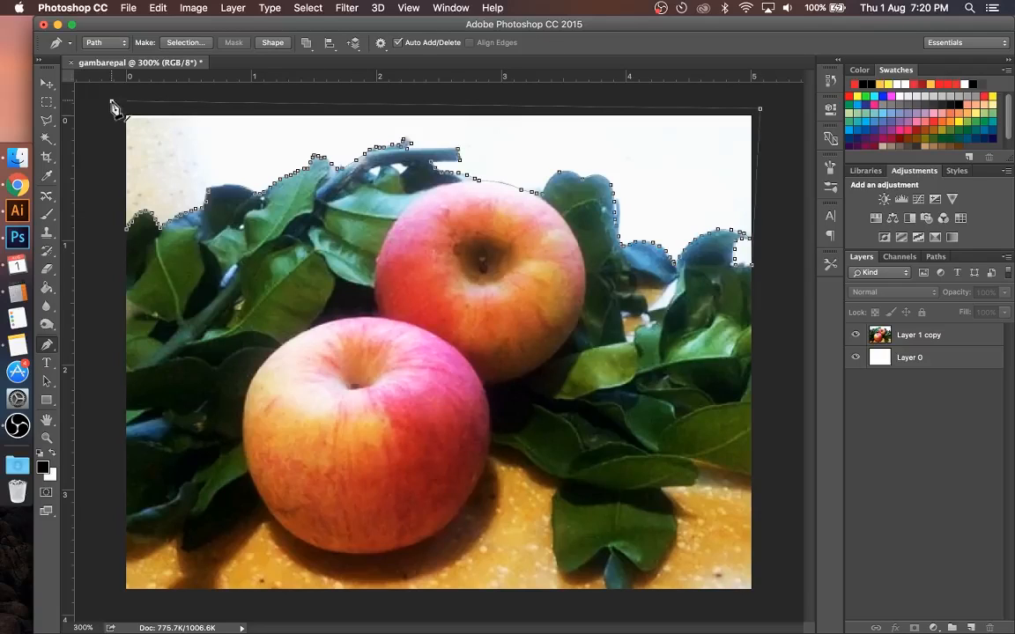
{"action": "left_click", "coordinate": [128, 233]}
Step: Convert the closed background path into a new anti-aliased selection with a feather radius of 0 pixels
{"action": "key", "text": "super+Return"}
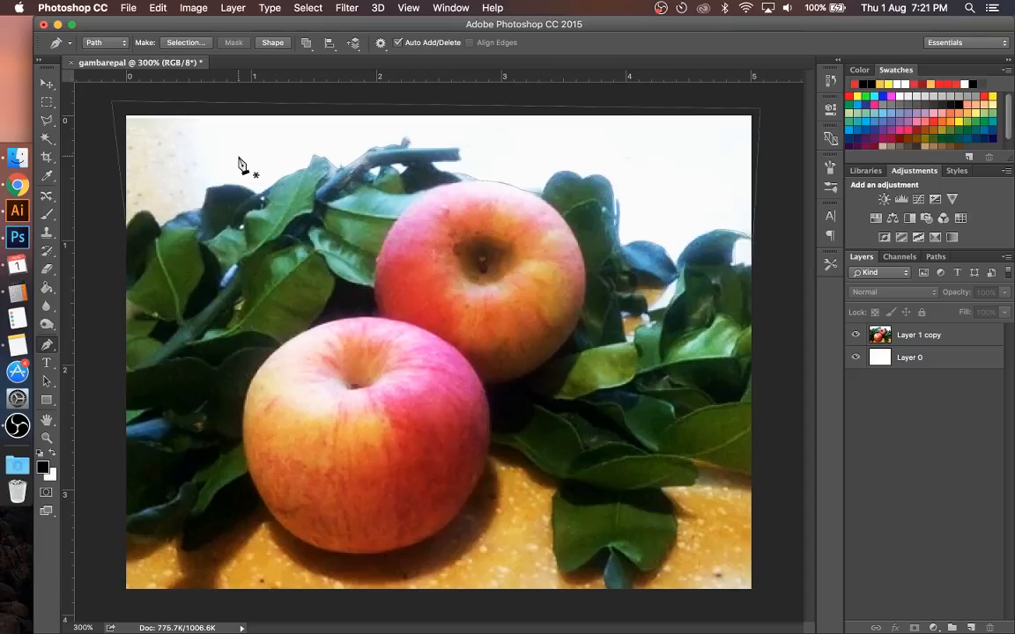
{"action": "right_click", "coordinate": [240, 161]}
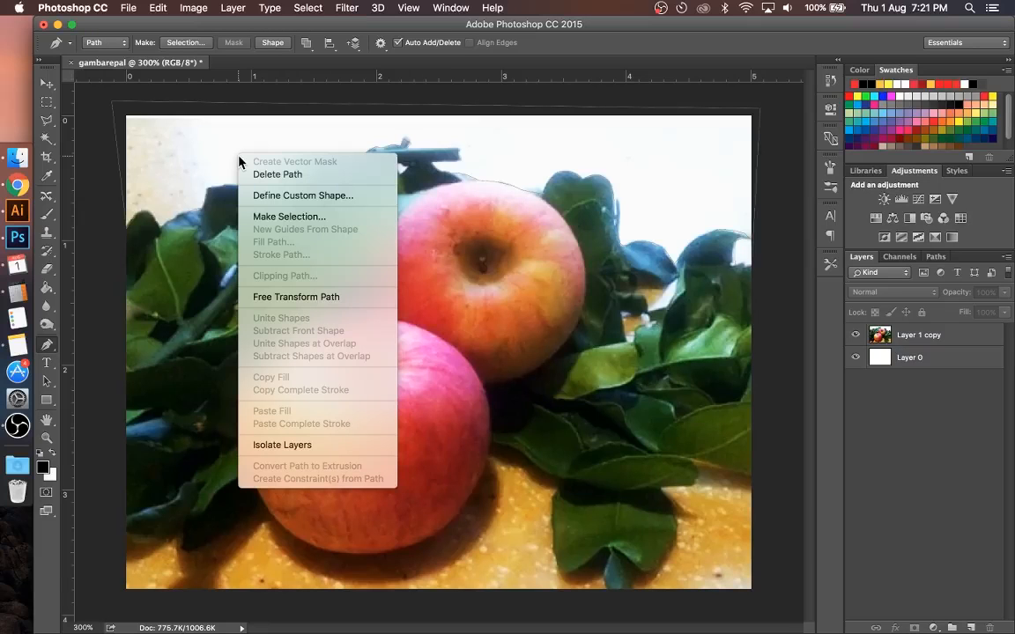
{"action": "left_click", "coordinate": [266, 217]}
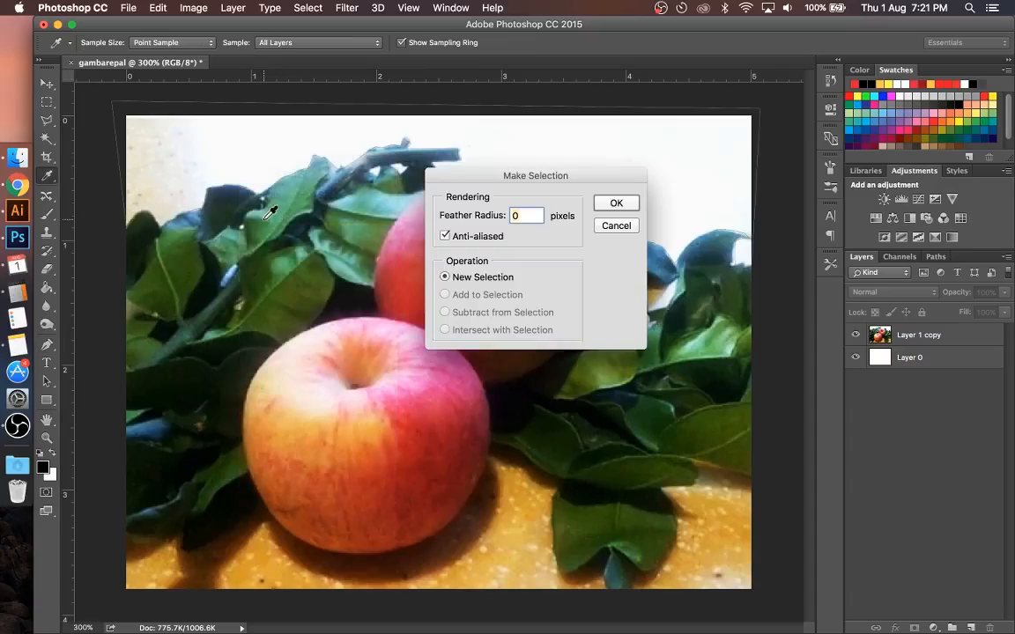
{"action": "left_click", "coordinate": [610, 206]}
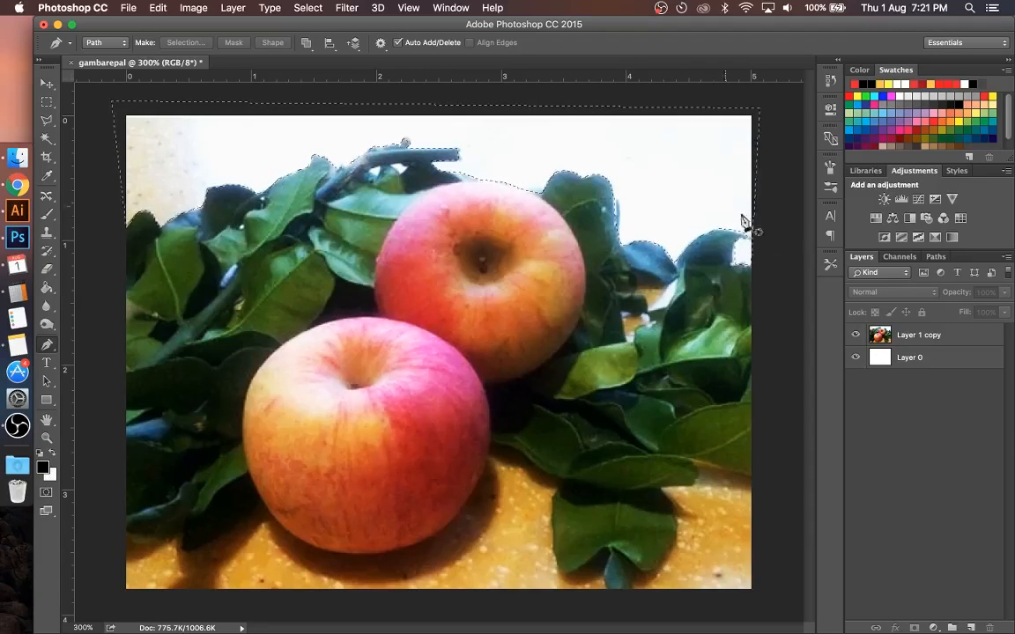
Step: Delete the selected background from Layer 1 copy, hide the white Layer 0, and deselect
{"action": "left_click", "coordinate": [909, 337]}
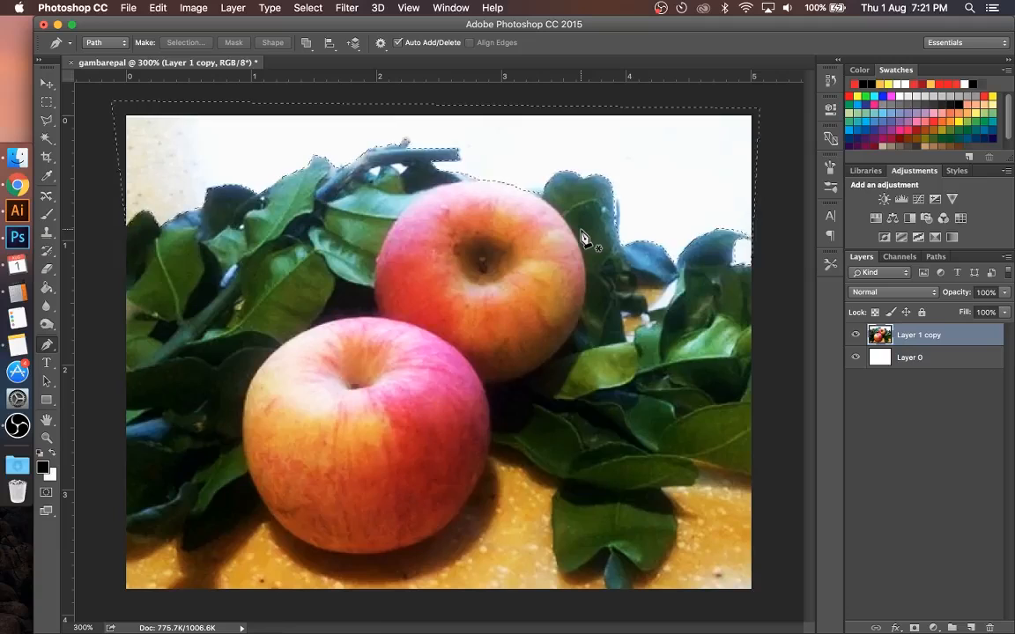
{"action": "key", "text": "Delete"}
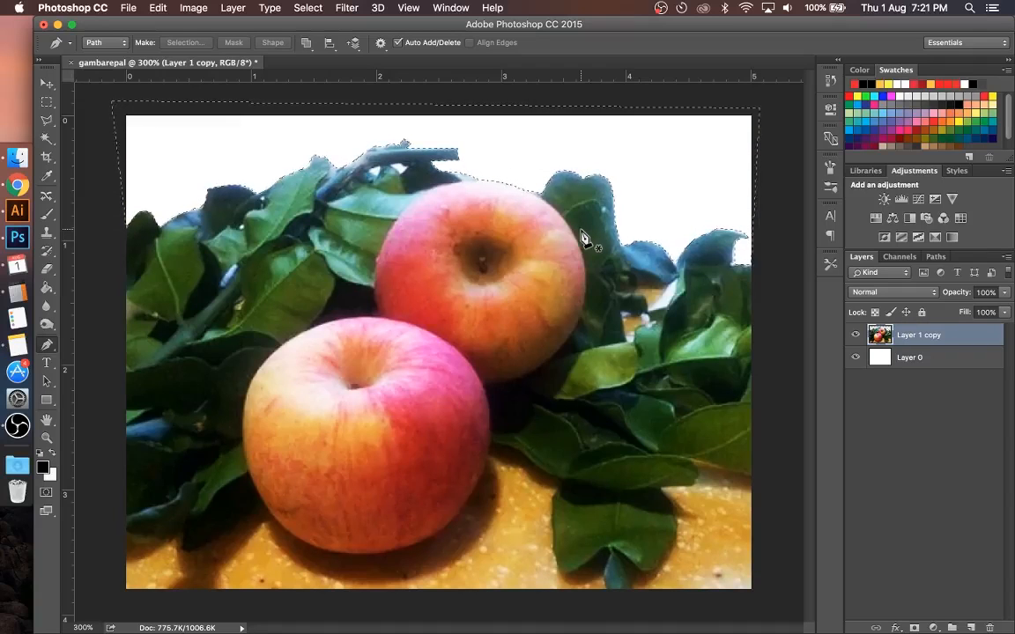
{"action": "left_click", "coordinate": [855, 357]}
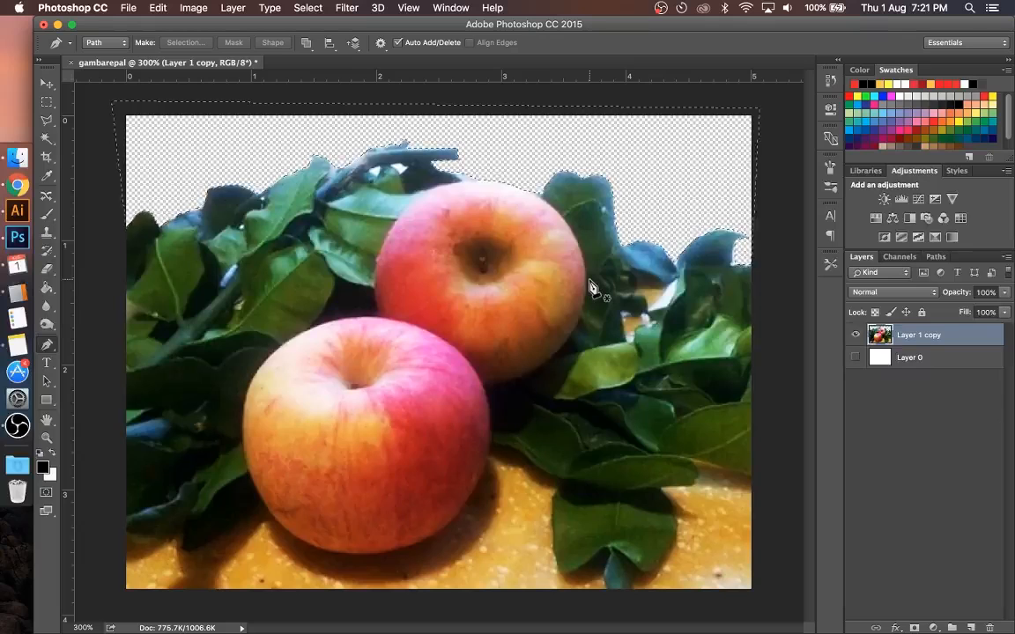
{"action": "key", "text": "m"}
{"action": "key", "text": "super+d"}
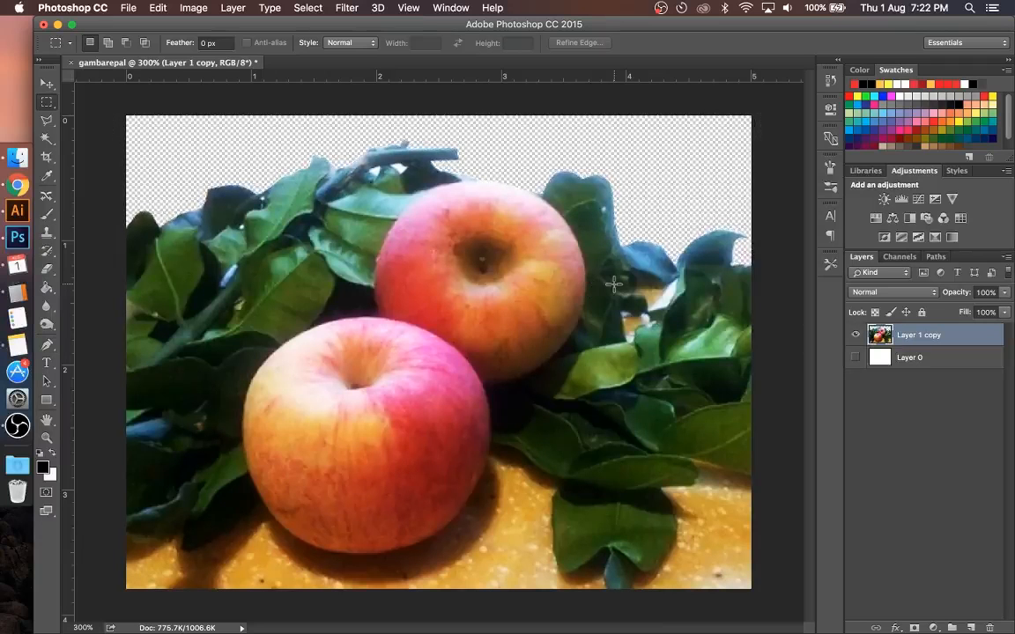
Step: Remove the small white gaps beneath the twig behind the rear apple using the Magic Wand, and deselect
{"action": "key", "text": "super+plus"}
{"action": "scroll", "coordinate": [614, 284], "scroll_direction": "up", "scroll_amount": 5}
{"action": "scroll", "coordinate": [614, 284], "scroll_direction": "down", "scroll_amount": 3}
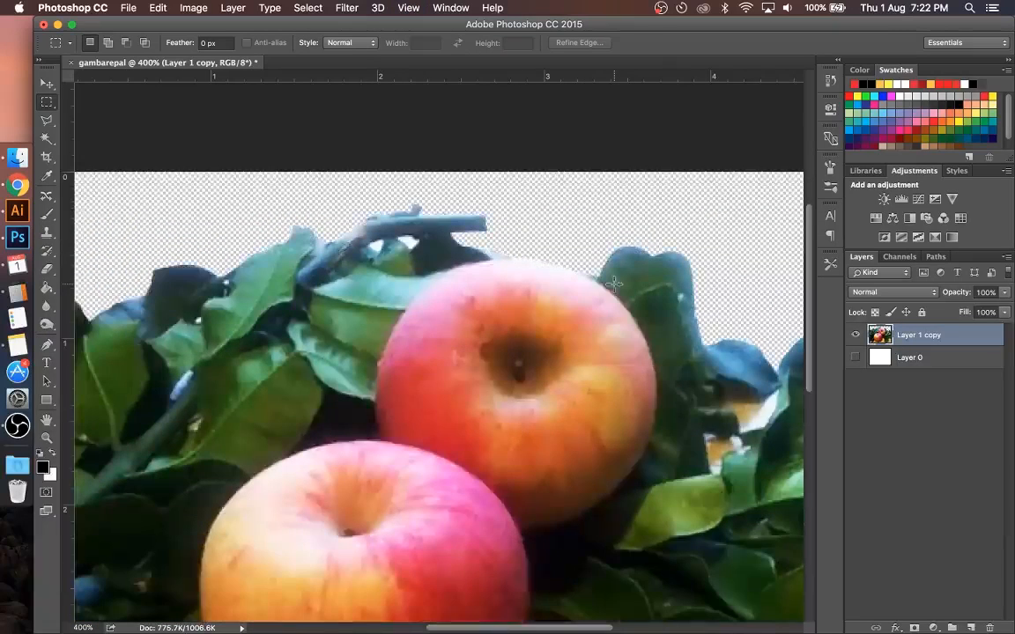
{"action": "key", "text": "w"}
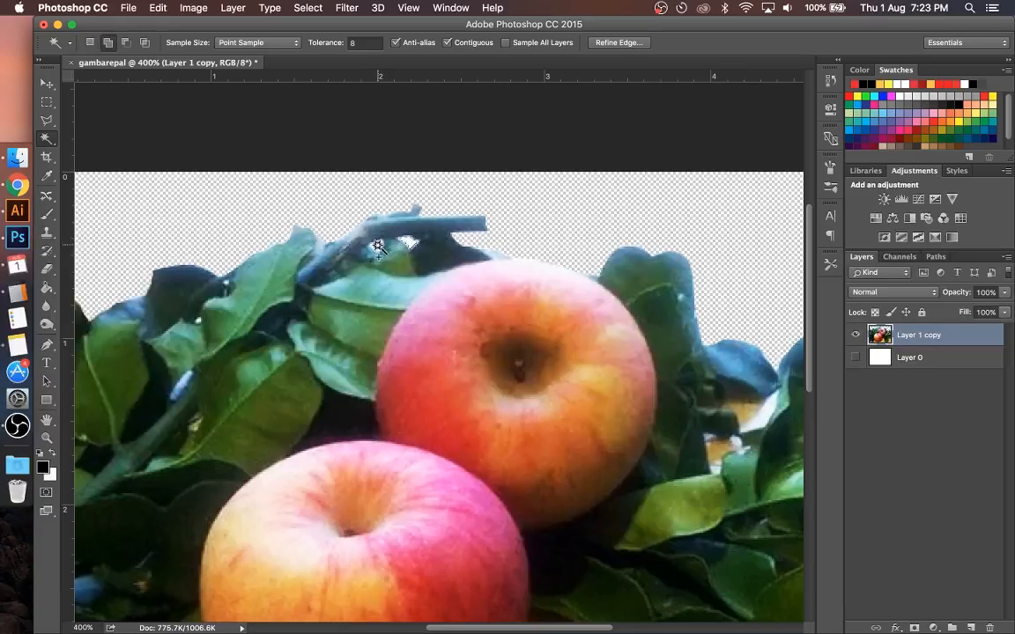
{"action": "left_click", "coordinate": [376, 246], "text": "shift"}
{"action": "key", "text": "super+d"}
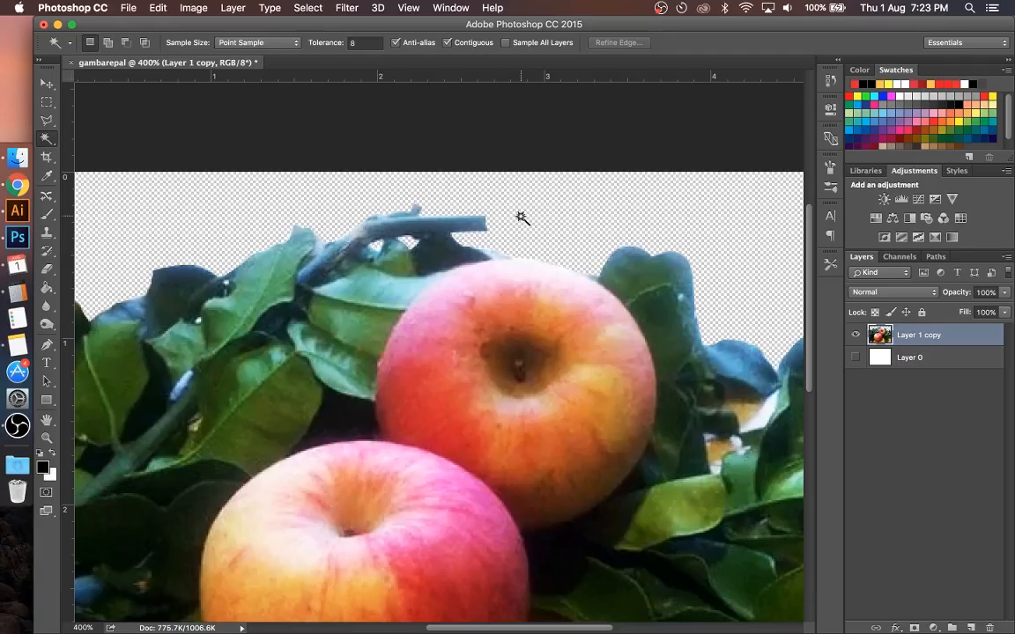
Step: Remove the white gap between the leaves right of the rear apple using the Magic Wand, and deselect
{"action": "scroll", "coordinate": [620, 220], "scroll_direction": "right", "scroll_amount": 6}
{"action": "scroll", "coordinate": [620, 220], "scroll_direction": "down", "scroll_amount": 2}
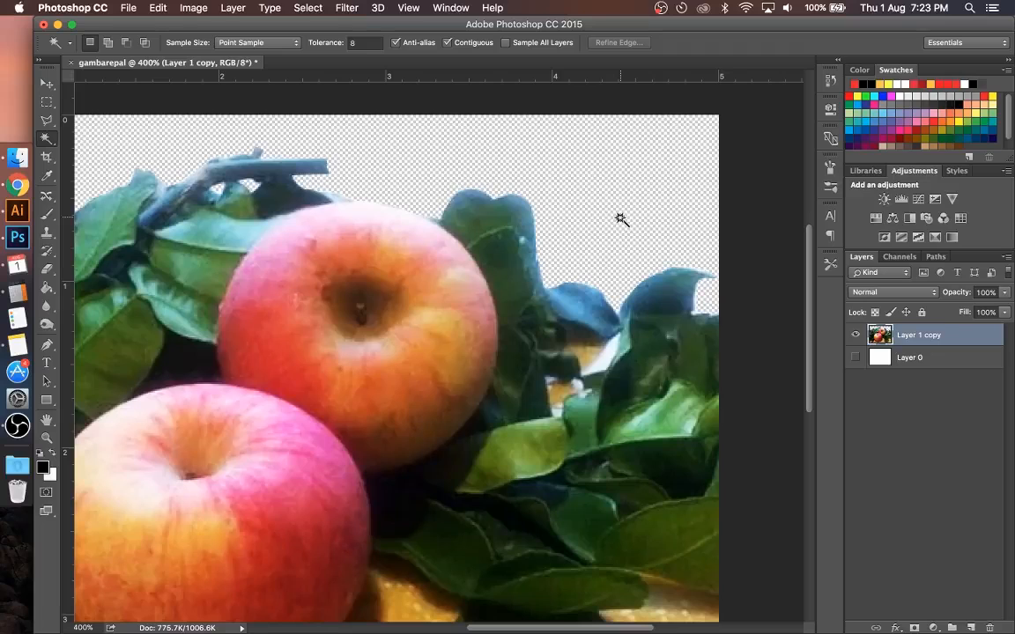
{"action": "left_click", "coordinate": [614, 359], "text": "shift"}
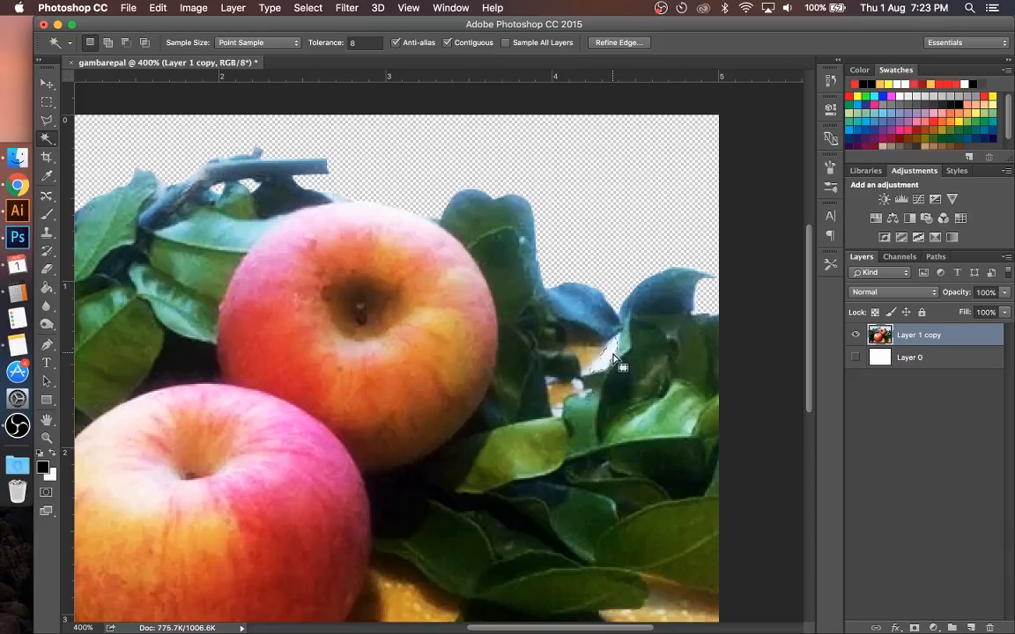
{"action": "key", "text": "Delete"}
{"action": "key", "text": "super+d"}
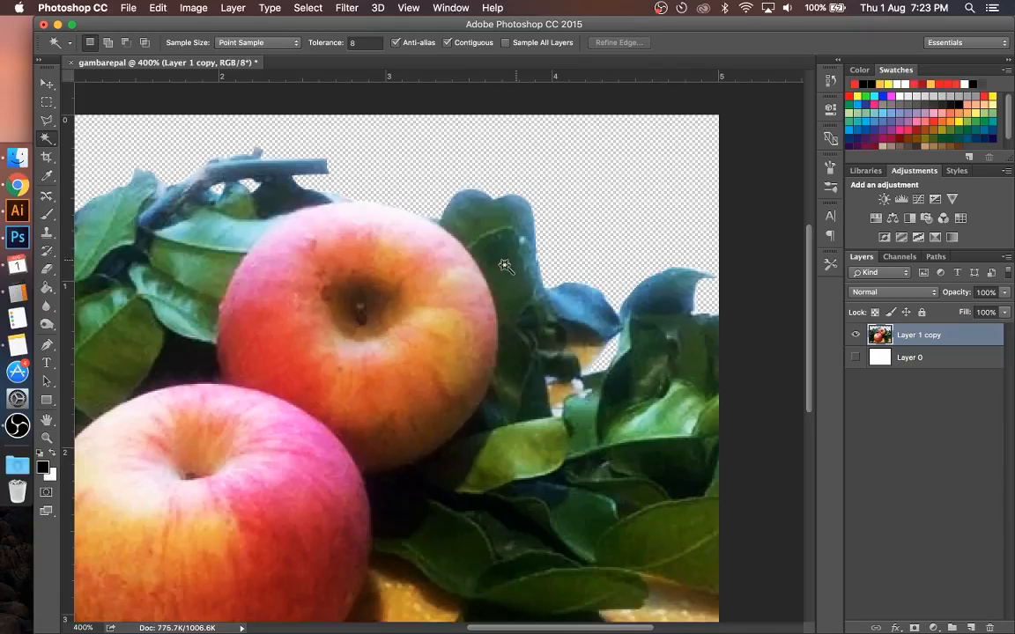
Step: Save a copy of the cut-out as gambarepaltrans2.png in PNG format with smallest compression and no interlacing
{"action": "scroll", "coordinate": [504, 266], "scroll_direction": "left", "scroll_amount": 5}
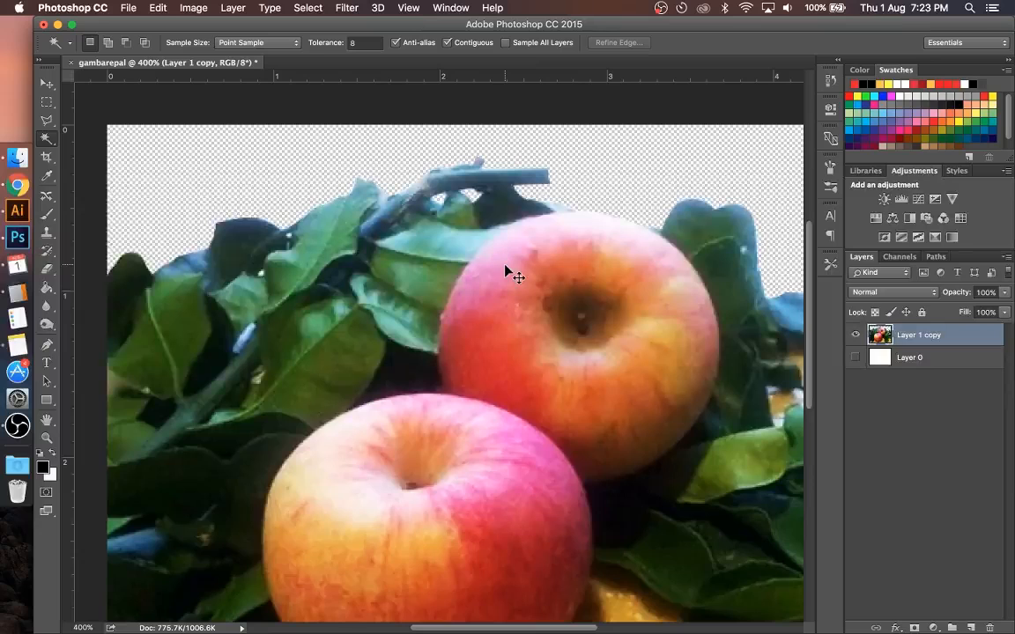
{"action": "key", "text": "super+minus"}
{"action": "key", "text": "super+minus"}
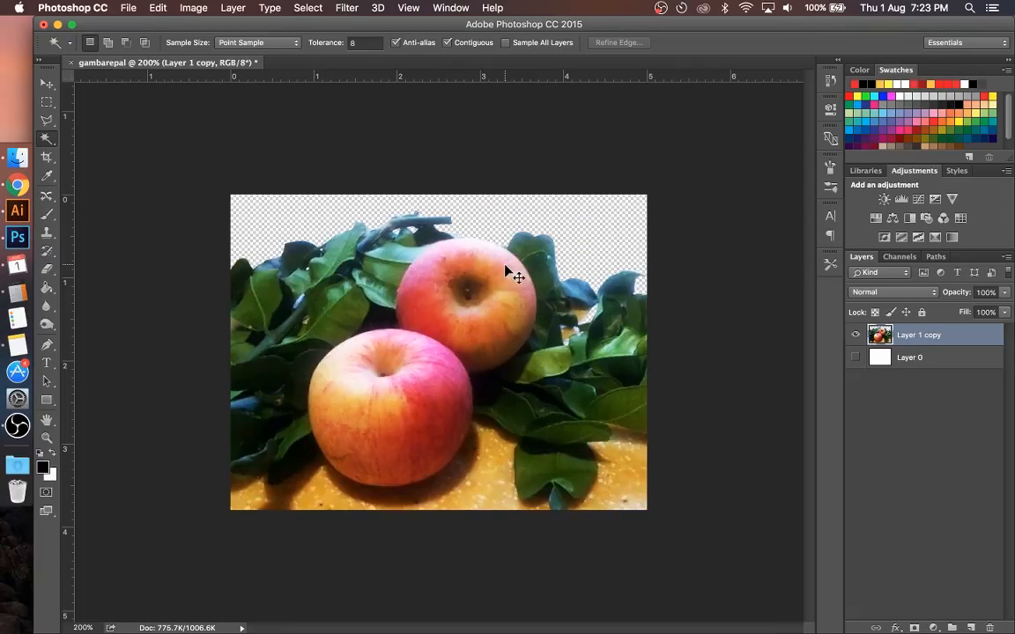
{"action": "key", "text": "super+shift+s"}
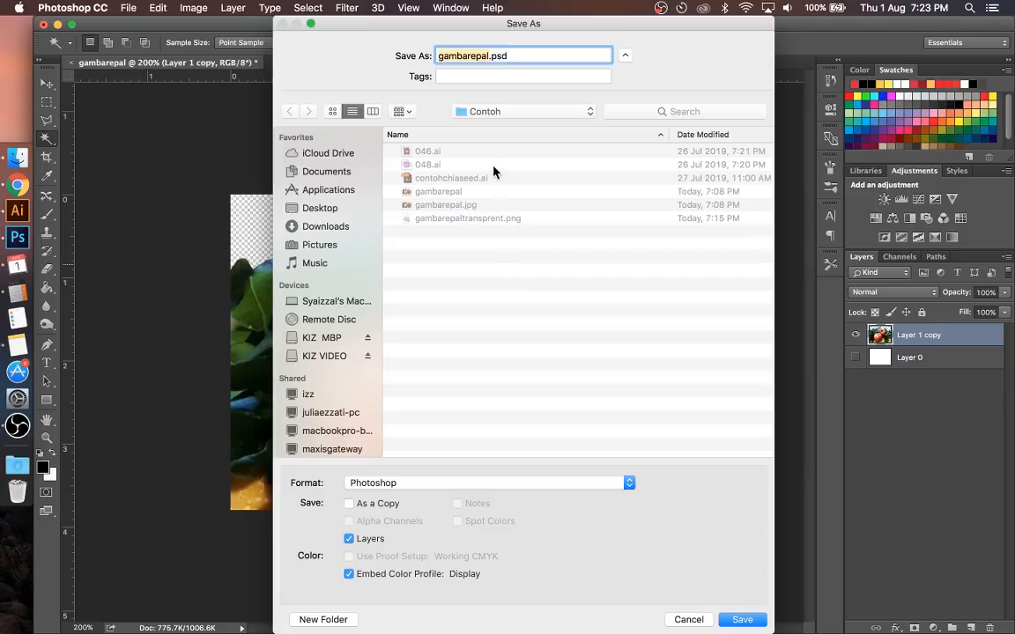
{"action": "key", "text": "Right"}
{"action": "type", "text": "trans"}
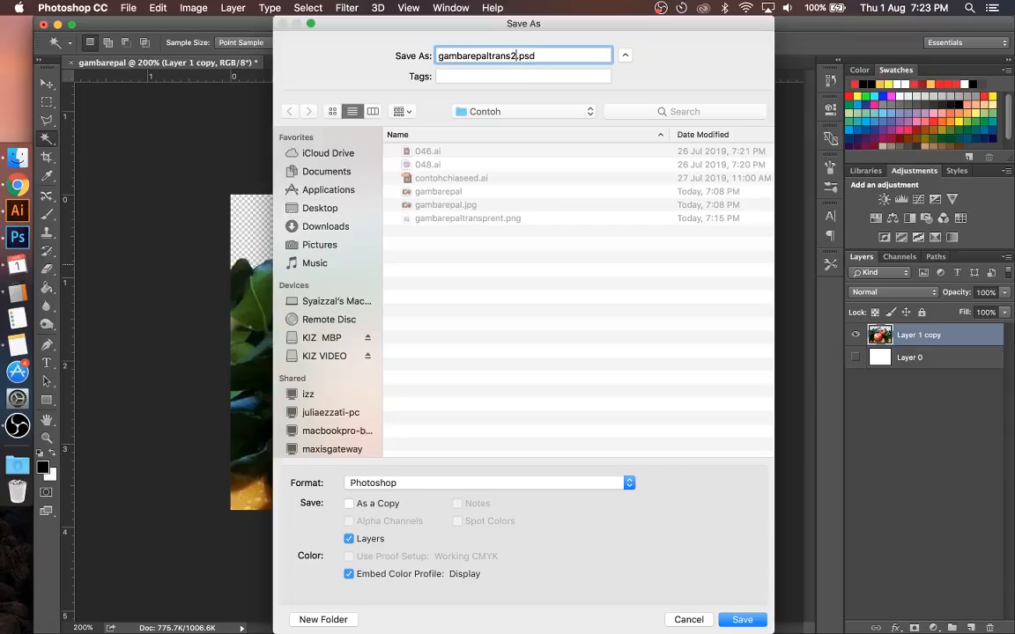
{"action": "left_click", "coordinate": [514, 492]}
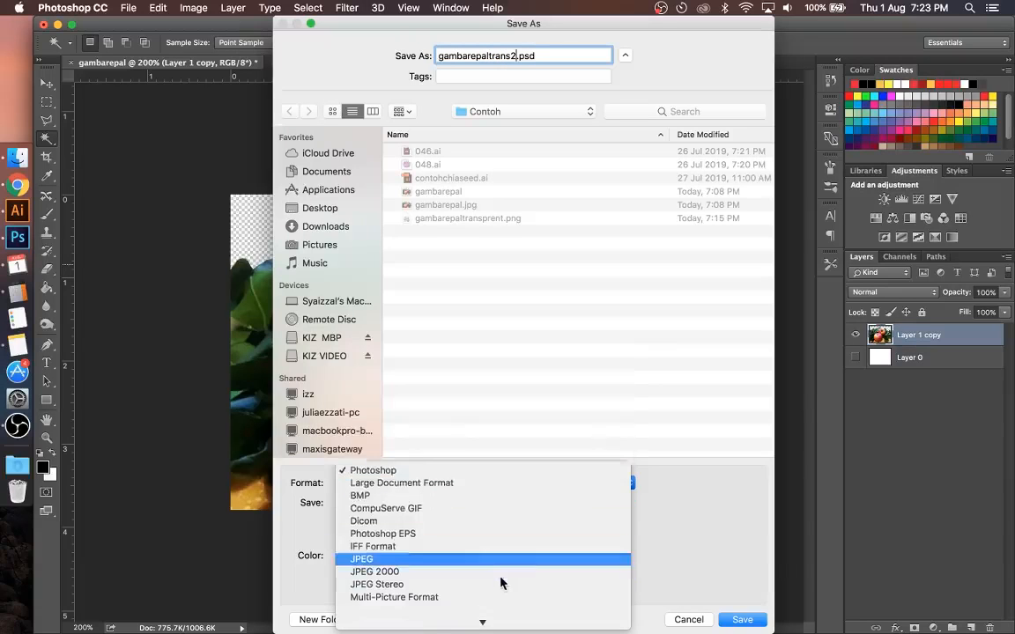
{"action": "left_click", "coordinate": [492, 545]}
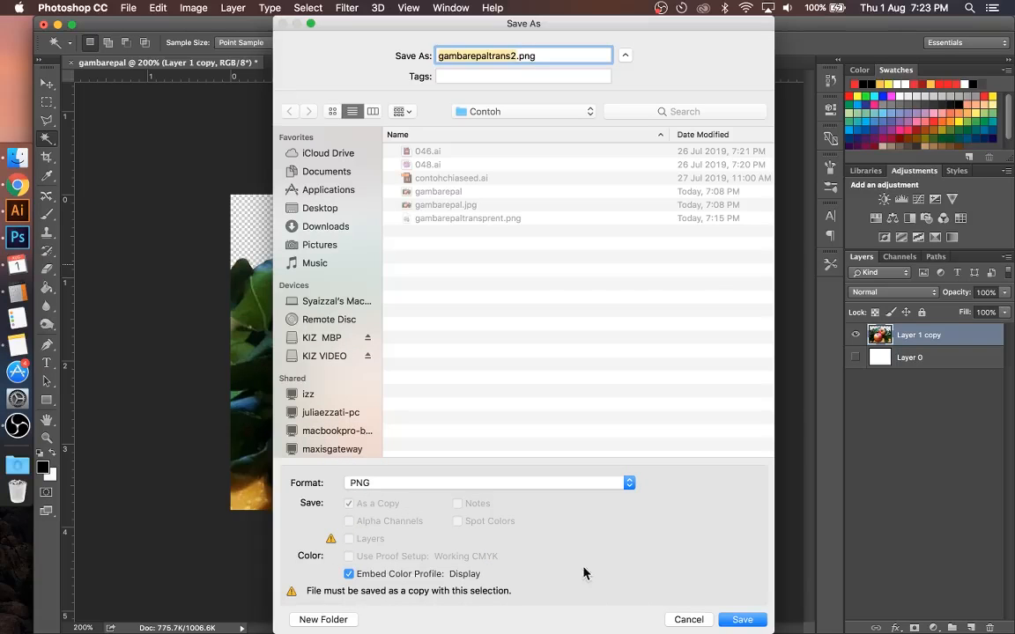
{"action": "left_click", "coordinate": [738, 620]}
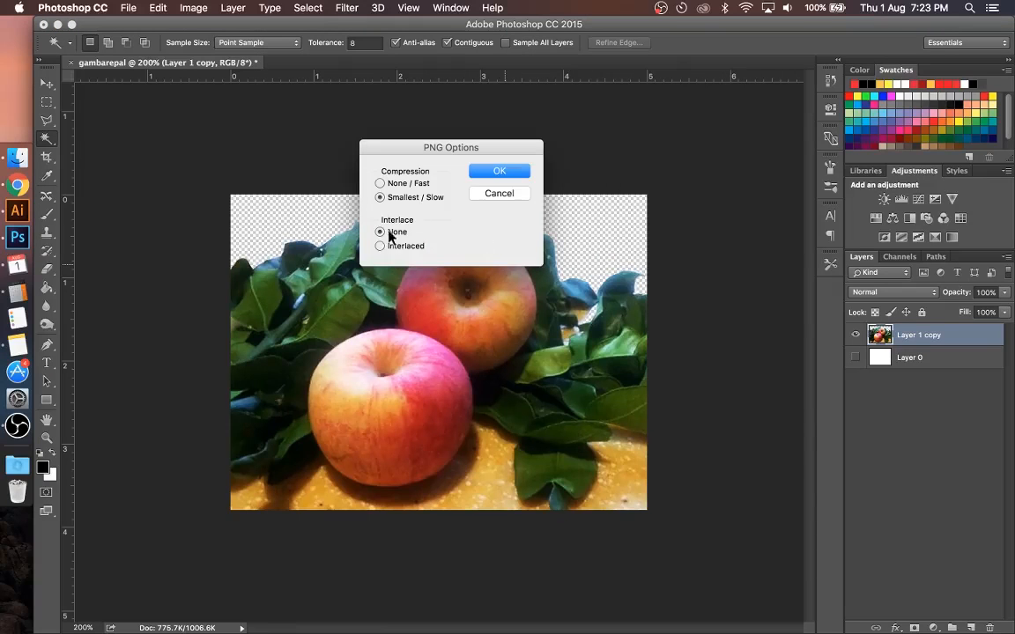
{"action": "left_click", "coordinate": [517, 171]}
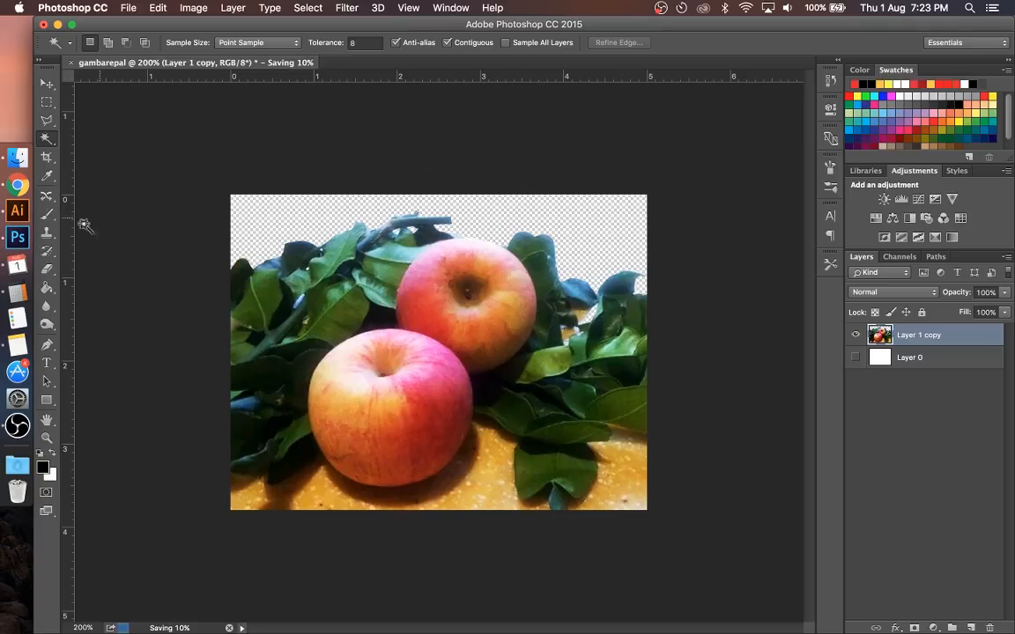
Step: Switch to Illustrator and move the old apple image off Layer 1 onto a new, hidden layer
{"action": "left_click", "coordinate": [16, 216]}
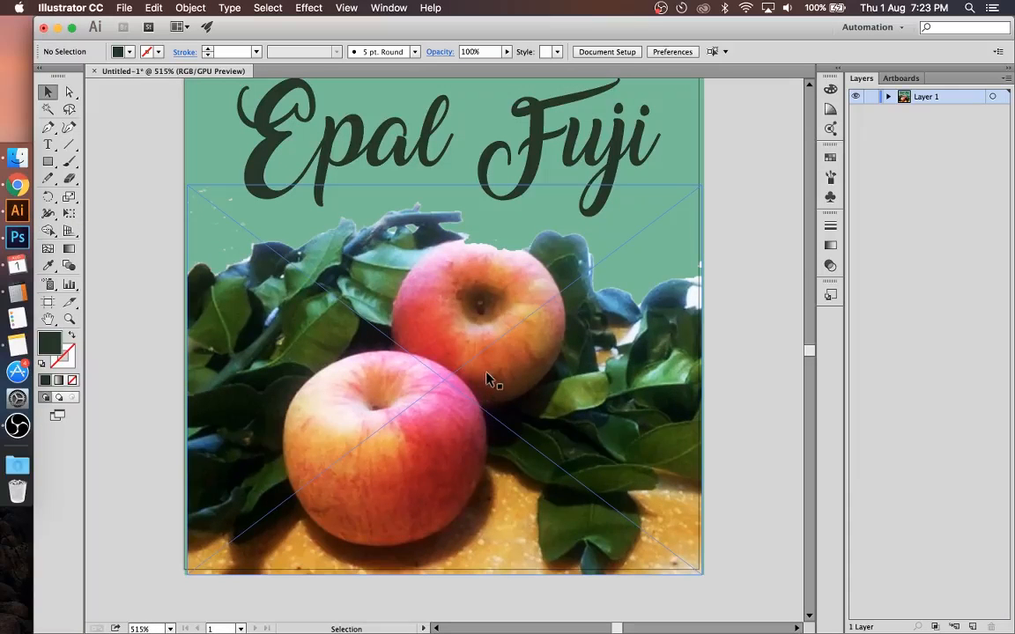
{"action": "left_click", "coordinate": [509, 367]}
{"action": "key", "text": "Delete"}
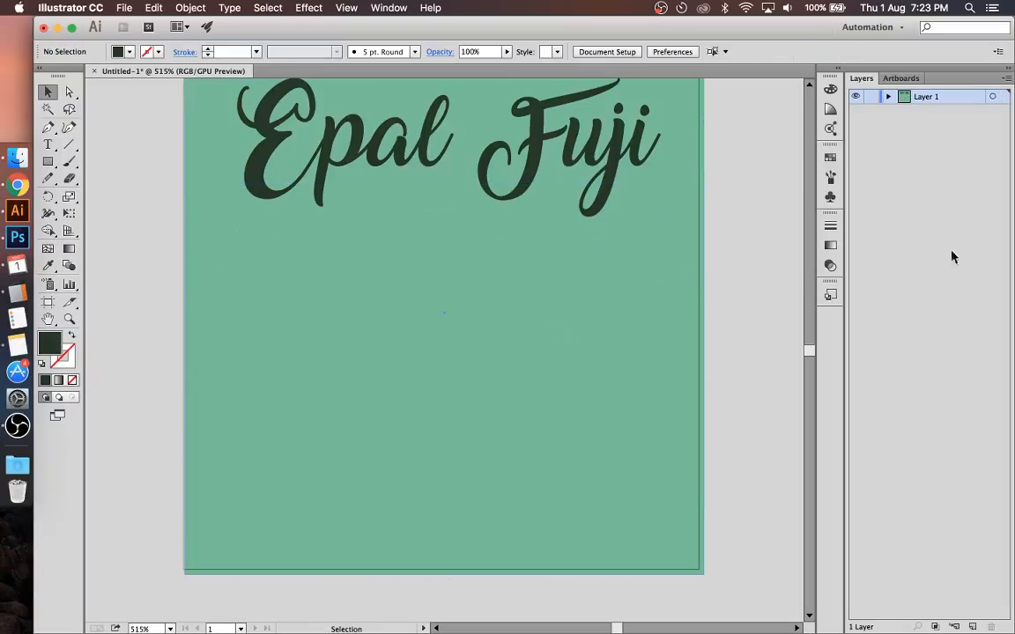
{"action": "left_click", "coordinate": [972, 626]}
Step: Place gambarepaltrans2.png from the Contoh folder below the Epal Fuji title on Layer 1, and deselect it
{"action": "left_click", "coordinate": [17, 157]}
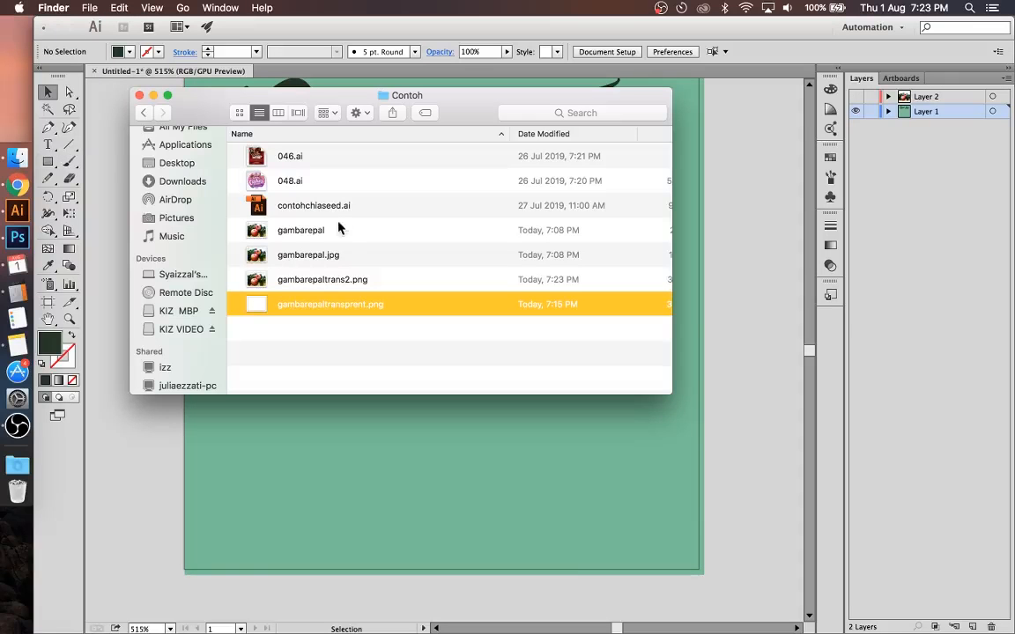
{"action": "left_click", "coordinate": [328, 282]}
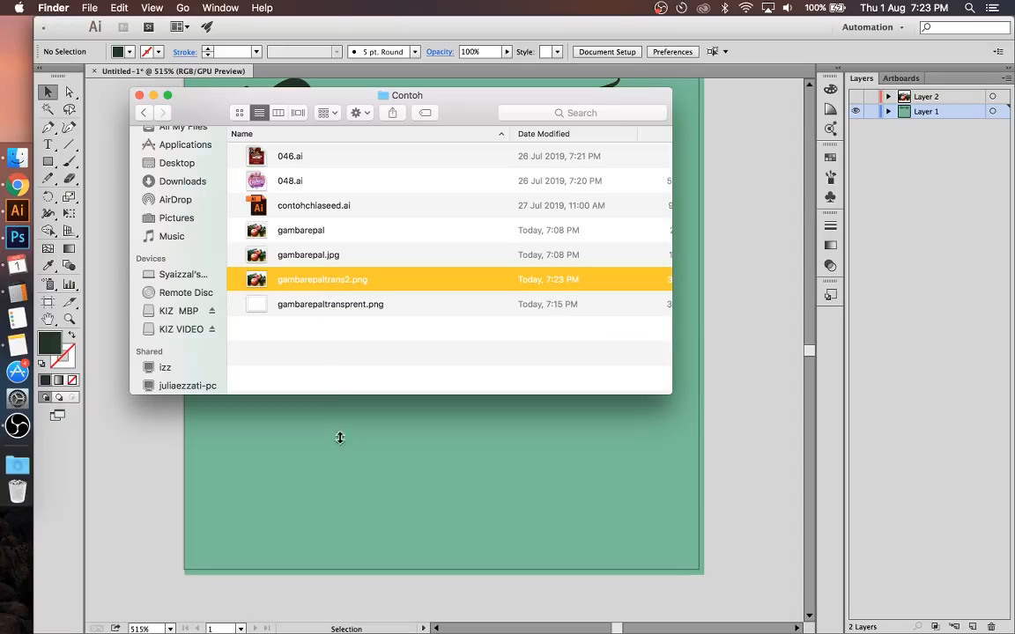
{"action": "left_click_drag", "start_coordinate": [253, 280], "coordinate": [432, 386]}
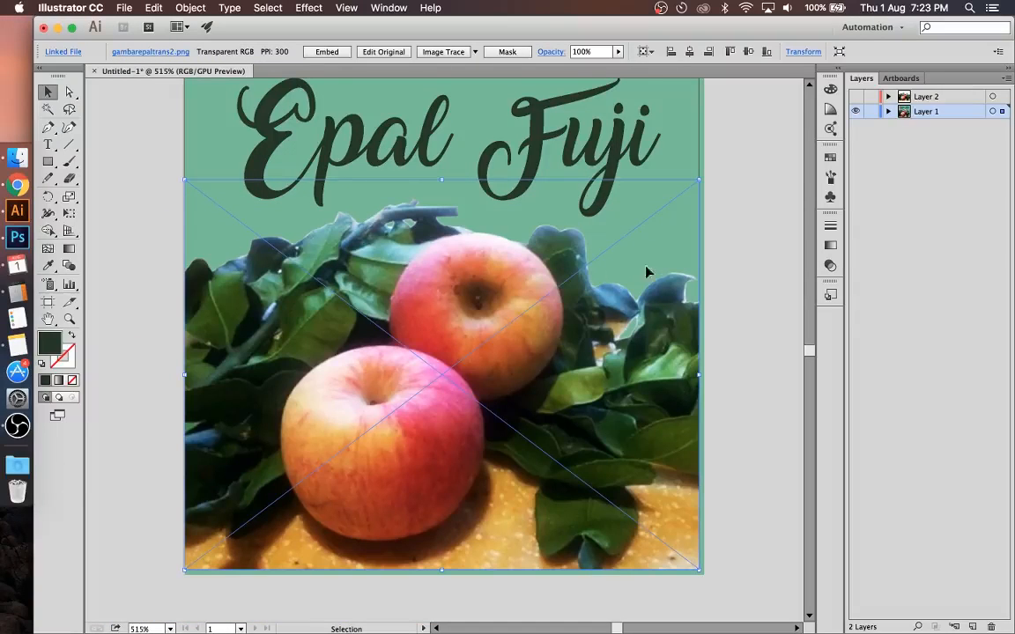
{"action": "left_click", "coordinate": [740, 259]}
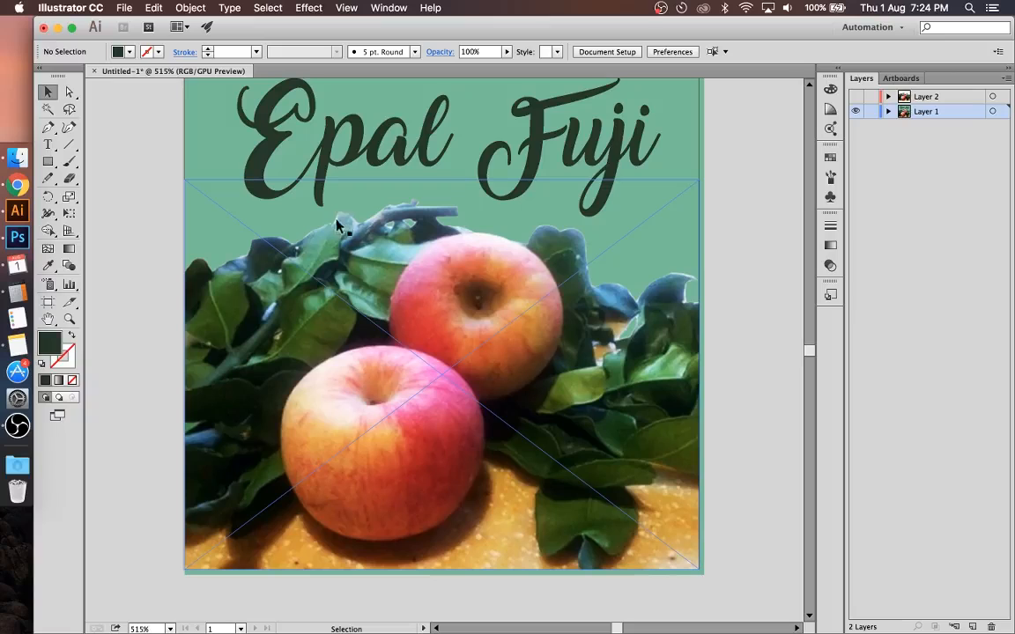
Step: Return to Photoshop, show Layer 0, and fill it with black using the Paint Bucket
{"action": "left_click", "coordinate": [17, 245]}
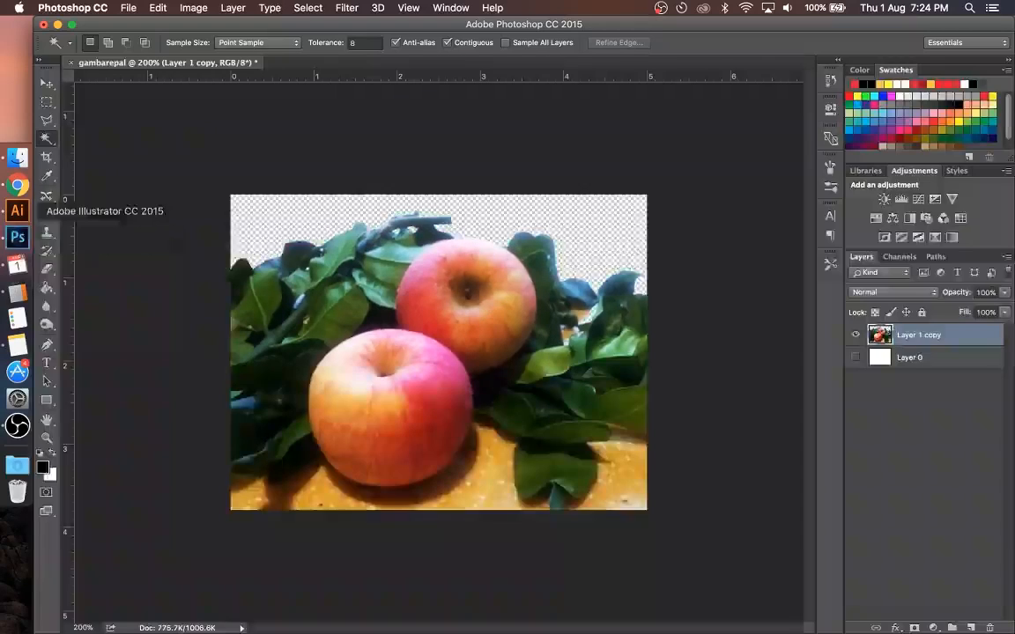
{"action": "left_click", "coordinate": [914, 355]}
{"action": "left_click", "coordinate": [855, 356]}
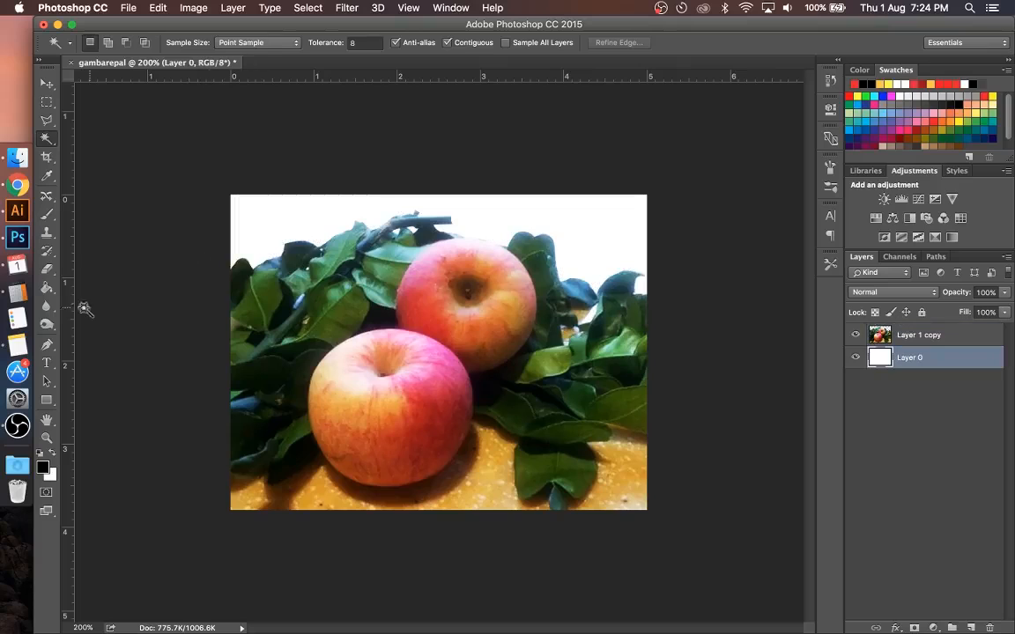
{"action": "left_click", "coordinate": [46, 287]}
{"action": "left_click", "coordinate": [322, 203]}
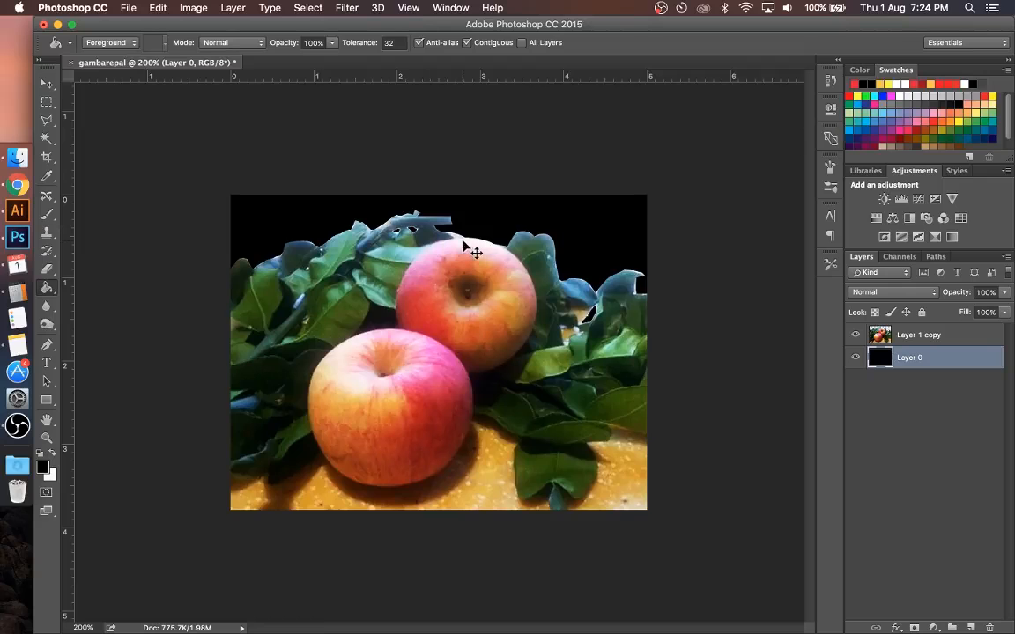
Step: Examine the leaf and apple edges against the black background and select Layer 1 copy
{"action": "key", "text": "super+equal"}
{"action": "key", "text": "super+equal"}
{"action": "scroll", "coordinate": [469, 249], "scroll_direction": "up", "scroll_amount": 5}
{"action": "scroll", "coordinate": [469, 249], "scroll_direction": "left", "scroll_amount": 5}
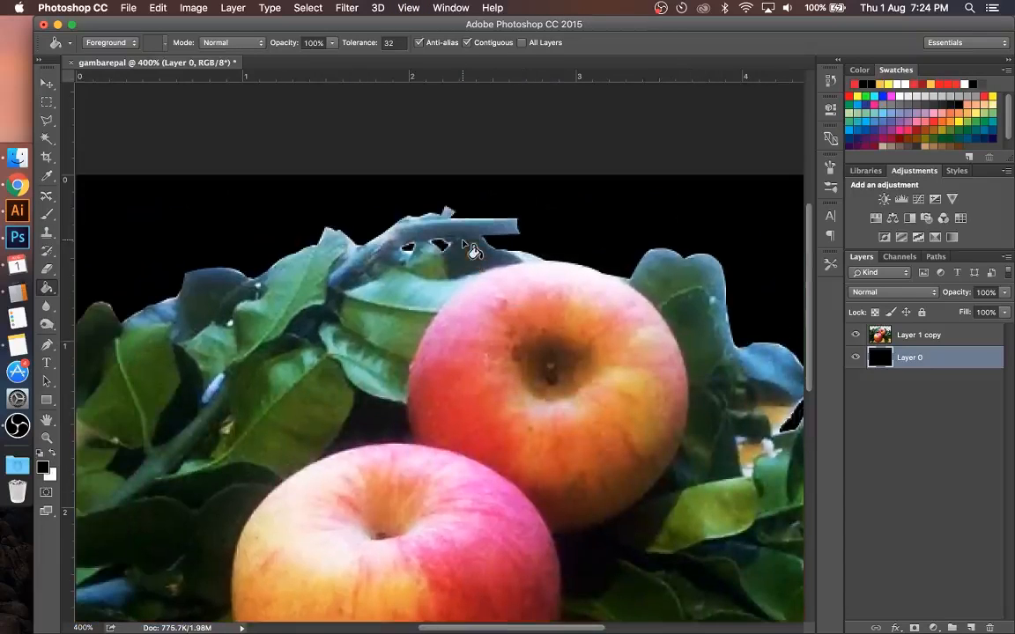
{"action": "scroll", "coordinate": [473, 254], "scroll_direction": "right", "scroll_amount": 3}
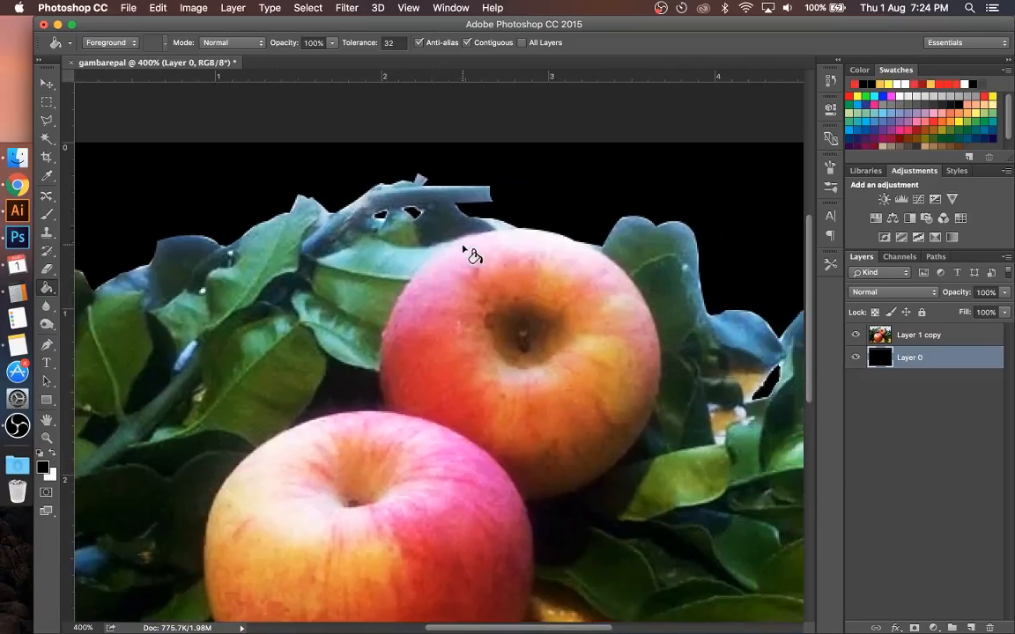
{"action": "key", "text": "super+minus"}
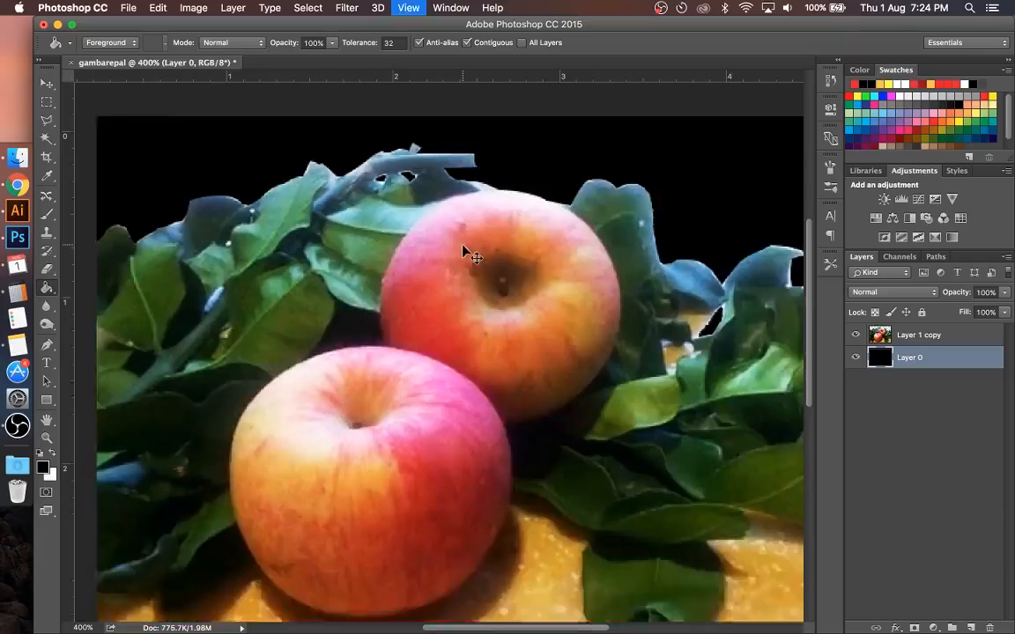
{"action": "left_click", "coordinate": [881, 335]}
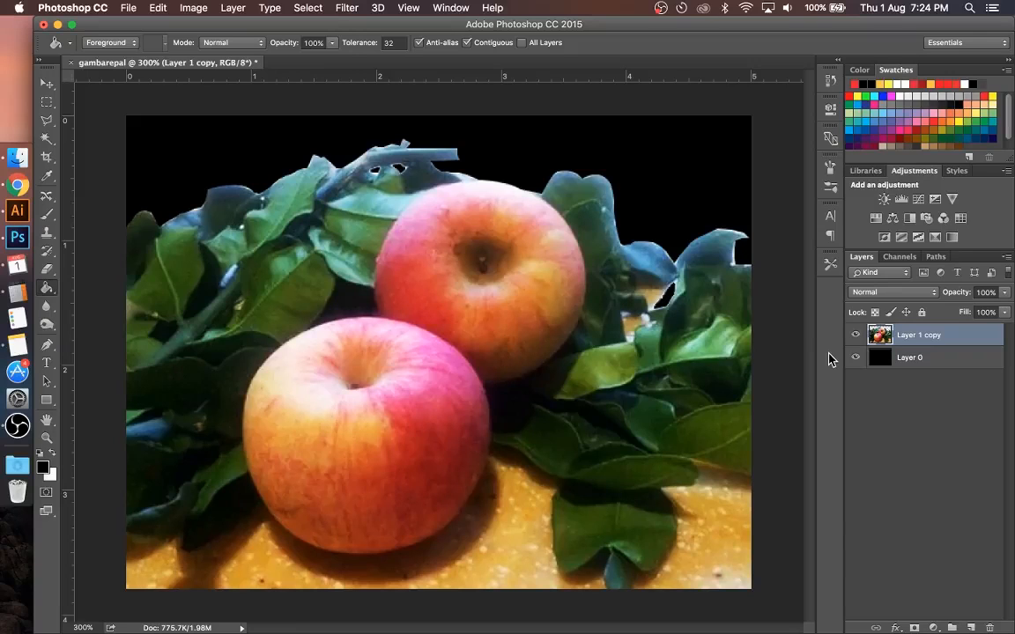
Step: Load the outline of Layer 1 copy as a selection and open Refine Edge with the Rectangular Marquee tool active
{"action": "left_click", "coordinate": [881, 339], "text": "super"}
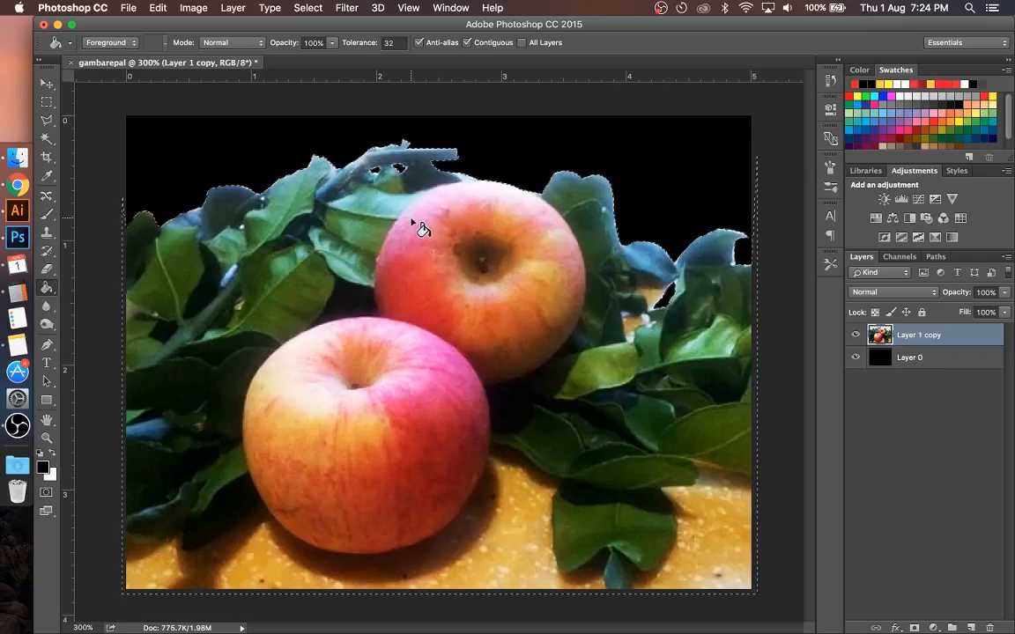
{"action": "left_click", "coordinate": [49, 107]}
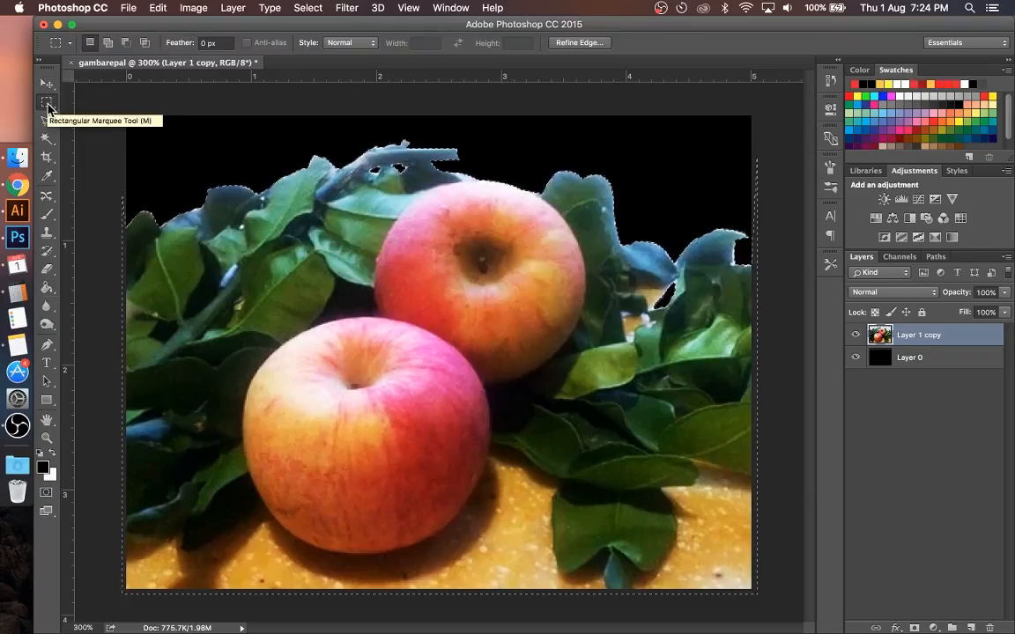
{"action": "left_click", "coordinate": [578, 42]}
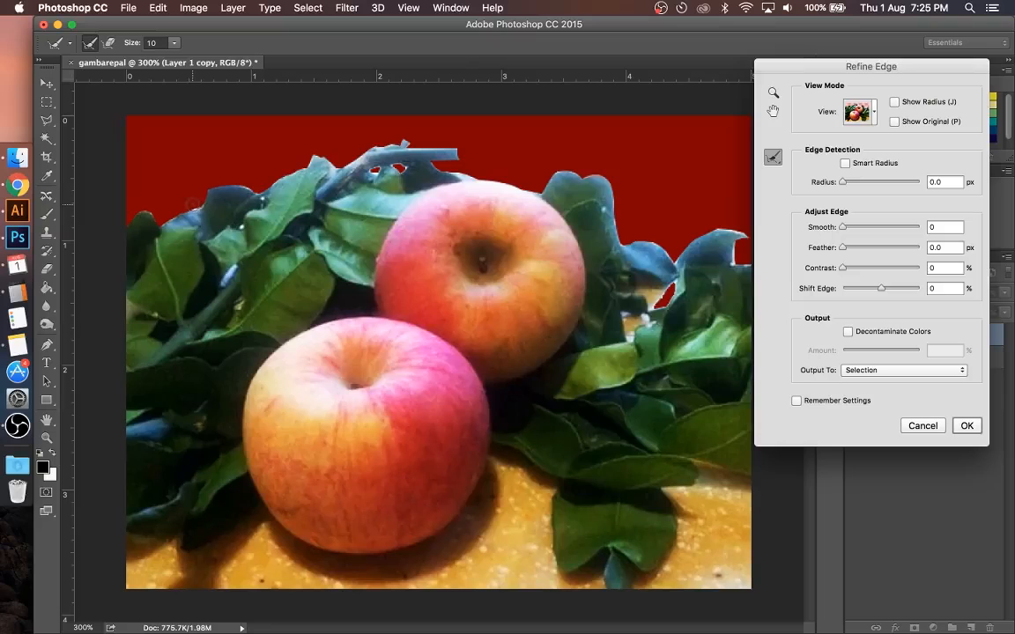
Step: Brush over the selection edge along the upper-left leaves and the twig with the Refine Radius tool
{"action": "key", "text": "super+plus"}
{"action": "key", "text": "super+plus"}
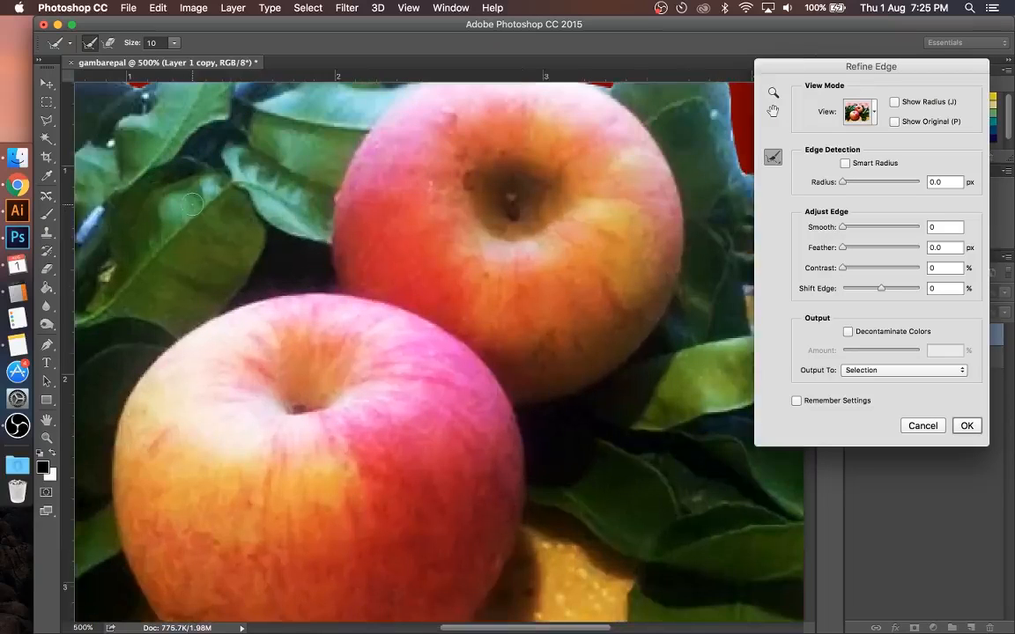
{"action": "scroll", "coordinate": [192, 204], "scroll_direction": "left", "scroll_amount": 3}
{"action": "scroll", "coordinate": [192, 204], "scroll_direction": "up", "scroll_amount": 2}
{"action": "scroll", "coordinate": [192, 204], "scroll_direction": "left", "scroll_amount": 3}
{"action": "scroll", "coordinate": [192, 205], "scroll_direction": "up", "scroll_amount": 2}
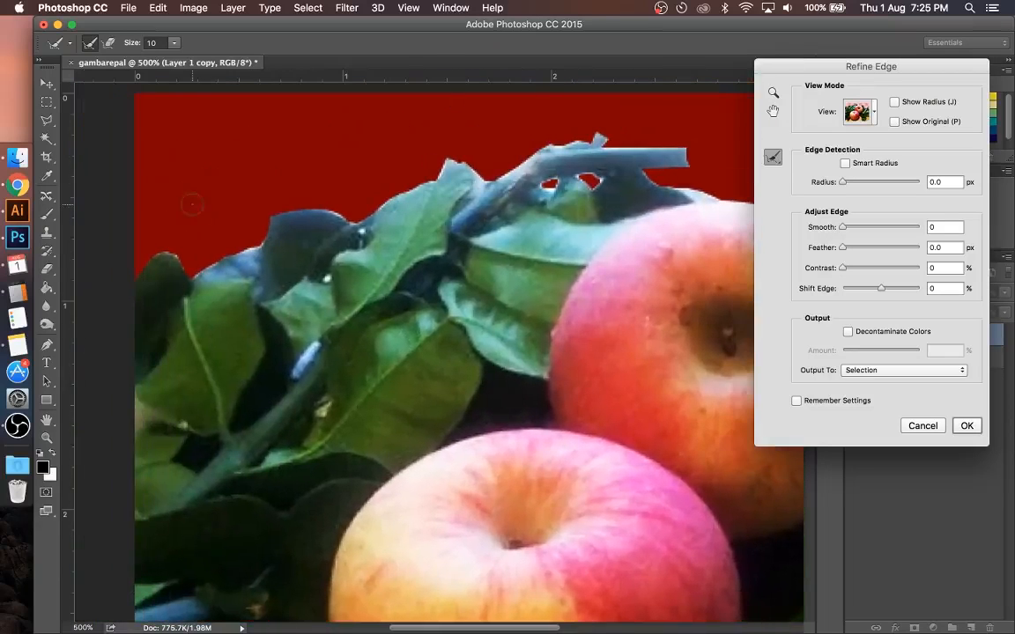
{"action": "left_click", "coordinate": [237, 243]}
{"action": "left_click_drag", "start_coordinate": [237, 243], "coordinate": [254, 242]}
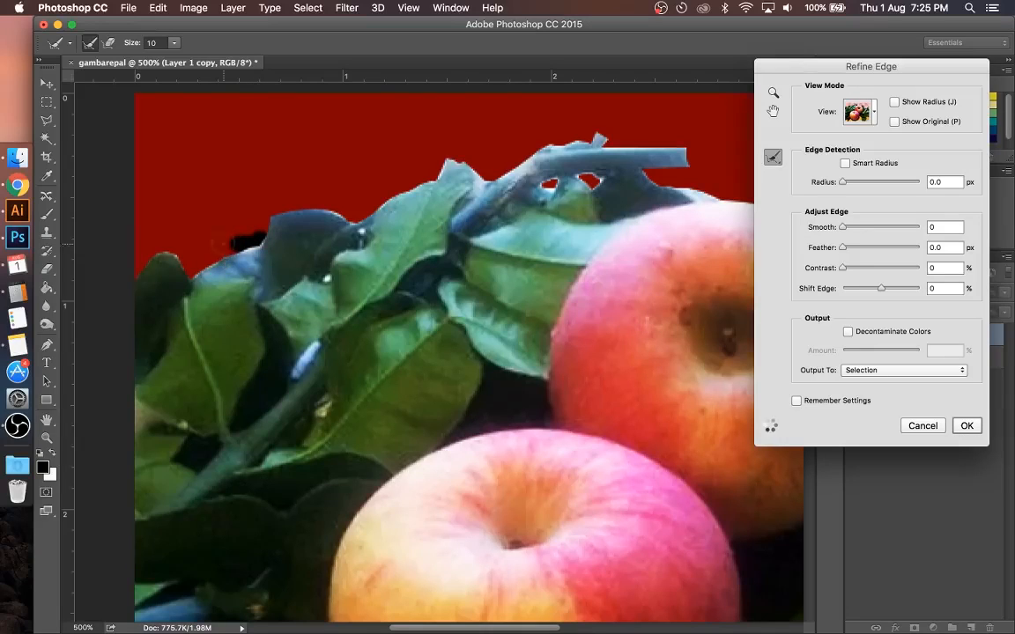
{"action": "left_click", "coordinate": [350, 211]}
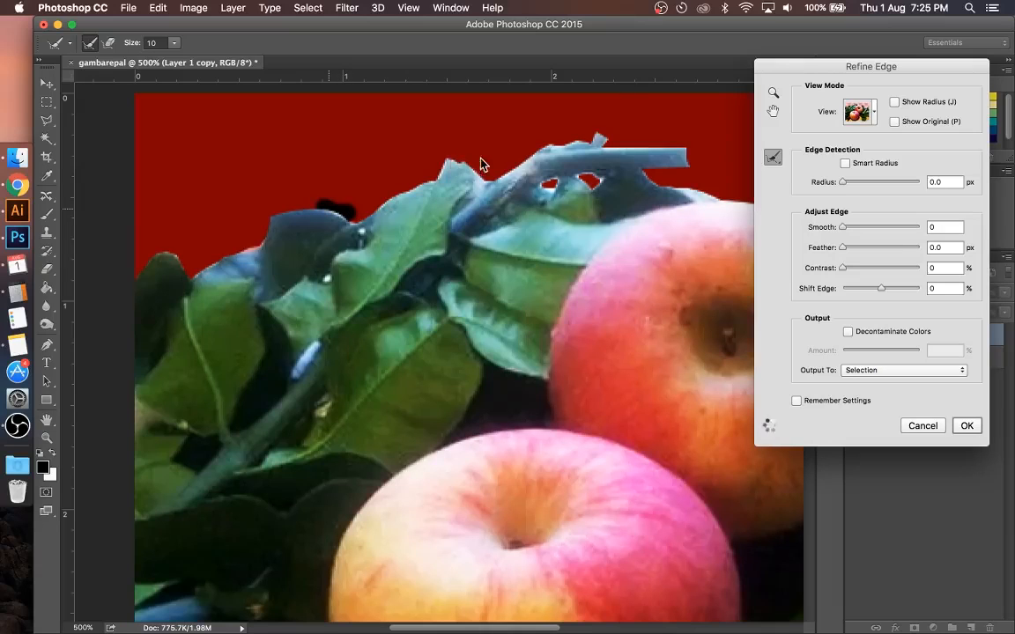
{"action": "left_click", "coordinate": [435, 165]}
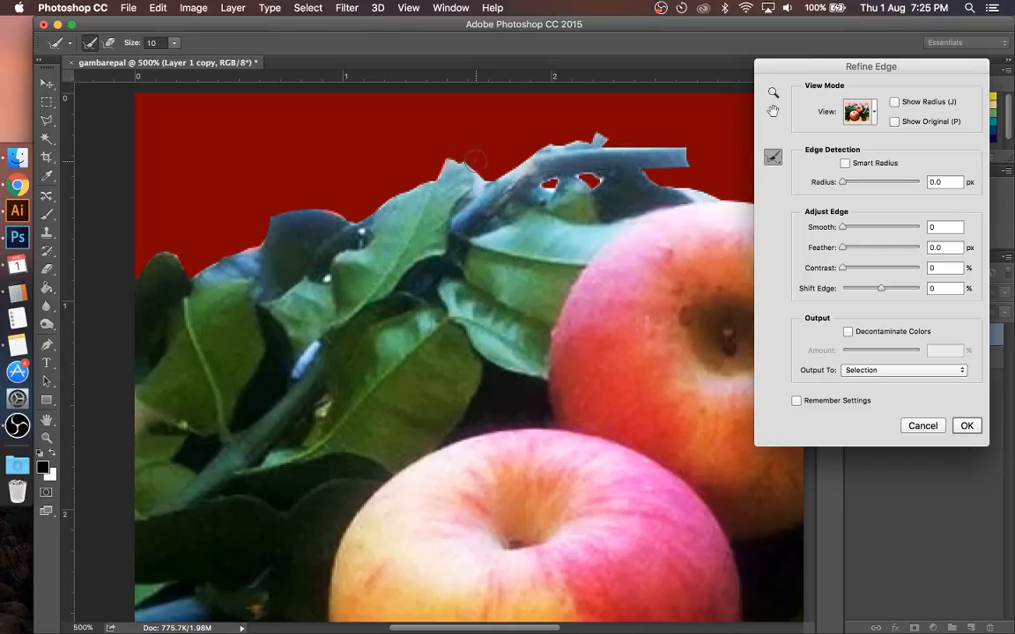
{"action": "mouse_move", "coordinate": [476, 161]}
{"action": "left_mouse_down"}
{"action": "mouse_move", "coordinate": [494, 173]}
{"action": "mouse_move", "coordinate": [454, 155]}
{"action": "mouse_move", "coordinate": [555, 139]}
{"action": "mouse_move", "coordinate": [540, 141]}
{"action": "left_mouse_up"}
{"action": "left_click_drag", "start_coordinate": [497, 165], "coordinate": [582, 132]}
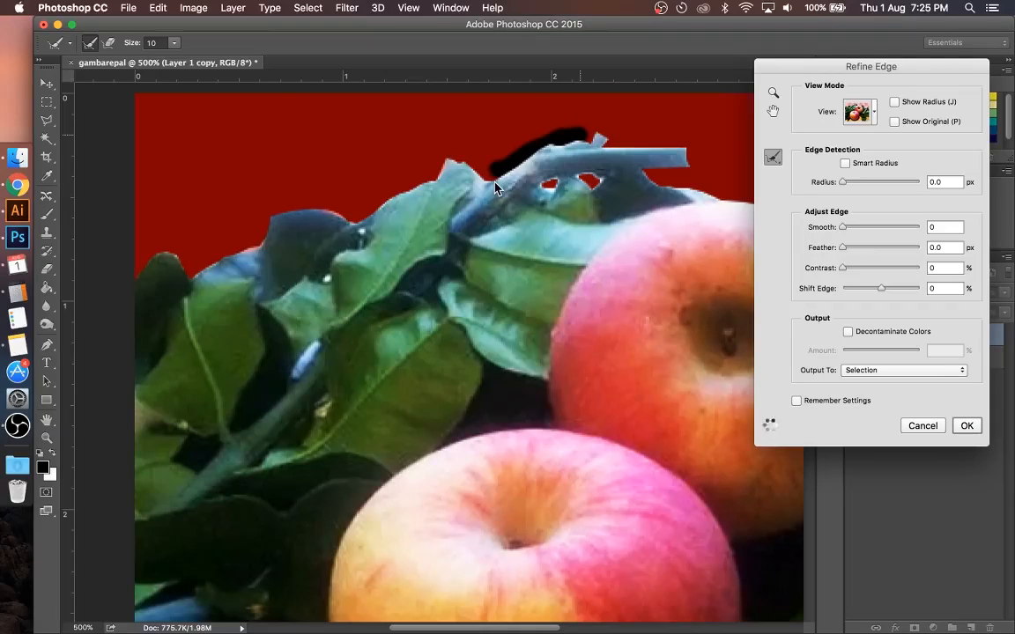
Step: Refine the selection edge around the leaves to the right of the rear apple, including the notch between the two blue-toned leaves
{"action": "scroll", "coordinate": [502, 185], "scroll_direction": "right", "scroll_amount": 5}
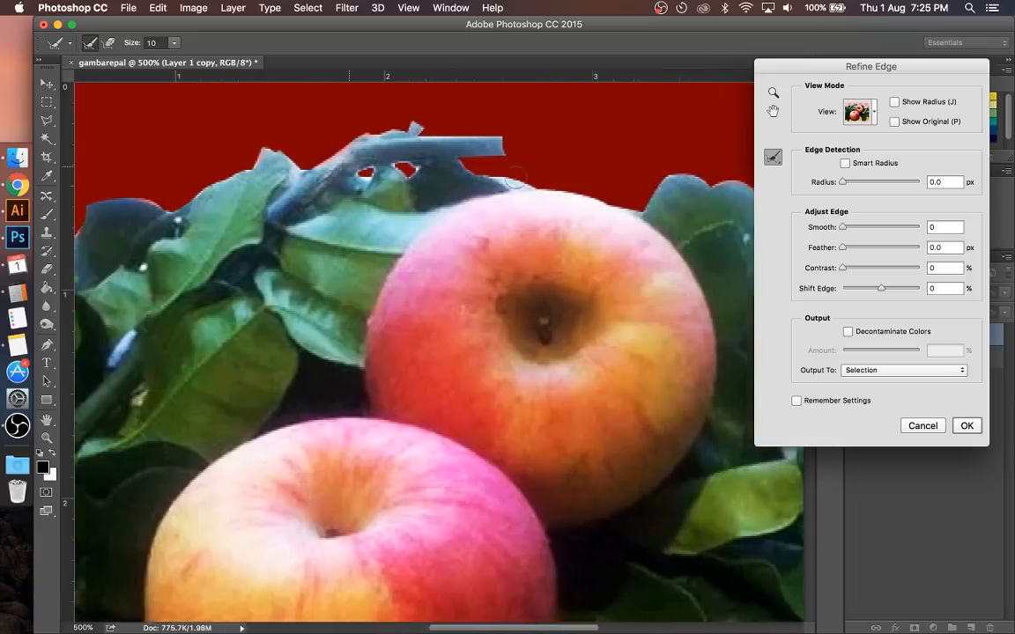
{"action": "scroll", "coordinate": [517, 179], "scroll_direction": "right", "scroll_amount": 4}
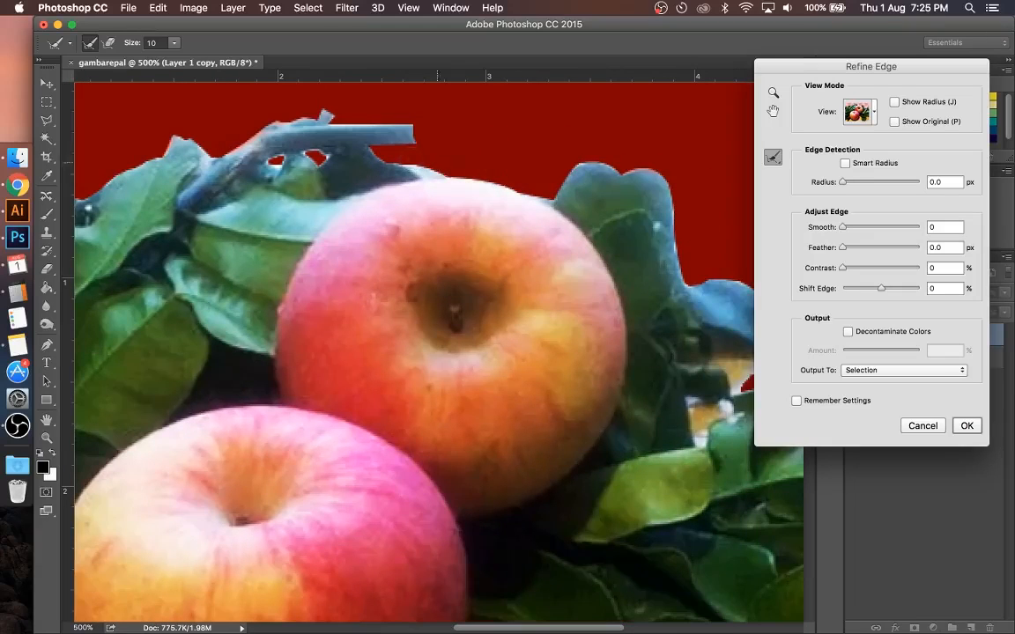
{"action": "scroll", "coordinate": [415, 165], "scroll_direction": "right", "scroll_amount": 5}
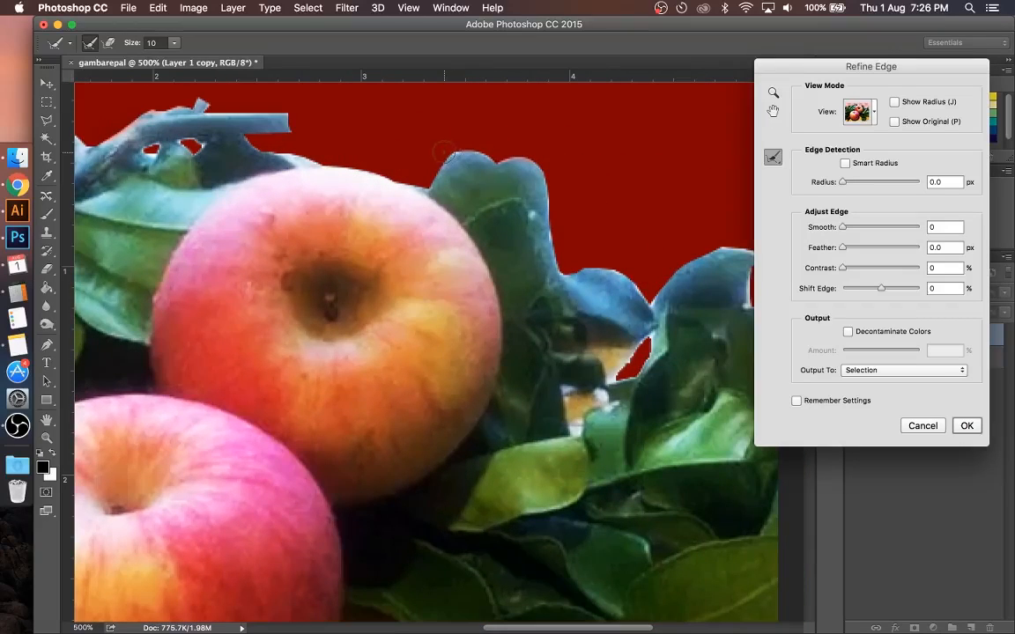
{"action": "left_click_drag", "start_coordinate": [447, 151], "coordinate": [471, 148]}
{"action": "scroll", "coordinate": [617, 186], "scroll_direction": "right", "scroll_amount": 4}
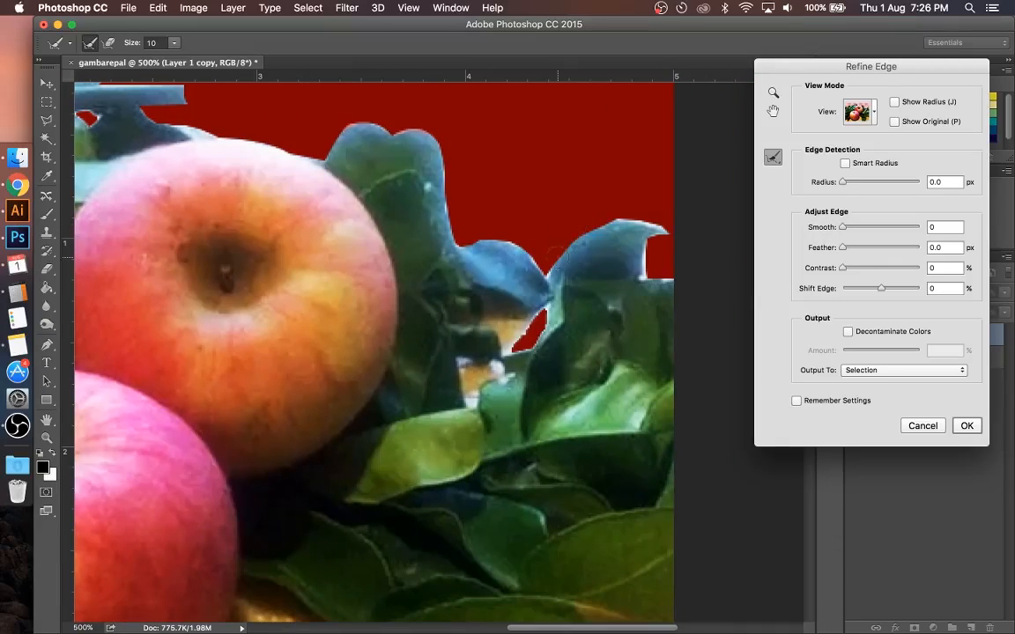
{"action": "left_click_drag", "start_coordinate": [544, 262], "coordinate": [496, 235]}
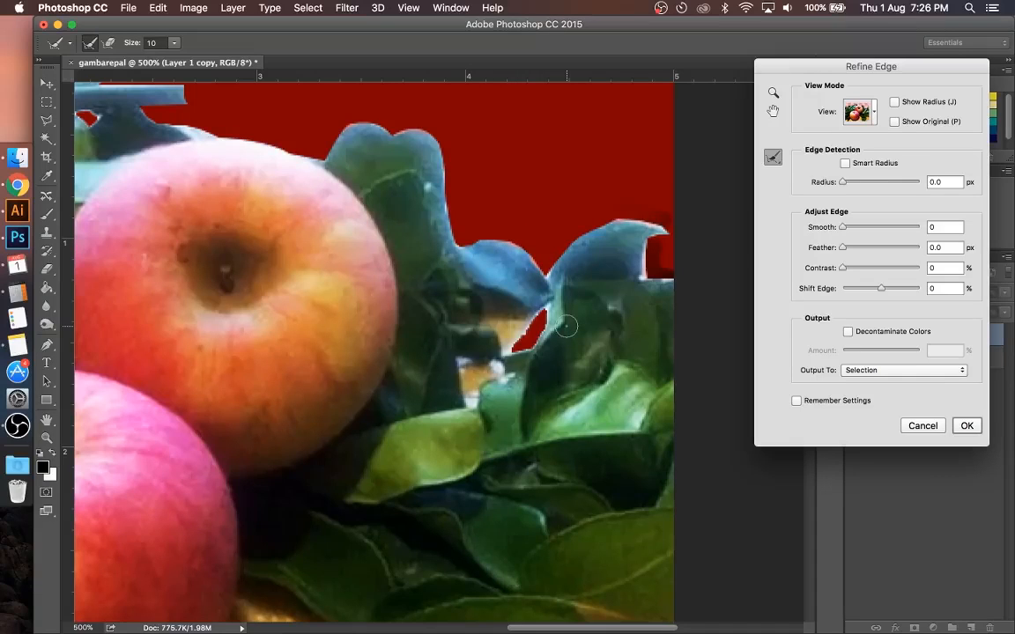
Step: Reduce the refine brush size to 6, brush over the small gap between the right-hand leaves, and apply the refined selection
{"action": "scroll", "coordinate": [565, 326], "scroll_direction": "up", "scroll_amount": 3}
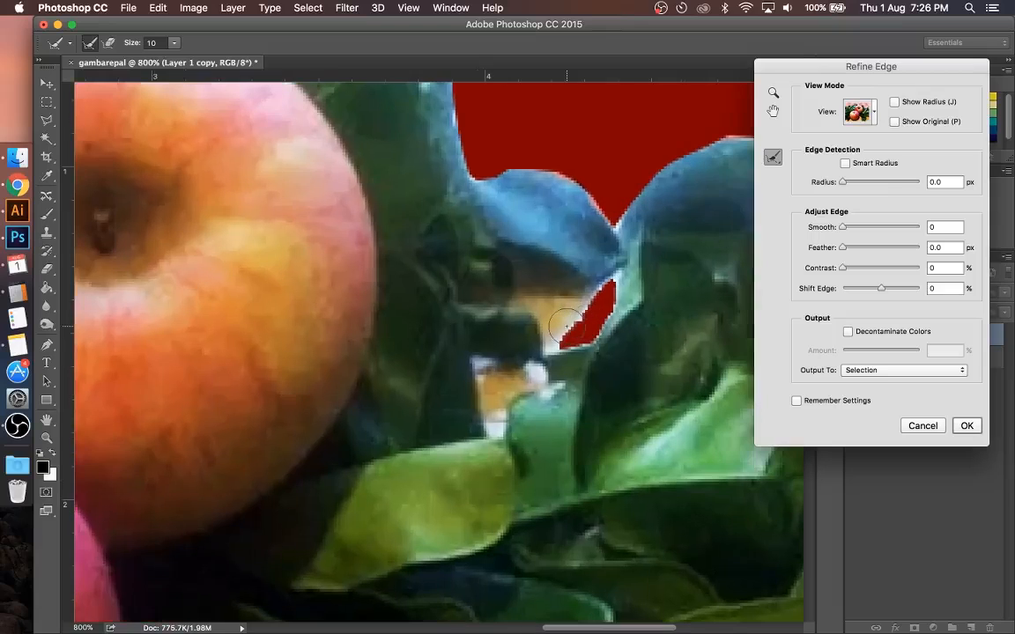
{"action": "key", "text": "bracketleft"}
{"action": "key", "text": "bracketleft"}
{"action": "key", "text": "bracketleft"}
{"action": "key", "text": "bracketleft"}
{"action": "mouse_move", "coordinate": [607, 289]}
{"action": "left_mouse_down"}
{"action": "mouse_move", "coordinate": [556, 342]}
{"action": "mouse_move", "coordinate": [589, 330]}
{"action": "mouse_move", "coordinate": [613, 282]}
{"action": "left_mouse_up"}
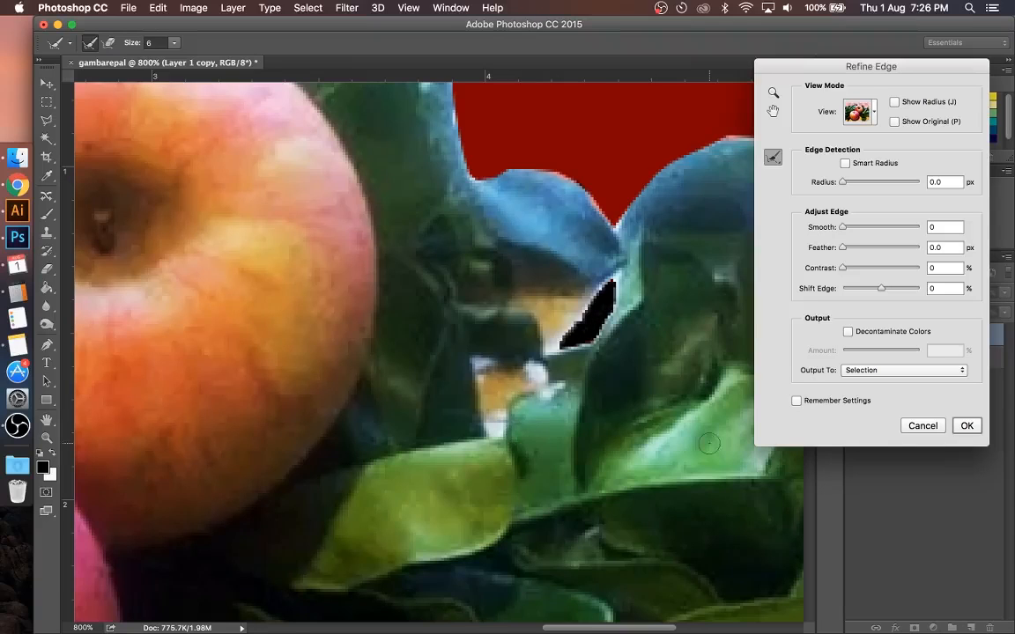
{"action": "left_click", "coordinate": [965, 427]}
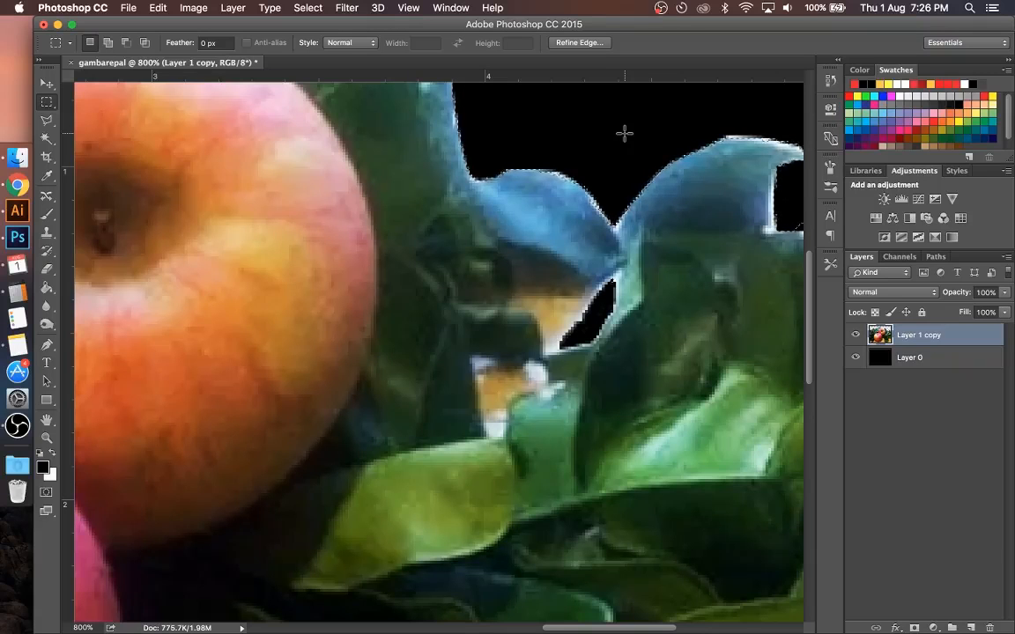
Step: Try deleting the contents of the refined selection from Layer 1 copy, and undo the deletion
{"action": "key", "text": "super+minus"}
{"action": "key", "text": "super+minus"}
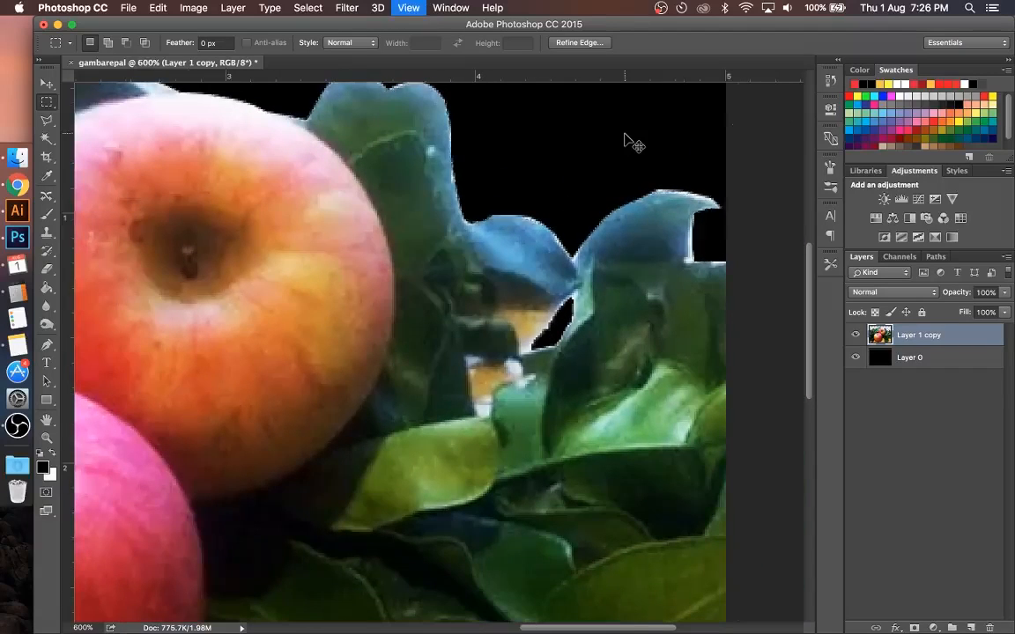
{"action": "key", "text": "super+minus"}
{"action": "key", "text": "super+minus"}
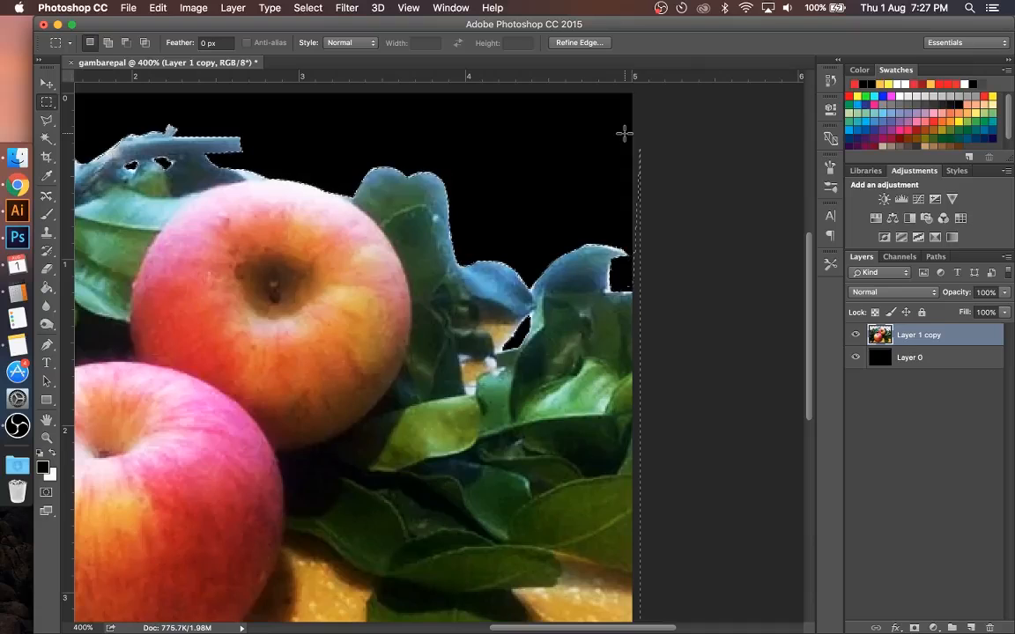
{"action": "key", "text": "Delete"}
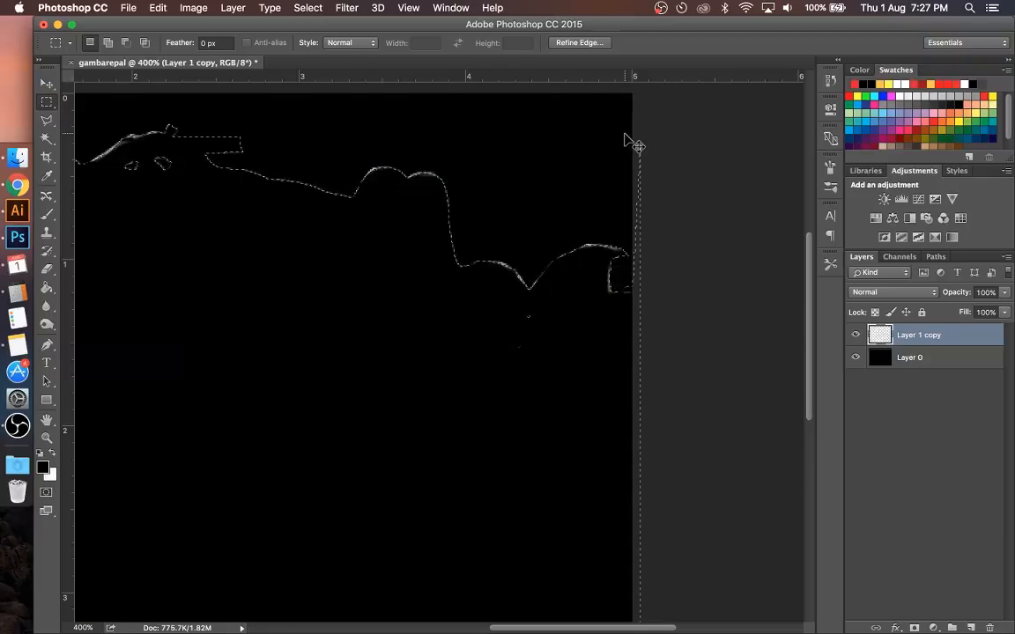
{"action": "key", "text": "super+z"}
{"action": "key", "text": "super+z"}
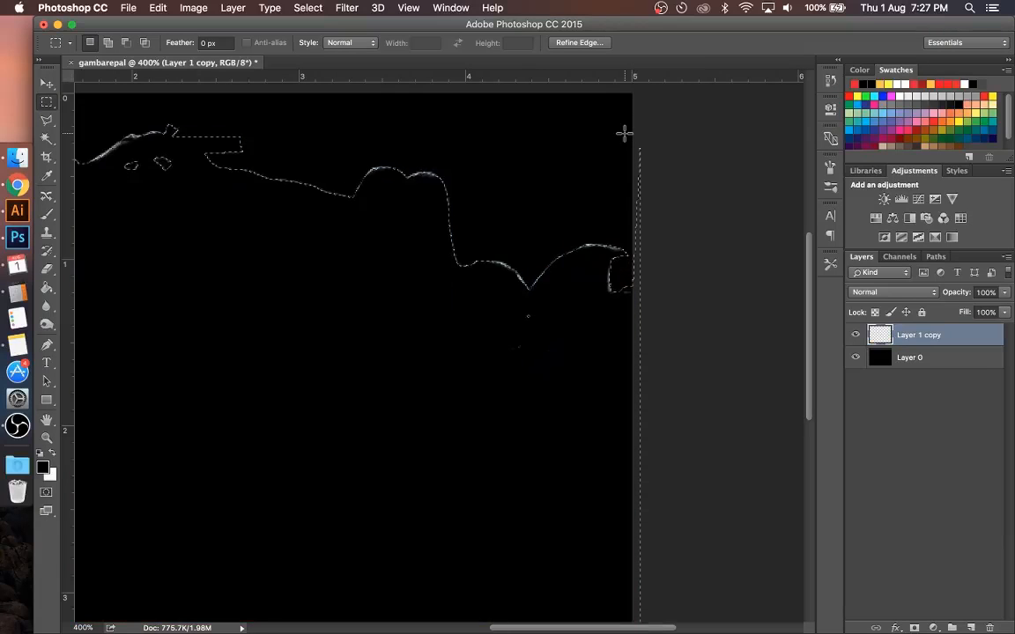
{"action": "key", "text": "super+z"}
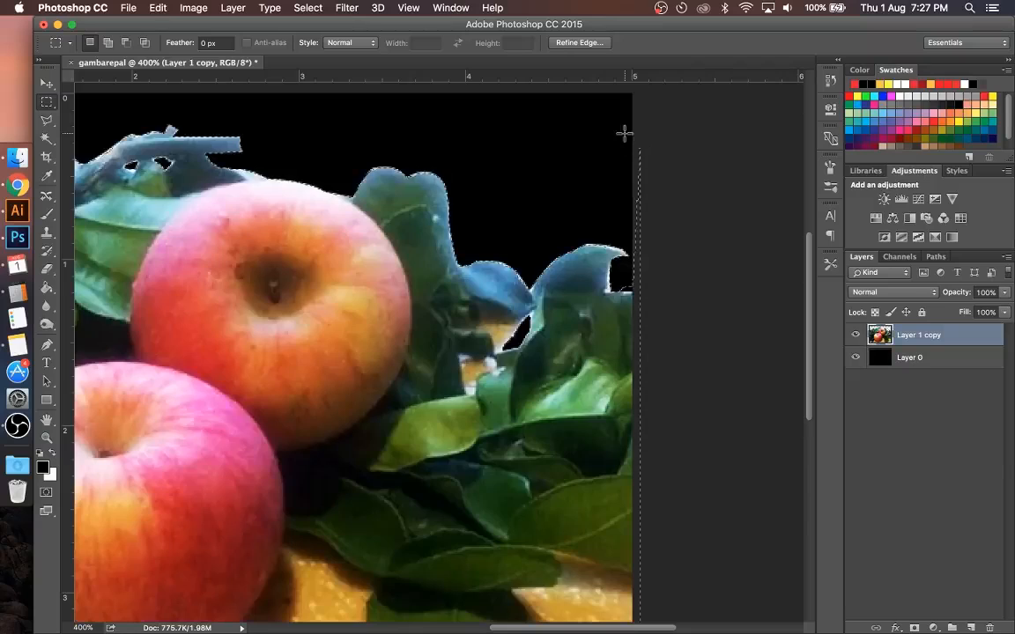
Step: Invert the selection to cover the background around the leaves and apples, and deselect it
{"action": "right_click", "coordinate": [370, 206]}
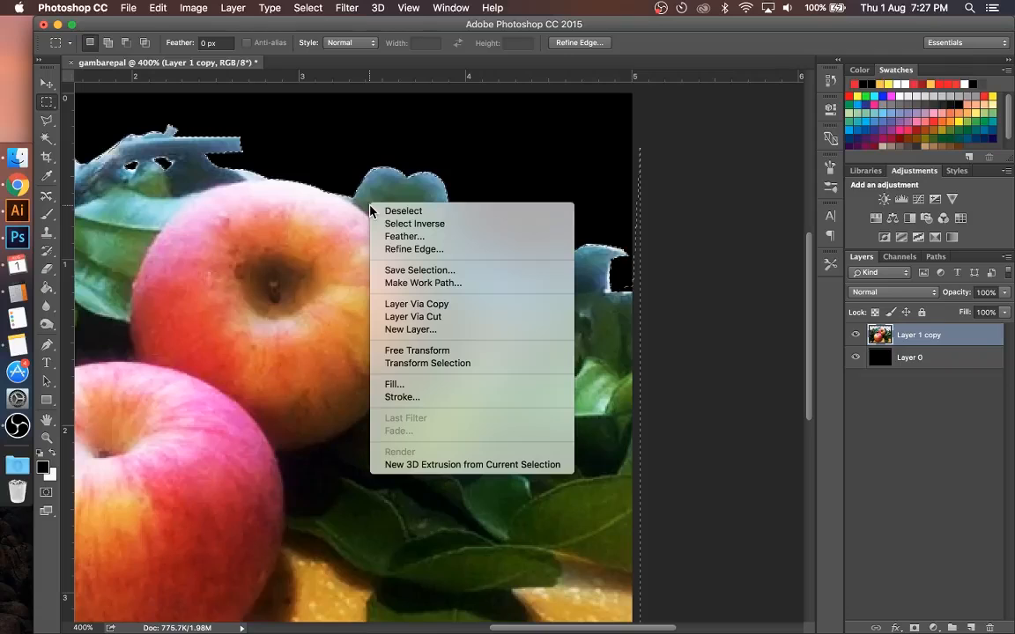
{"action": "left_click", "coordinate": [401, 225]}
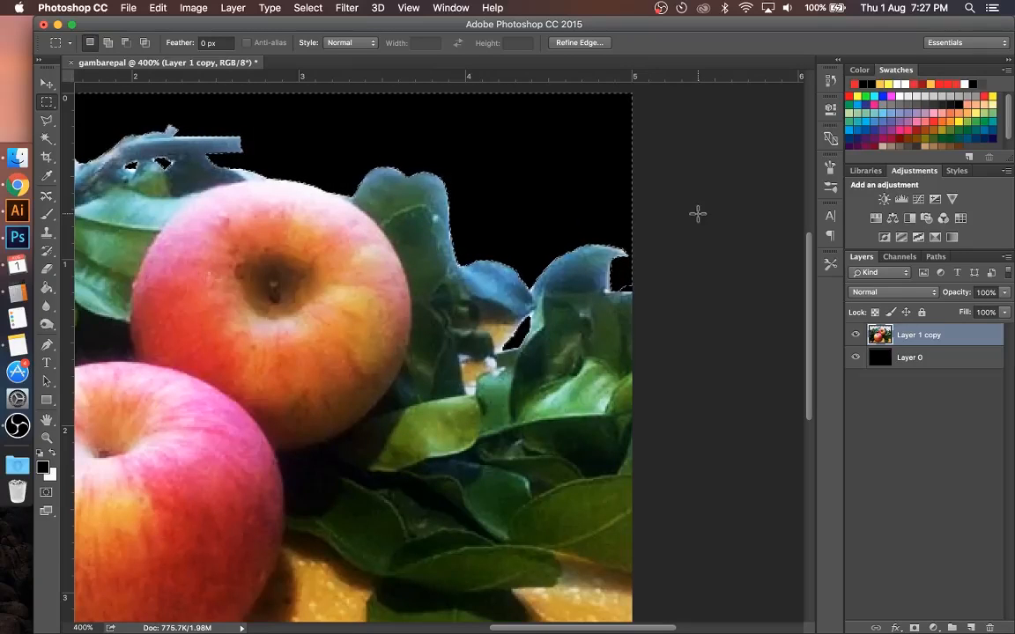
{"action": "key", "text": "super+d"}
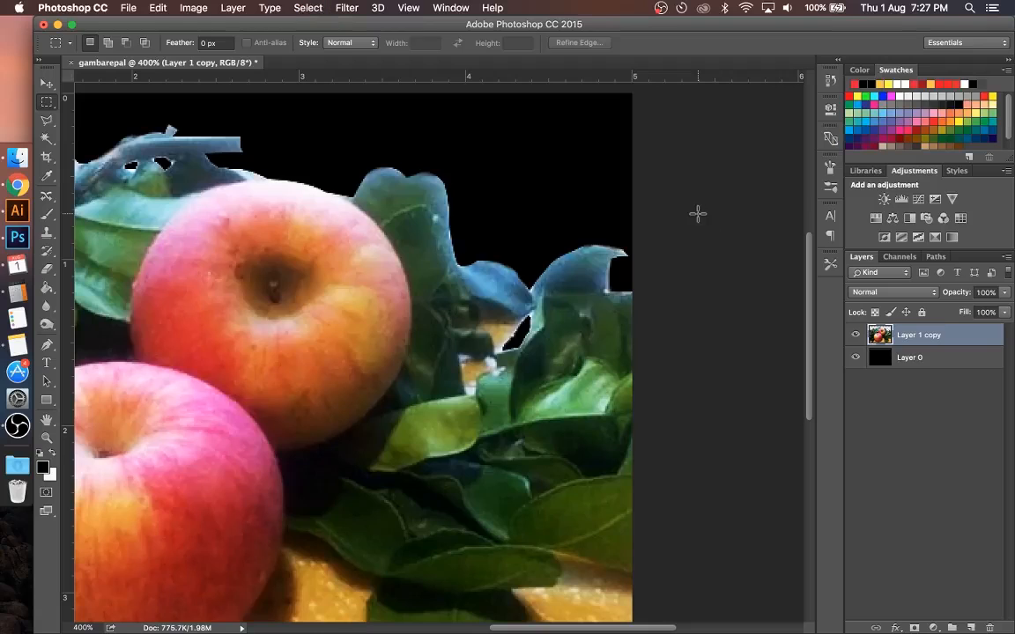
{"action": "key", "text": "super+minus"}
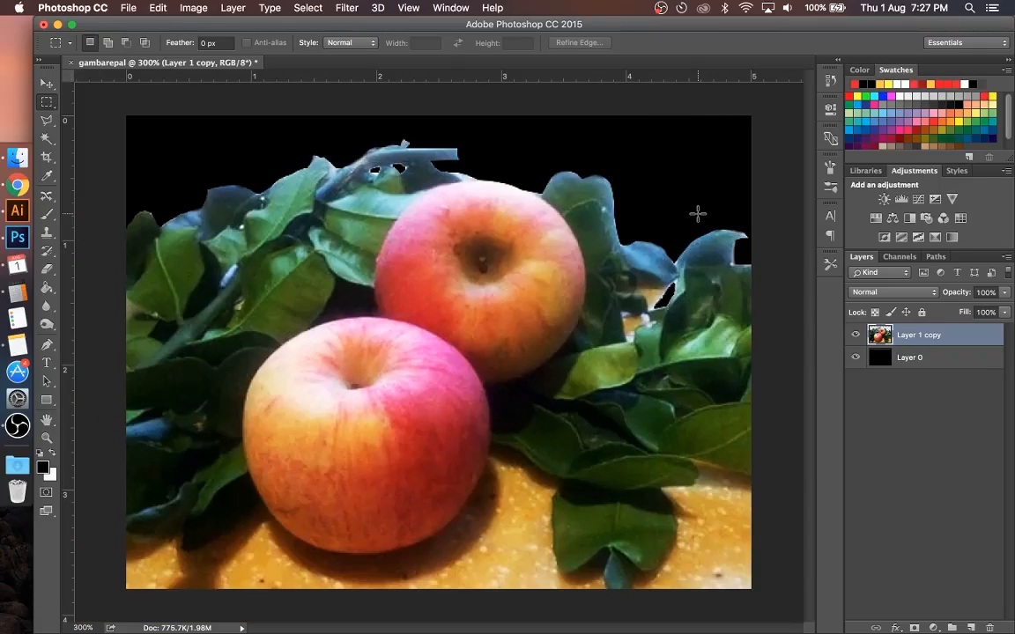
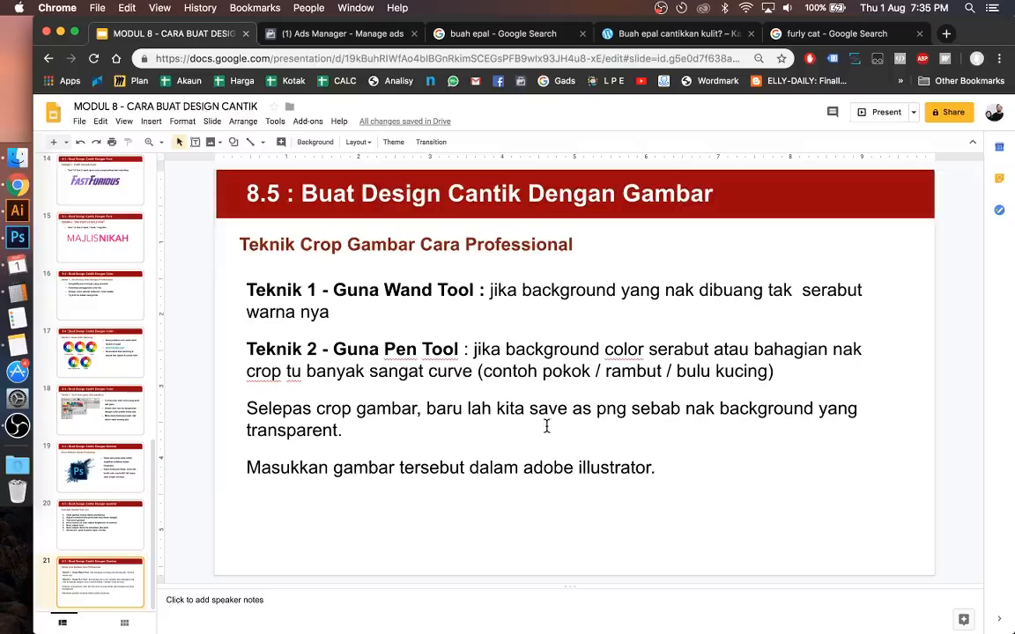
Step: Switch to Illustrator and delete the cut-out apple image below the Epal Fuji text
{"action": "left_click", "coordinate": [17, 212]}
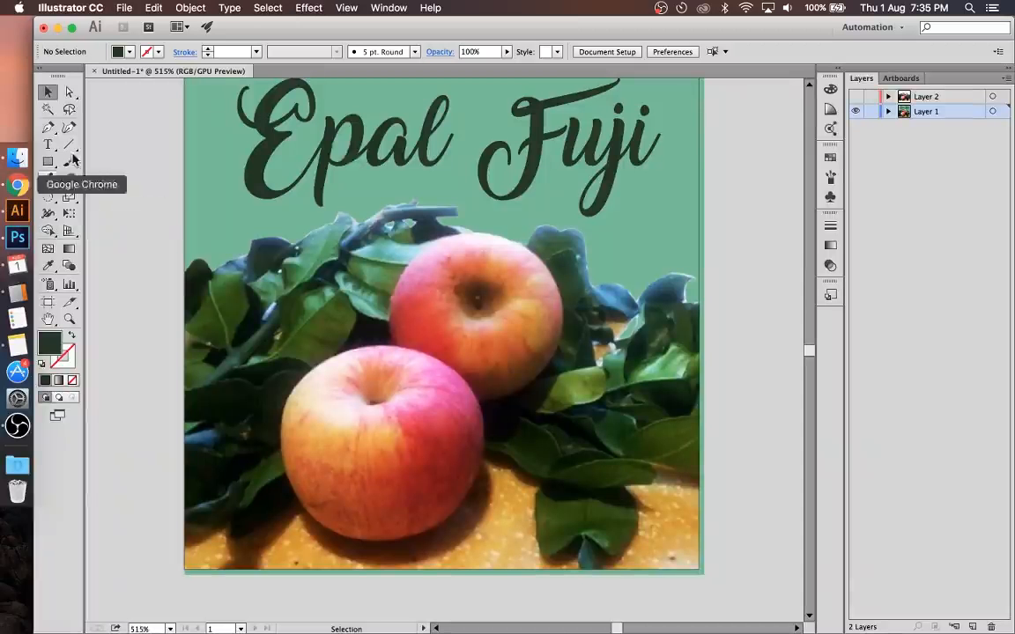
{"action": "left_click", "coordinate": [437, 340]}
{"action": "key", "text": "Delete"}
Step: Place gambarepal.jpg from the Contoh folder on the artboard, and scale it down to fit below the Epal Fuji text
{"action": "left_click", "coordinate": [17, 157]}
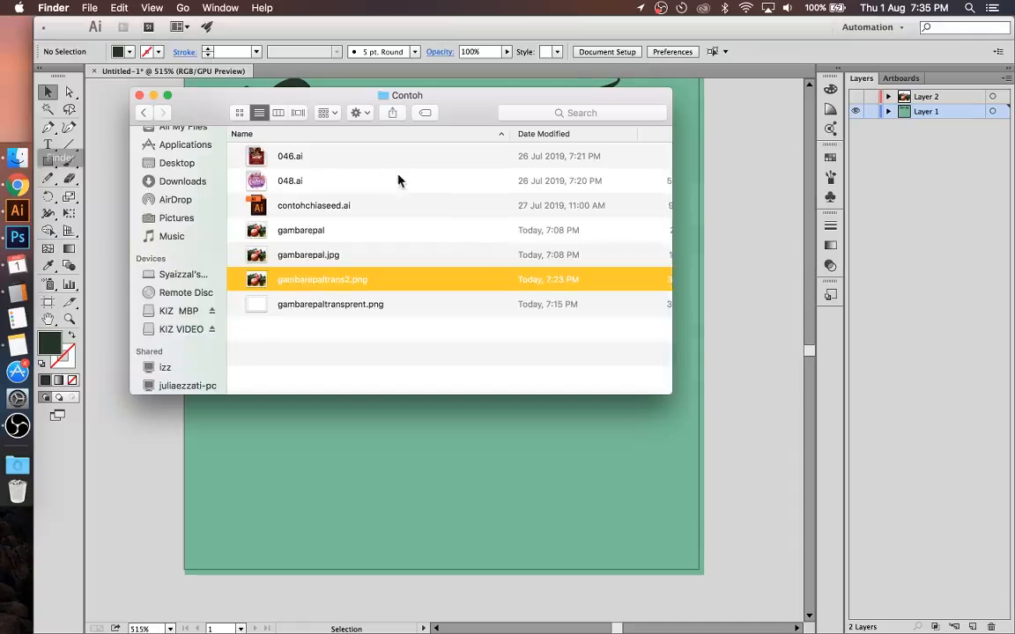
{"action": "left_click", "coordinate": [318, 233]}
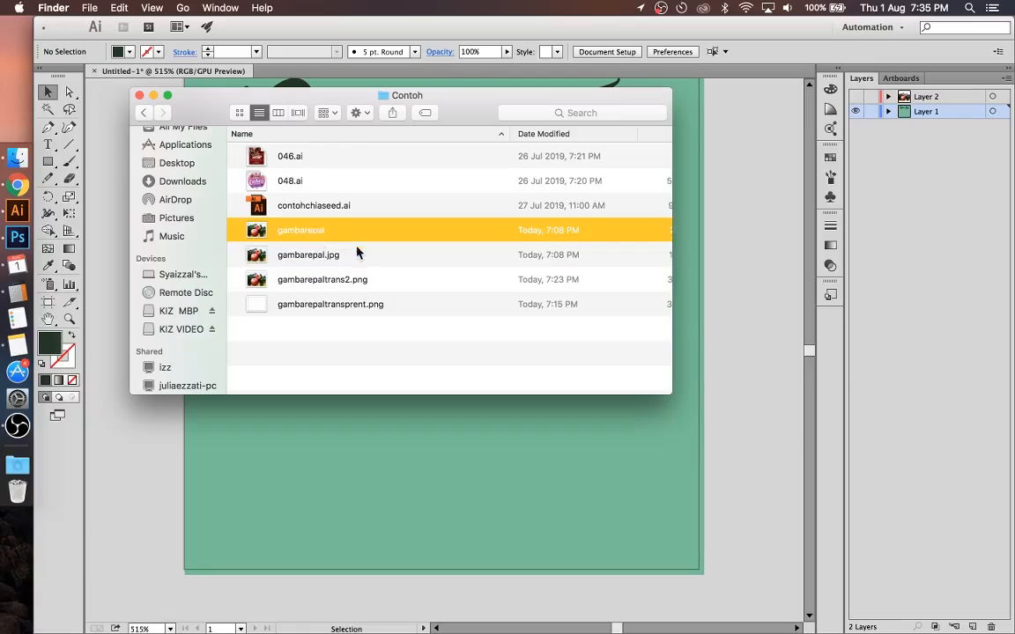
{"action": "left_click", "coordinate": [339, 255]}
{"action": "left_click_drag", "start_coordinate": [339, 255], "coordinate": [473, 343]}
{"action": "left_click", "coordinate": [404, 436]}
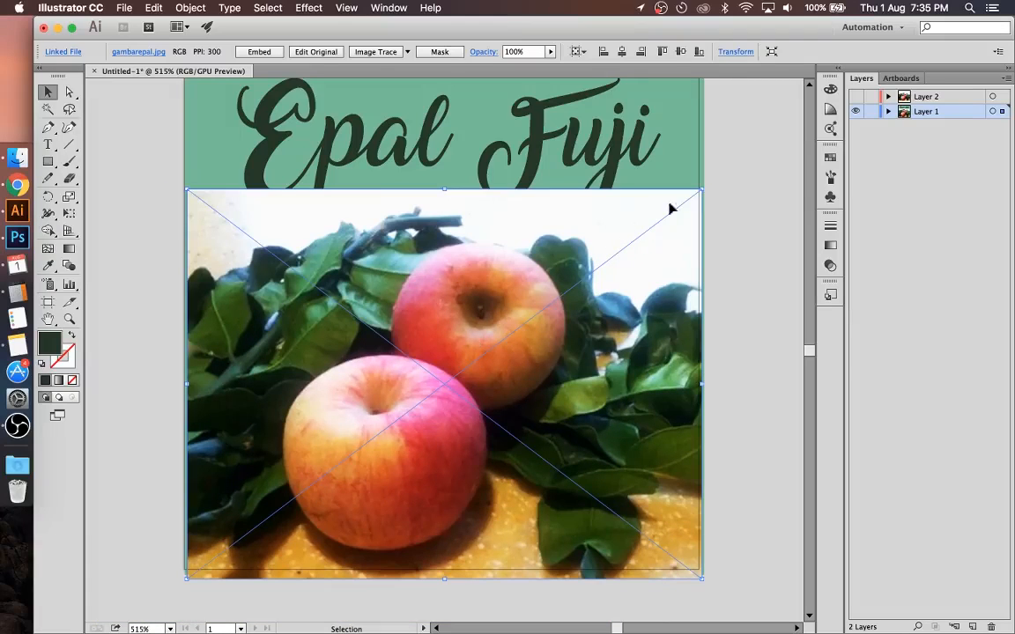
{"action": "left_click_drag", "start_coordinate": [702, 192], "coordinate": [617, 229]}
{"action": "left_click_drag", "start_coordinate": [475, 359], "coordinate": [523, 345]}
Step: Switch to Chrome and search Google for pixlr in a new tab
{"action": "left_click", "coordinate": [16, 185]}
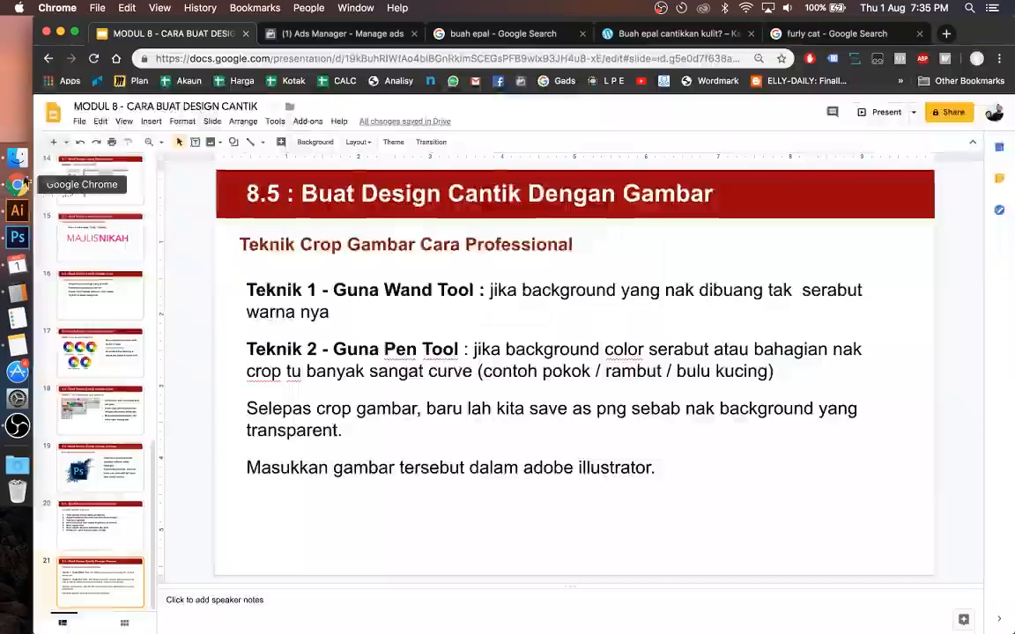
{"action": "left_click", "coordinate": [850, 33]}
{"action": "type", "text": "p"}
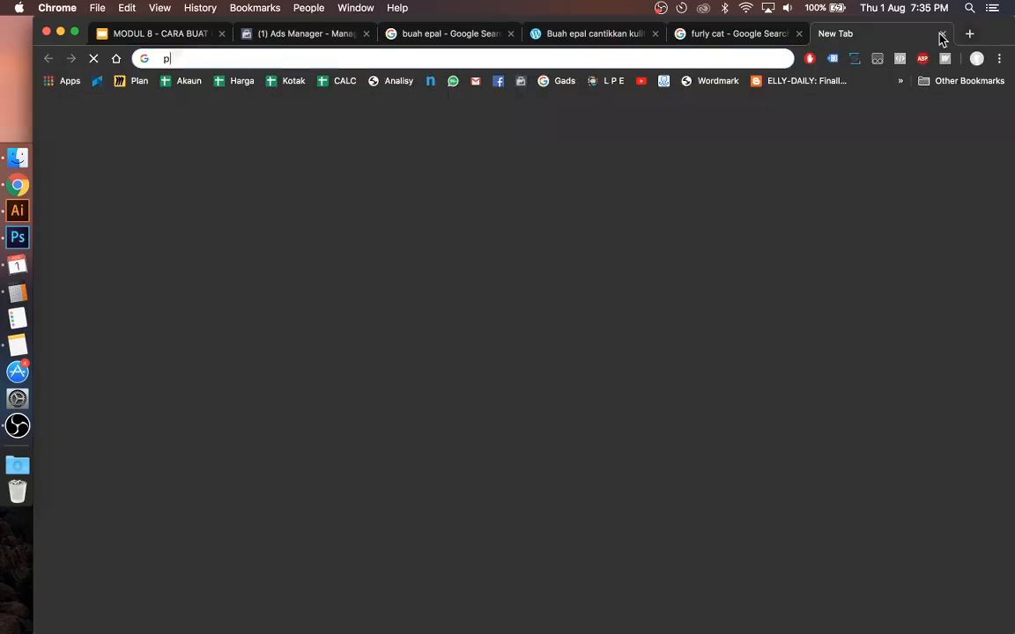
{"action": "type", "text": "ixlr"}
{"action": "key", "text": "Return"}
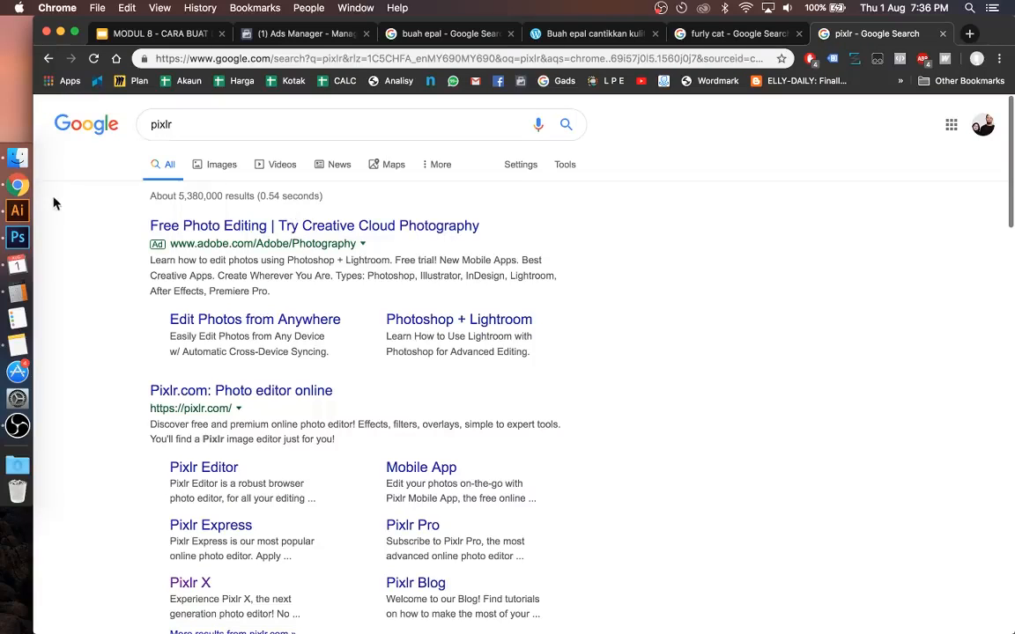
Step: Switch back to Illustrator and select the placed apple photo
{"action": "left_click", "coordinate": [17, 210]}
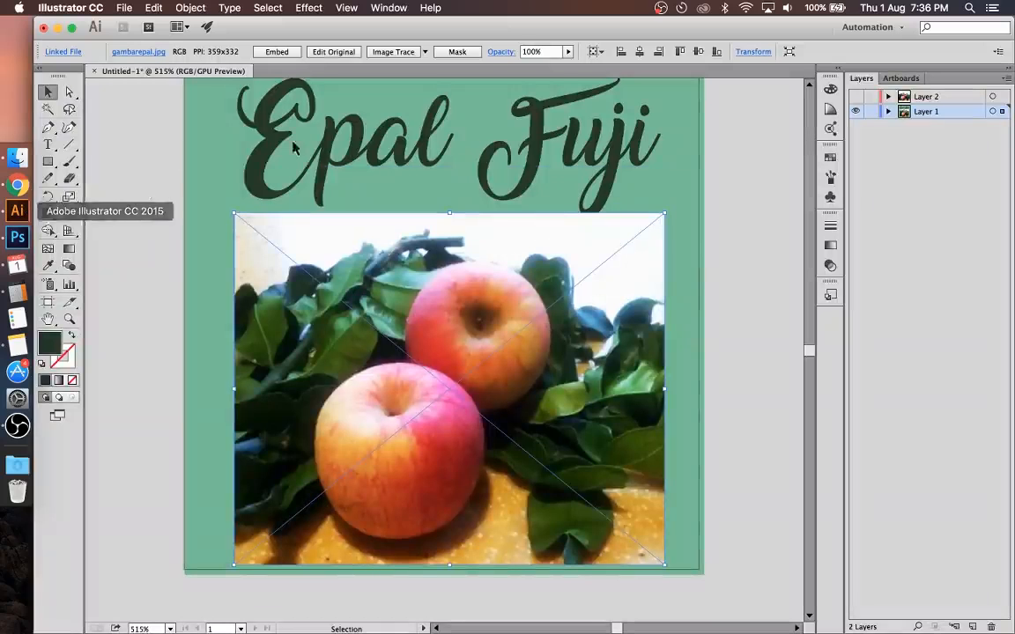
{"action": "left_click", "coordinate": [763, 214]}
{"action": "left_click", "coordinate": [414, 327]}
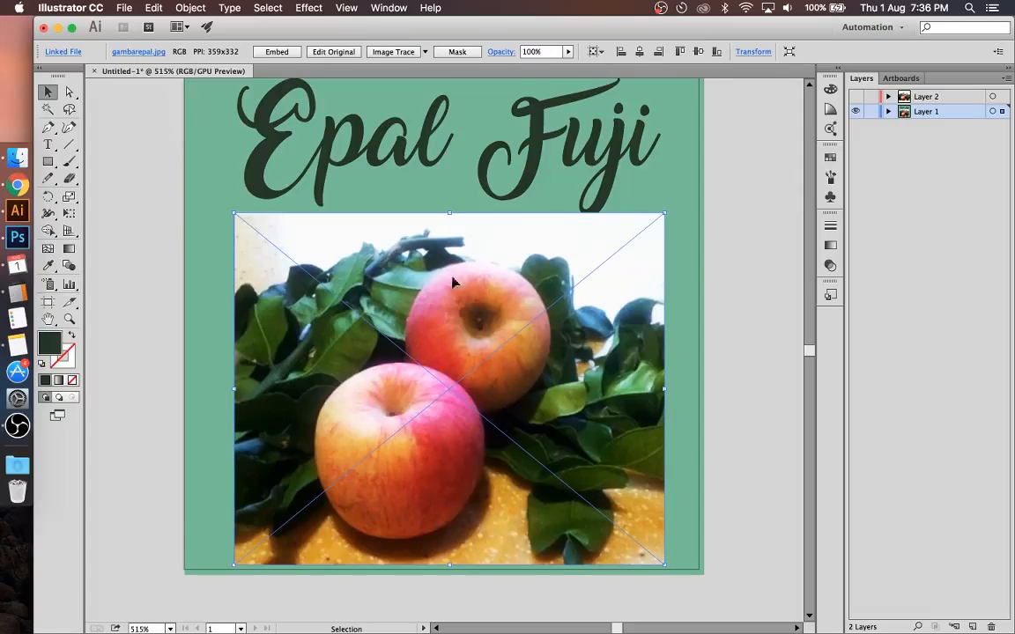
{"action": "left_click", "coordinate": [741, 273]}
{"action": "left_click", "coordinate": [473, 353]}
Step: Draw a circle about 27 mm across with the Ellipse tool and position it over the two apples
{"action": "left_click", "coordinate": [51, 164]}
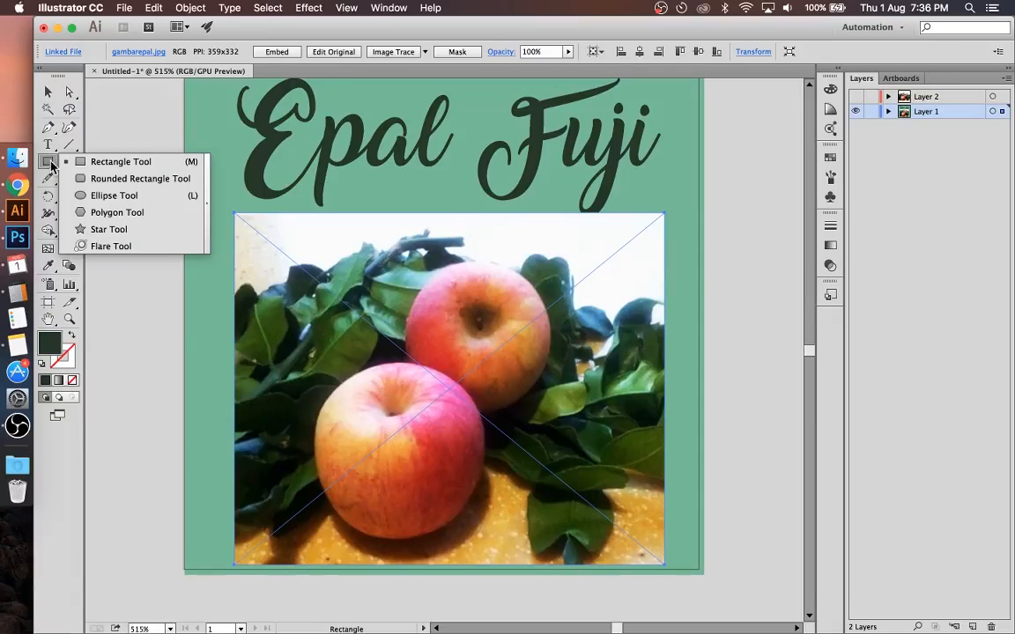
{"action": "left_click", "coordinate": [104, 195]}
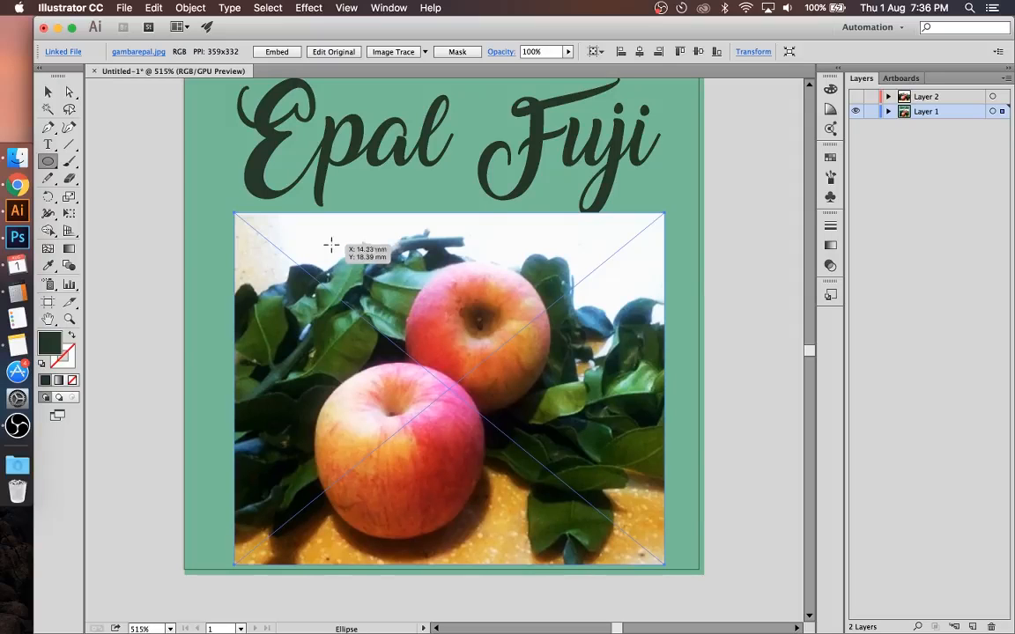
{"action": "left_click_drag", "start_coordinate": [331, 245], "coordinate": [576, 521]}
{"action": "key", "text": "v"}
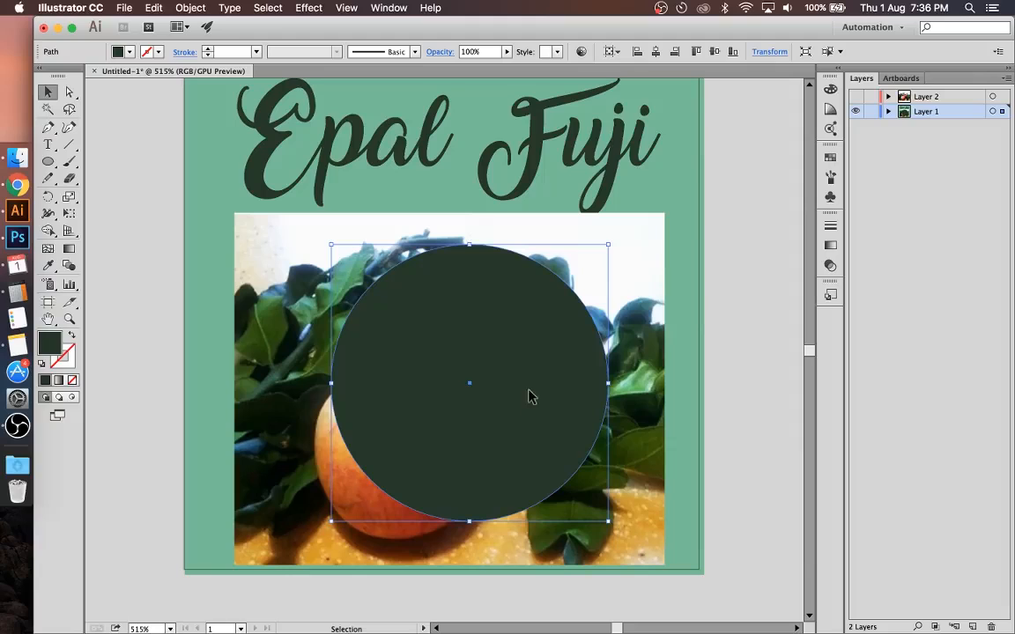
{"action": "left_click_drag", "start_coordinate": [529, 396], "coordinate": [503, 412]}
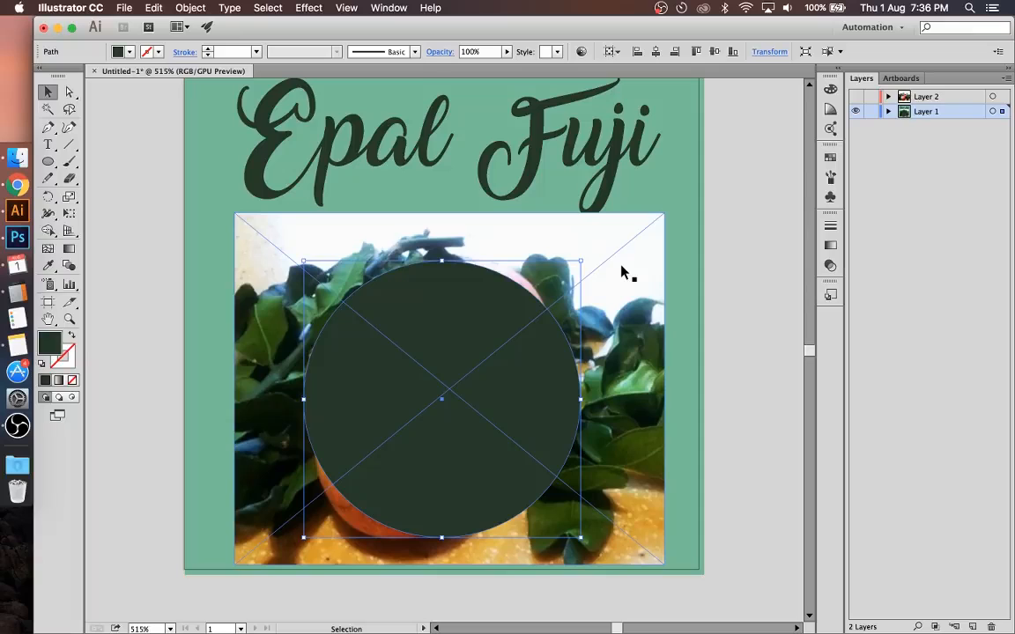
Step: Select the circle with the photo, show the Pathfinder options, and dock them collapsed to icons beside the canvas
{"action": "left_click", "coordinate": [788, 277]}
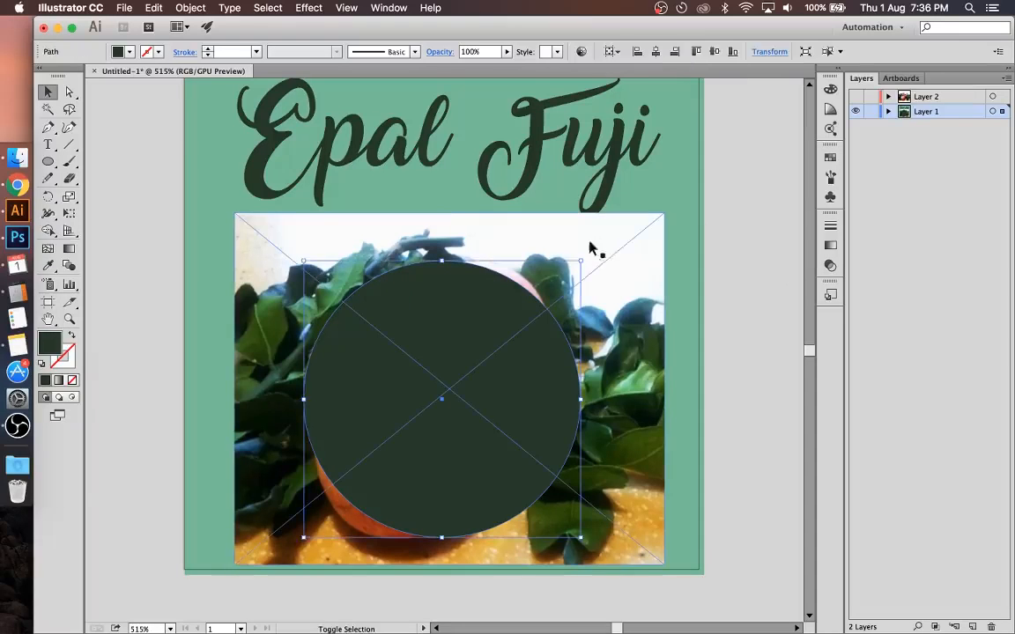
{"action": "key", "text": "super+a"}
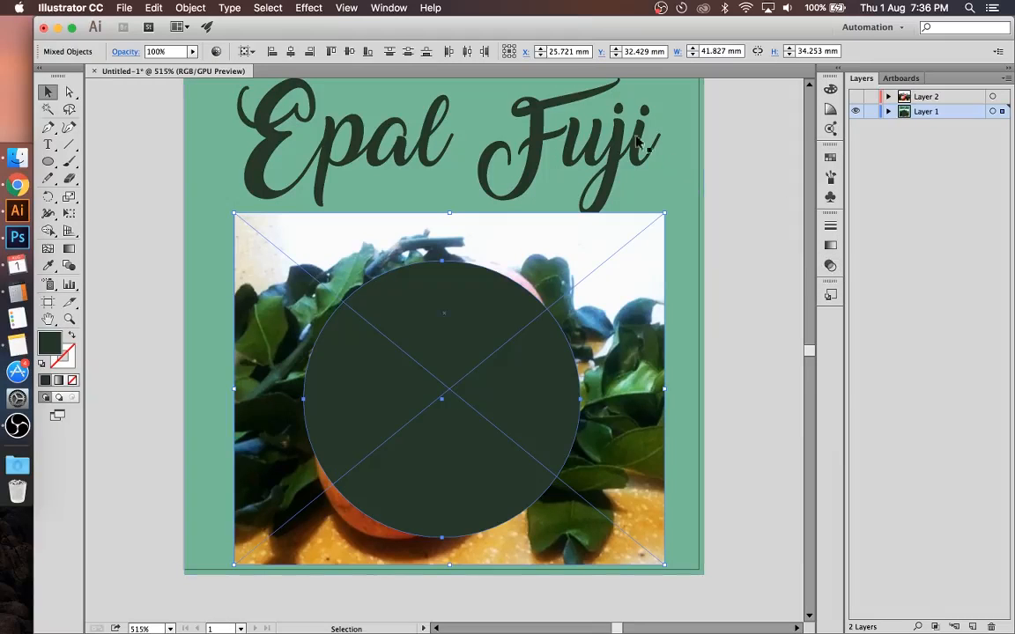
{"action": "left_click", "coordinate": [388, 8]}
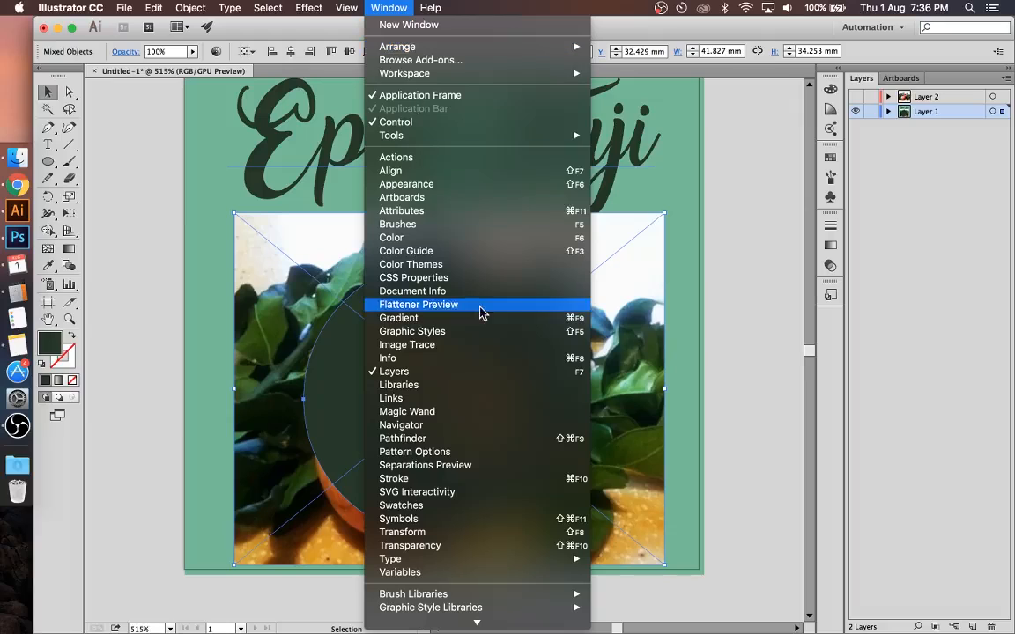
{"action": "left_click", "coordinate": [519, 446]}
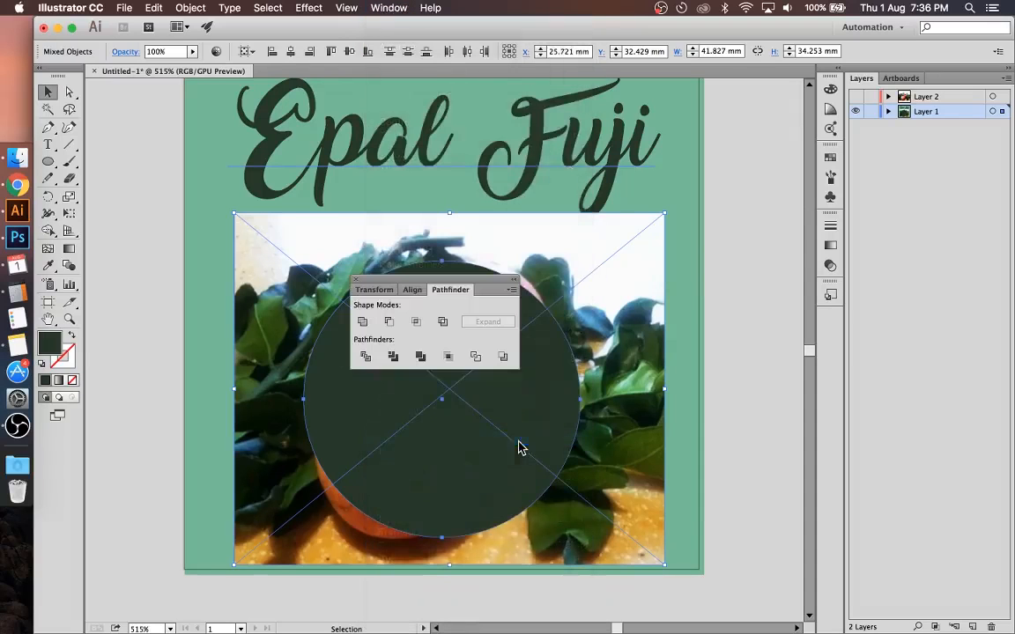
{"action": "left_click_drag", "start_coordinate": [468, 284], "coordinate": [809, 263]}
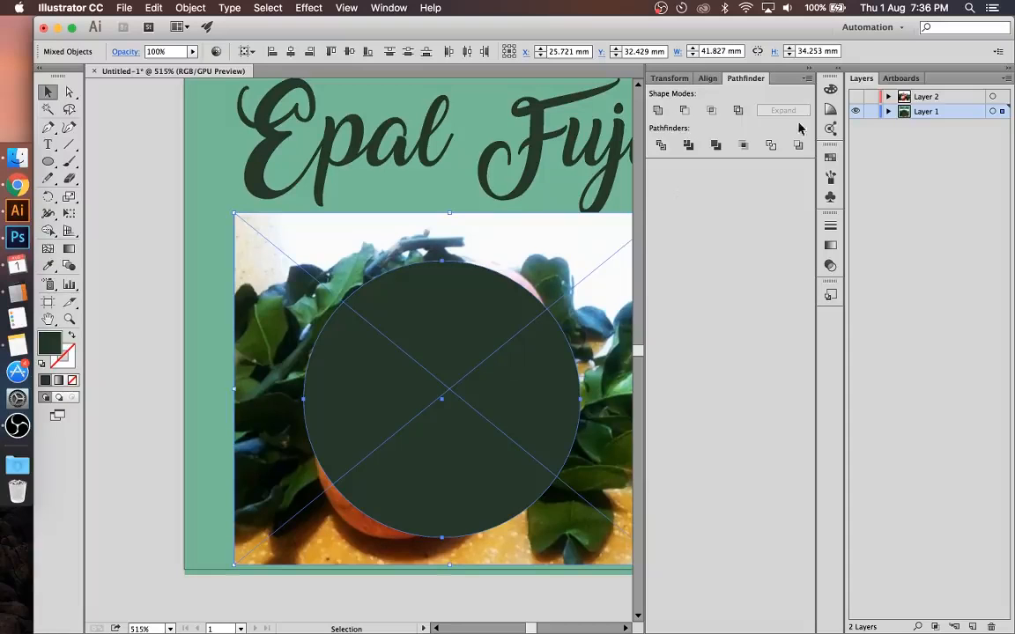
{"action": "left_click", "coordinate": [806, 71]}
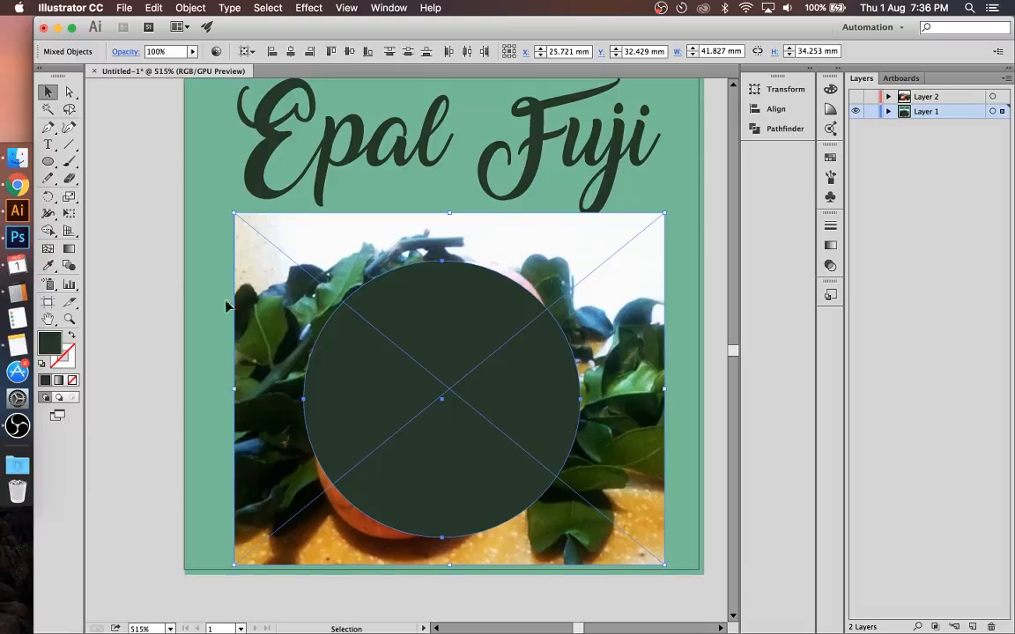
Step: Select the circle and the apple photo, and make a clipping mask from them
{"action": "left_click", "coordinate": [118, 262]}
{"action": "left_click", "coordinate": [469, 352]}
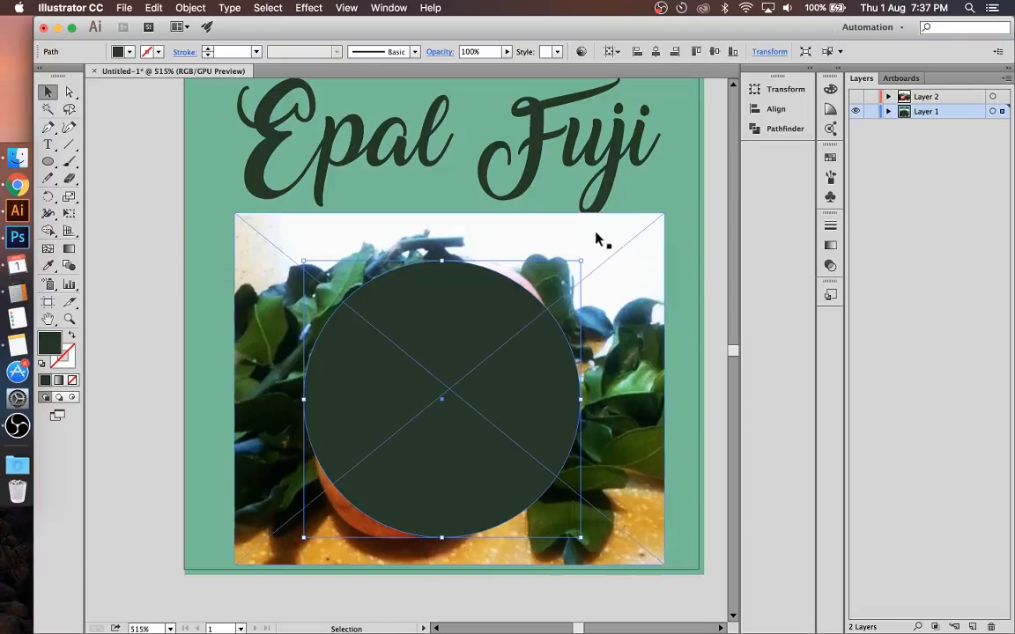
{"action": "left_click", "coordinate": [621, 266], "text": "shift"}
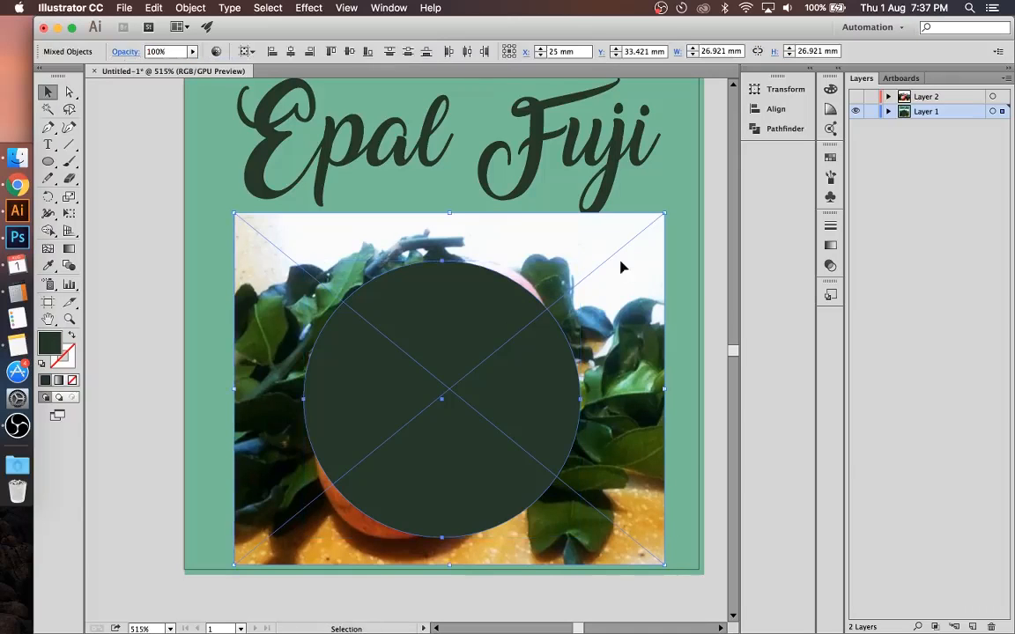
{"action": "right_click", "coordinate": [468, 310]}
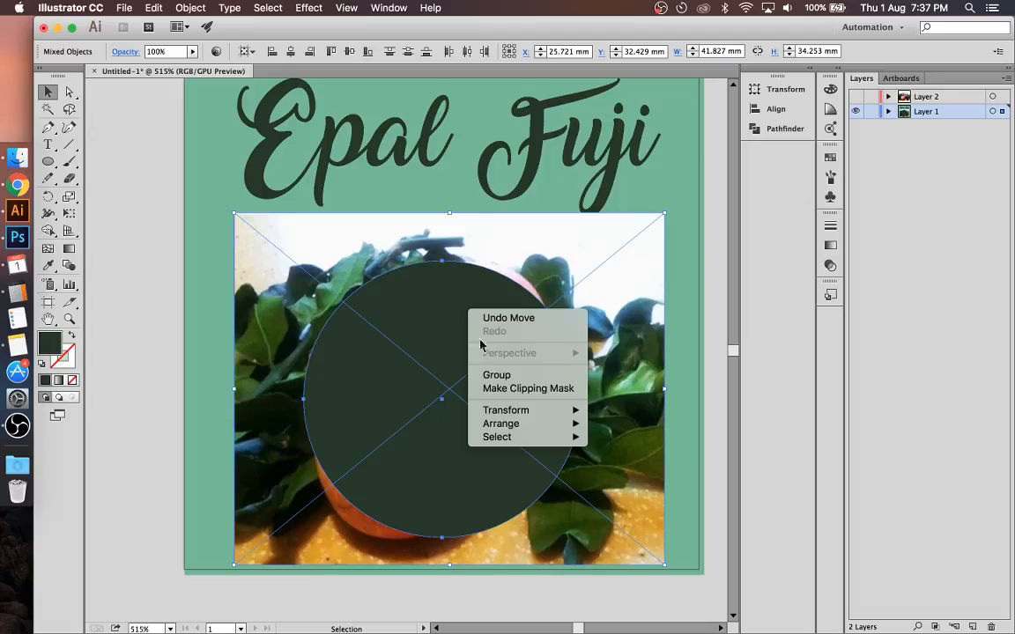
{"action": "left_click", "coordinate": [496, 389]}
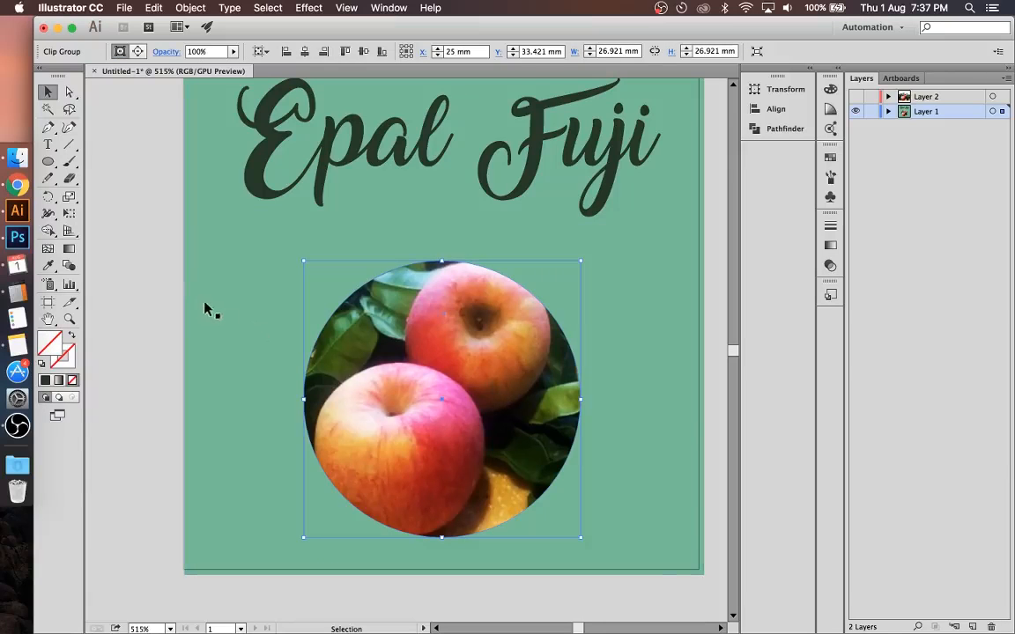
{"action": "left_click", "coordinate": [172, 285]}
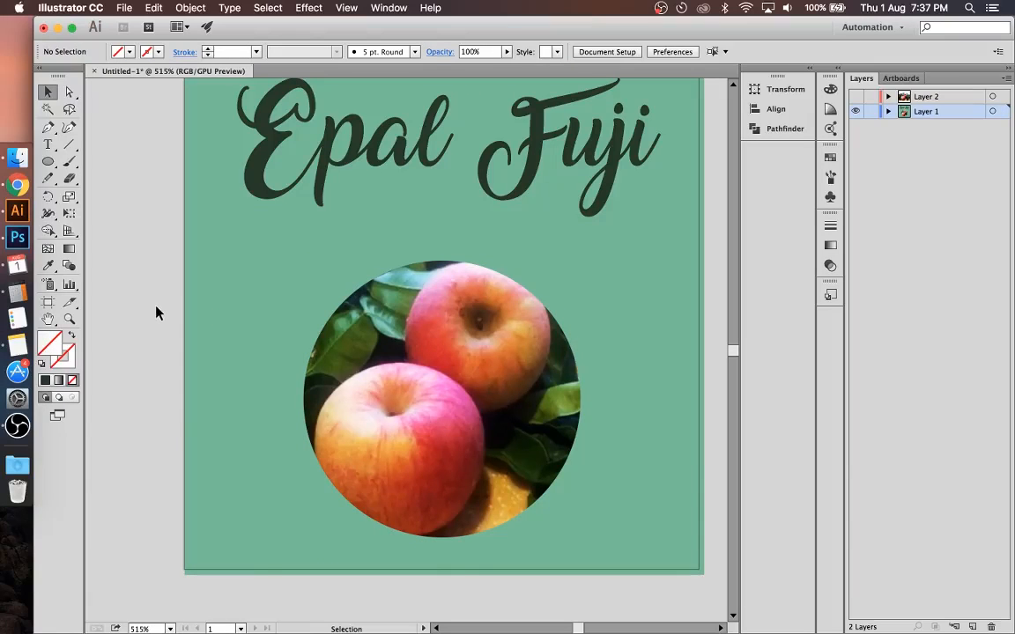
Step: Undo the circular clipping mask and delete the circle from the photo
{"action": "key", "text": "super+z"}
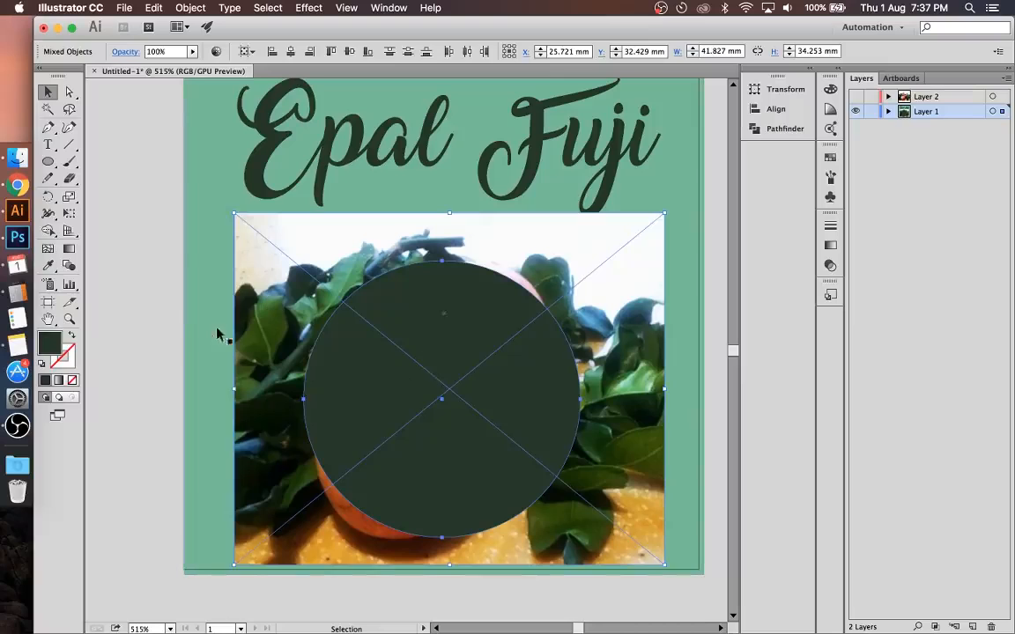
{"action": "left_click", "coordinate": [165, 305]}
{"action": "left_click", "coordinate": [401, 330]}
{"action": "key", "text": "Delete"}
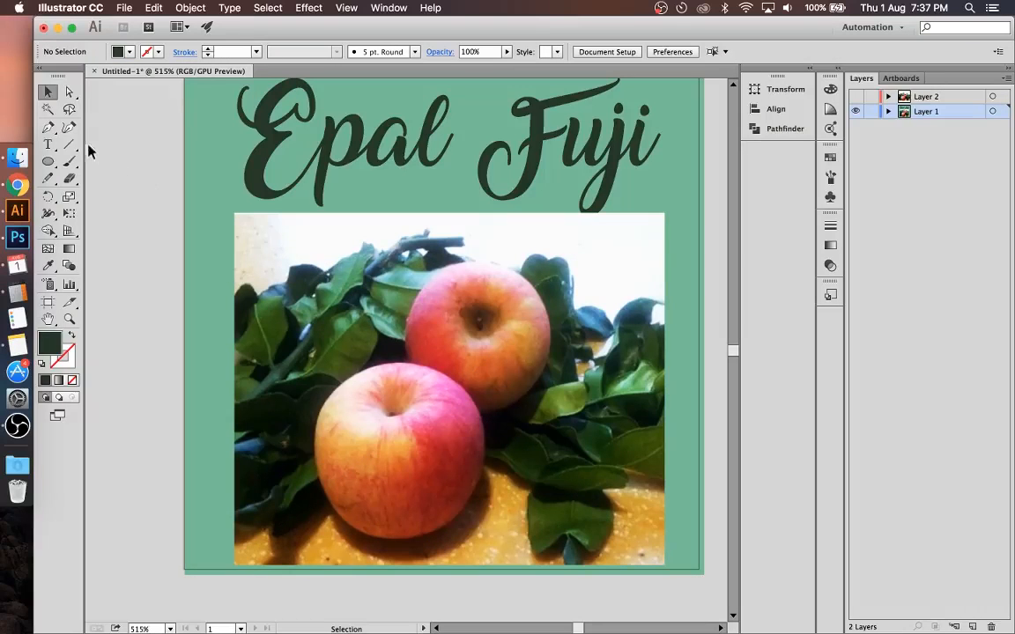
Step: Draw a closed four-sided shape over the two apples with the Pen tool
{"action": "left_click", "coordinate": [49, 129]}
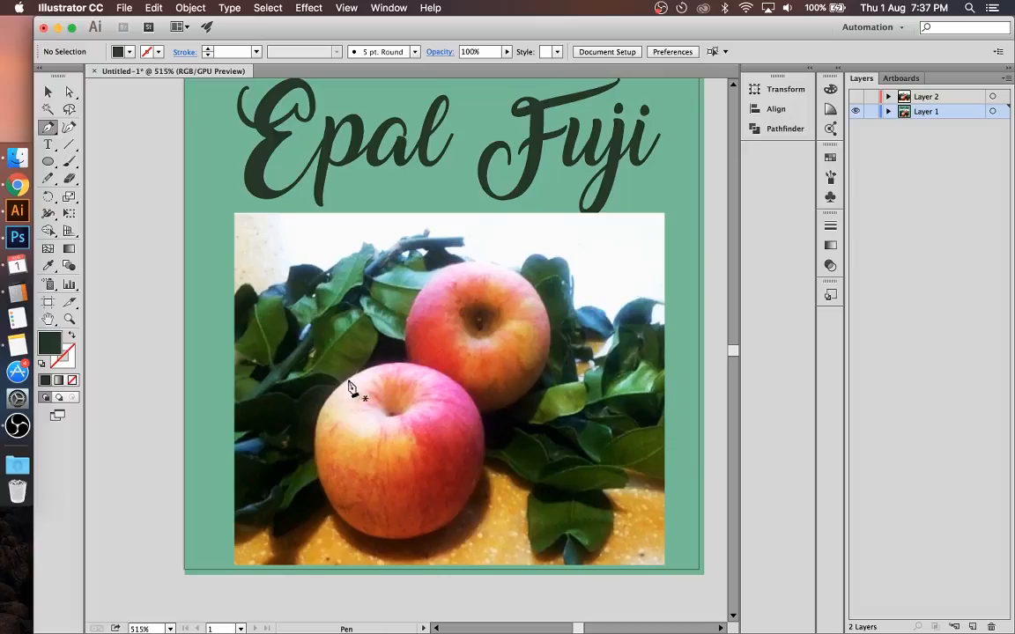
{"action": "left_click", "coordinate": [303, 366]}
{"action": "left_click", "coordinate": [564, 254]}
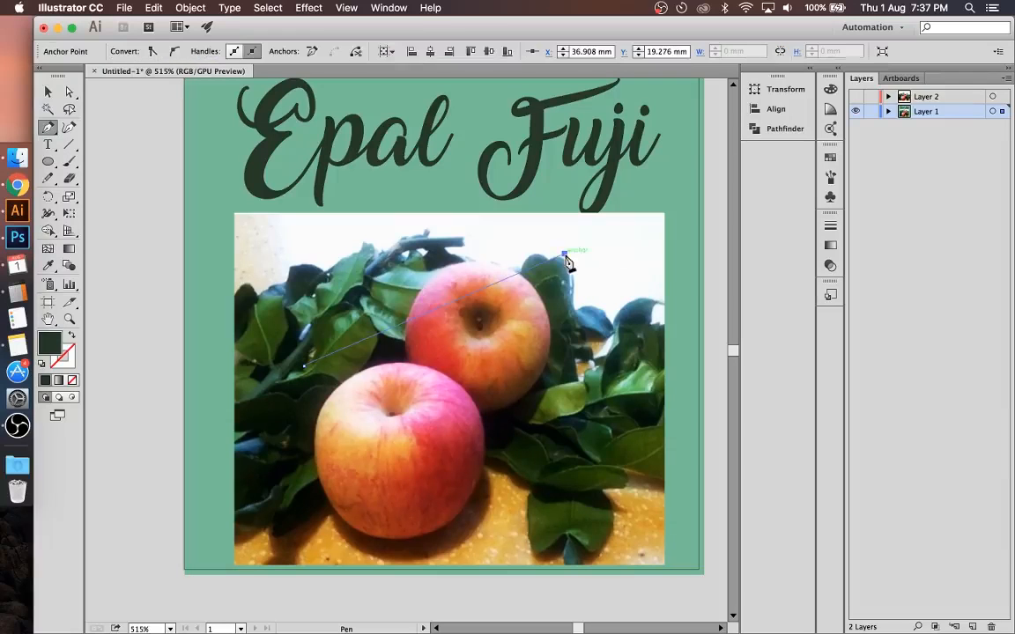
{"action": "left_click", "coordinate": [529, 530]}
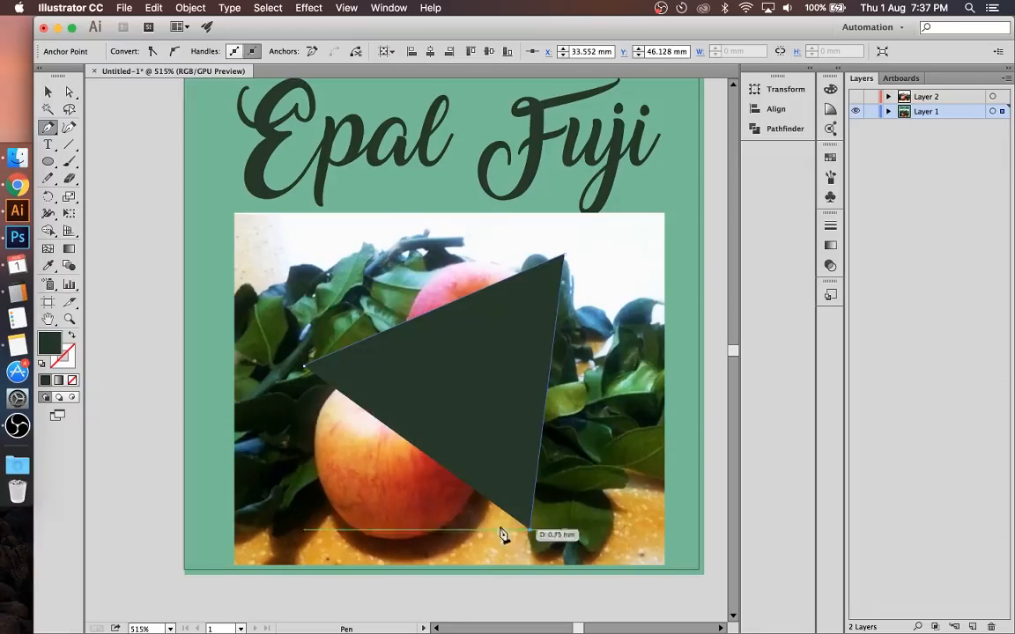
{"action": "left_click", "coordinate": [324, 511]}
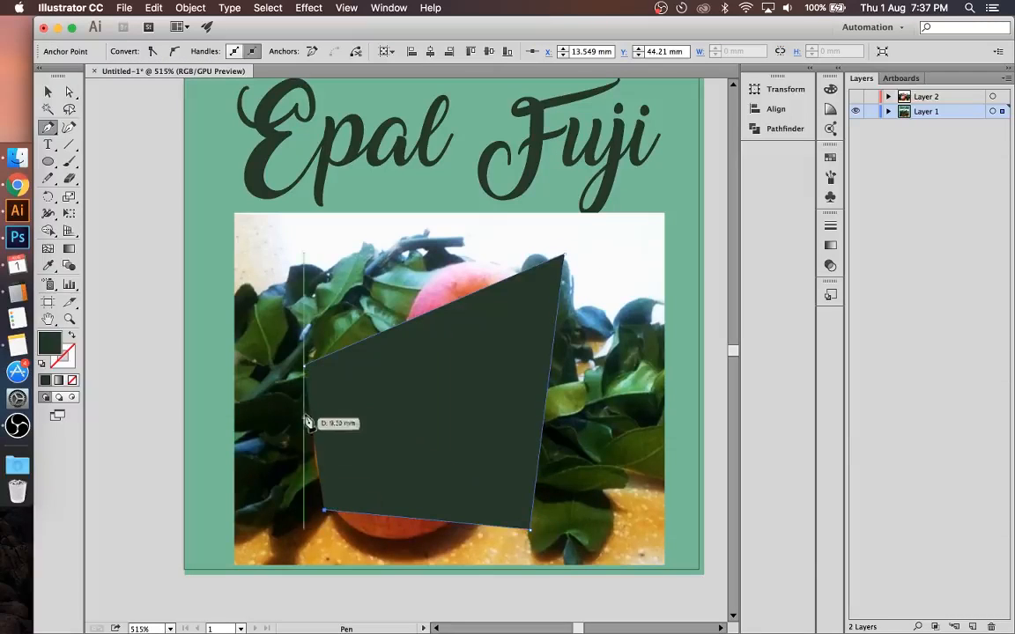
{"action": "left_click", "coordinate": [304, 367]}
{"action": "key", "text": "v"}
{"action": "left_click", "coordinate": [141, 264]}
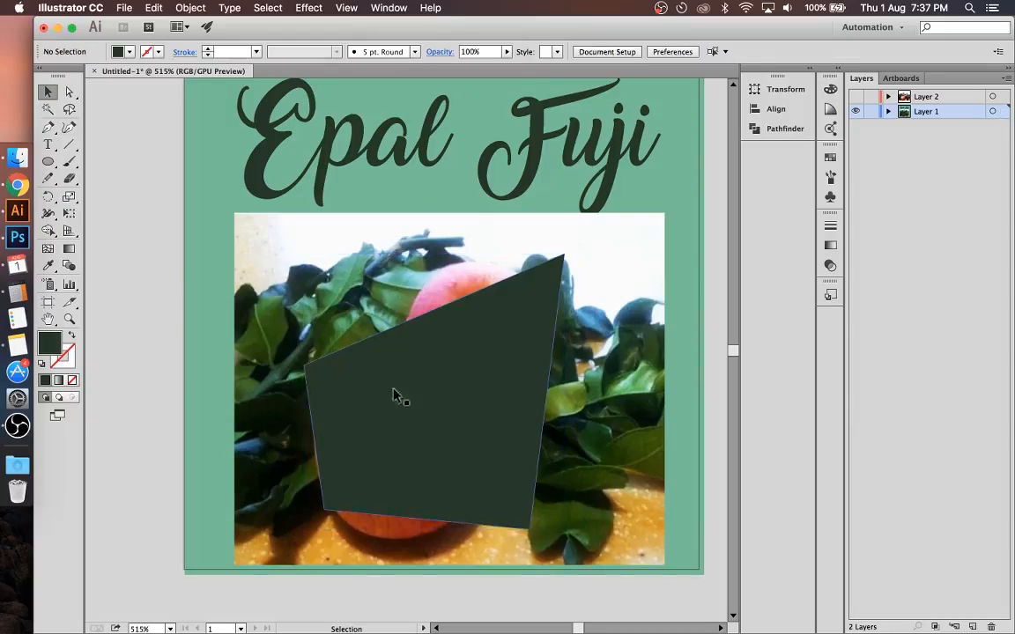
Step: Clip the apple photo to the four-sided pen shape with a clipping mask
{"action": "left_click", "coordinate": [429, 407]}
{"action": "left_click", "coordinate": [398, 224], "text": "shift"}
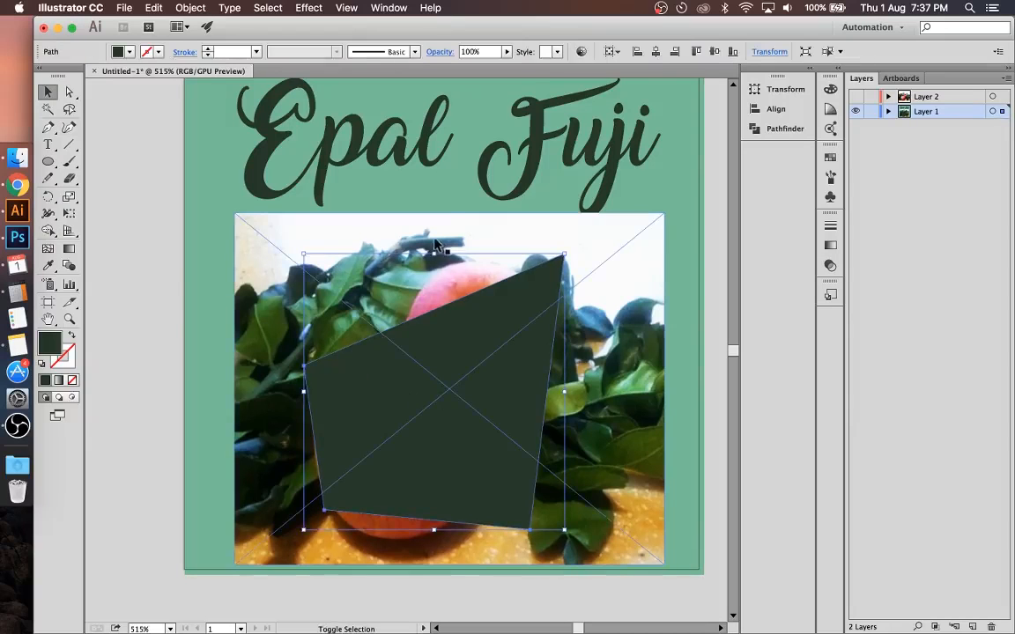
{"action": "right_click", "coordinate": [459, 350]}
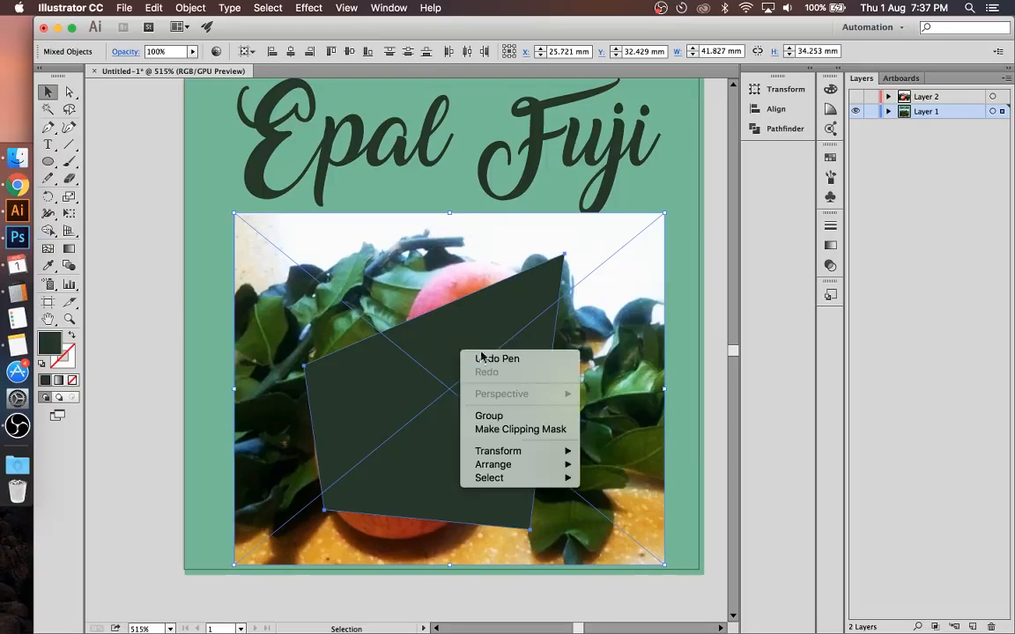
{"action": "left_click", "coordinate": [516, 429]}
{"action": "left_click", "coordinate": [663, 355]}
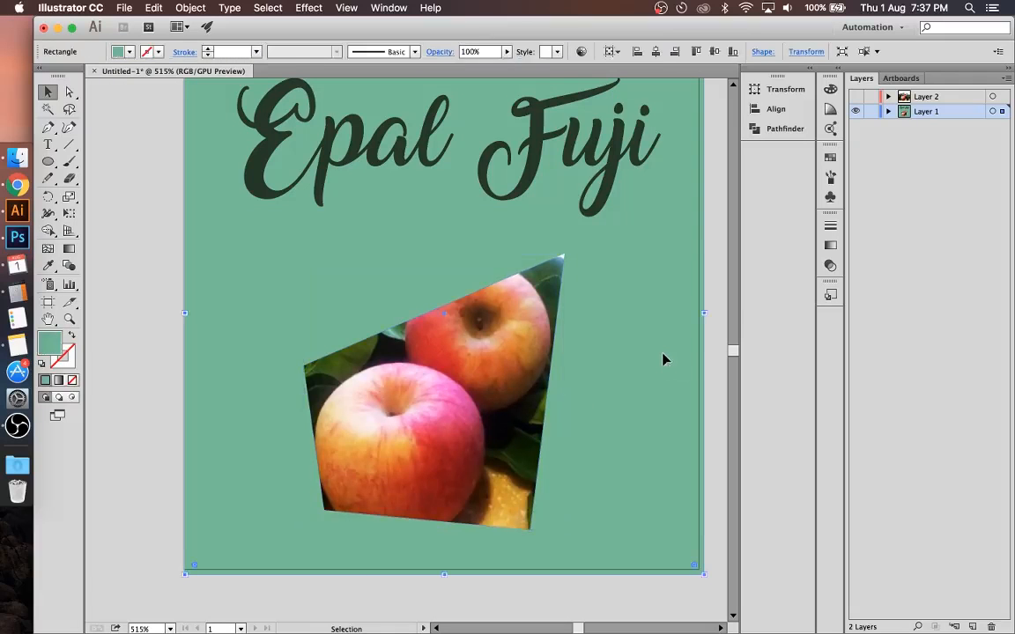
Step: Undo the four-sided clipping mask and delete the pen shape
{"action": "key", "text": "super+z"}
{"action": "key", "text": "v"}
{"action": "left_click", "coordinate": [145, 262]}
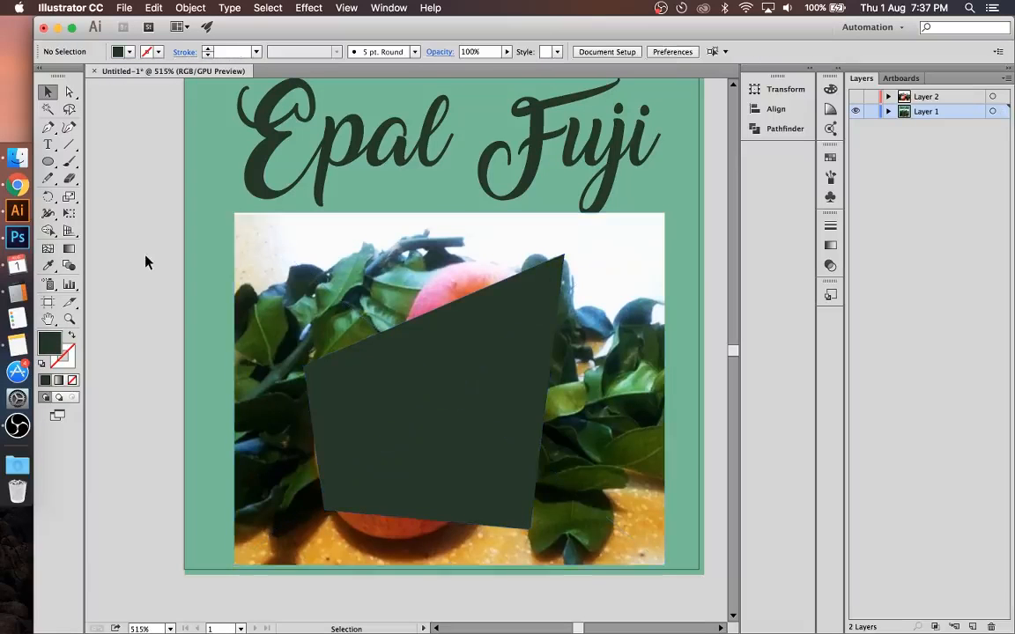
{"action": "left_click", "coordinate": [472, 346]}
{"action": "key", "text": "Delete"}
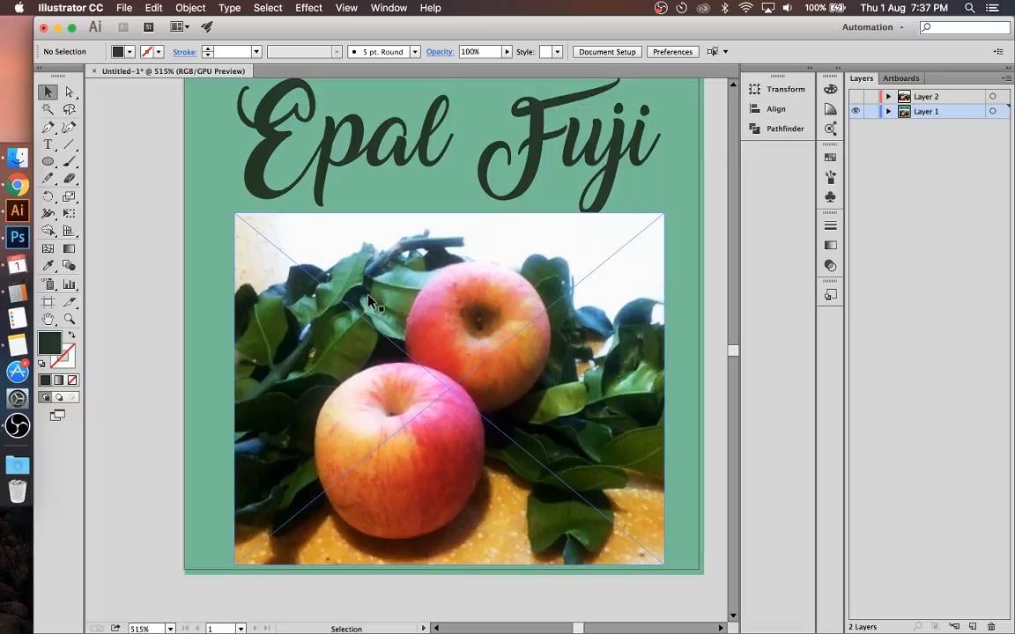
Step: Start a Pen path at the photo's left edge and trace over the top of the first dark leaf
{"action": "scroll", "coordinate": [370, 302], "scroll_direction": "up", "scroll_amount": 8}
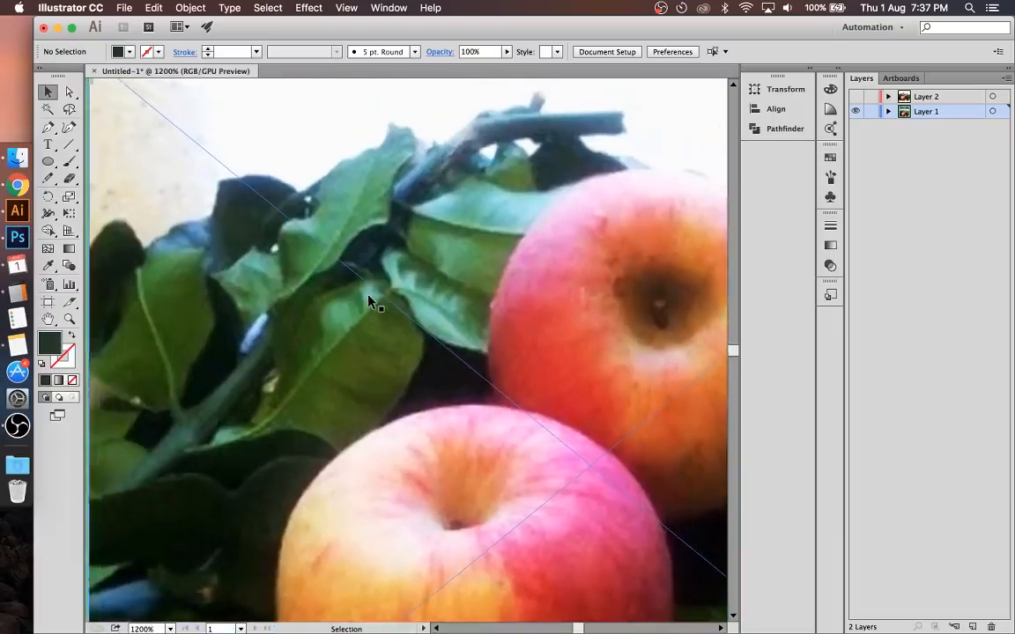
{"action": "scroll", "coordinate": [369, 302], "scroll_direction": "left", "scroll_amount": 3}
{"action": "scroll", "coordinate": [368, 302], "scroll_direction": "up", "scroll_amount": 2}
{"action": "key", "text": "p"}
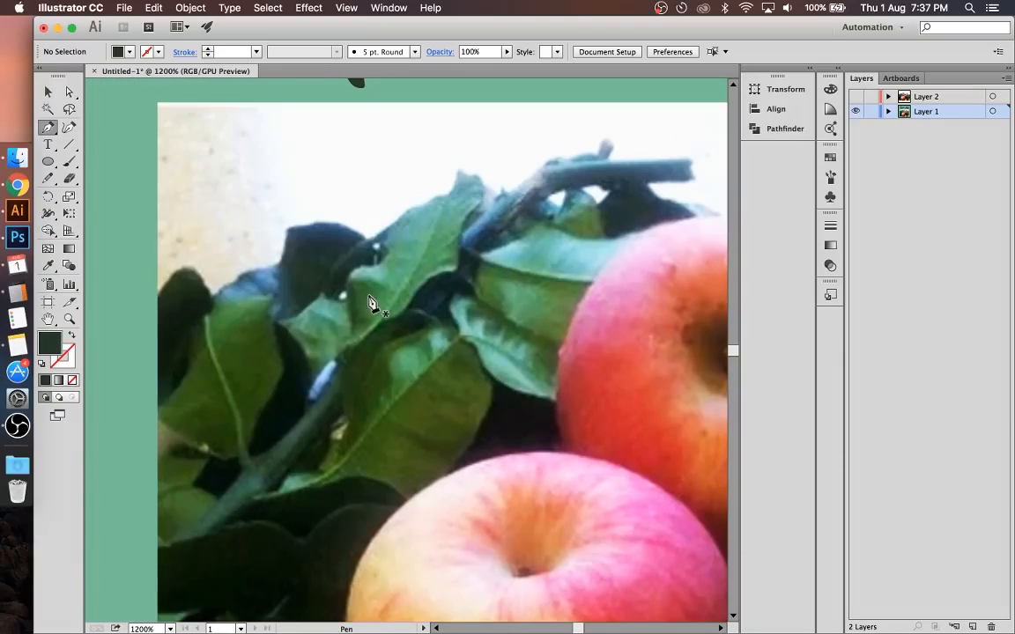
{"action": "left_click", "coordinate": [159, 287]}
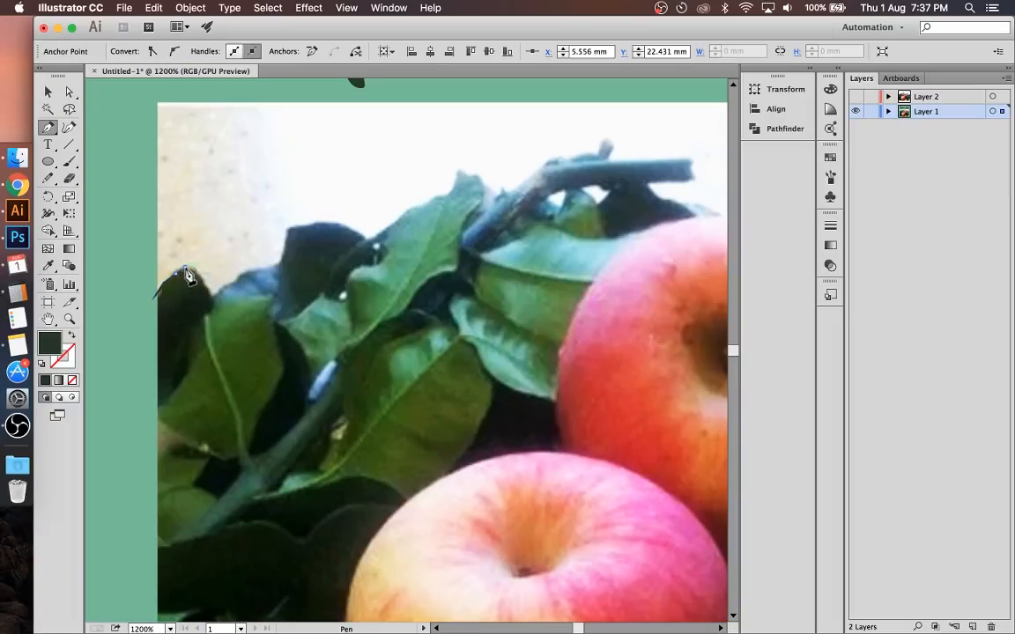
{"action": "left_click", "coordinate": [195, 267]}
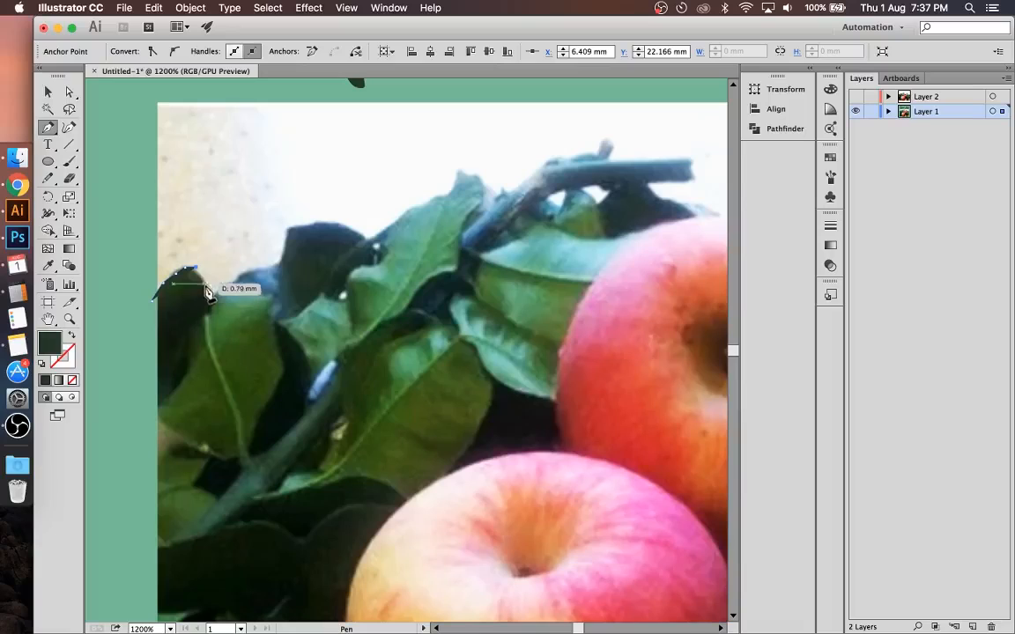
{"action": "left_click", "coordinate": [208, 295]}
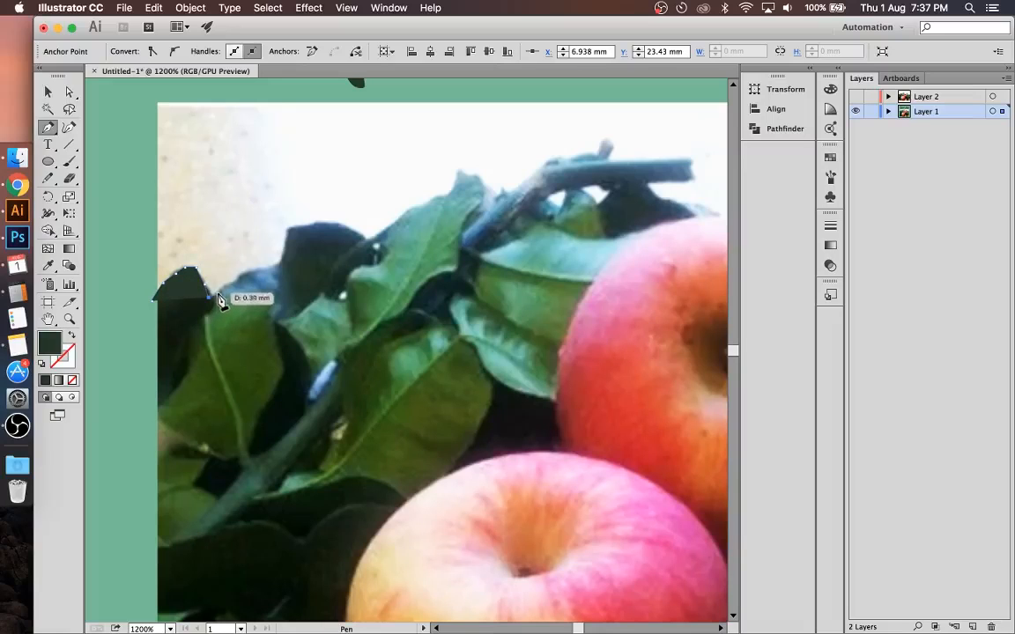
Step: Continue the pen path along the bluish leaf and over the rounded dark leaf beside it
{"action": "left_click", "coordinate": [217, 292]}
{"action": "left_click", "coordinate": [229, 278]}
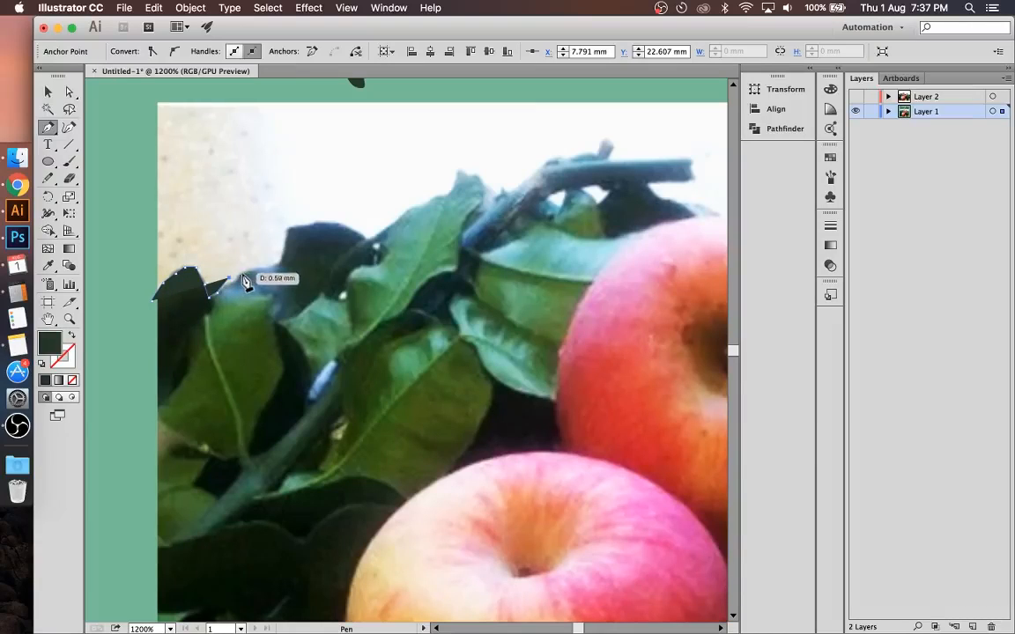
{"action": "left_click", "coordinate": [241, 275]}
{"action": "left_click", "coordinate": [254, 267]}
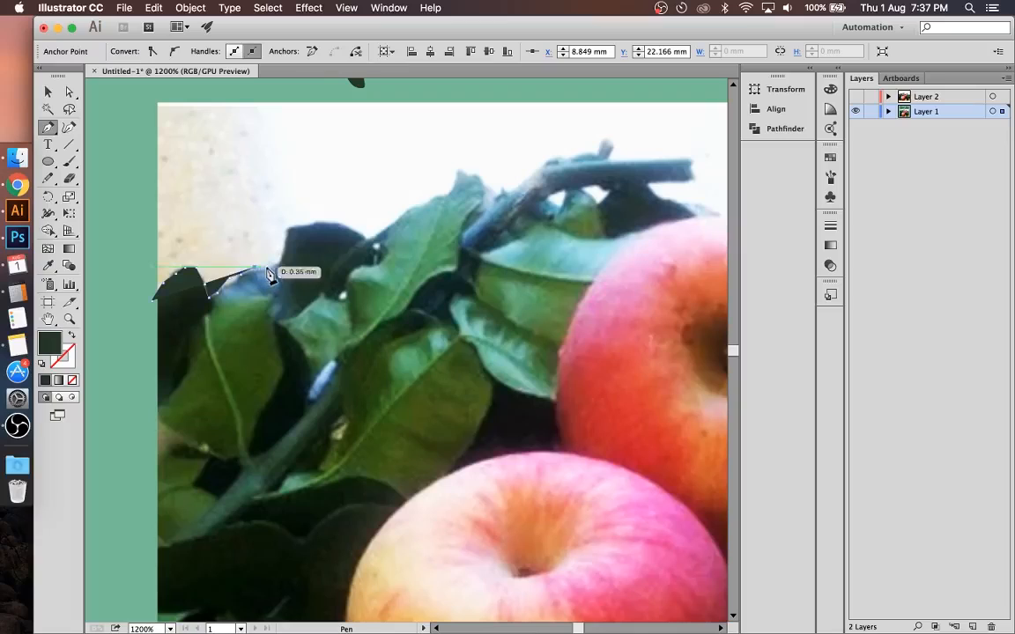
{"action": "left_click", "coordinate": [279, 261]}
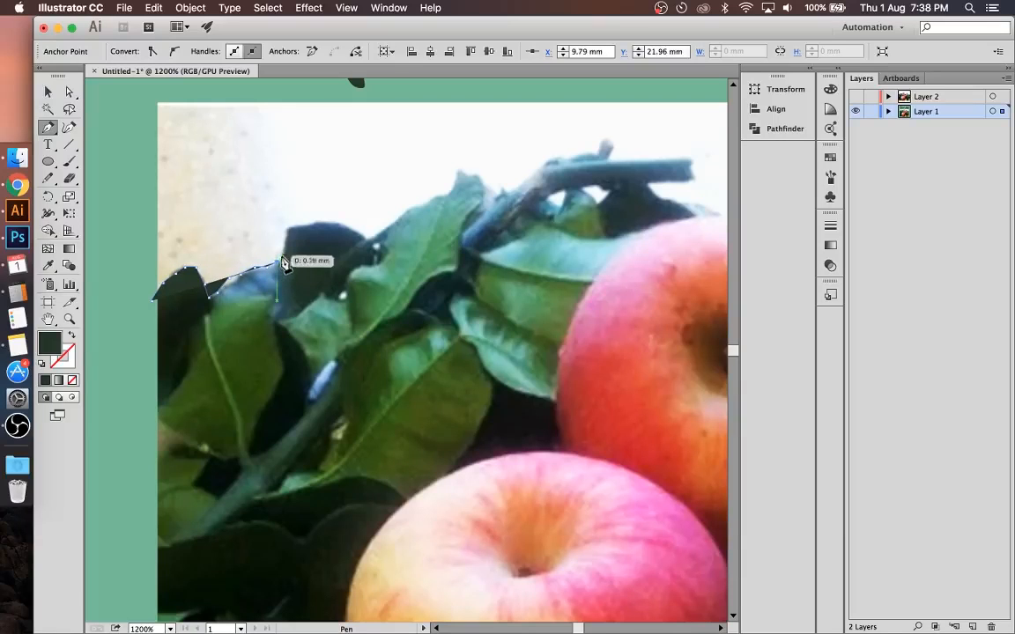
{"action": "left_click", "coordinate": [288, 233]}
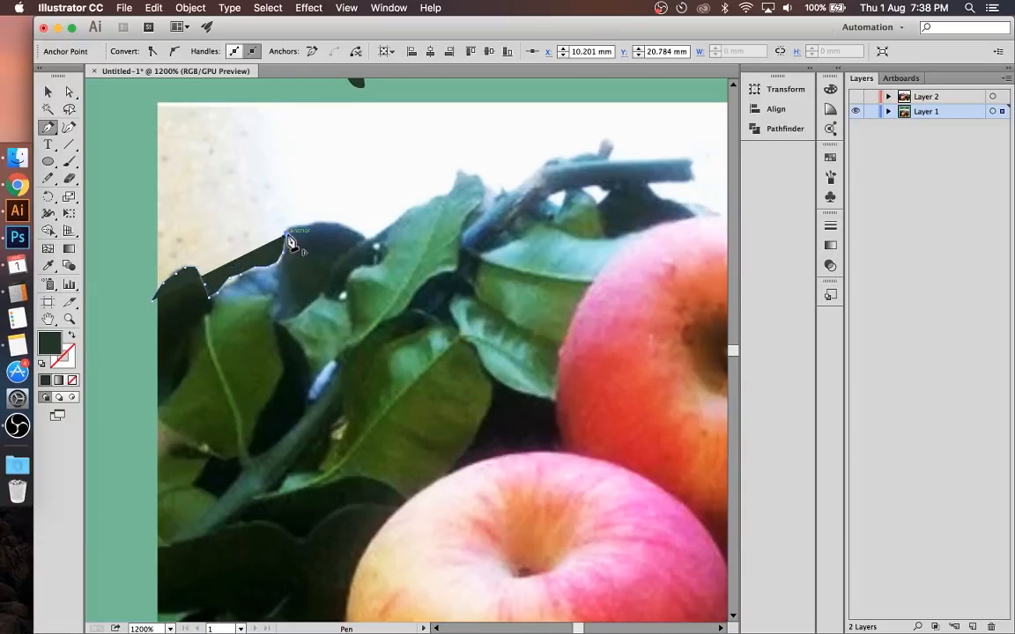
{"action": "left_click", "coordinate": [325, 217]}
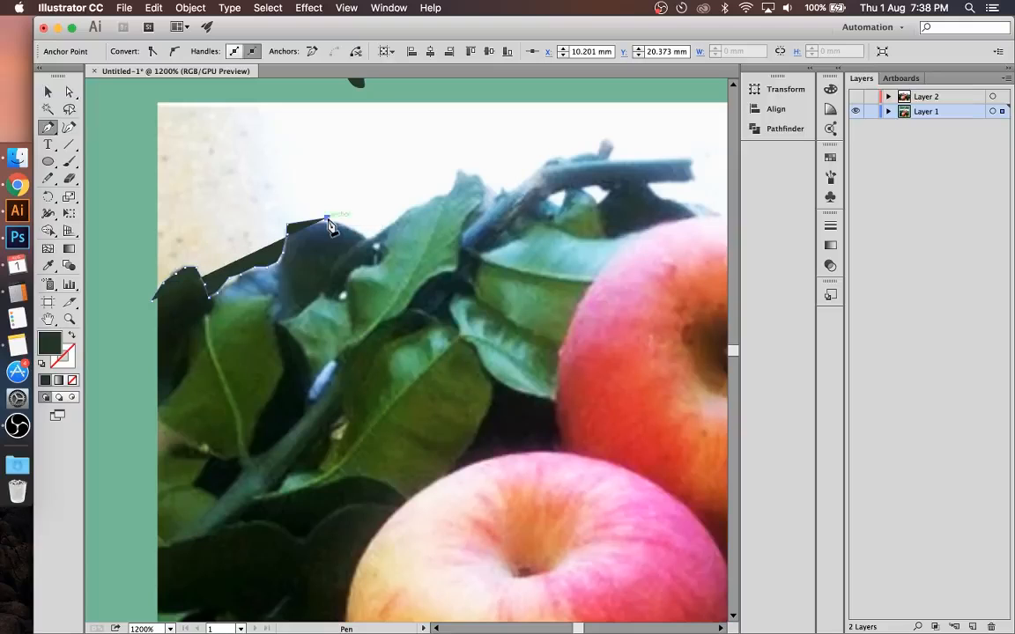
{"action": "left_click_drag", "start_coordinate": [354, 232], "coordinate": [376, 245]}
Step: Extend the pen path over the tall green leaf and along the branch, around its cut end
{"action": "key", "text": "super+minus"}
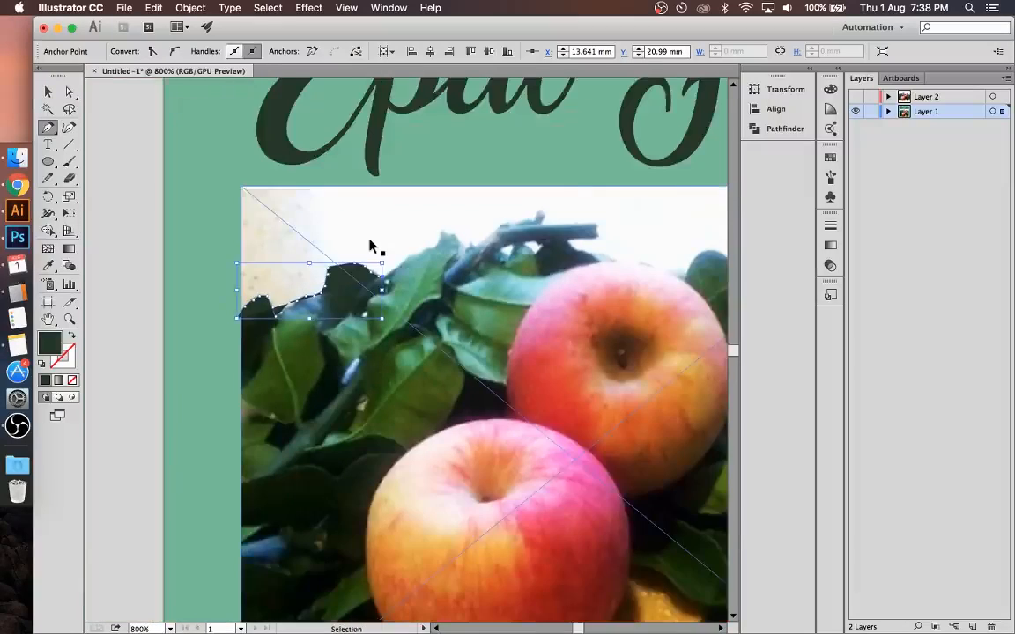
{"action": "key", "text": "super+minus"}
{"action": "left_click", "coordinate": [400, 285]}
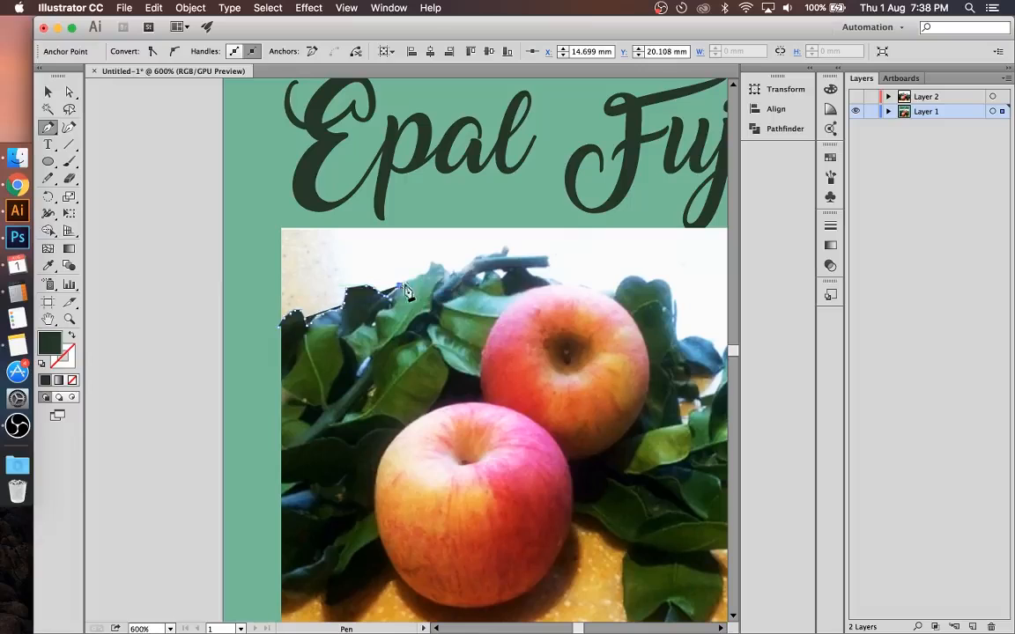
{"action": "left_click_drag", "start_coordinate": [450, 271], "coordinate": [454, 278]}
{"action": "left_click", "coordinate": [479, 257]}
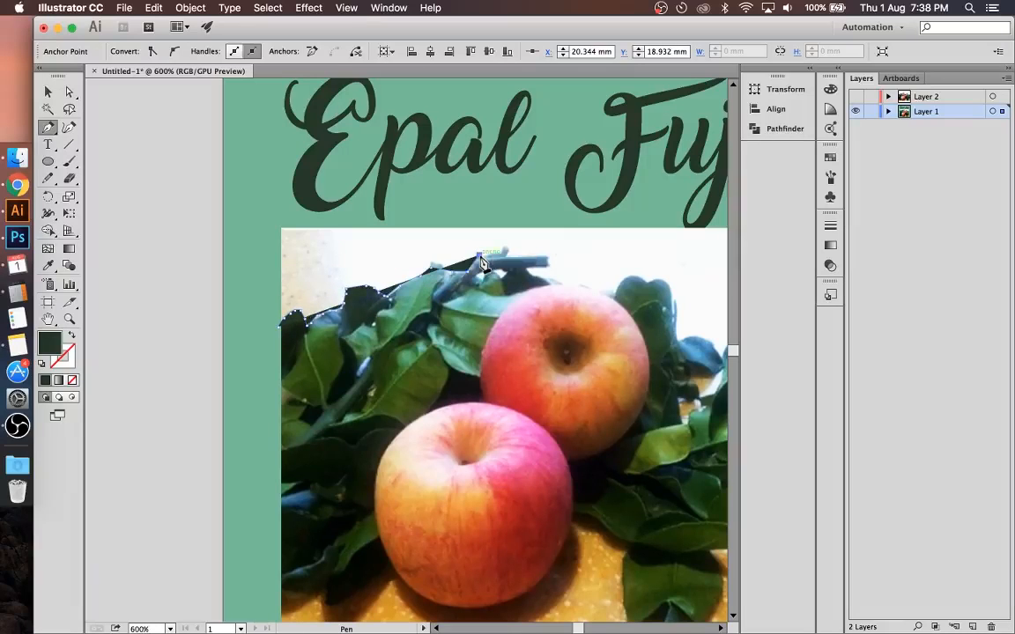
{"action": "left_click", "coordinate": [494, 252]}
{"action": "left_click", "coordinate": [503, 251]}
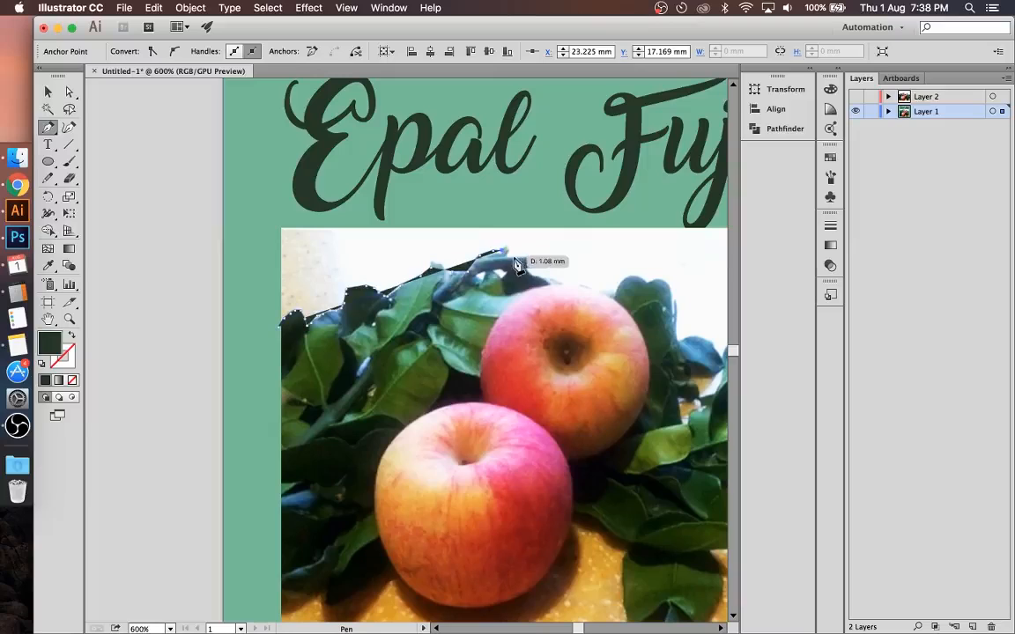
{"action": "left_click", "coordinate": [544, 257]}
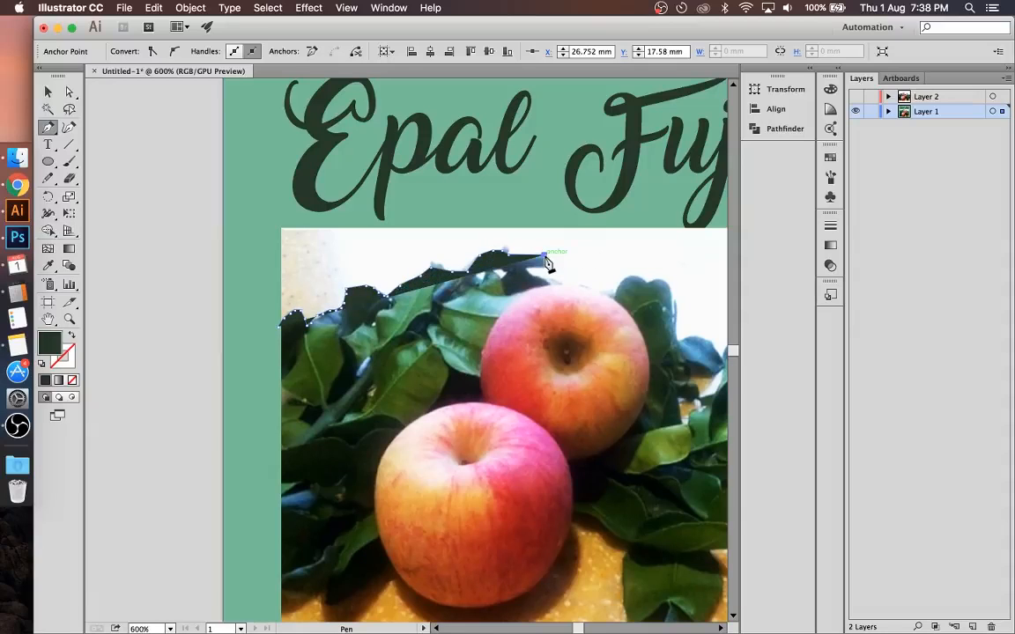
{"action": "left_click", "coordinate": [544, 267]}
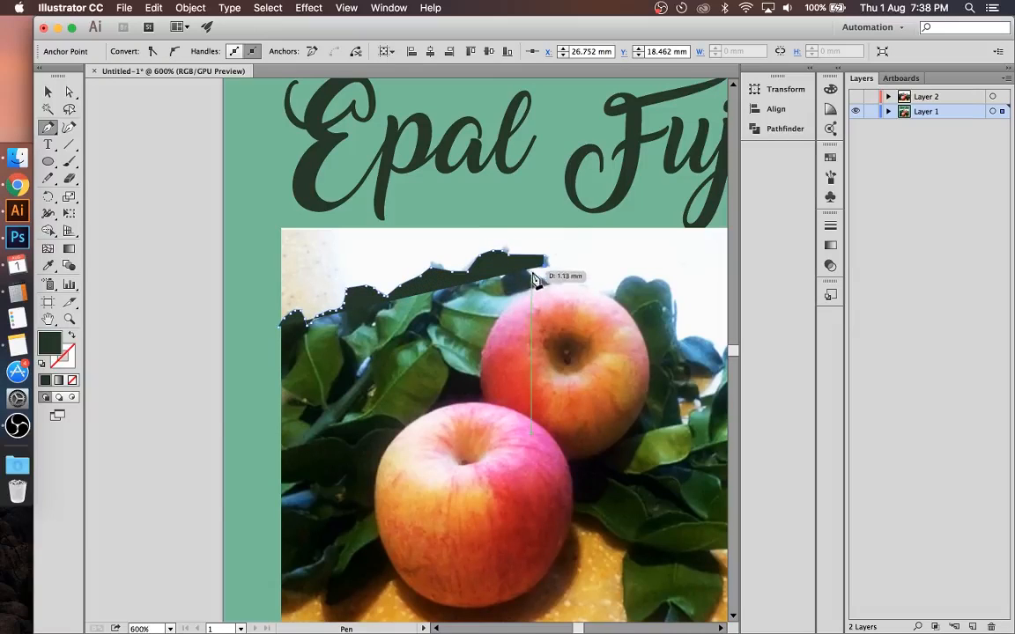
Step: Bring the pen path down from the branch and across the top edge of the rear apple
{"action": "left_click", "coordinate": [531, 272]}
{"action": "left_click", "coordinate": [546, 280]}
{"action": "left_click", "coordinate": [561, 289]}
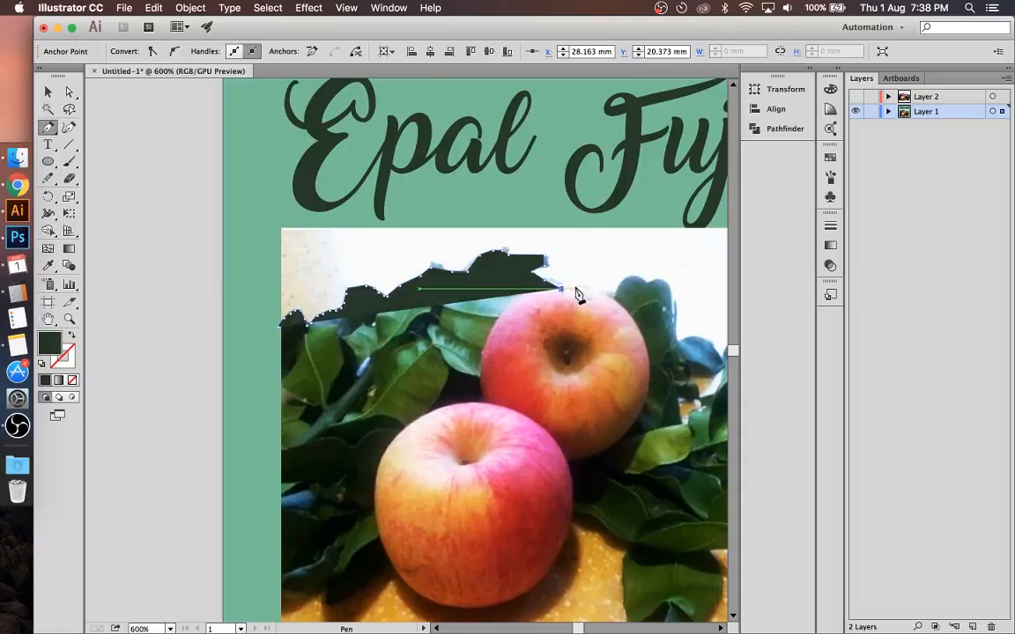
{"action": "left_click", "coordinate": [601, 290]}
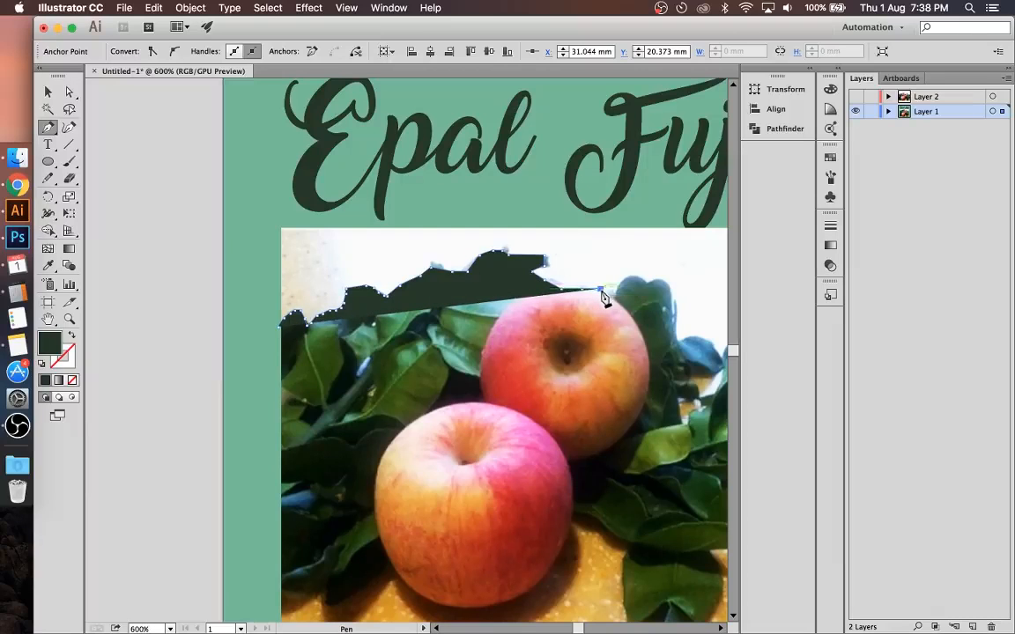
Step: Trace the pen path over the leaf to the right of the rear apple and down its outer edge
{"action": "left_click", "coordinate": [623, 282]}
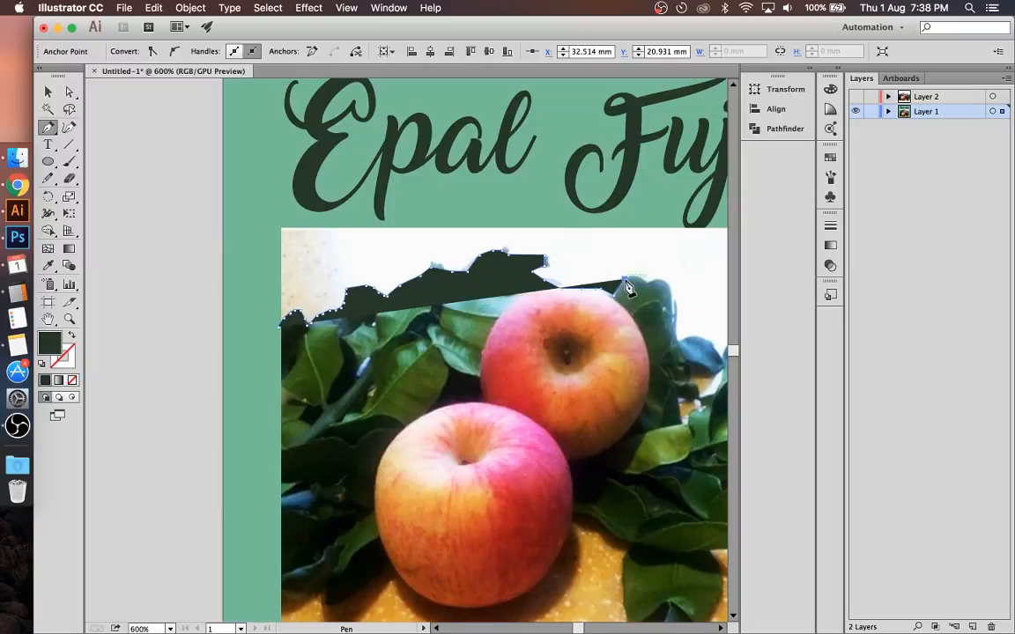
{"action": "left_click", "coordinate": [630, 276]}
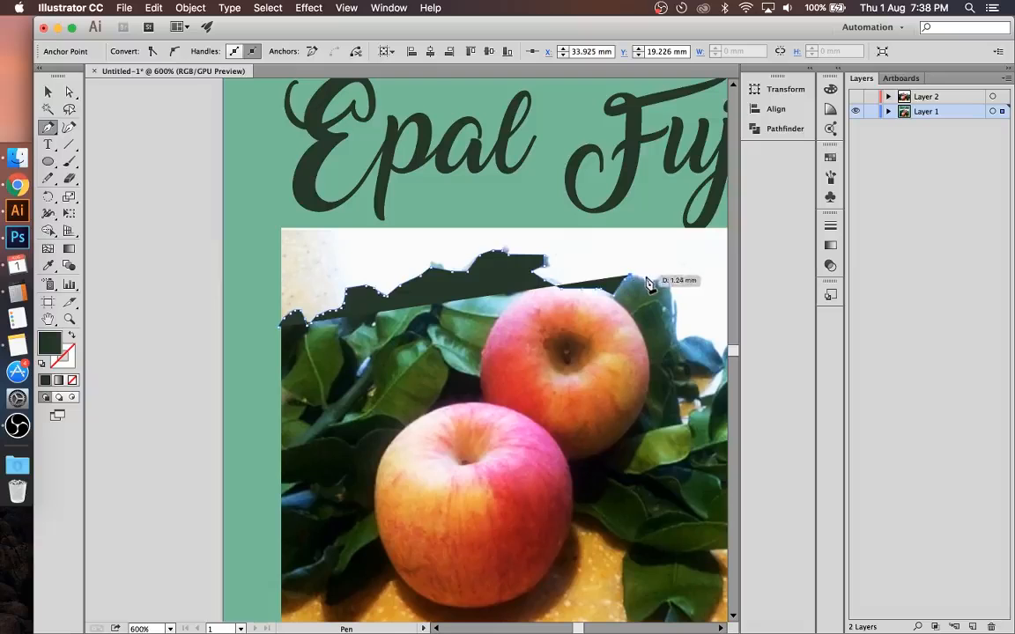
{"action": "left_click", "coordinate": [646, 281]}
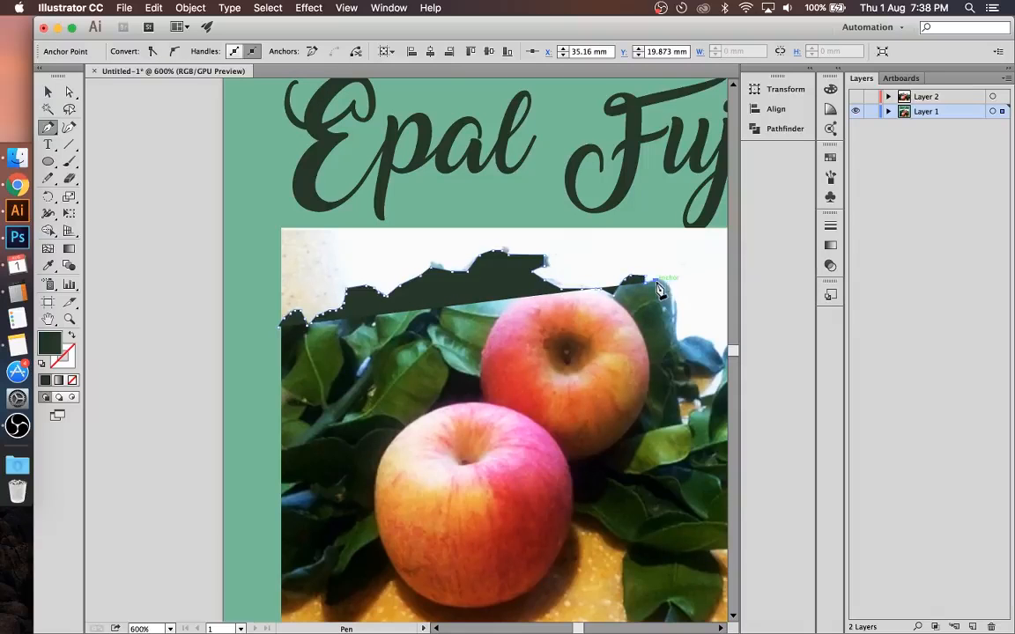
{"action": "left_click", "coordinate": [672, 303]}
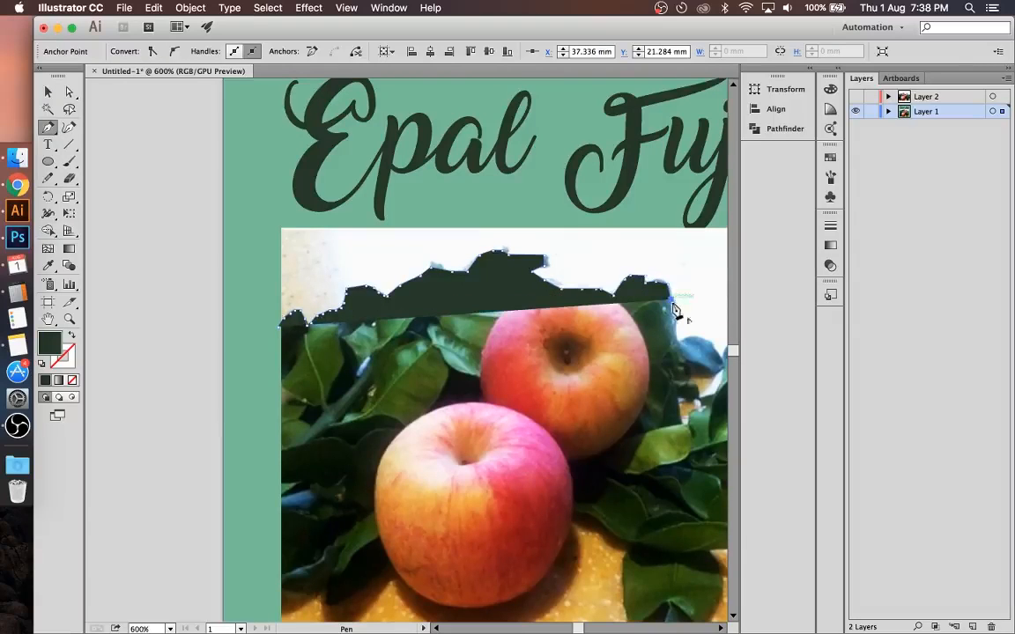
{"action": "scroll", "coordinate": [673, 324], "scroll_direction": "down", "scroll_amount": 2}
{"action": "scroll", "coordinate": [673, 323], "scroll_direction": "right", "scroll_amount": 2}
{"action": "scroll", "coordinate": [673, 324], "scroll_direction": "right", "scroll_amount": 2}
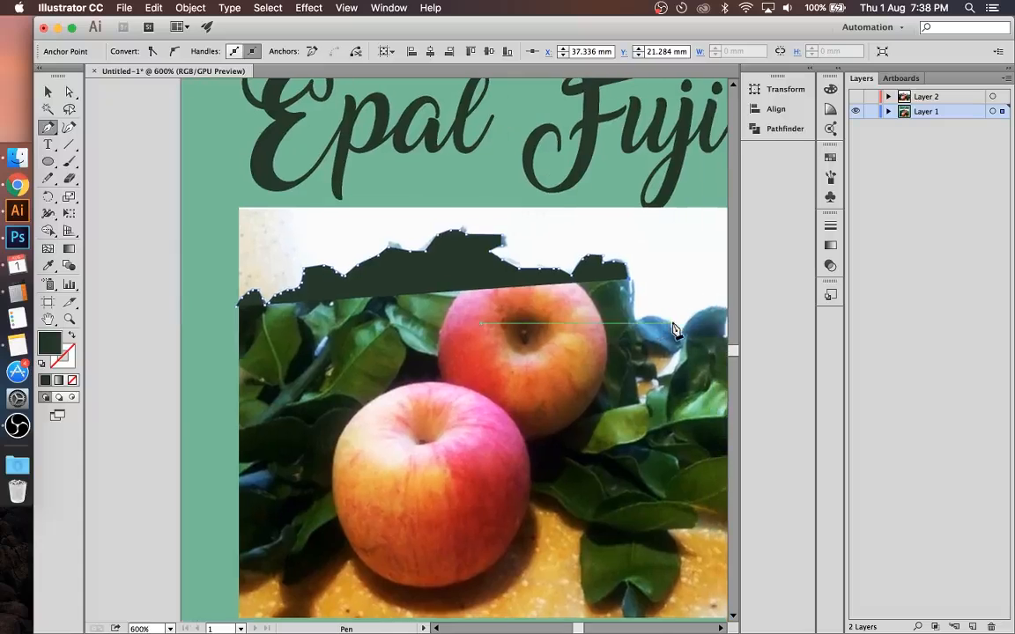
{"action": "left_click", "coordinate": [630, 293]}
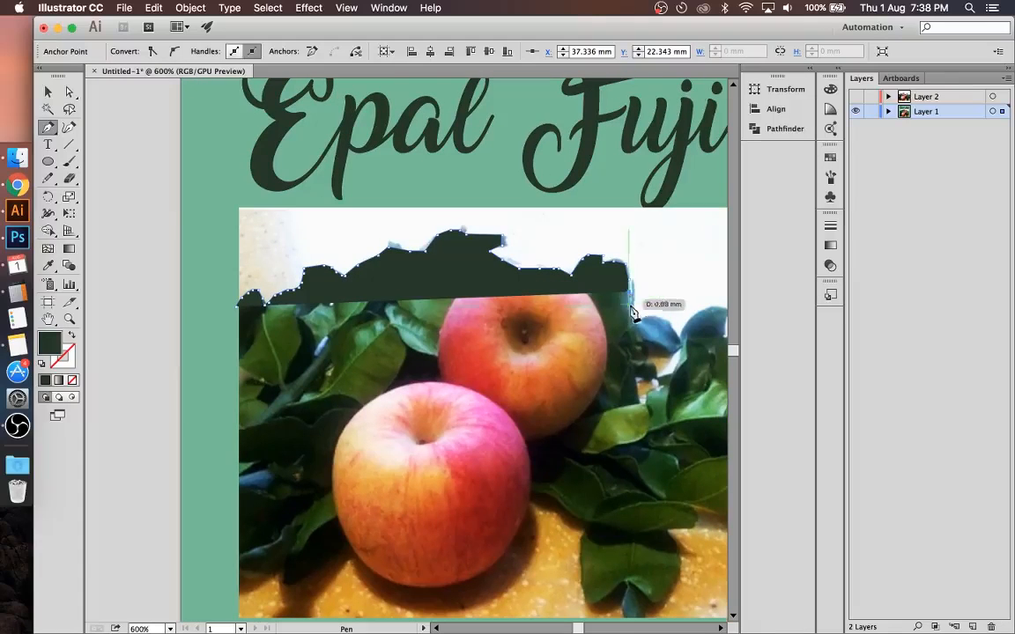
{"action": "left_click", "coordinate": [631, 307]}
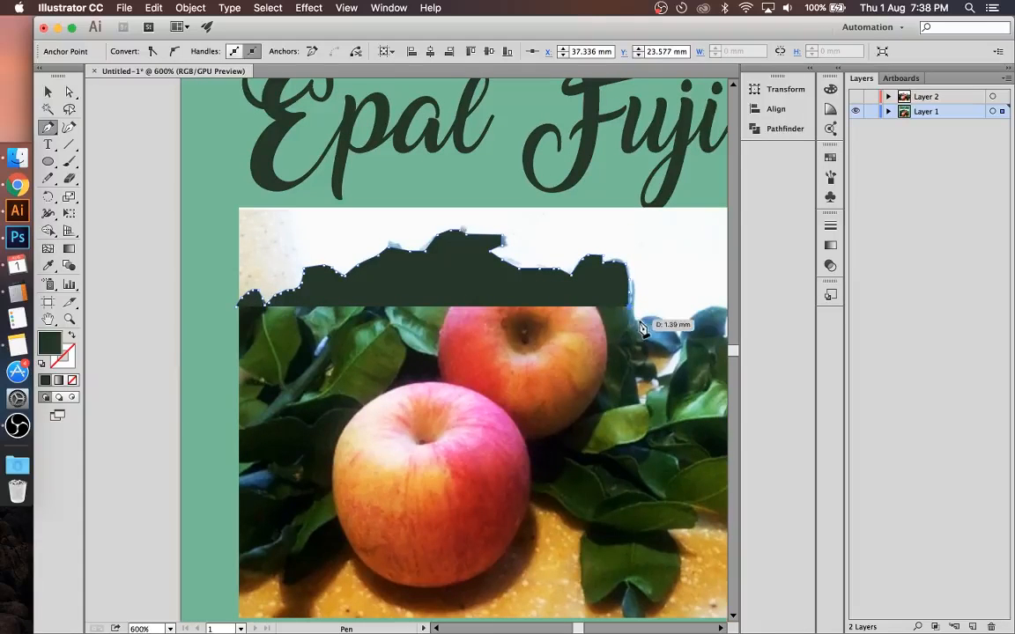
Step: Continue the pen path over the small bluish leaf, through the notch and over the last leaf near the photo's right edge
{"action": "left_click", "coordinate": [634, 318]}
{"action": "left_click", "coordinate": [645, 319]}
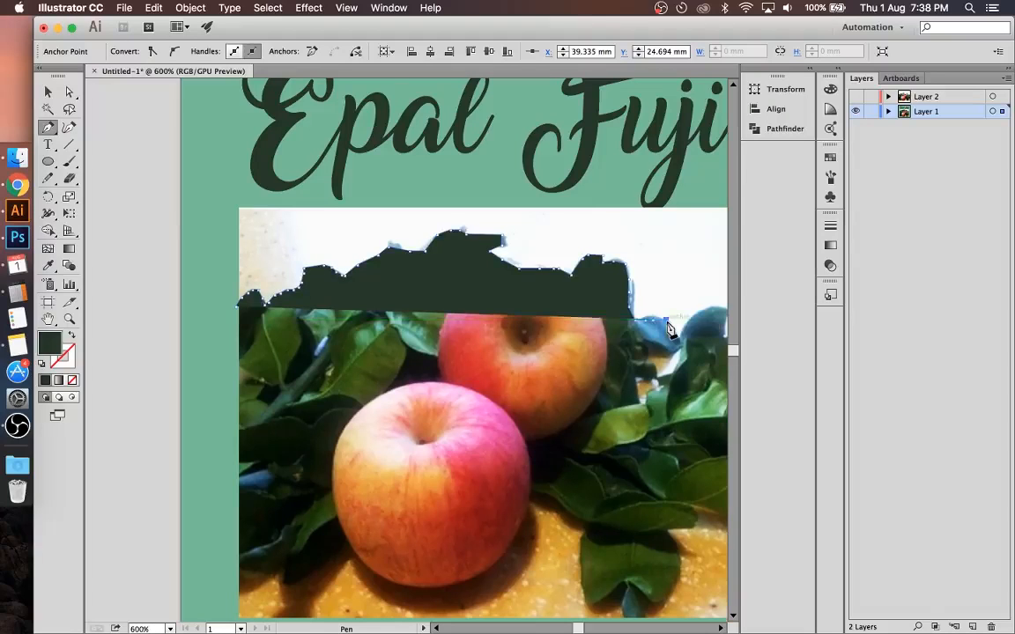
{"action": "left_click", "coordinate": [670, 327]}
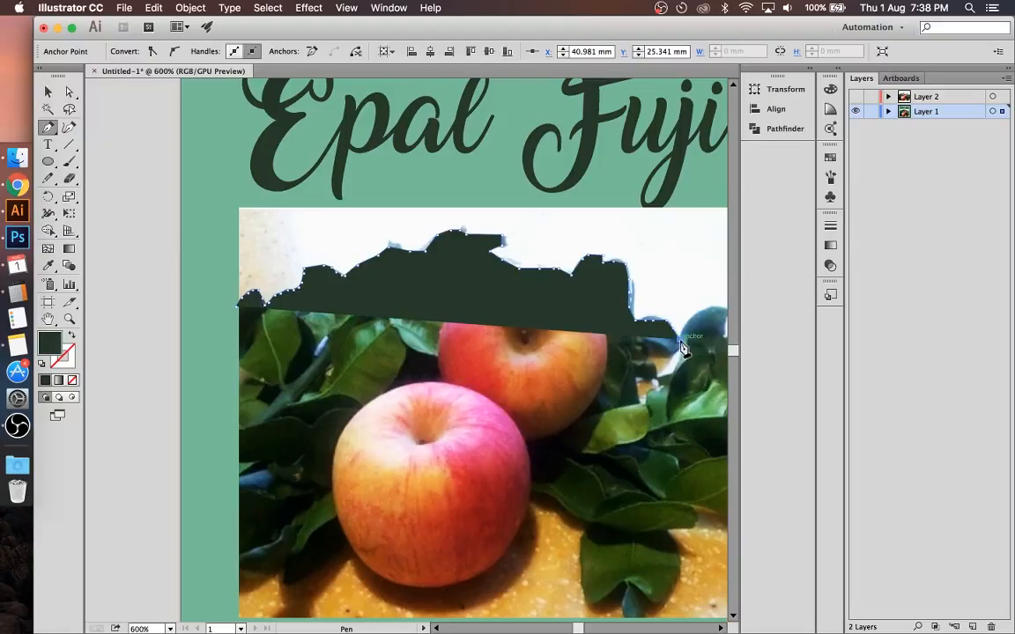
{"action": "left_click", "coordinate": [684, 333]}
{"action": "left_click", "coordinate": [694, 328]}
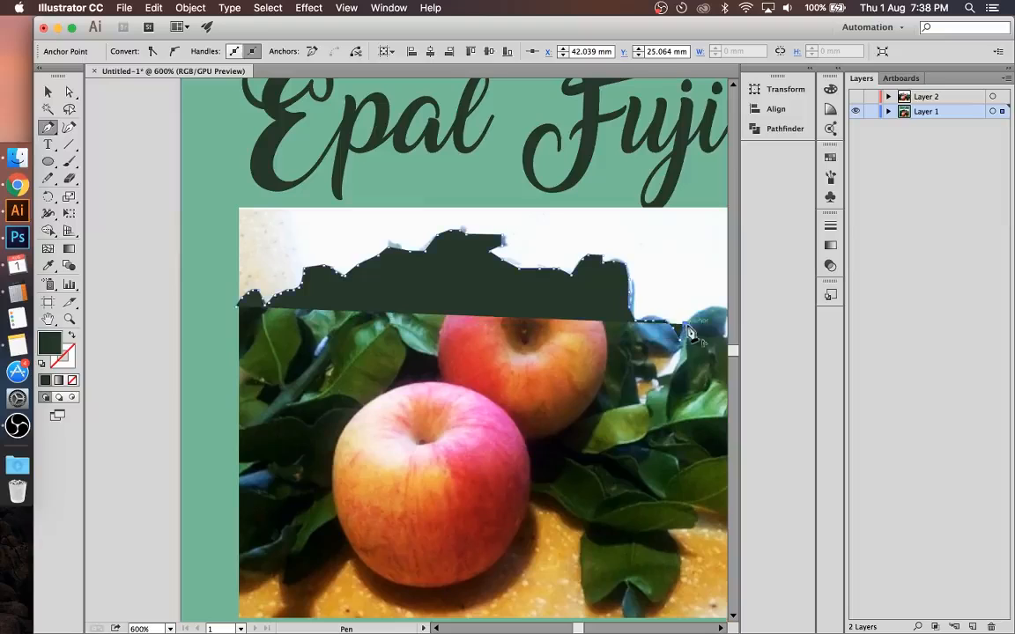
{"action": "left_click", "coordinate": [709, 314]}
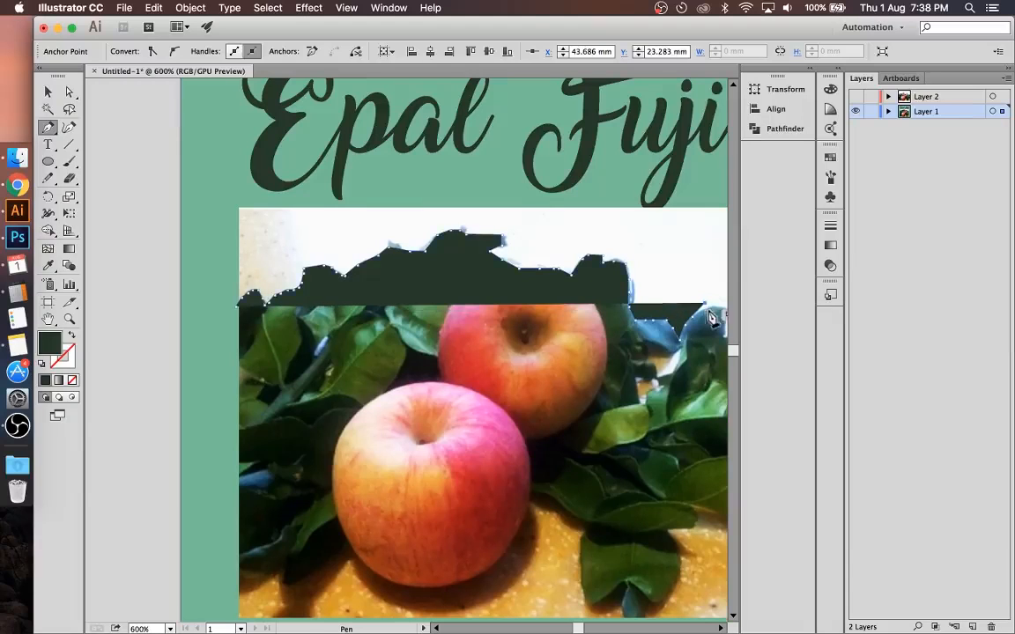
{"action": "left_click", "coordinate": [717, 310]}
{"action": "left_click", "coordinate": [729, 317]}
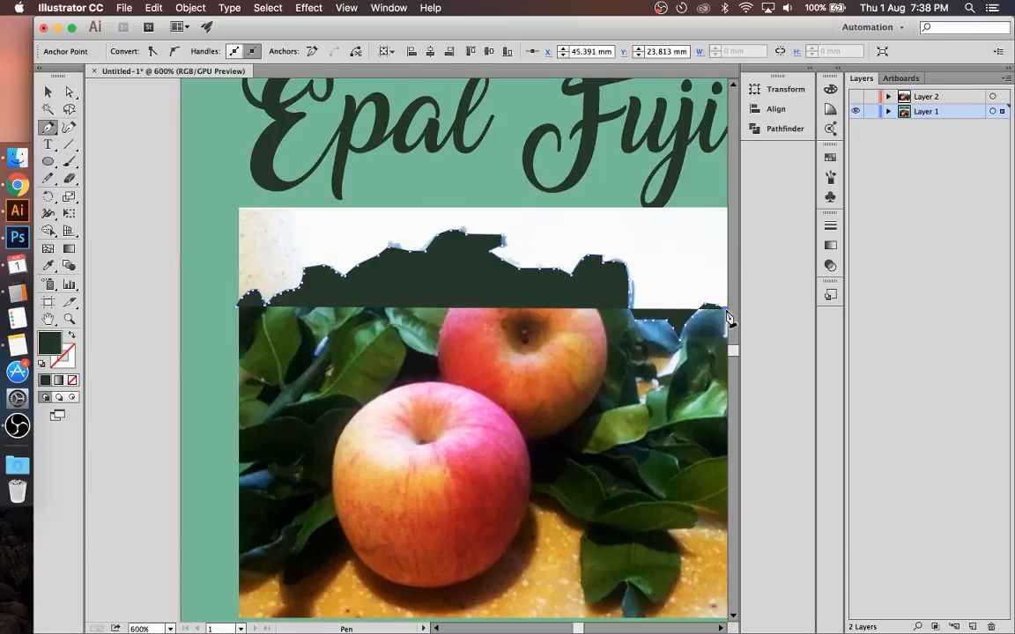
Step: Carry the pen path to the photo's right edge, around its bottom corners, and close it at the starting point
{"action": "key", "text": "super+minus"}
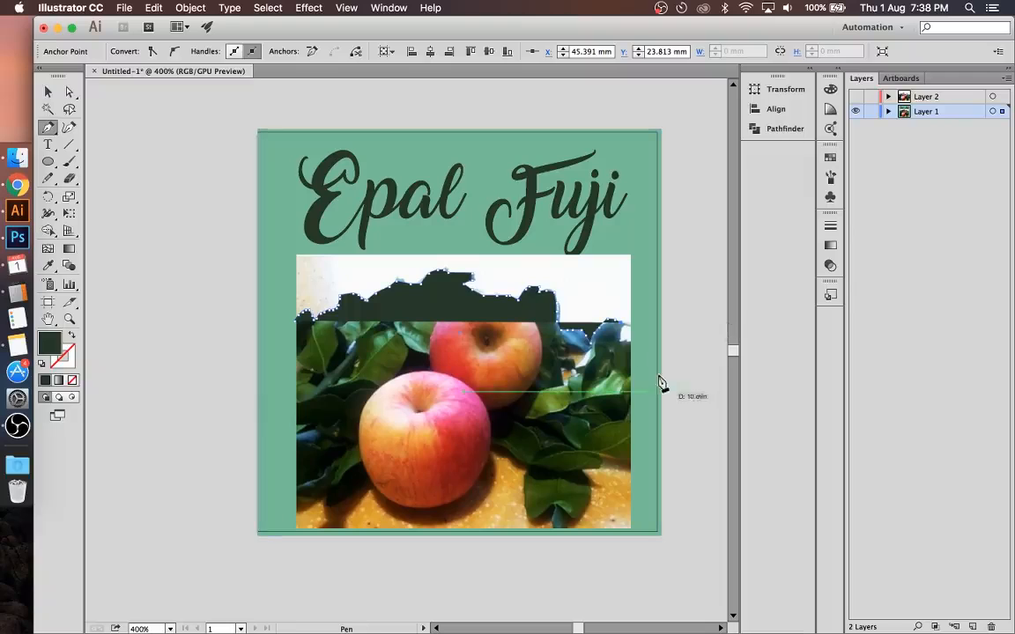
{"action": "left_click", "coordinate": [632, 324]}
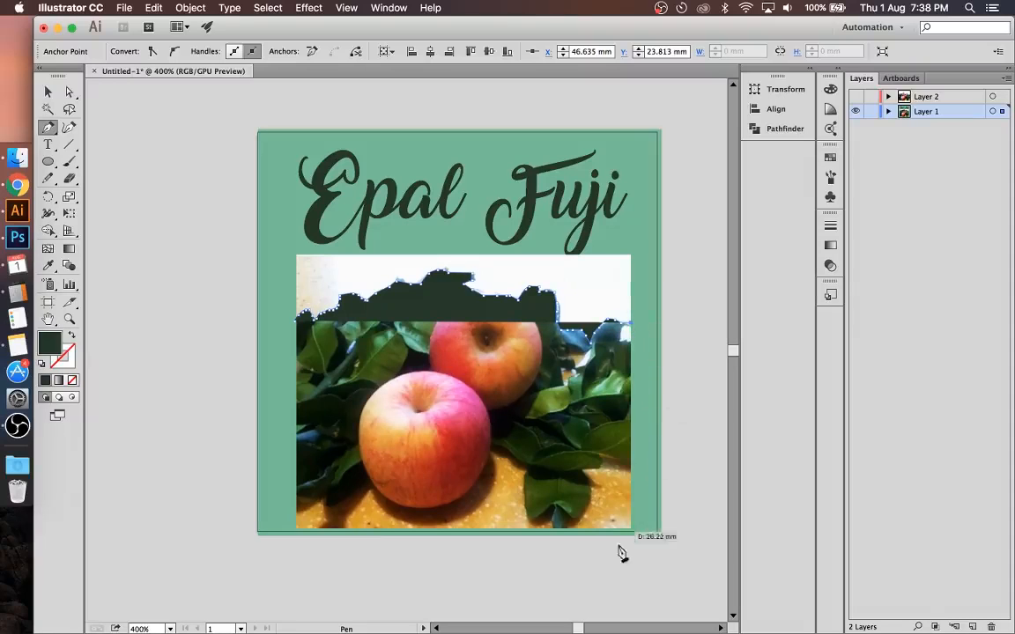
{"action": "left_click", "coordinate": [637, 531]}
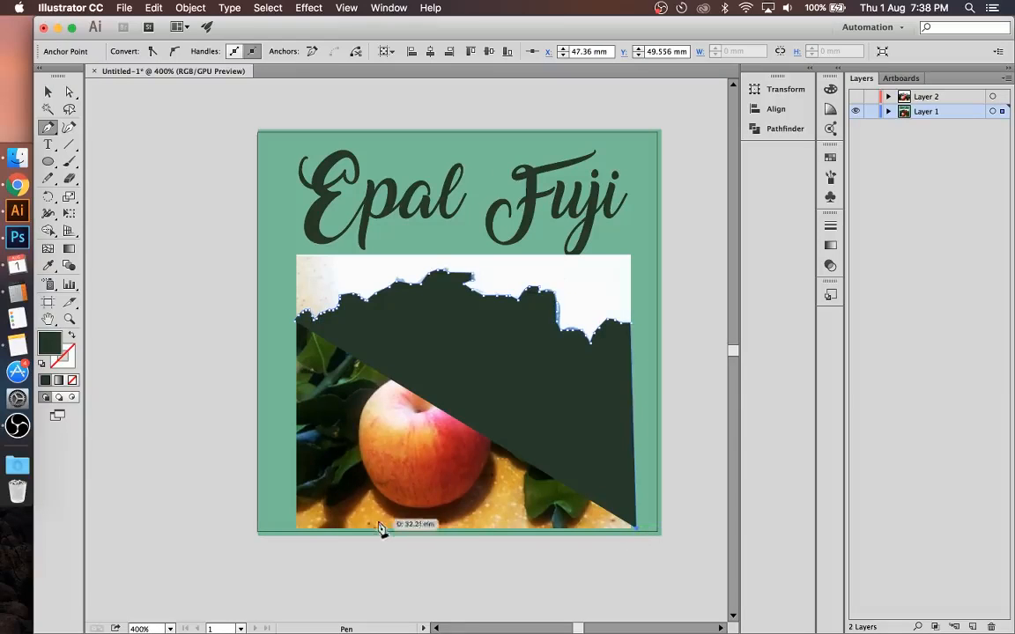
{"action": "left_click", "coordinate": [292, 532]}
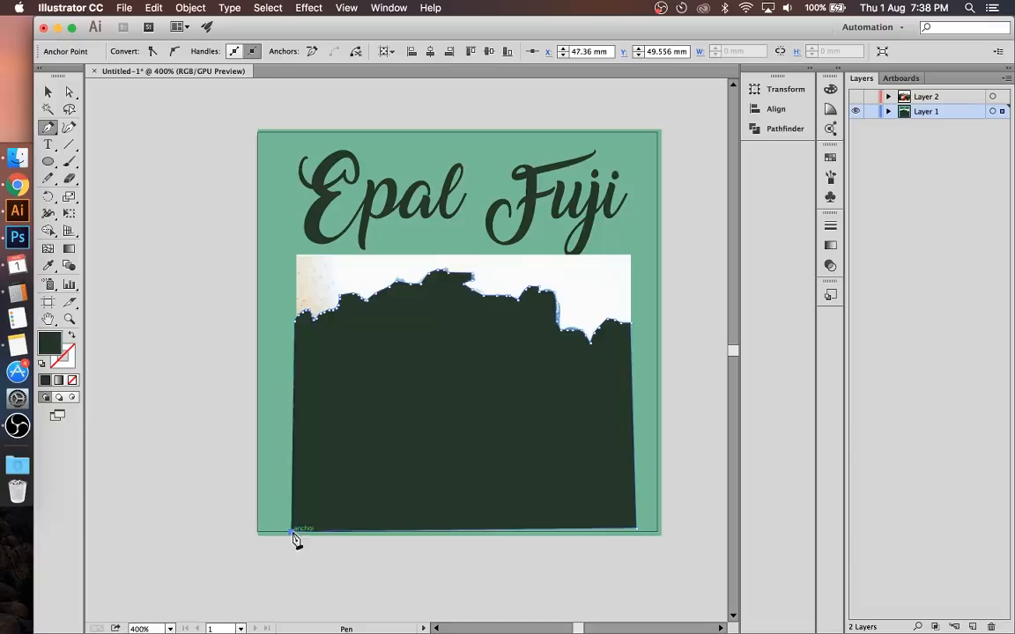
{"action": "left_click", "coordinate": [295, 322]}
Step: Make a clipping mask from the traced dark shape and the apple photo beneath it, and deselect the result
{"action": "key", "text": "v"}
{"action": "left_click", "coordinate": [686, 297]}
{"action": "left_click", "coordinate": [467, 408]}
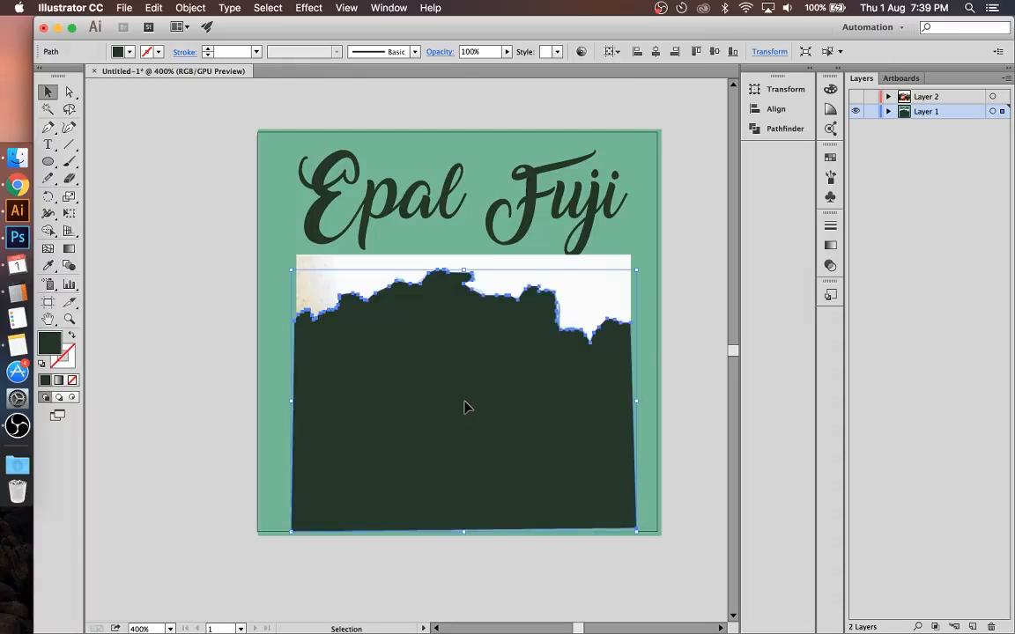
{"action": "left_click", "coordinate": [604, 270], "text": "shift"}
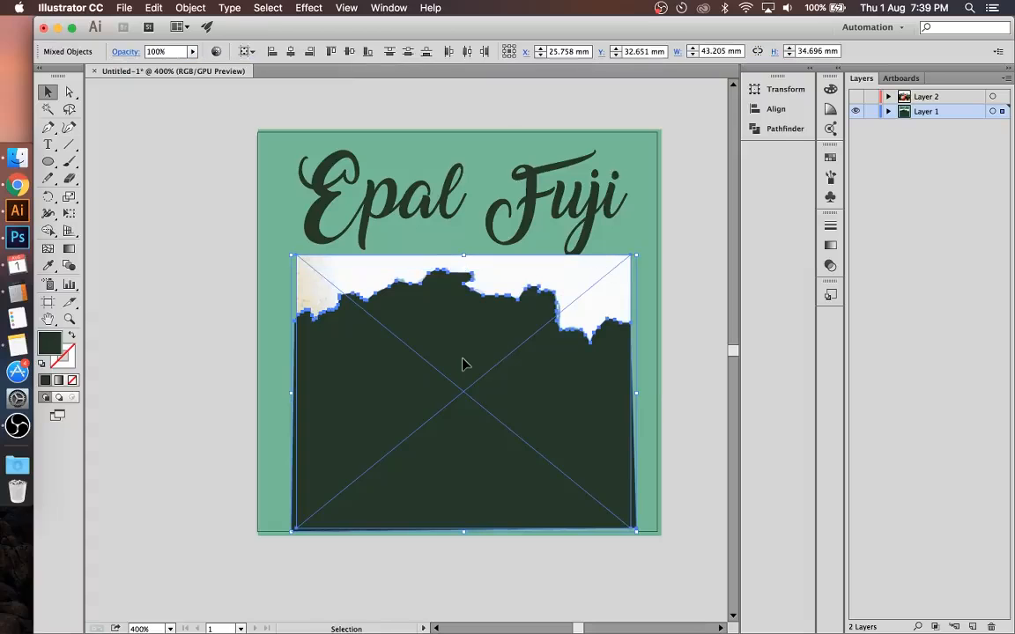
{"action": "right_click", "coordinate": [464, 364]}
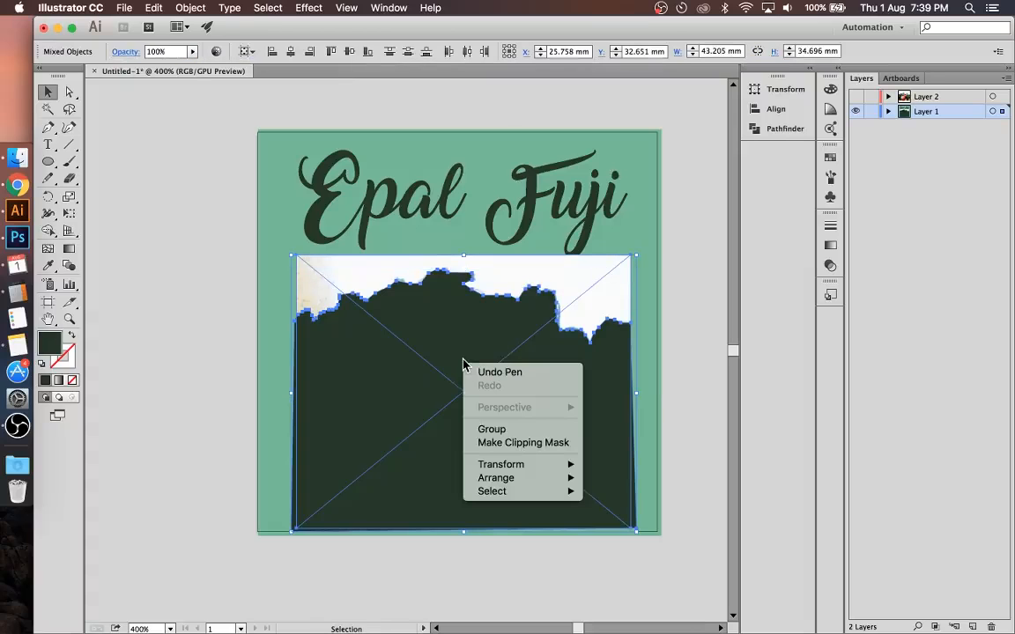
{"action": "left_click", "coordinate": [500, 442]}
{"action": "left_click", "coordinate": [416, 585]}
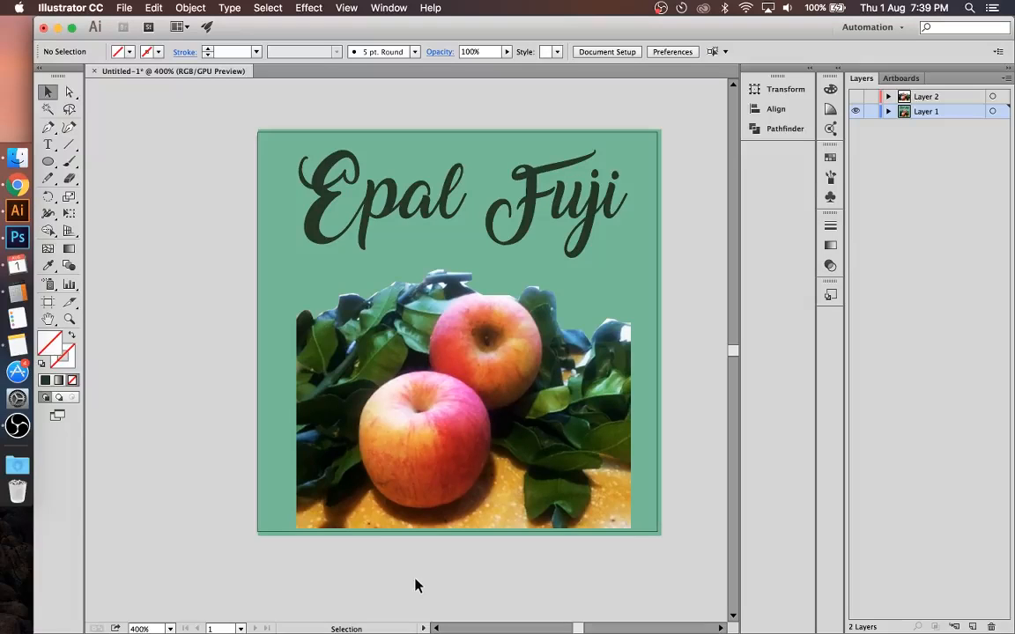
Step: Switch to Chrome and show the MODUL 8 presentation's slide on professional image cropping techniques
{"action": "left_click", "coordinate": [22, 195]}
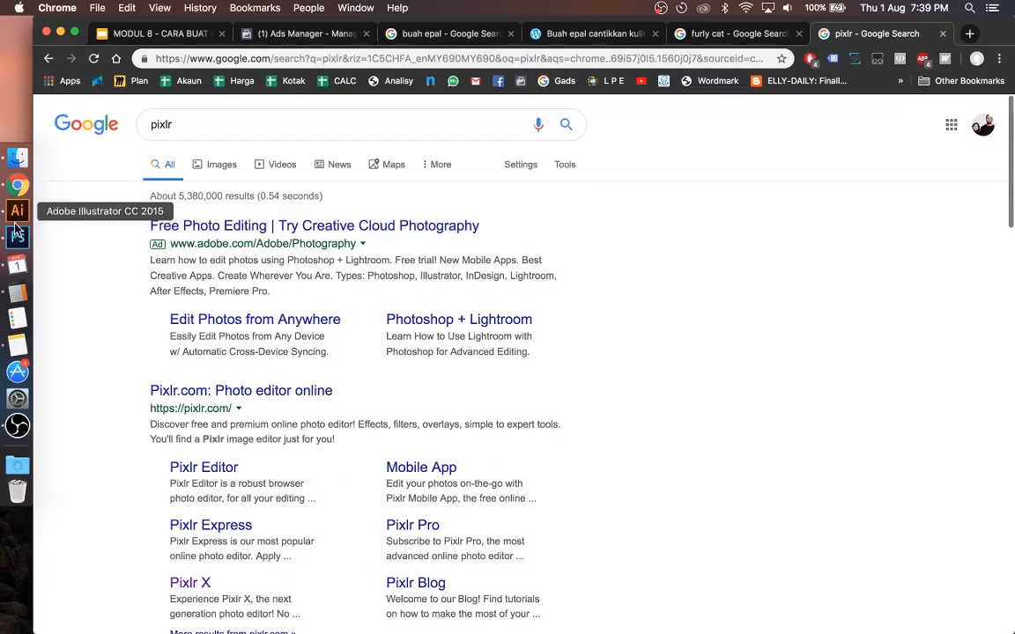
{"action": "left_click", "coordinate": [193, 37]}
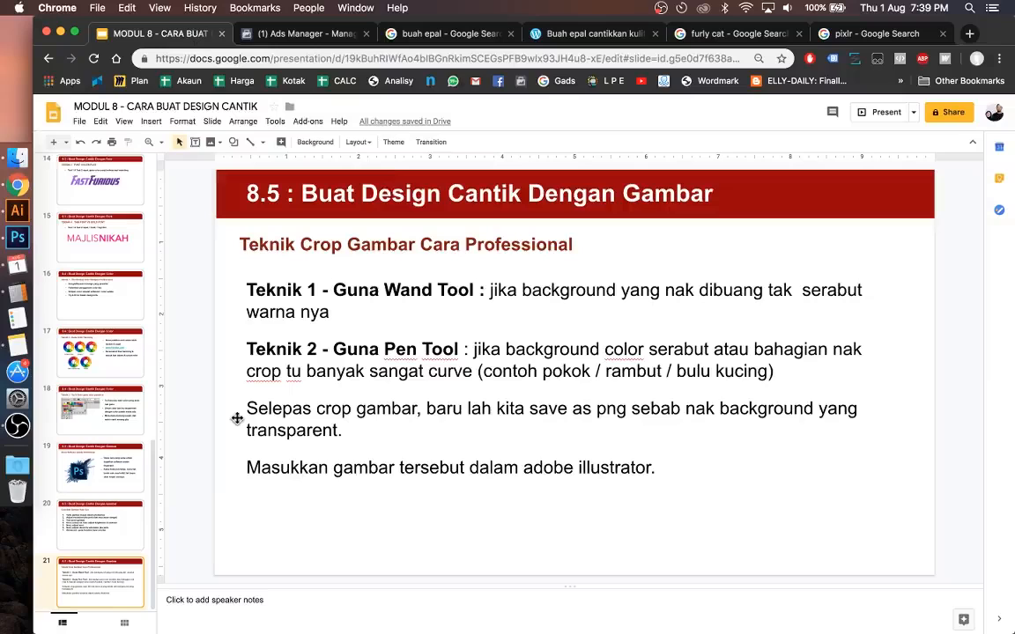